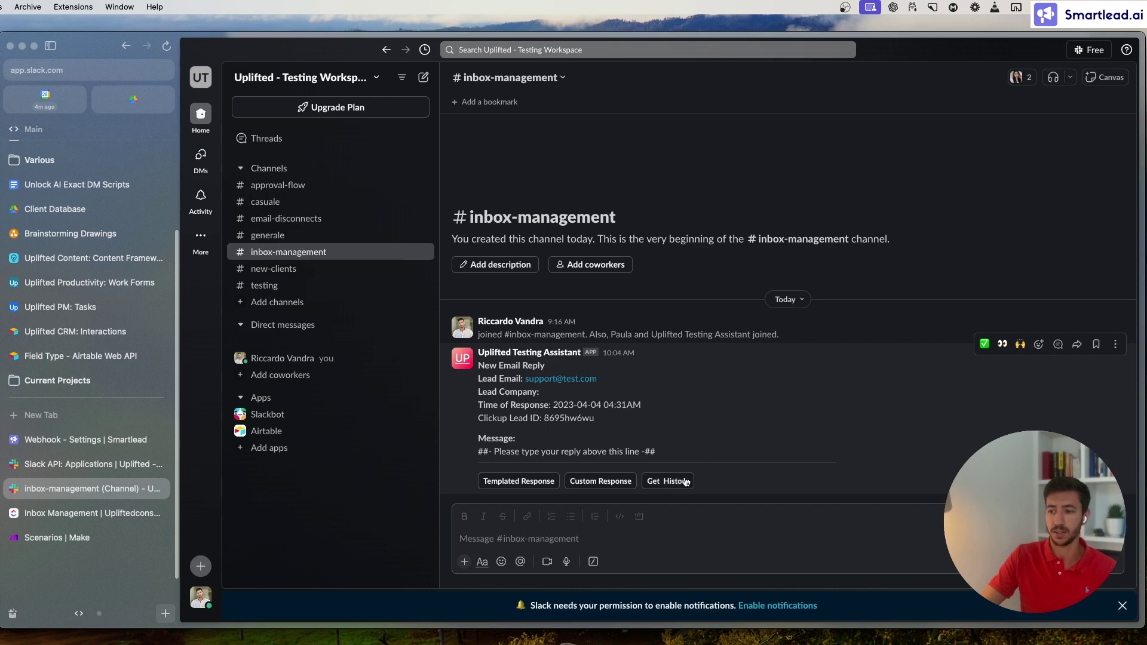
View the Custom Response draft form for the new email reply in inbox-management and close it without sending
click(605, 485)
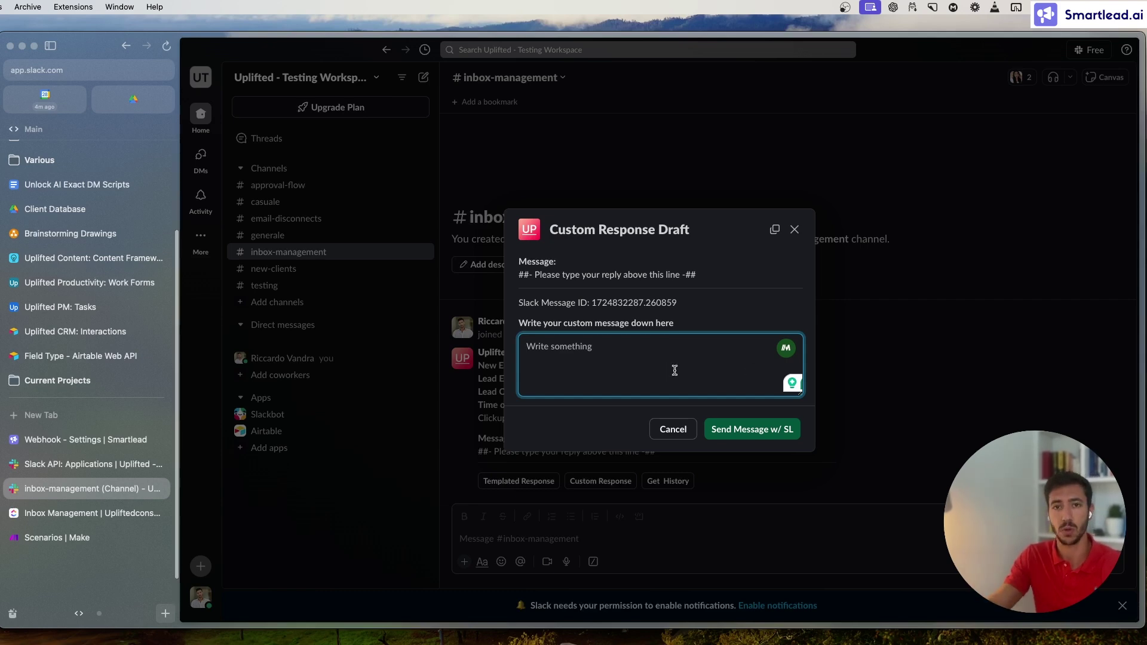
click(795, 230)
Preview the Acknowledgement templated response for the email reply, look over the draft text, and close it without sending
click(545, 485)
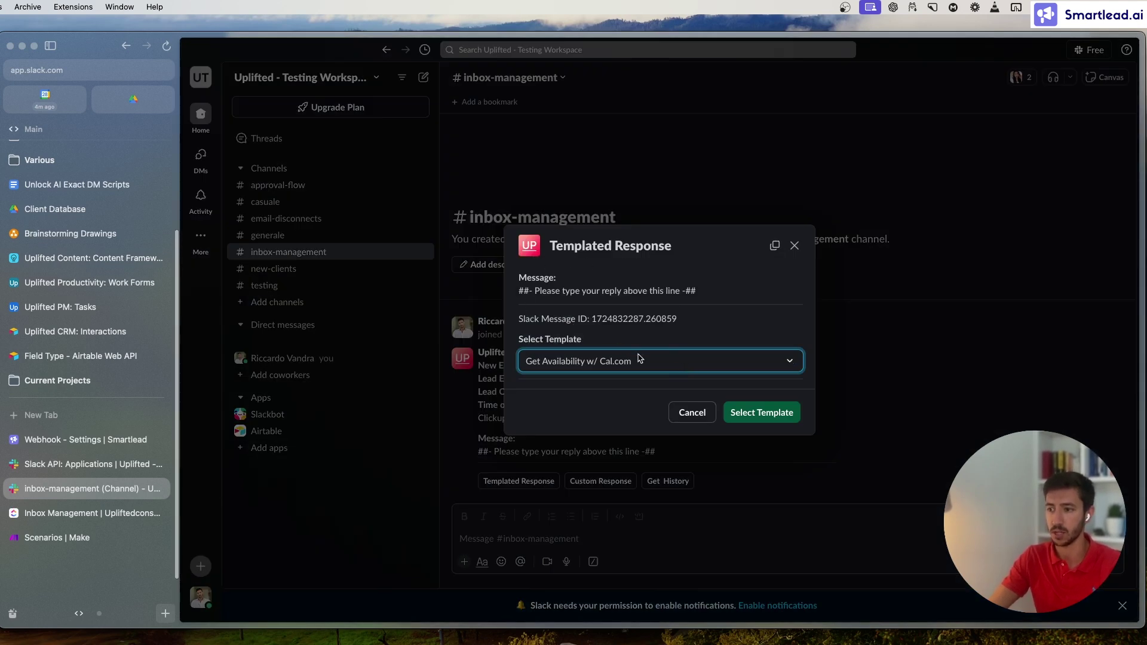
click(621, 361)
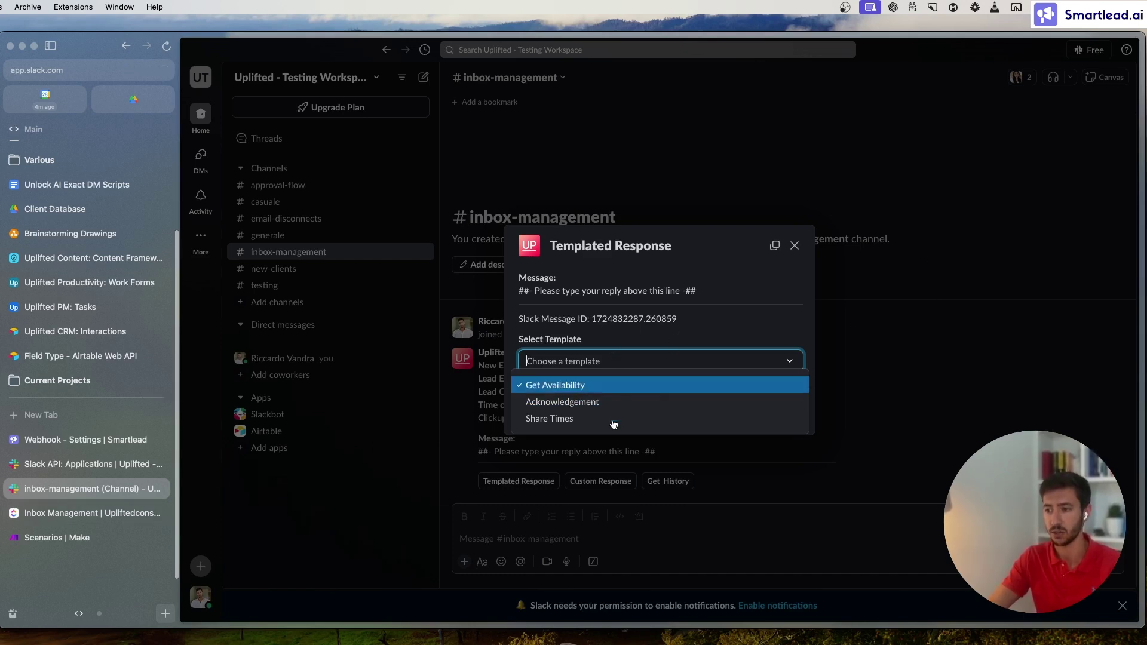
click(578, 403)
click(752, 415)
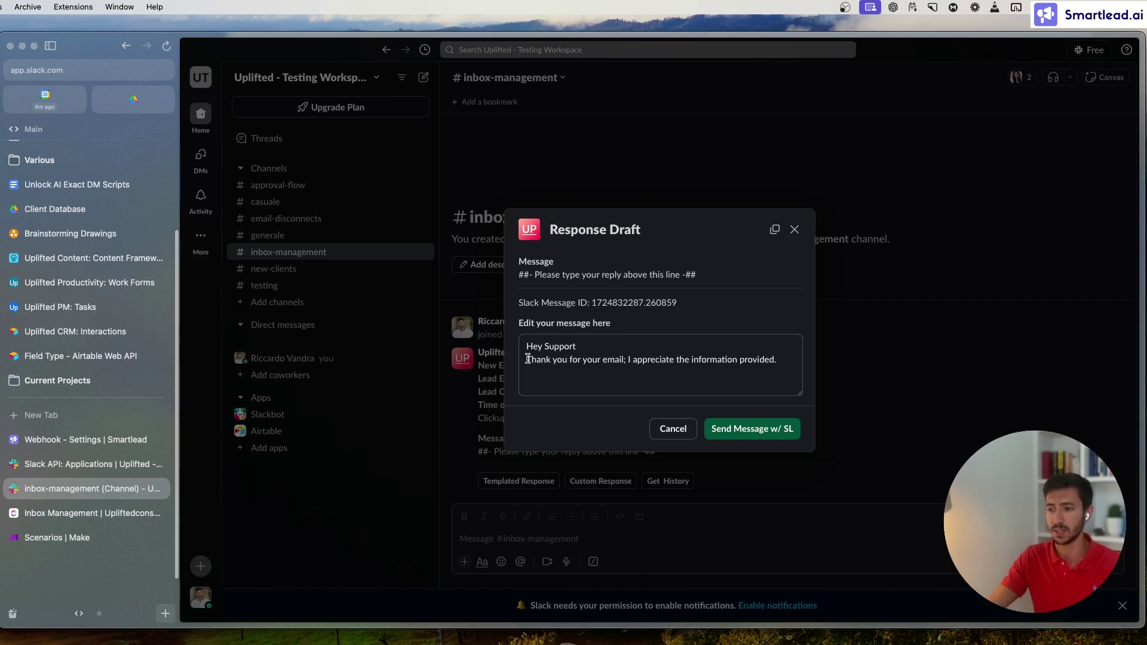
drag(529, 358, 640, 374)
click(774, 360)
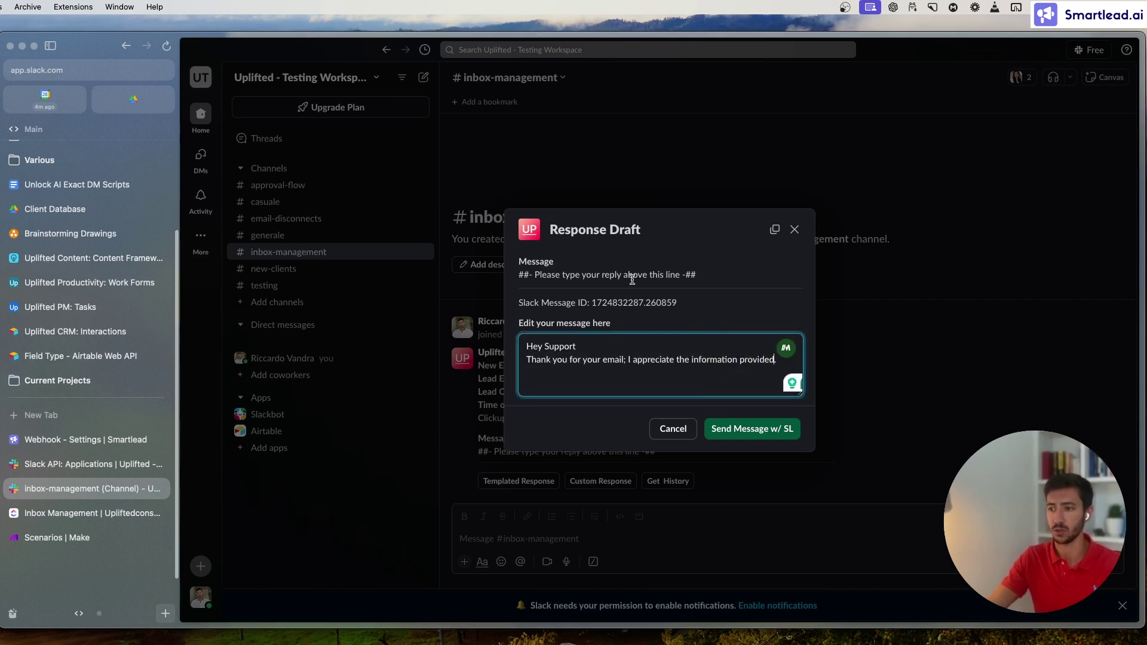
click(794, 229)
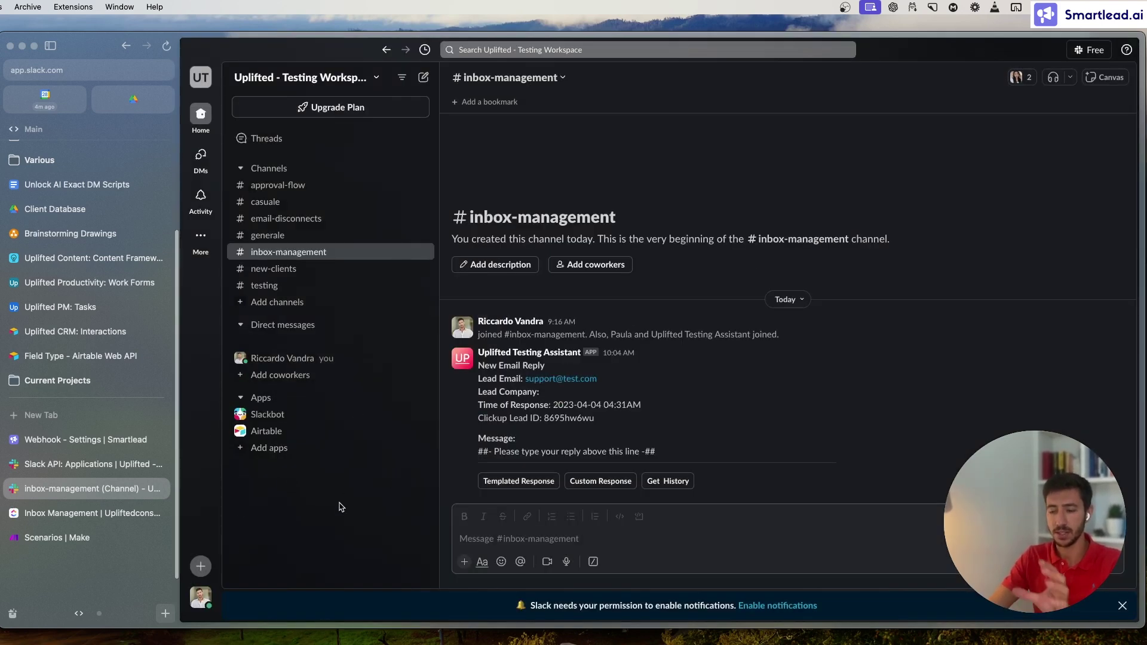
Switch to Make and open the Slack Inbox Manager PT.1 (Clickup) - Email Reply -> Slack scenario in its editor
click(76, 540)
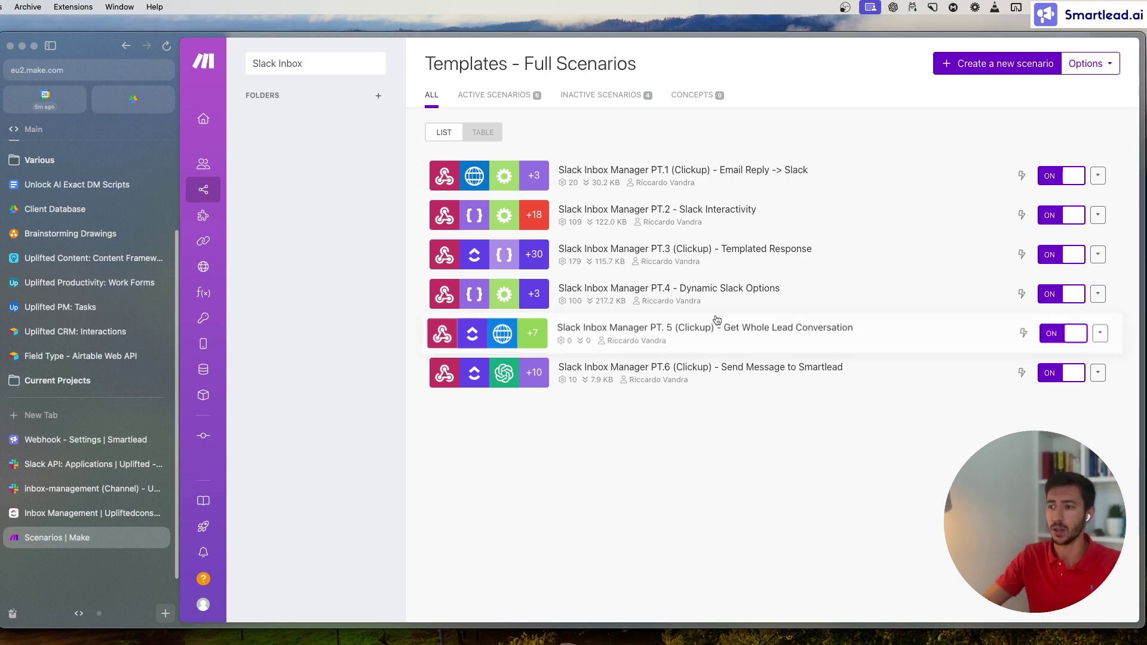
super+click(785, 180)
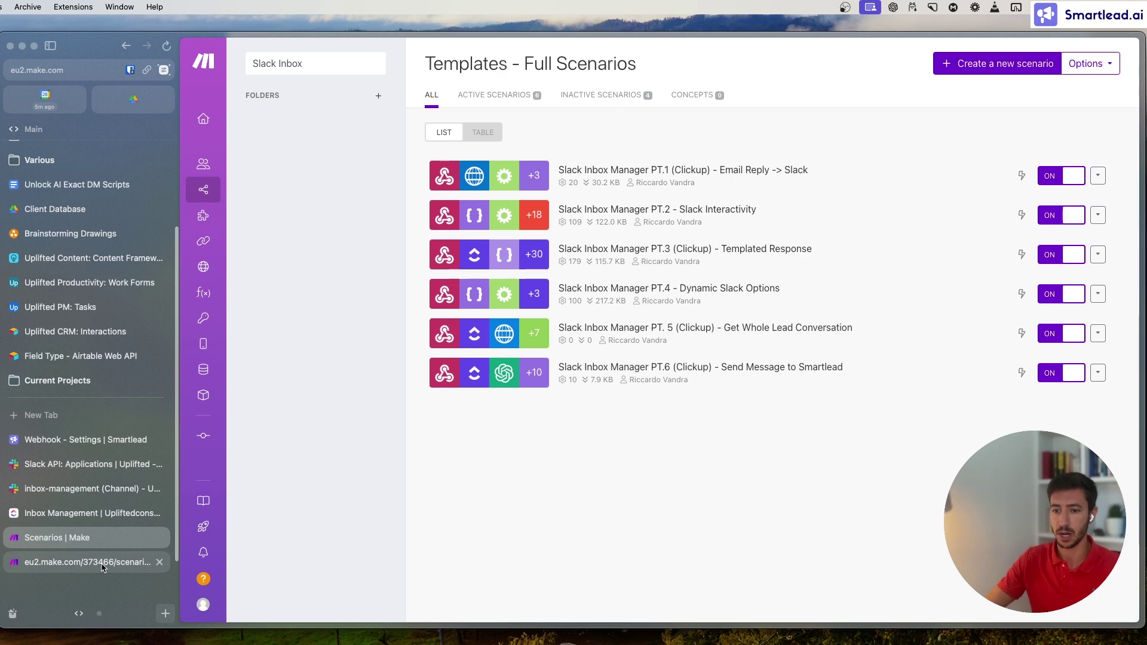
click(73, 563)
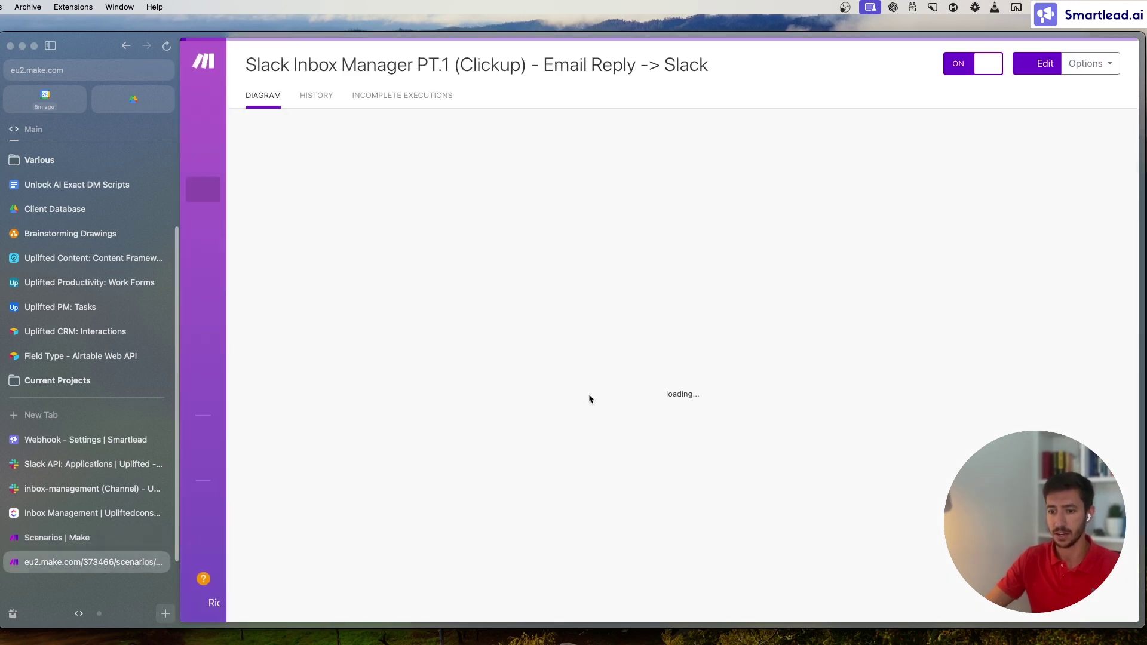
click(542, 415)
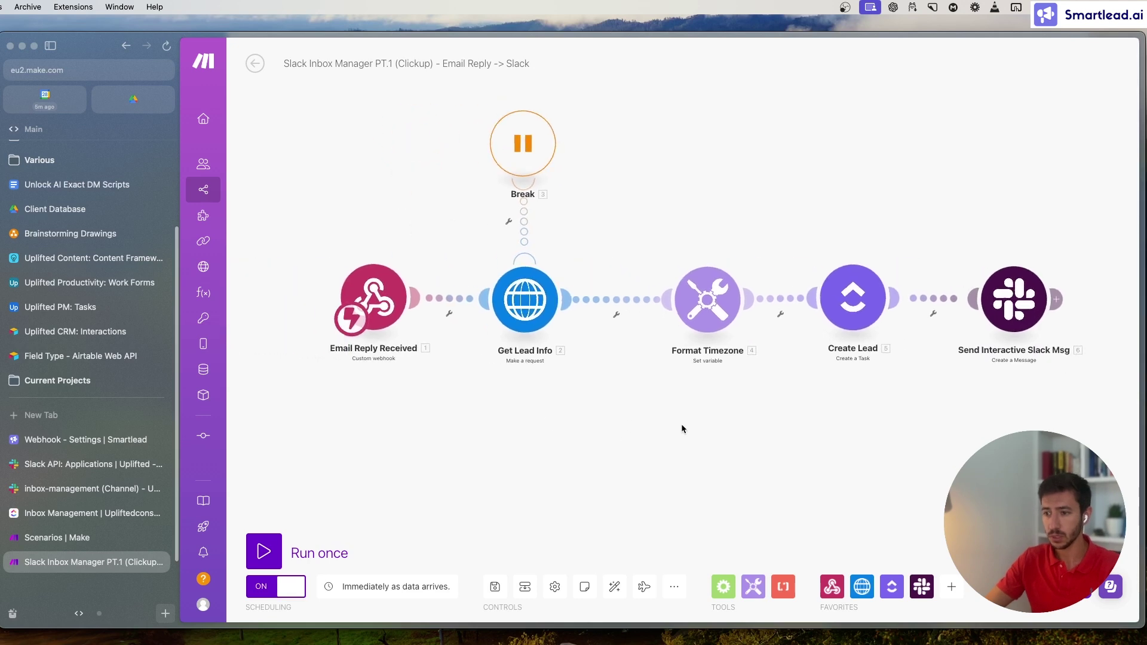
Inspect the request URL, method and query string of the Get Lead Info module, then close its settings
drag(439, 319, 427, 322)
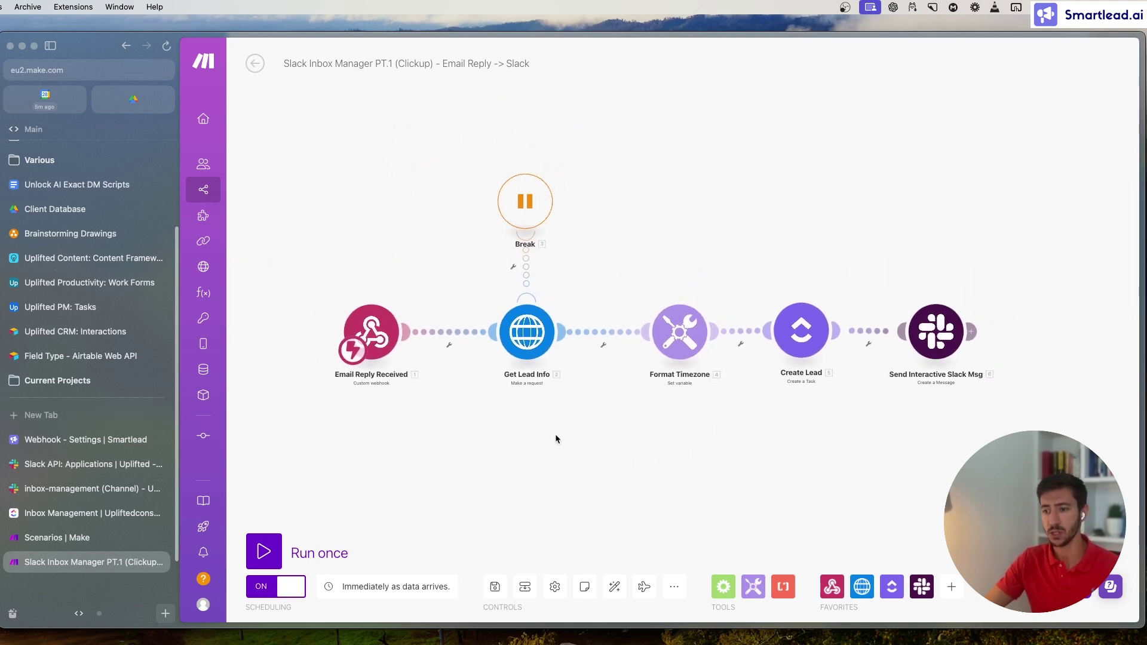
click(540, 319)
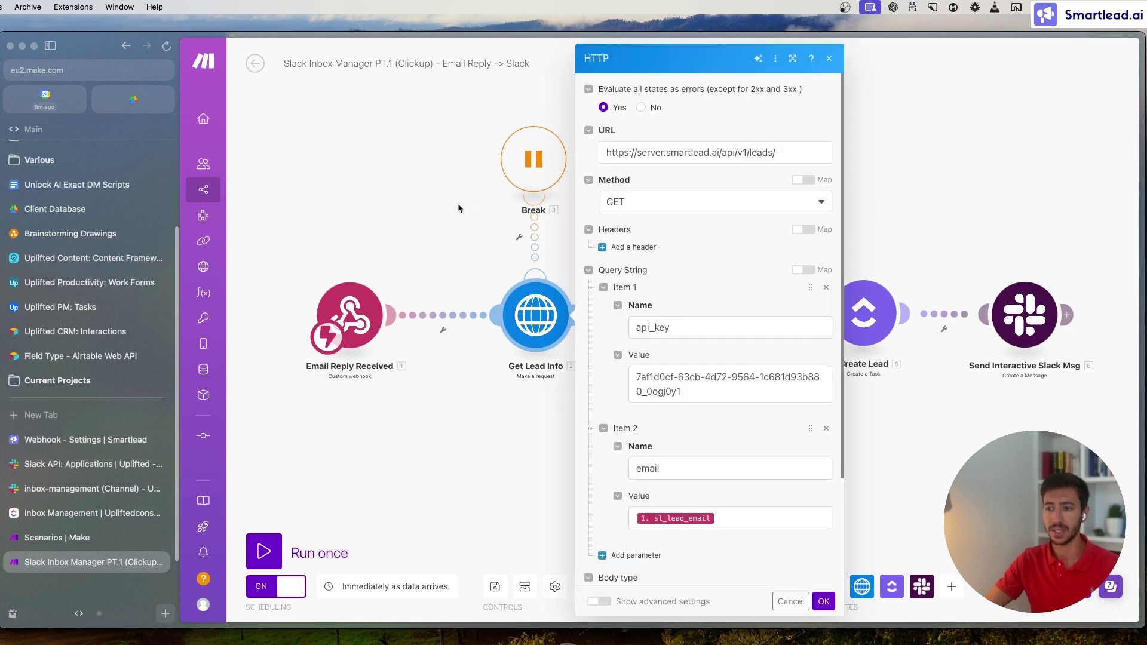
click(475, 401)
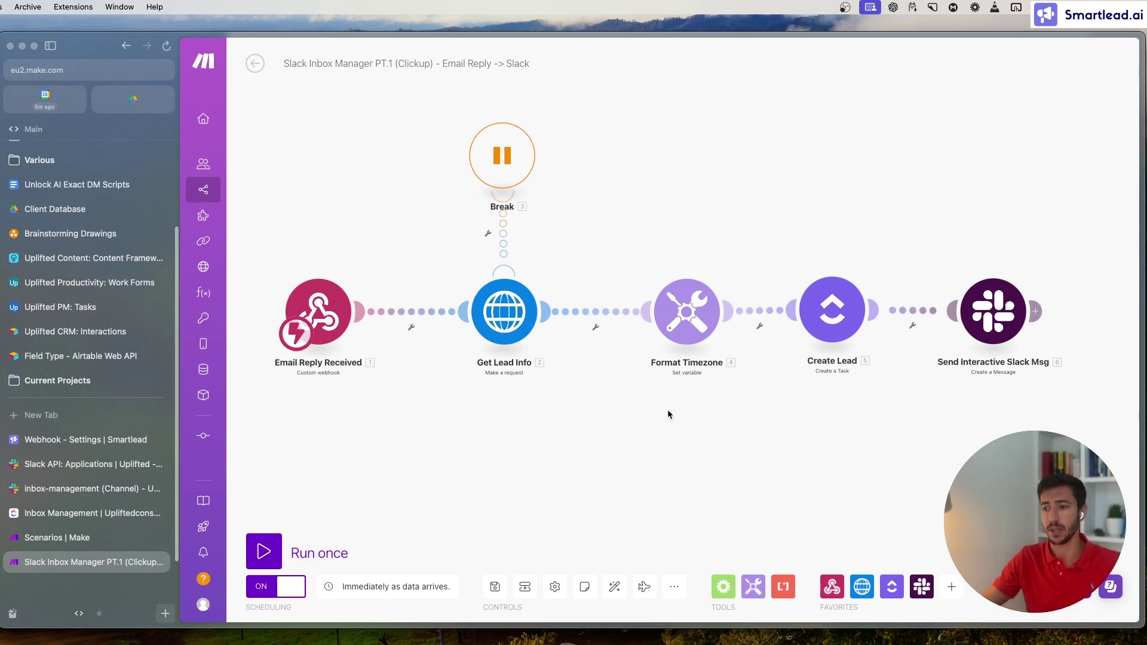
Inspect the variable name and date formula of the Format Timezone module, then close its settings
scroll(597, 346, right, 2)
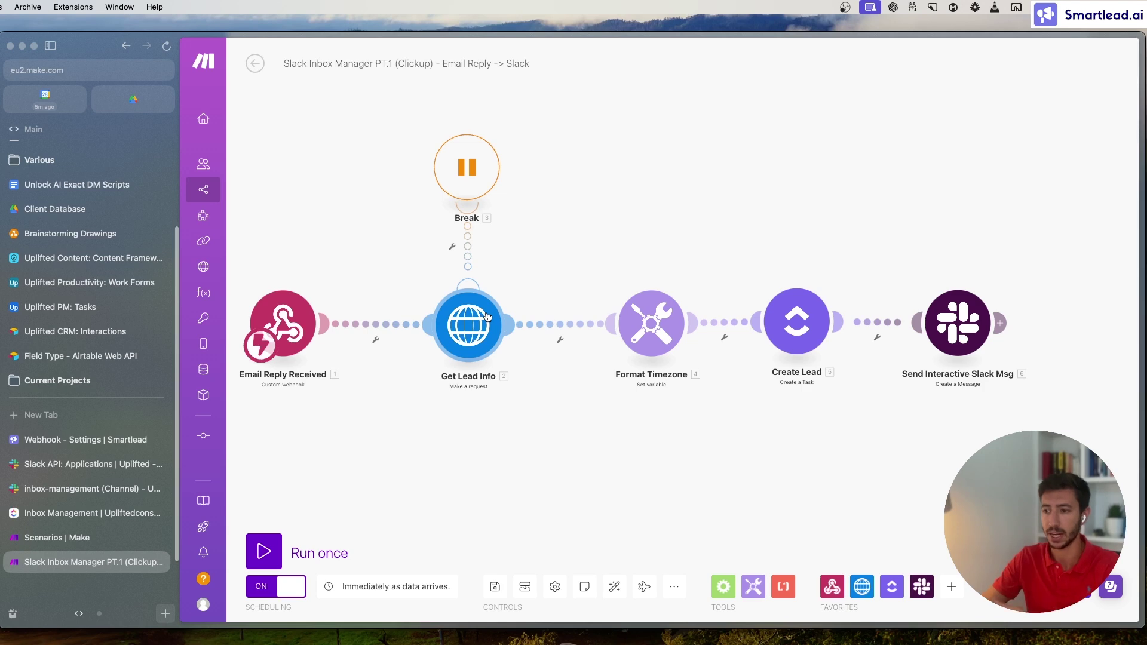
scroll(487, 317, right, 5)
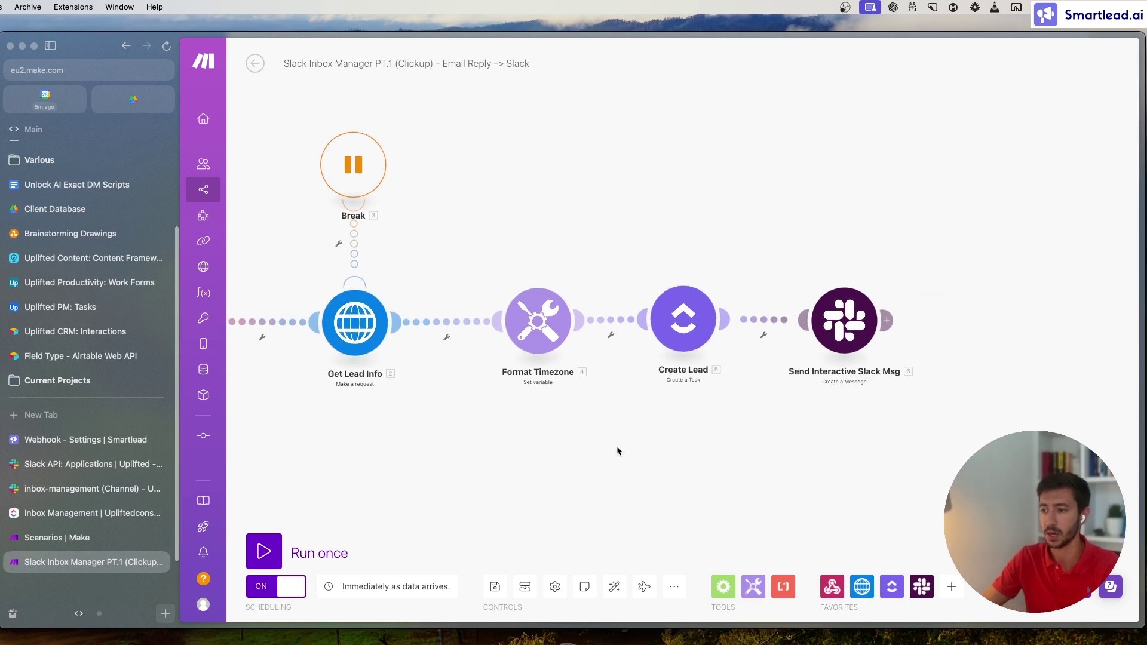
click(533, 329)
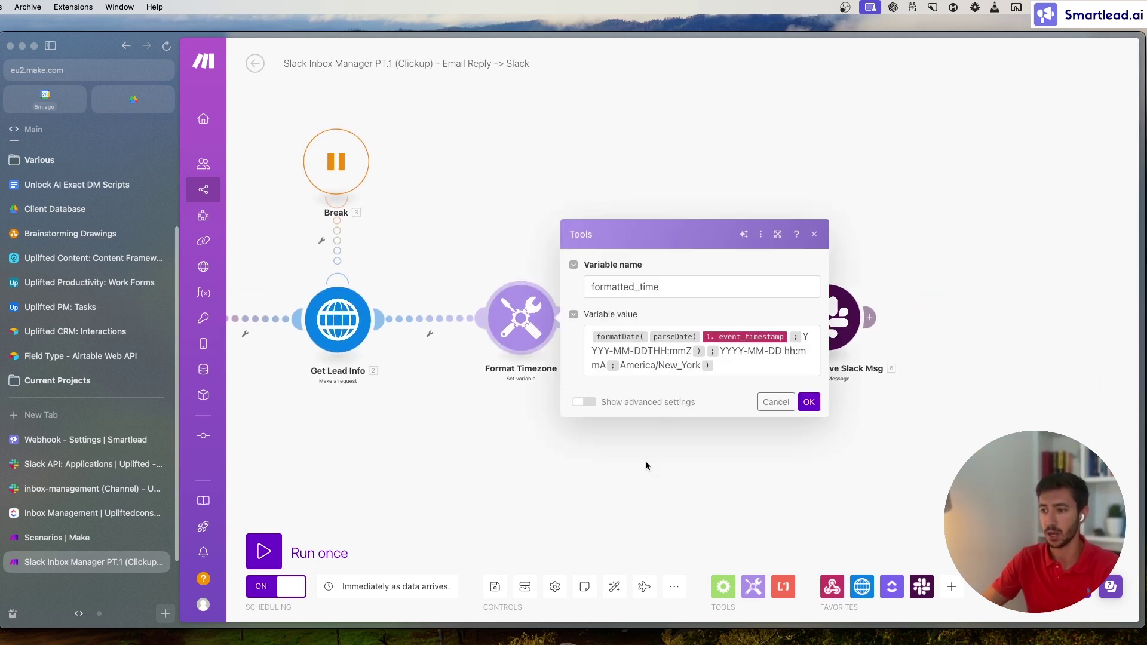
drag(646, 461, 626, 478)
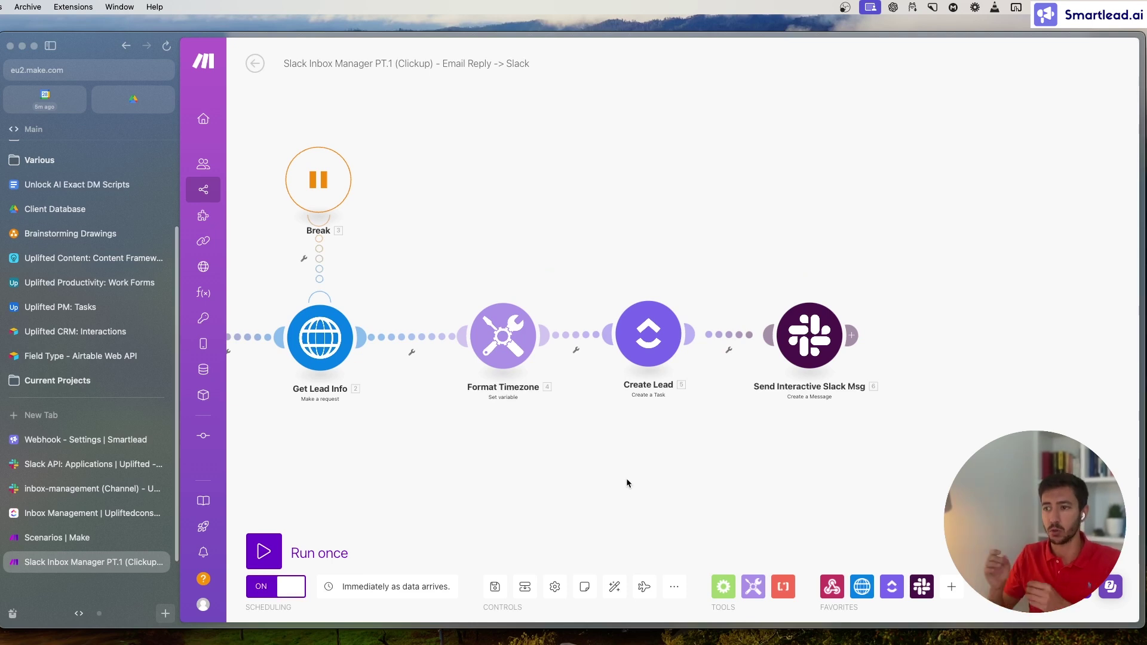
Examine the target list and custom field mappings of the Create Lead ClickUp module, then close its settings
scroll(633, 473, right, 2)
click(589, 308)
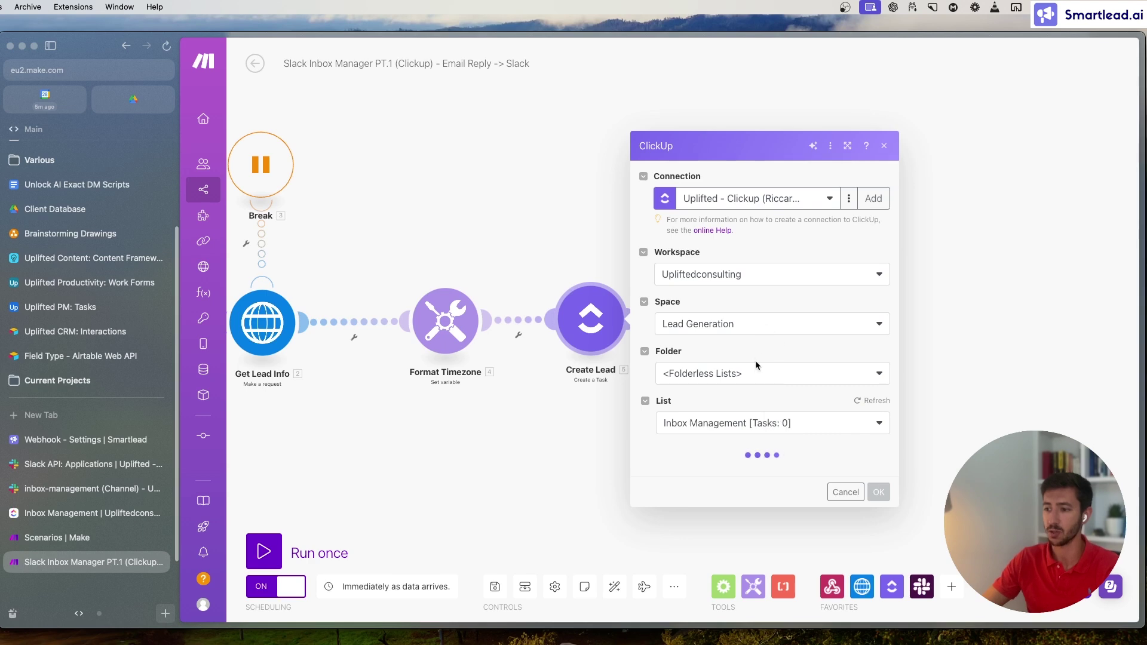
scroll(758, 432, down, 2)
scroll(757, 433, down, 10)
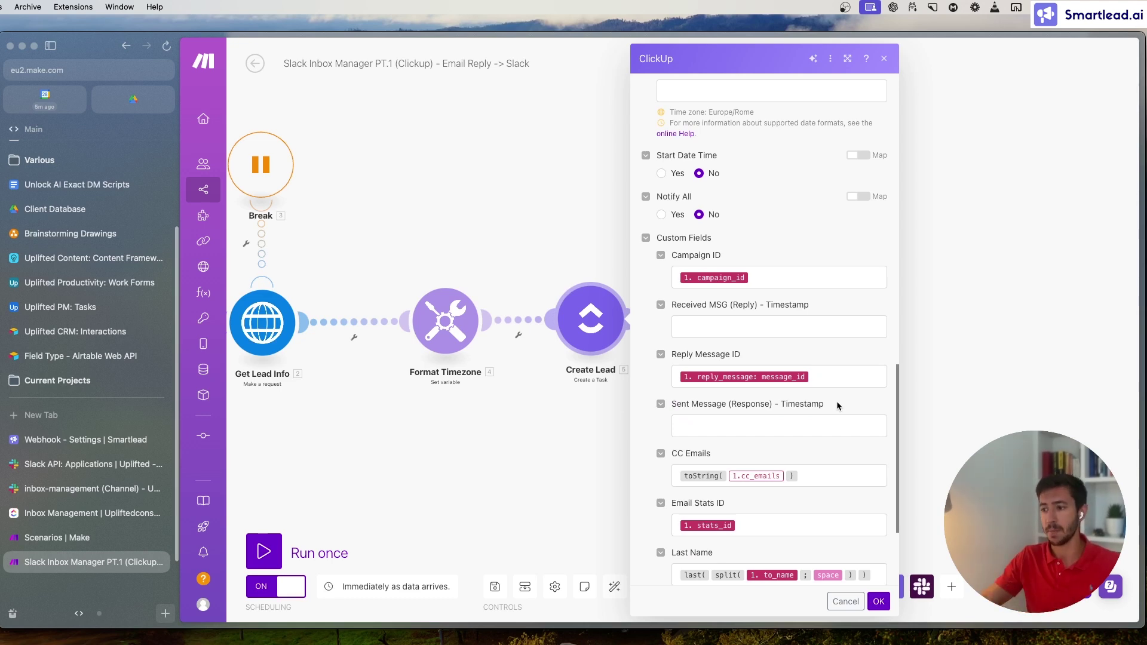
scroll(837, 405, down, 3)
scroll(800, 435, down, 2)
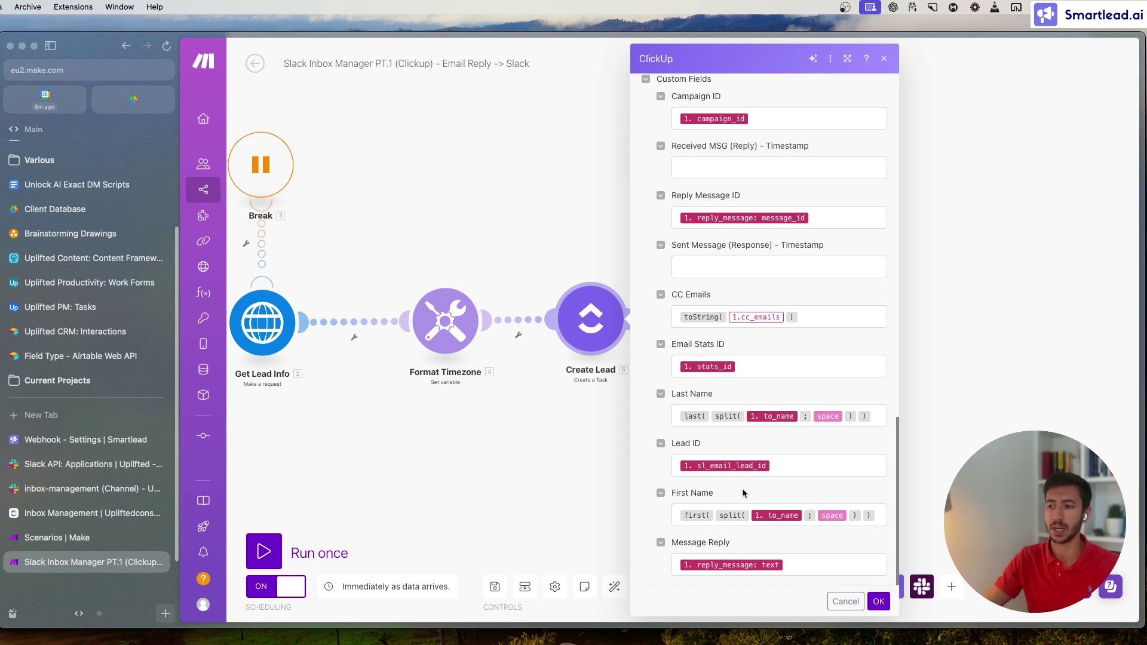
click(340, 475)
Switch to ClickUp and look through the lead's field columns in the Inbox Management list
click(44, 514)
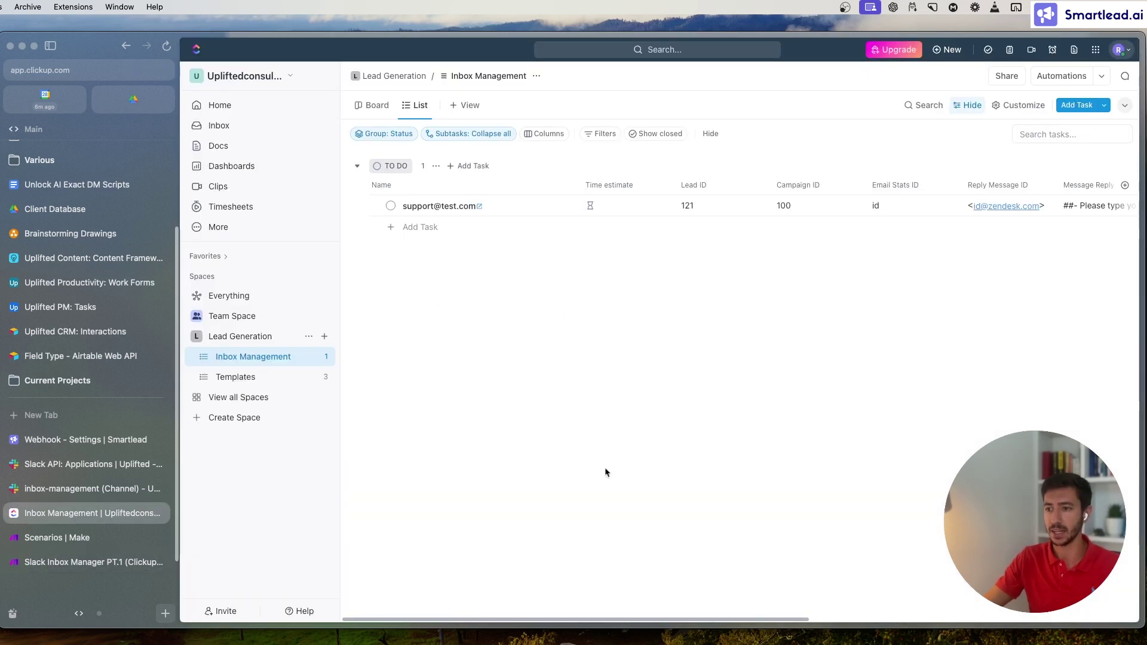
drag(482, 615, 721, 617)
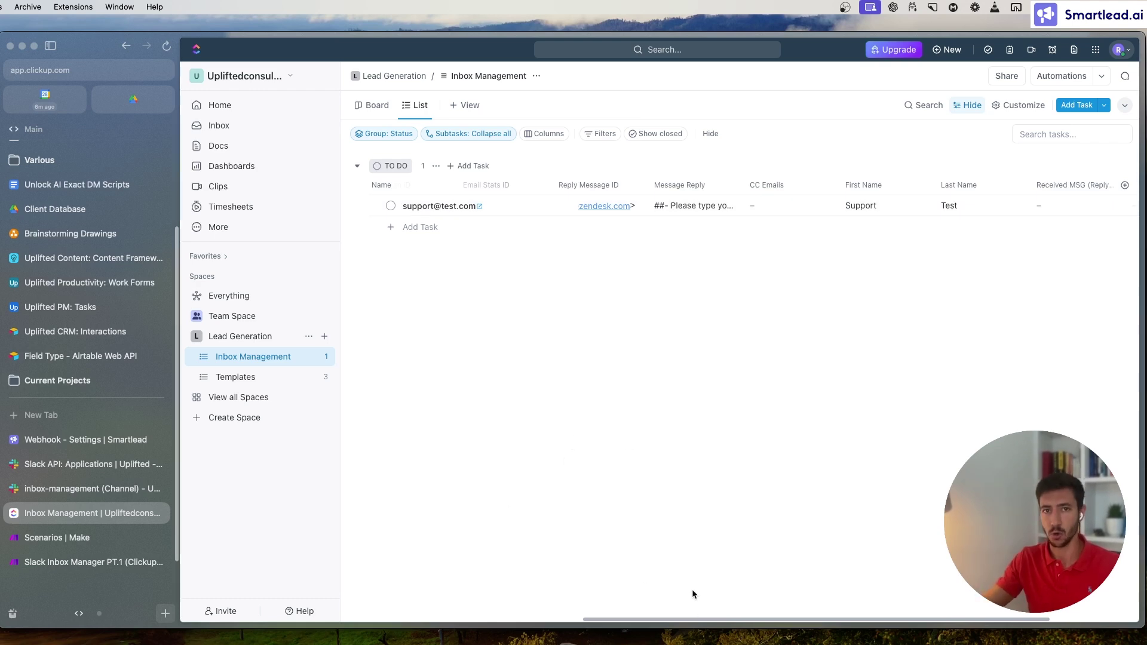
Open the Send Interactive Slack Msg module in the Make scenario and compare it with the message posted in Slack
click(93, 562)
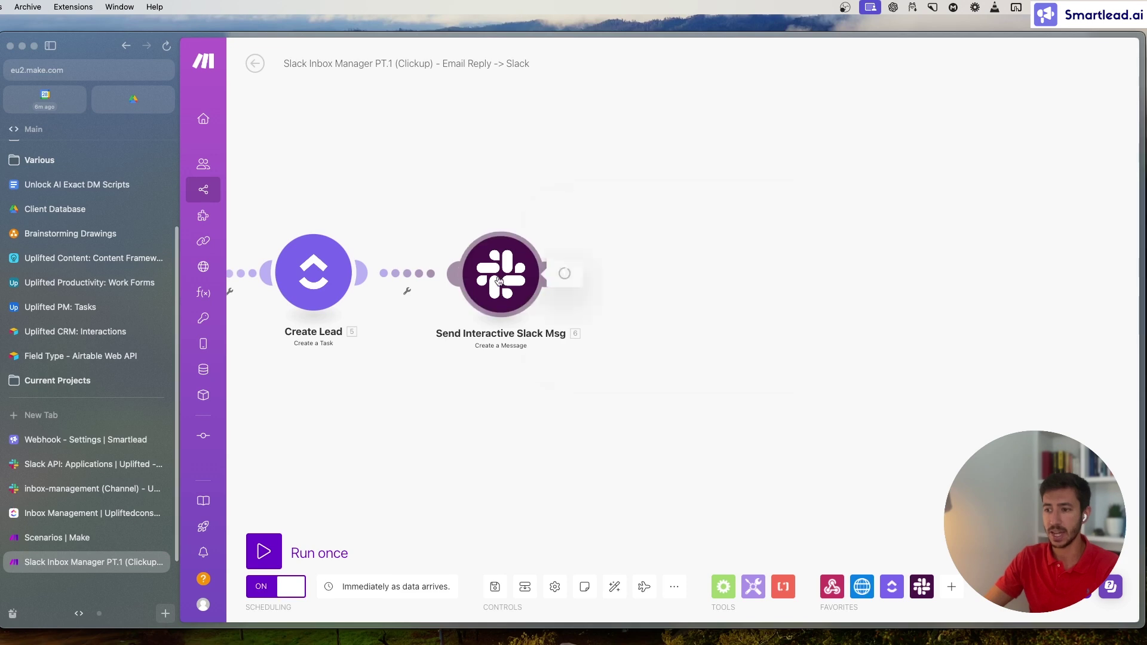
click(501, 274)
click(136, 490)
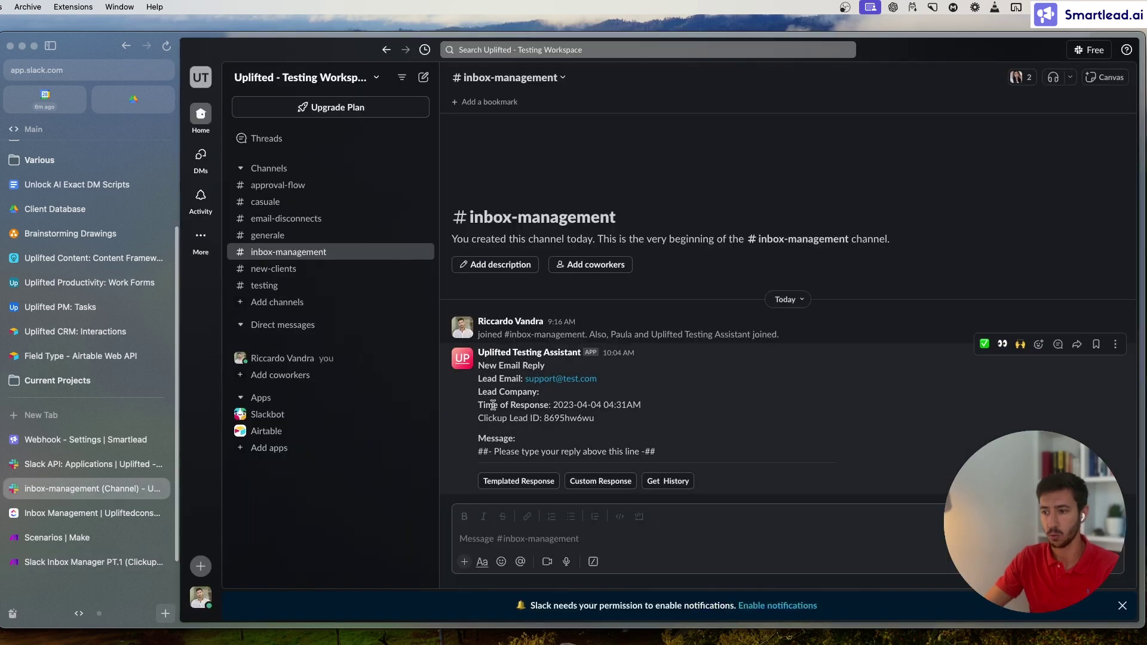
click(69, 565)
Examine the Slack module's Blocks JSON, covering its lead details, message section and response buttons, against the posted Slack message
scroll(699, 504, down, 2)
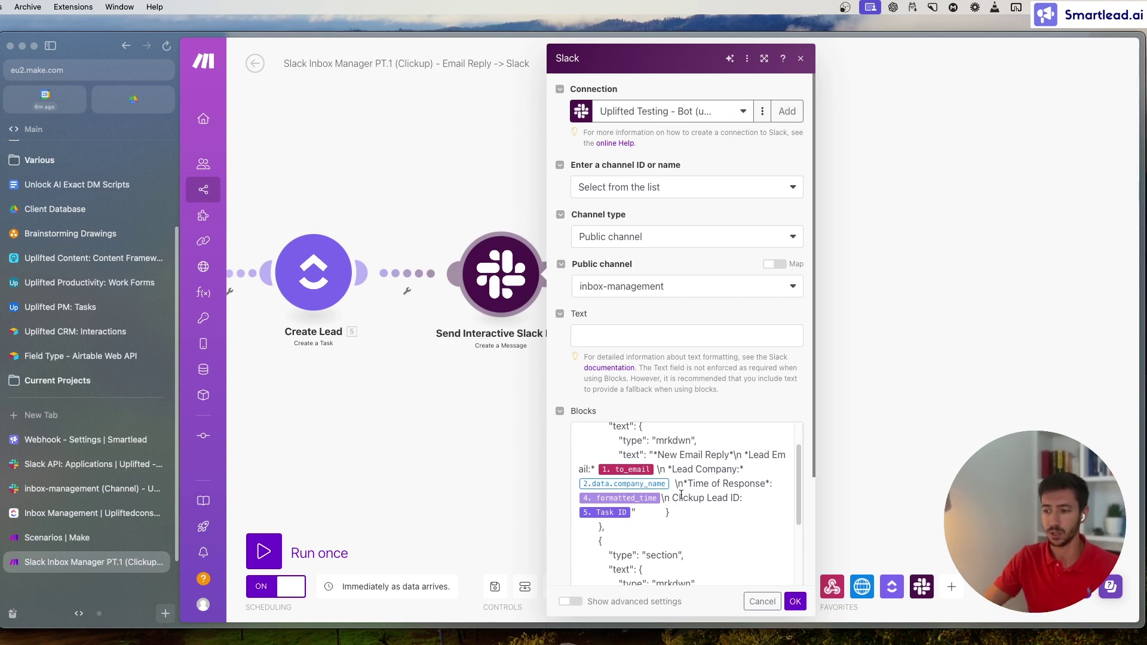
scroll(785, 485, down, 1)
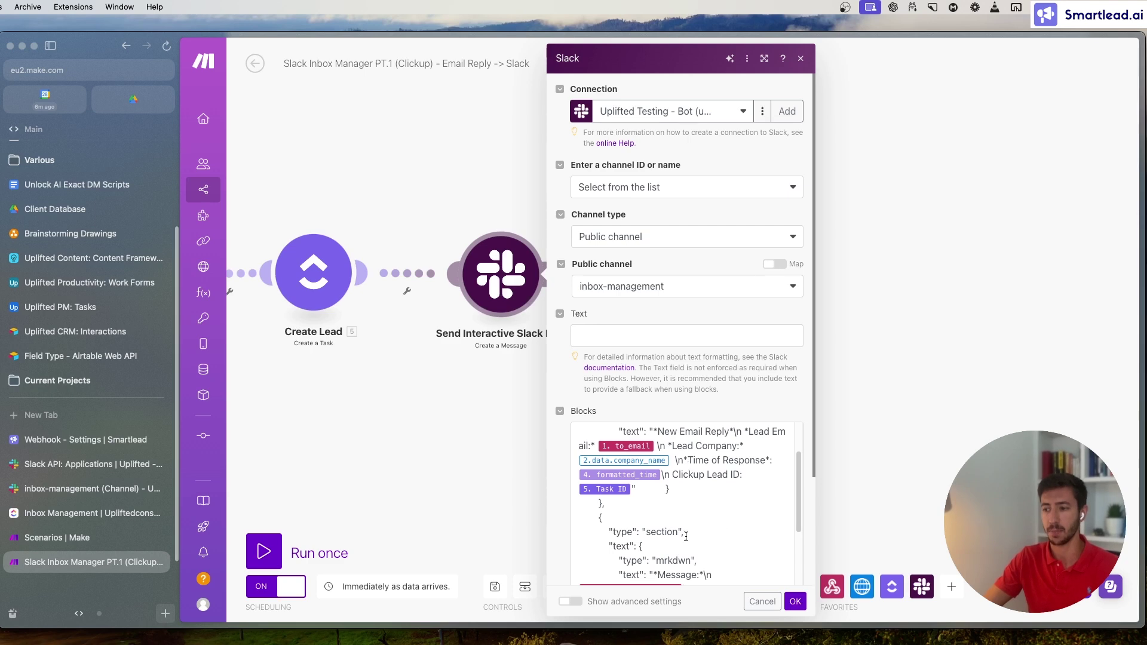
scroll(729, 502, down, 10)
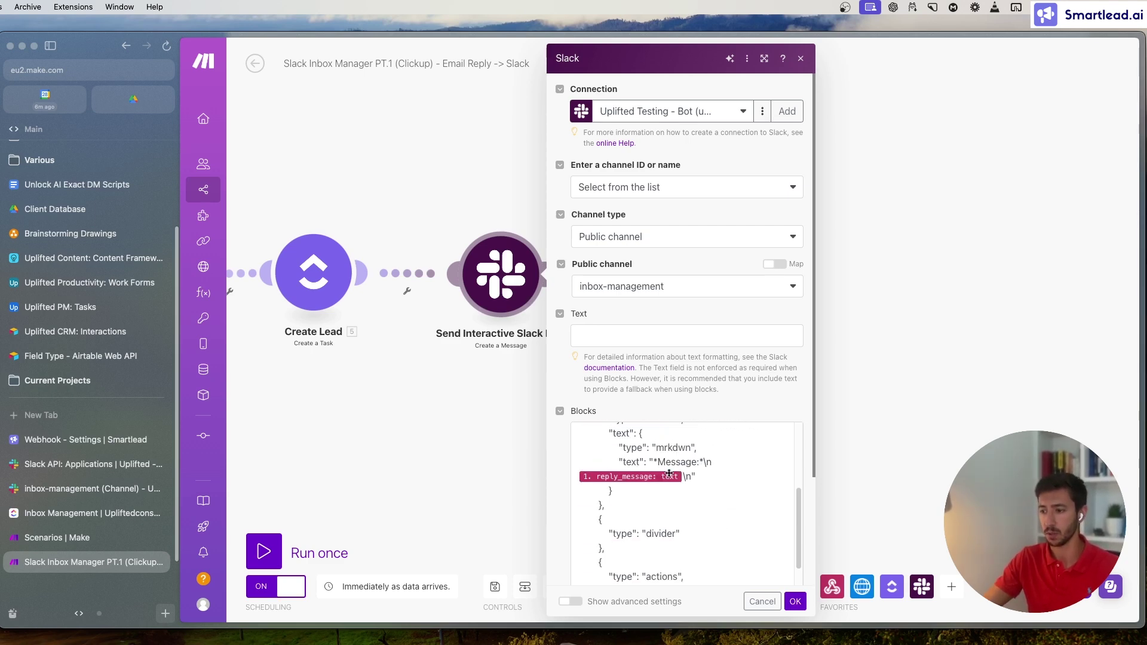
scroll(680, 515, up, 7)
scroll(693, 513, down, 5)
scroll(713, 509, up, 5)
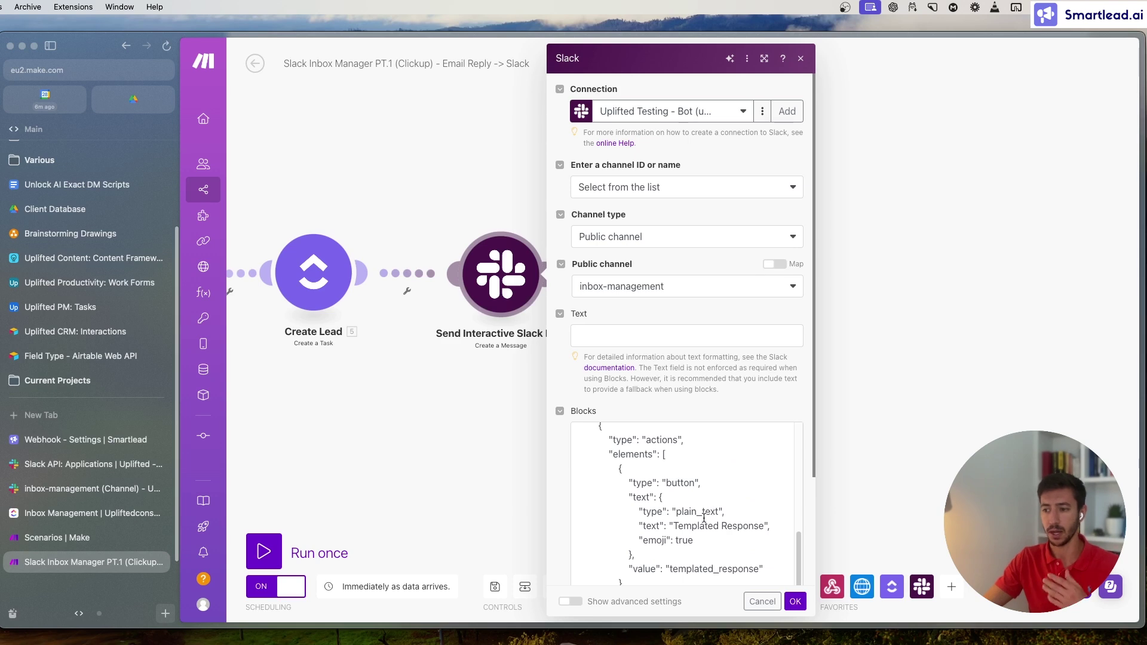
scroll(713, 509, down, 3)
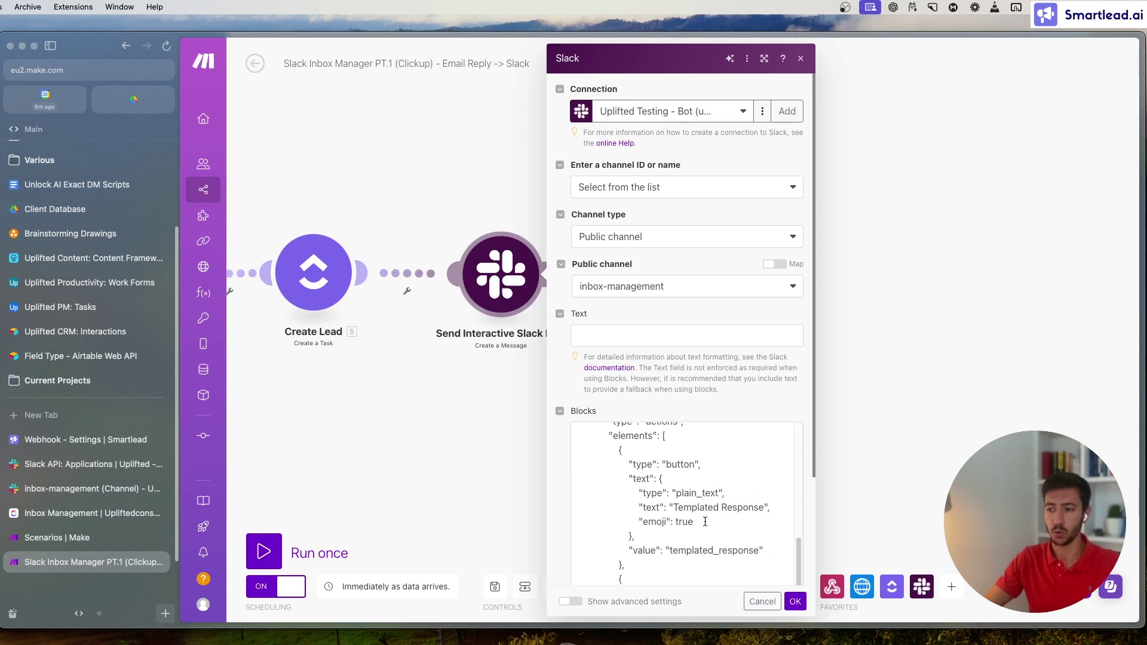
click(90, 488)
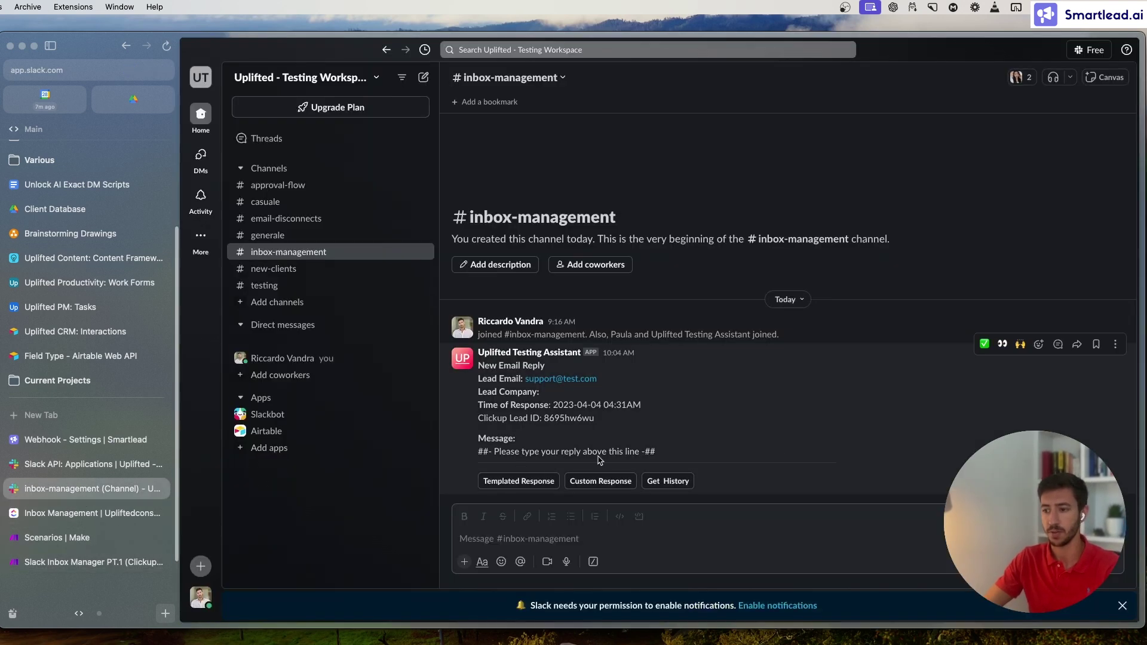
click(108, 562)
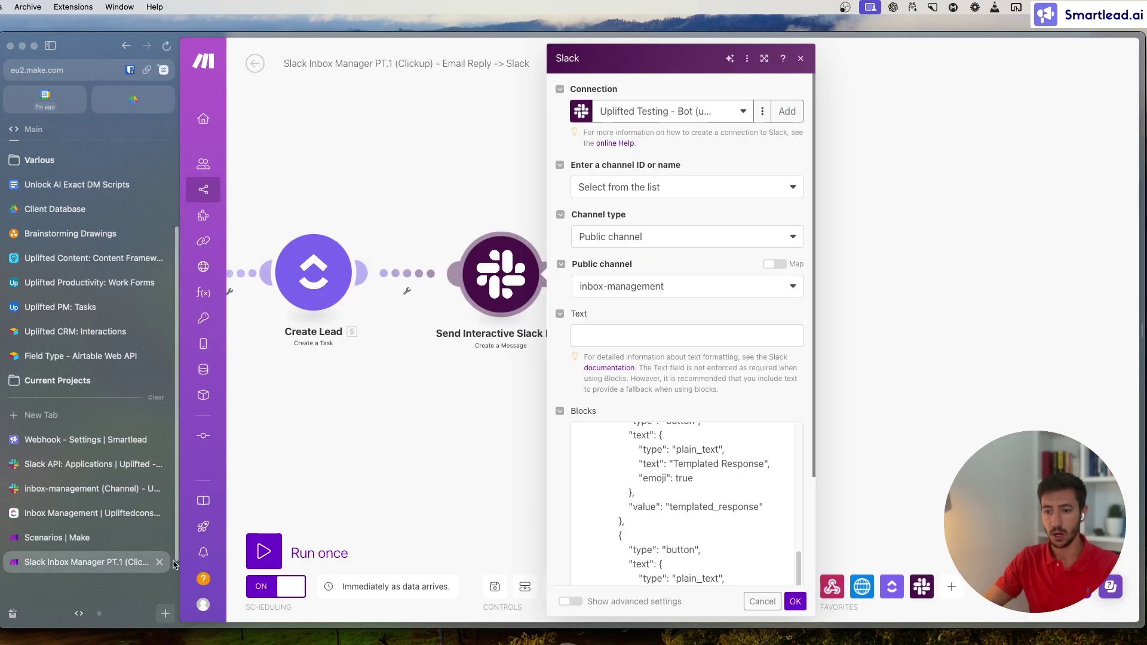
Close the PT.1 scenario without saving and open the Slack Inbox Manager PT.2 - Slack Interactivity scenario from the list
click(159, 562)
click(596, 376)
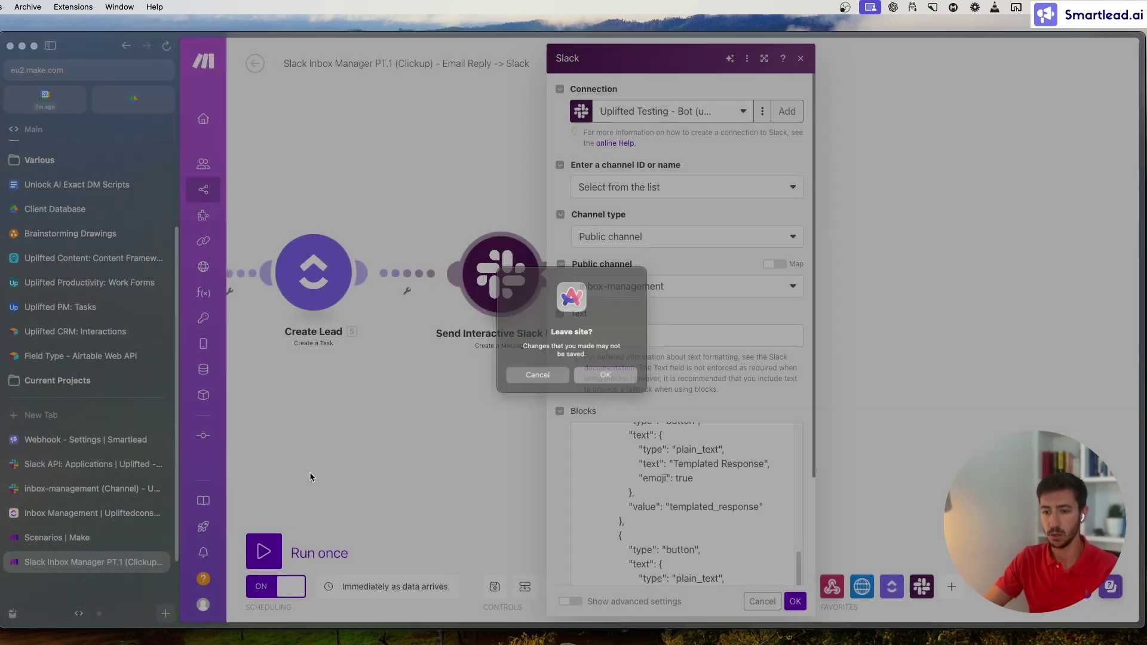
click(100, 540)
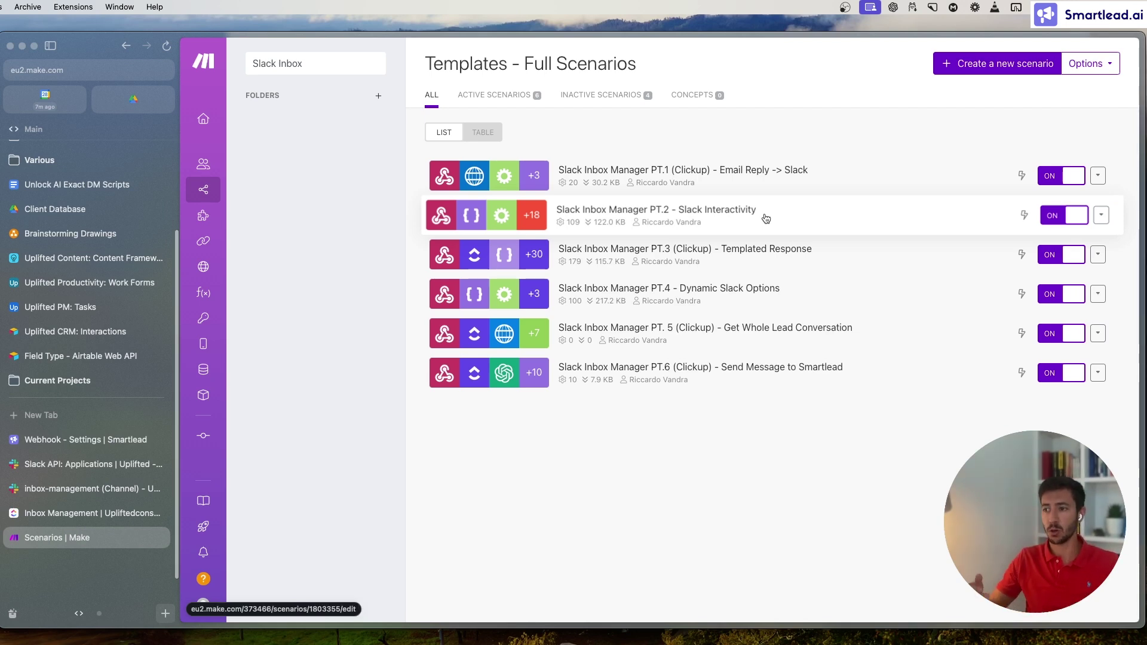
click(766, 219)
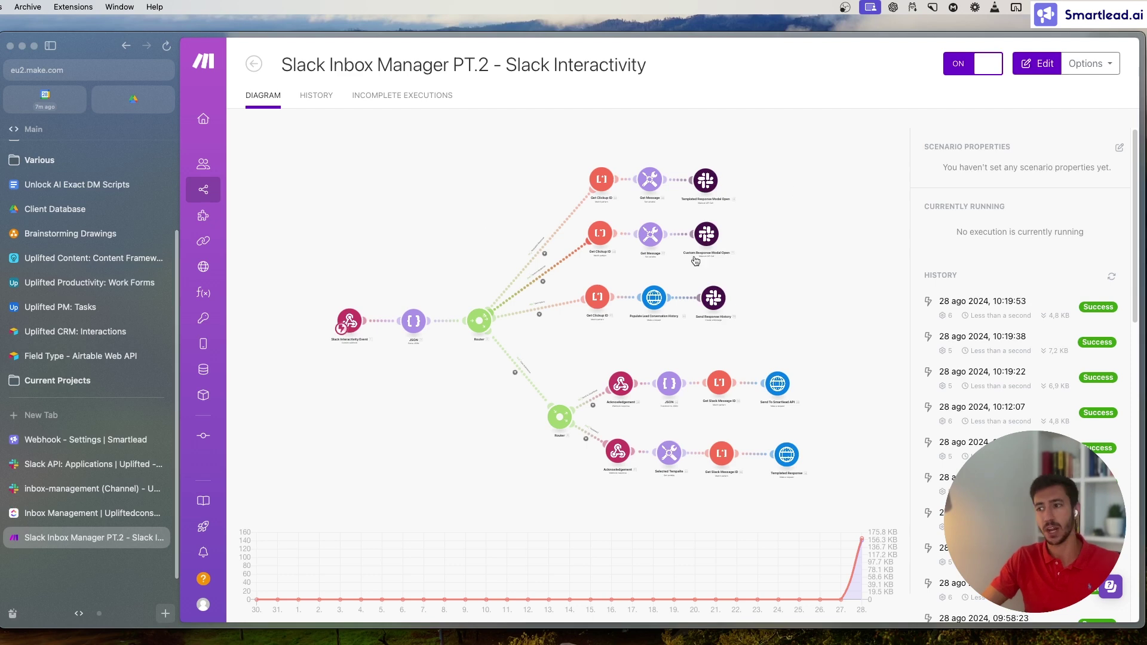
Switch to the Slack API site to check the app's Interactivity & Shortcuts settings and request URL
click(91, 466)
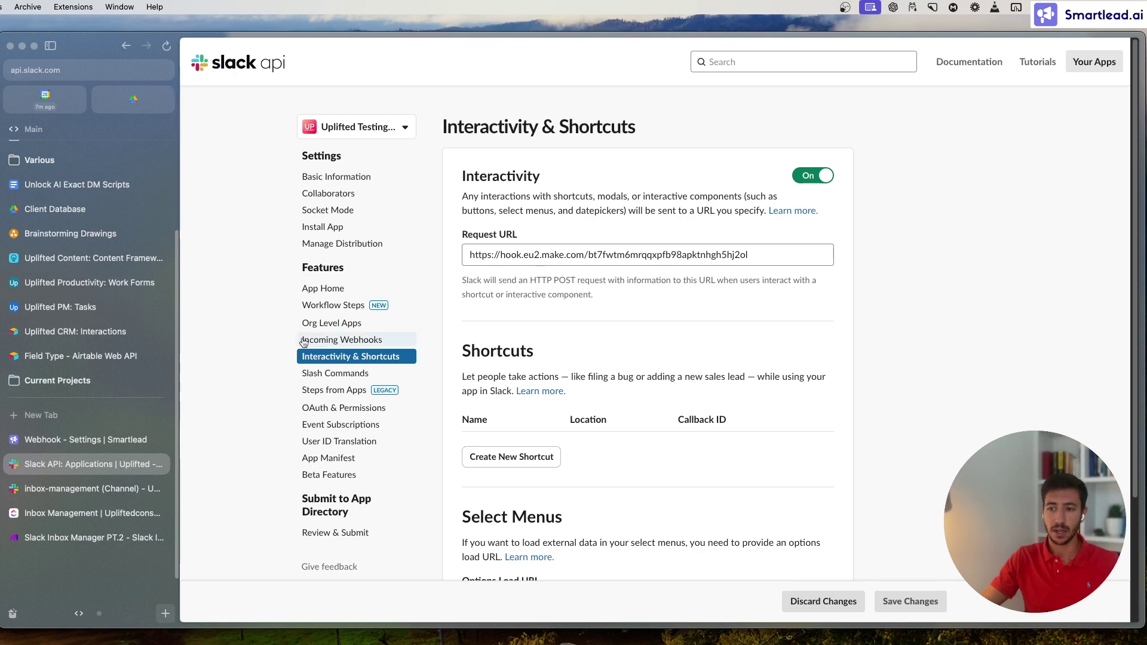
Examine the Interactivity section and its Request URL in the Slack app settings
drag(461, 179, 555, 174)
click(566, 174)
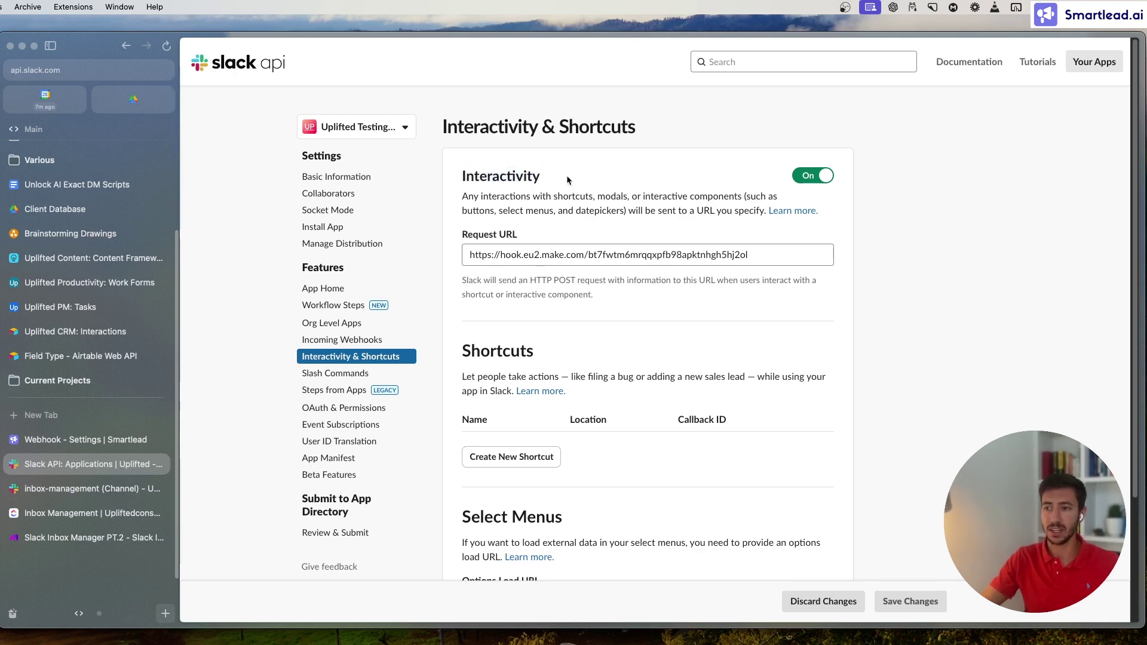
scroll(539, 246, down, 1)
drag(458, 230, 543, 235)
click(543, 235)
drag(457, 232, 541, 236)
click(546, 235)
drag(461, 242, 534, 233)
click(534, 233)
drag(466, 251, 763, 254)
click(763, 254)
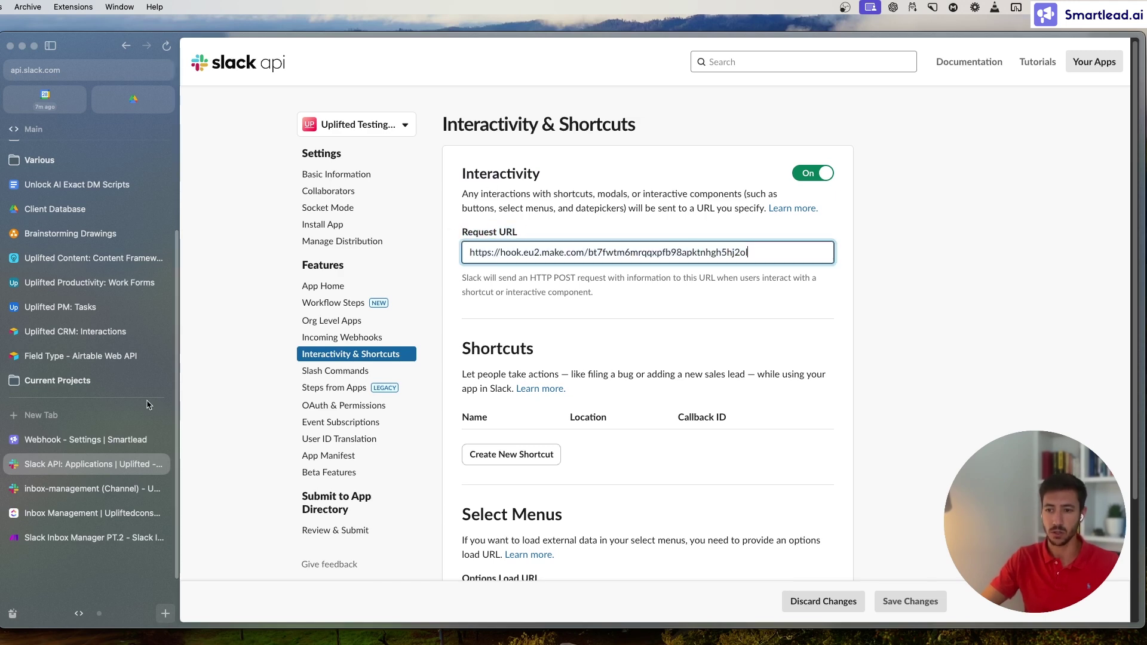
Switch to the PT.2 scenario in Make and check the Slack Interactivity Event webhook's address against the Slack request URL
click(71, 539)
click(386, 427)
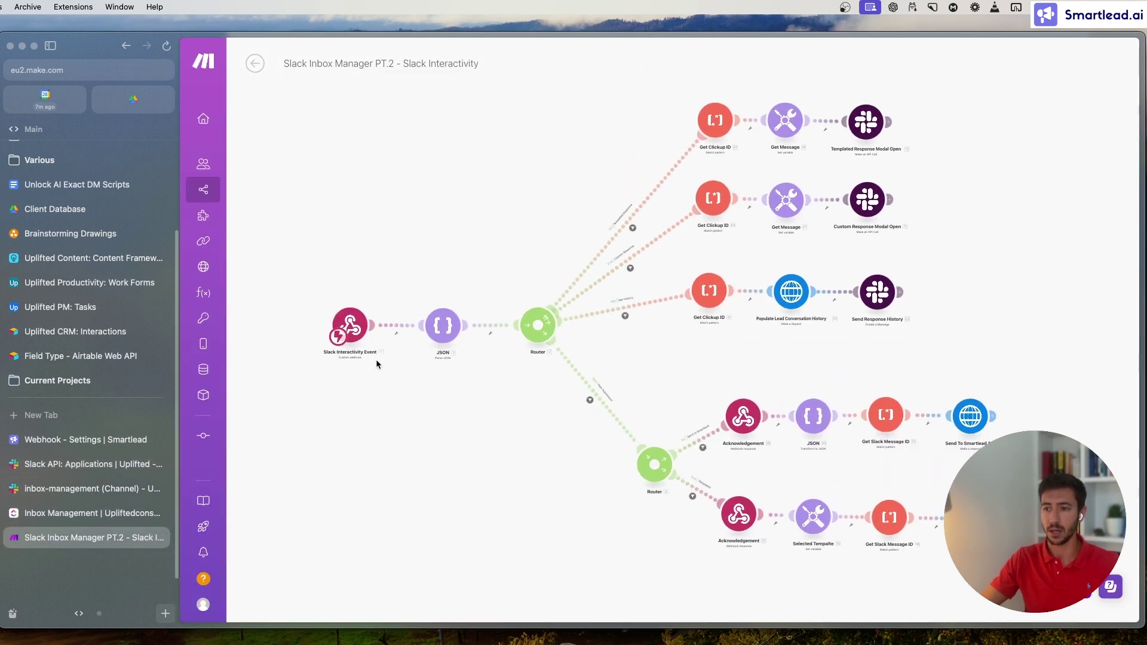
click(359, 311)
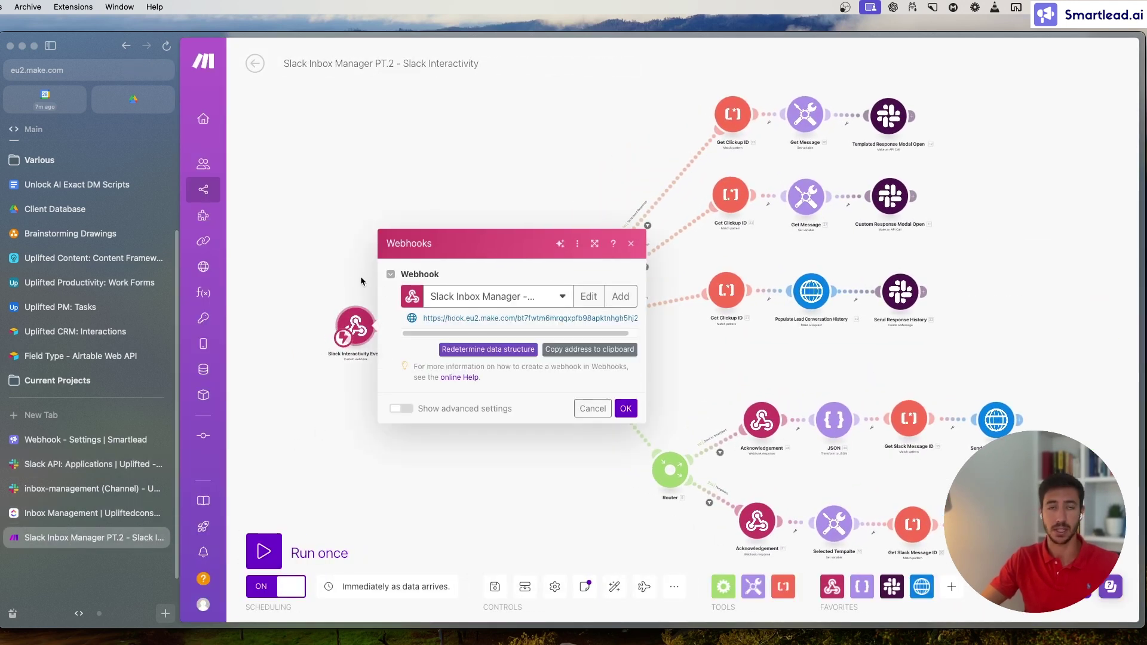
click(330, 224)
Examine how the PT.2 scenario passes the Slack event through the JSON module and router to its routes
scroll(341, 272, down, 5)
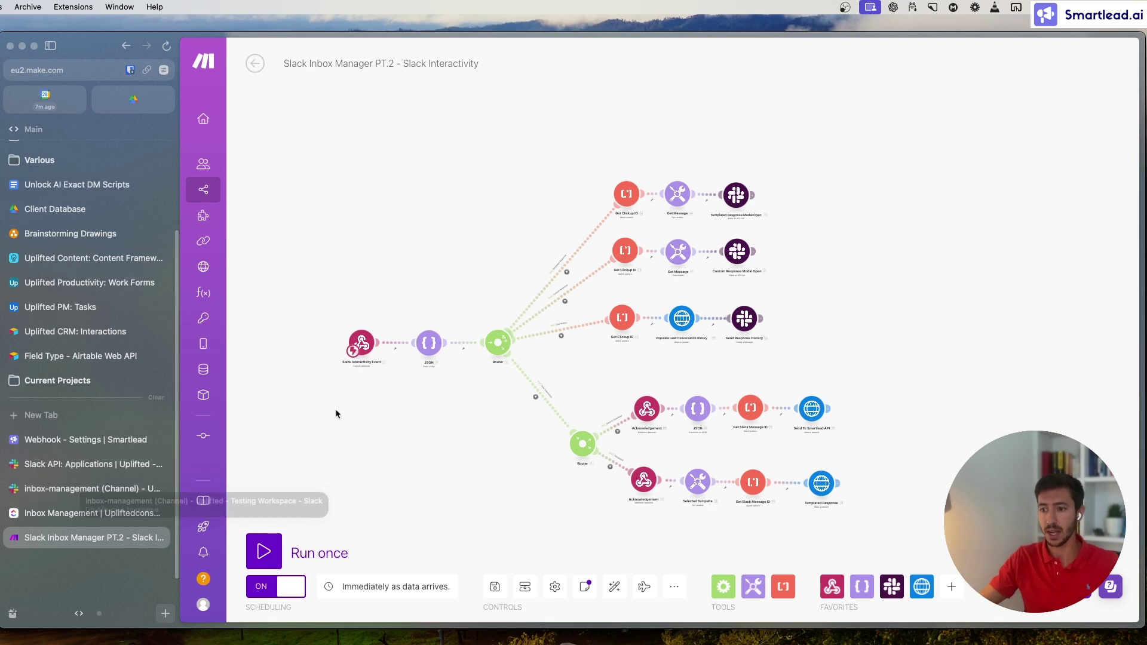
scroll(374, 435, up, 3)
scroll(380, 367, right, 3)
scroll(380, 367, up, 2)
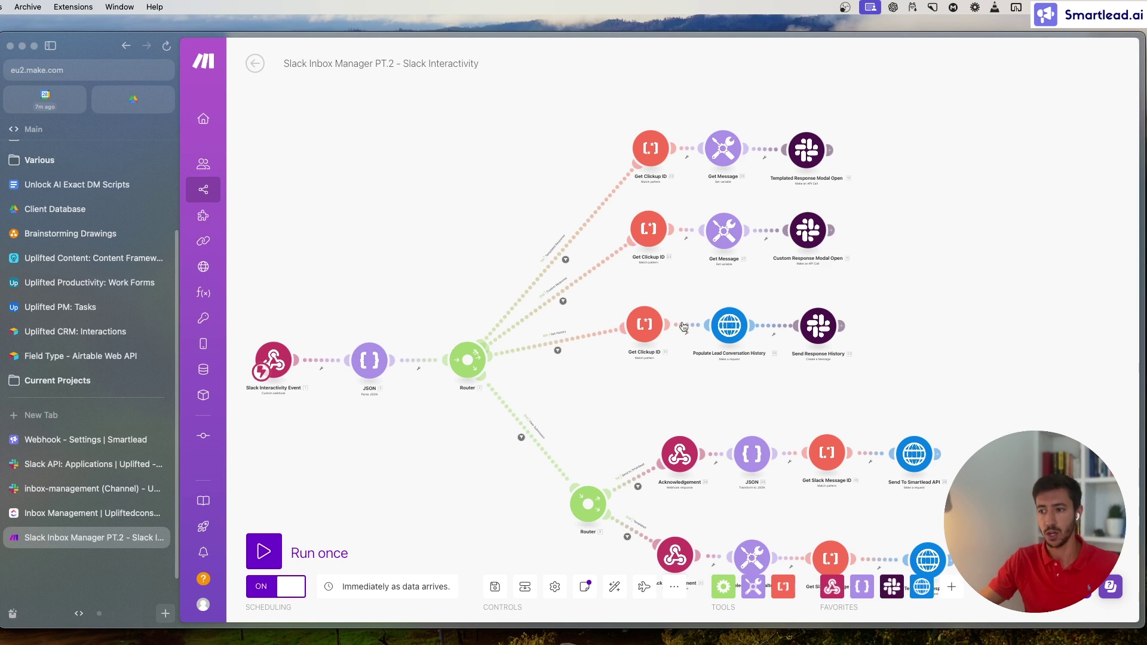
drag(643, 392, 647, 413)
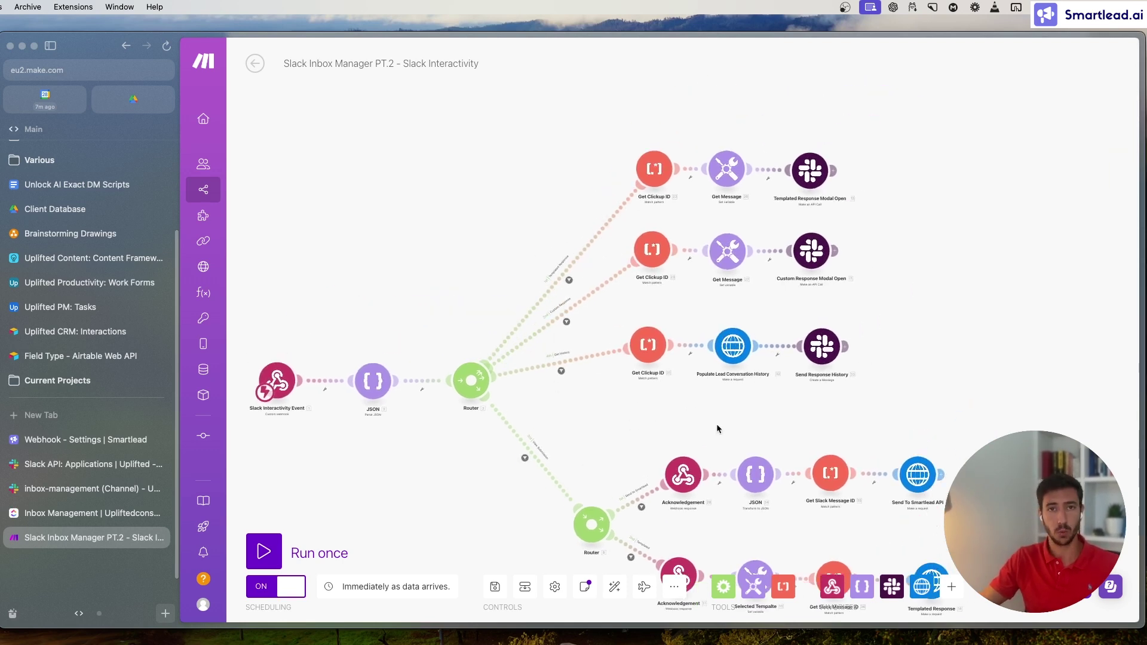
scroll(714, 422, down, 2)
scroll(713, 422, left, 2)
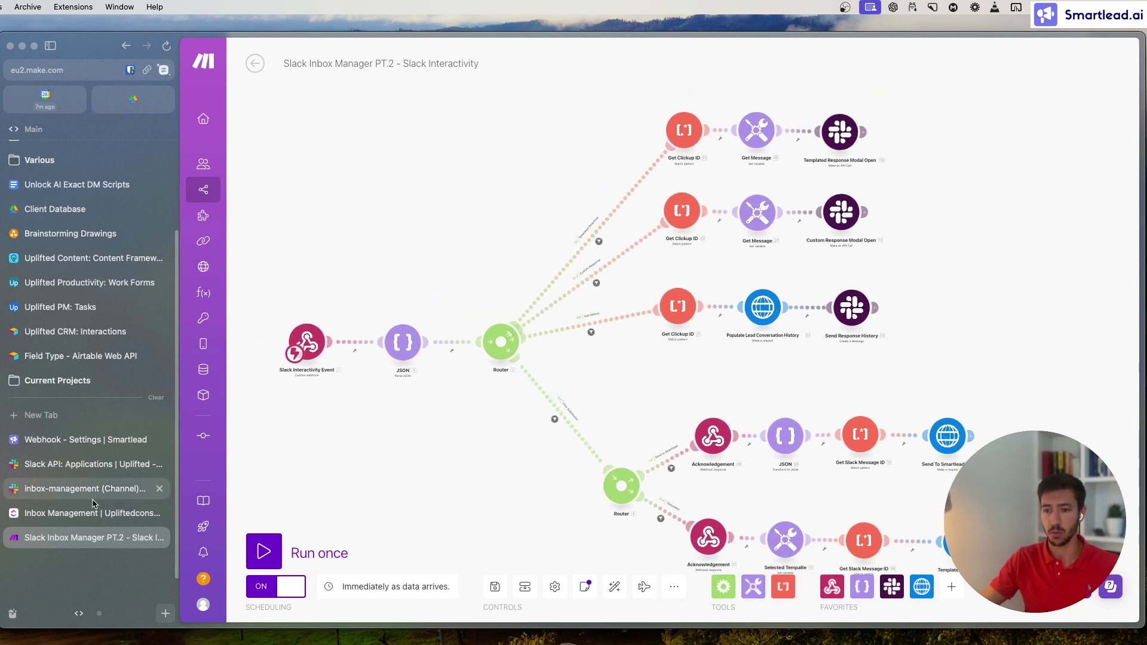
Switch to the Slack app settings and examine the Select Menus section with its Options Load URL
click(95, 470)
scroll(583, 407, down, 3)
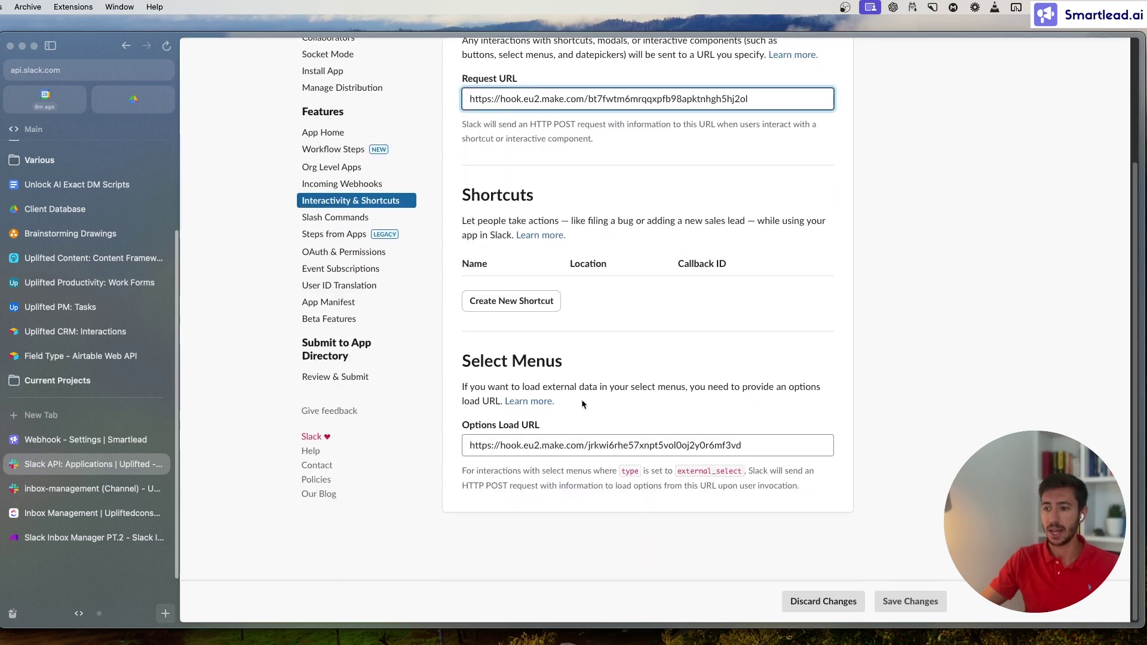
drag(456, 358, 578, 366)
click(476, 363)
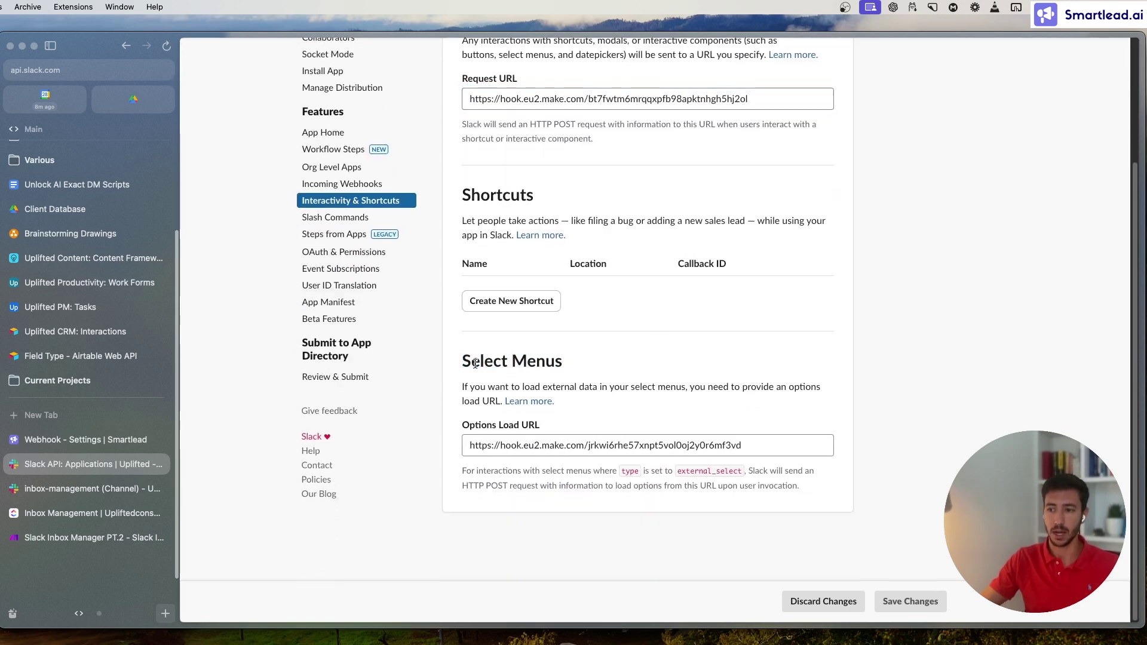
drag(463, 359, 610, 359)
click(495, 365)
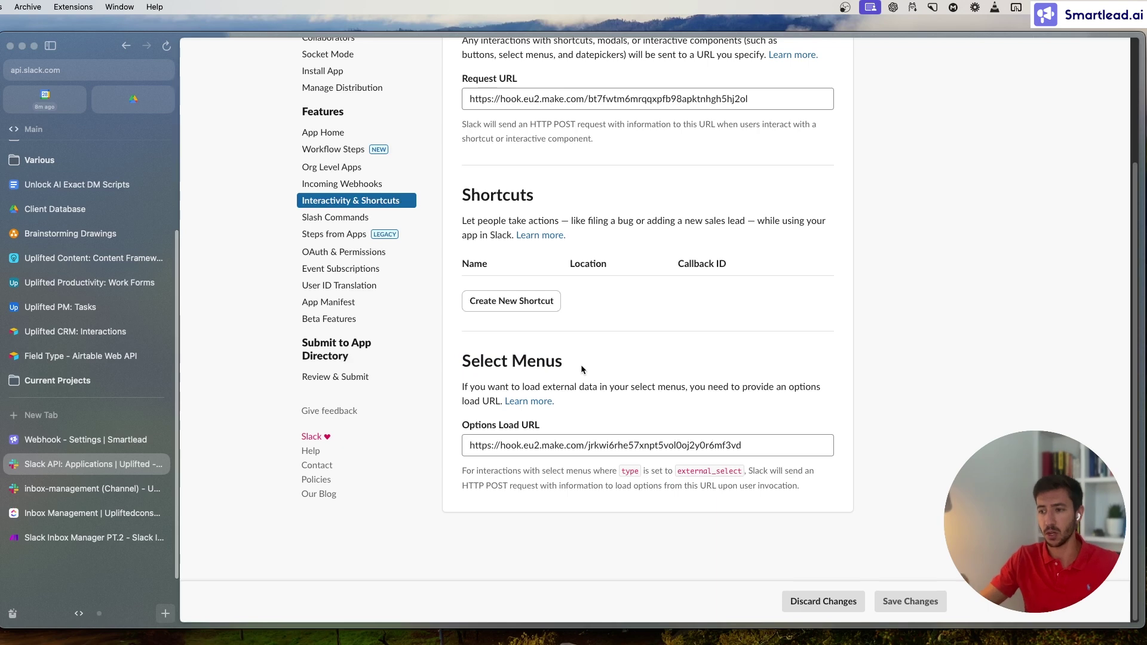
drag(444, 365, 562, 361)
click(366, 405)
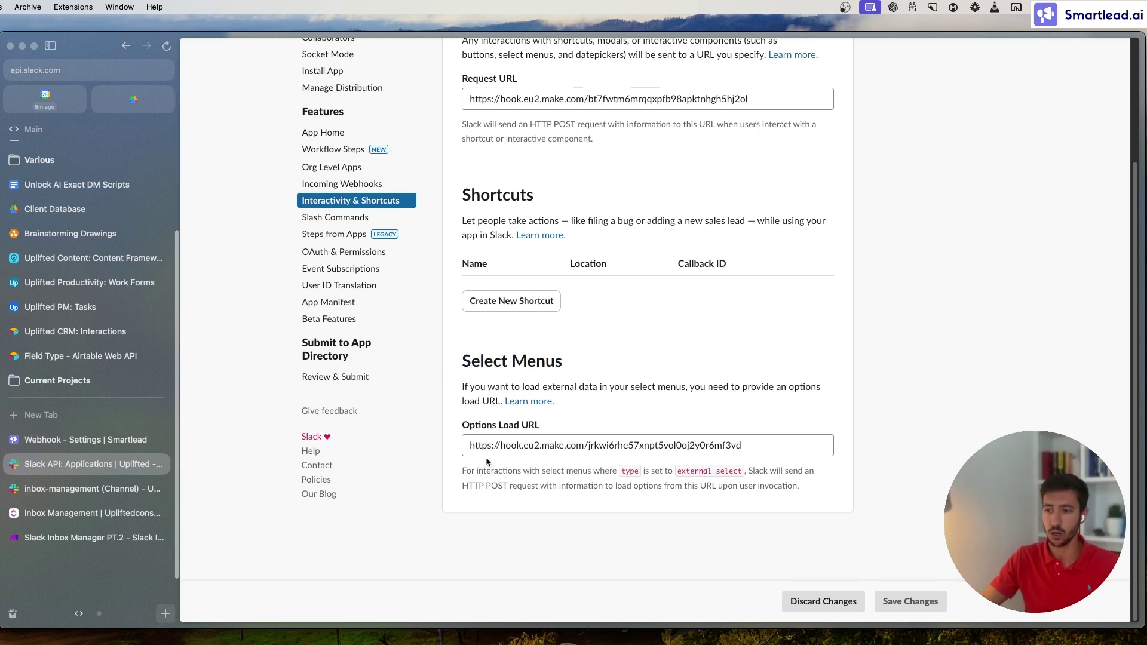
Return to the PT.2 scenario in Make and examine the Templated Response and Custom Response routes and their modal modules
click(94, 537)
drag(611, 386, 638, 416)
scroll(422, 414, up, 3)
drag(503, 431, 555, 432)
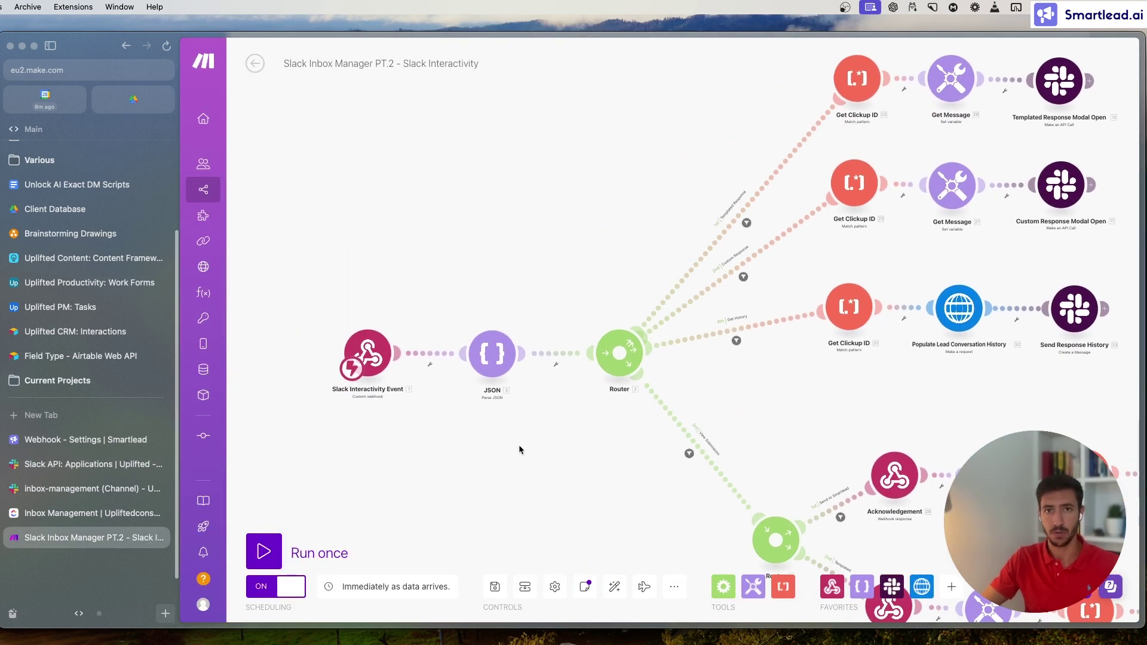
scroll(619, 424, up, 2)
scroll(753, 502, right, 5)
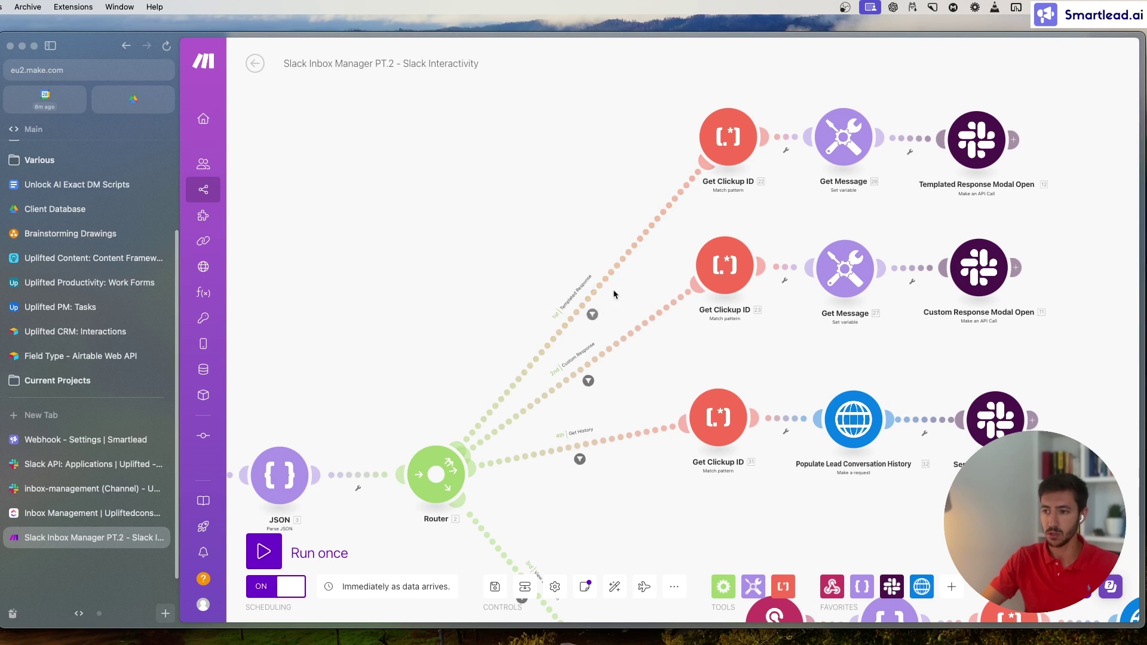
scroll(754, 195, right, 5)
scroll(753, 194, up, 1)
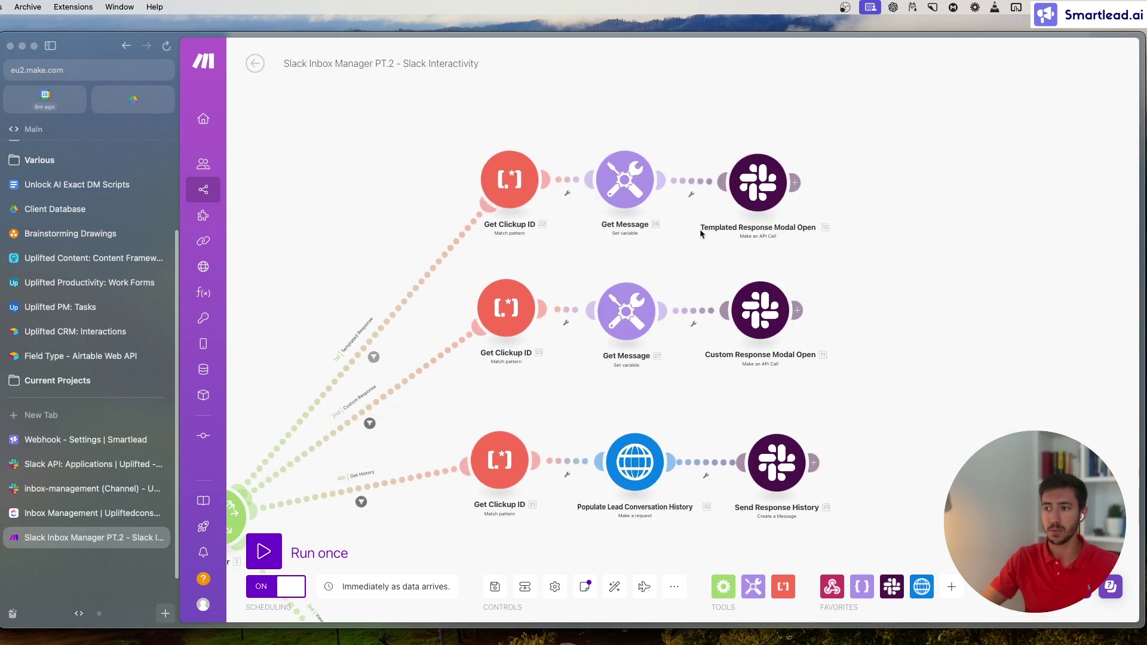
View the Templated Response dialog in Slack, and return to its matching route in the PT.2 scenario
key(ctrl+Tab)
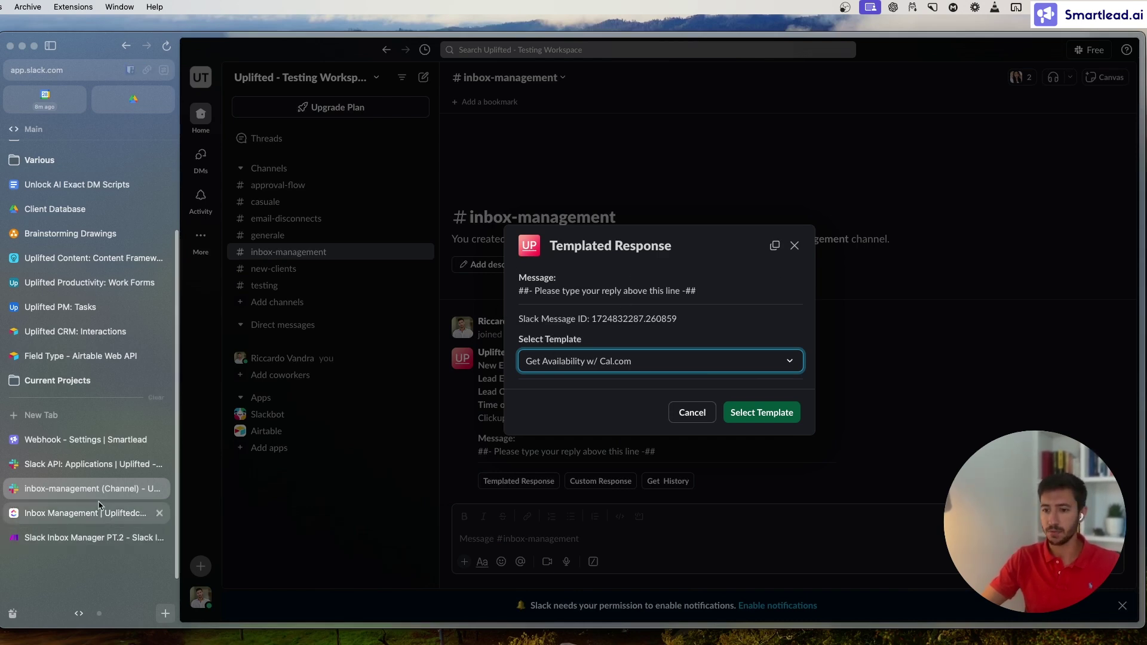
click(78, 532)
scroll(659, 373, up, 5)
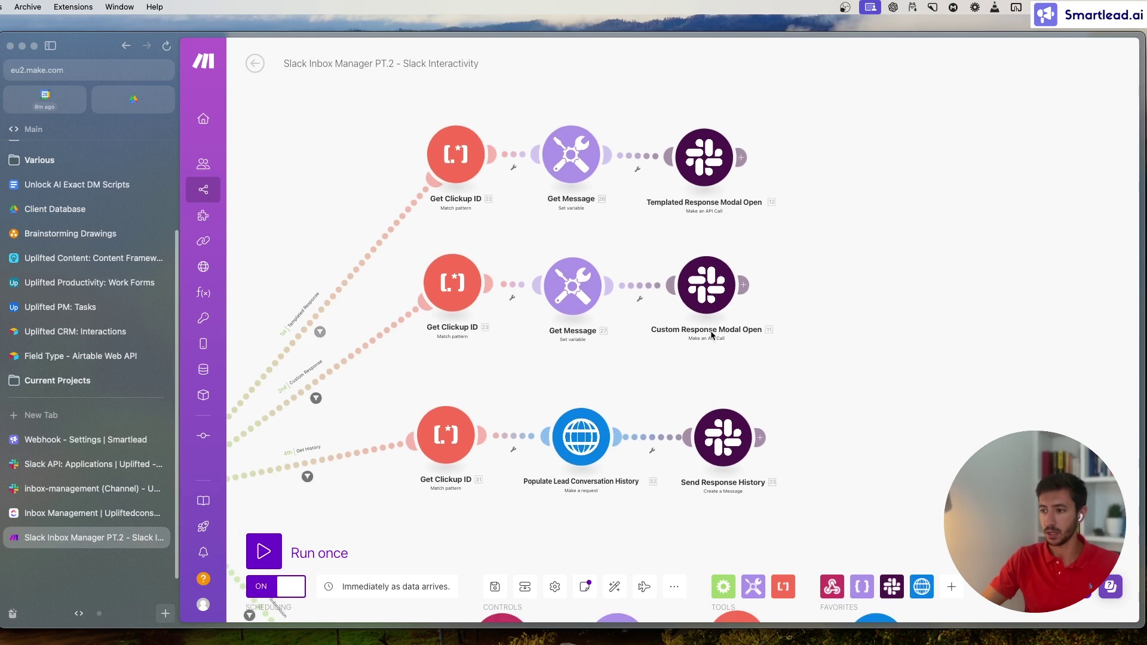
Examine the Custom Response, Get History and View Submission routes of the PT.2 scenario
scroll(659, 373, down, 5)
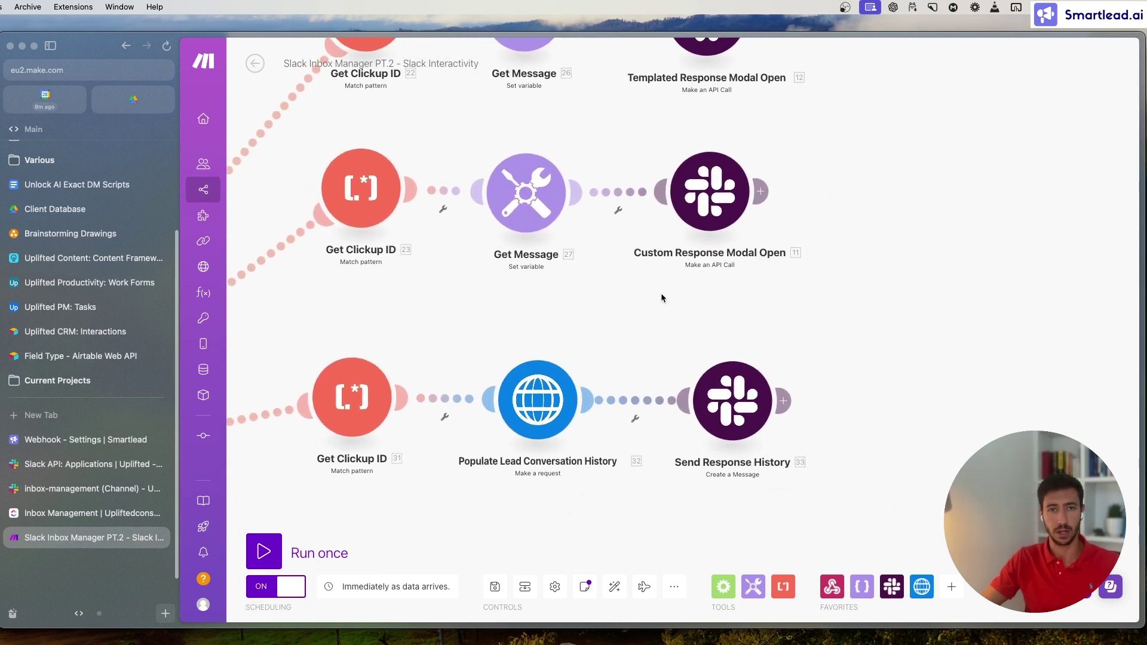
scroll(681, 282, right, 3)
scroll(682, 283, down, 1)
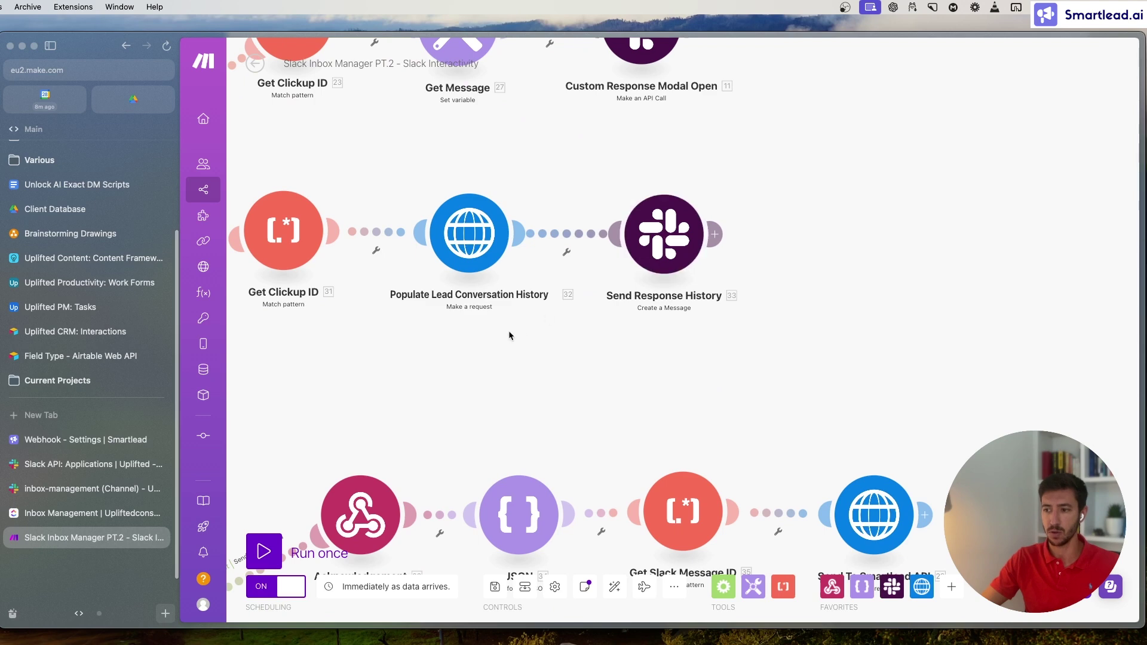
scroll(568, 294, down, 4)
scroll(571, 304, left, 4)
scroll(571, 304, up, 1)
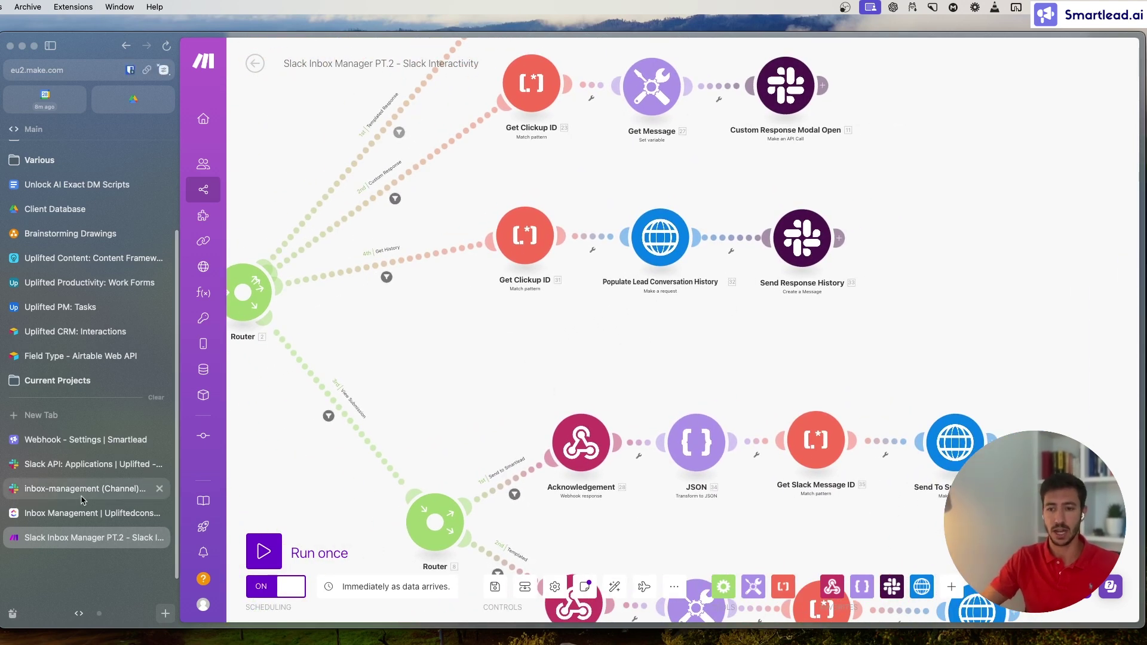
drag(656, 319, 515, 329)
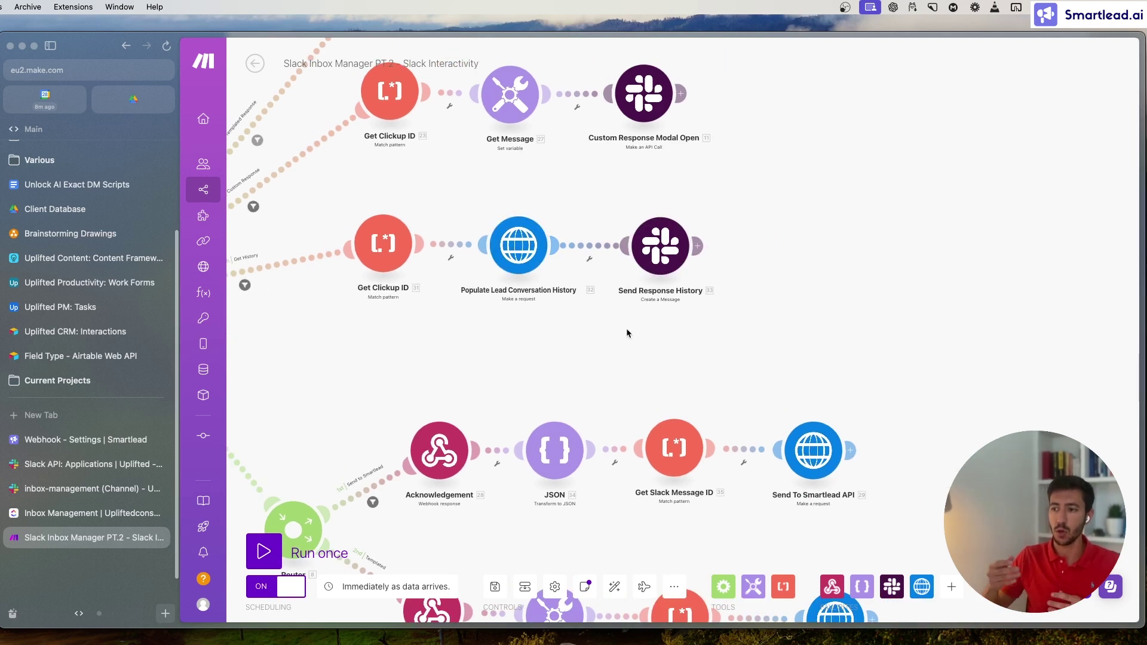
drag(454, 353, 640, 331)
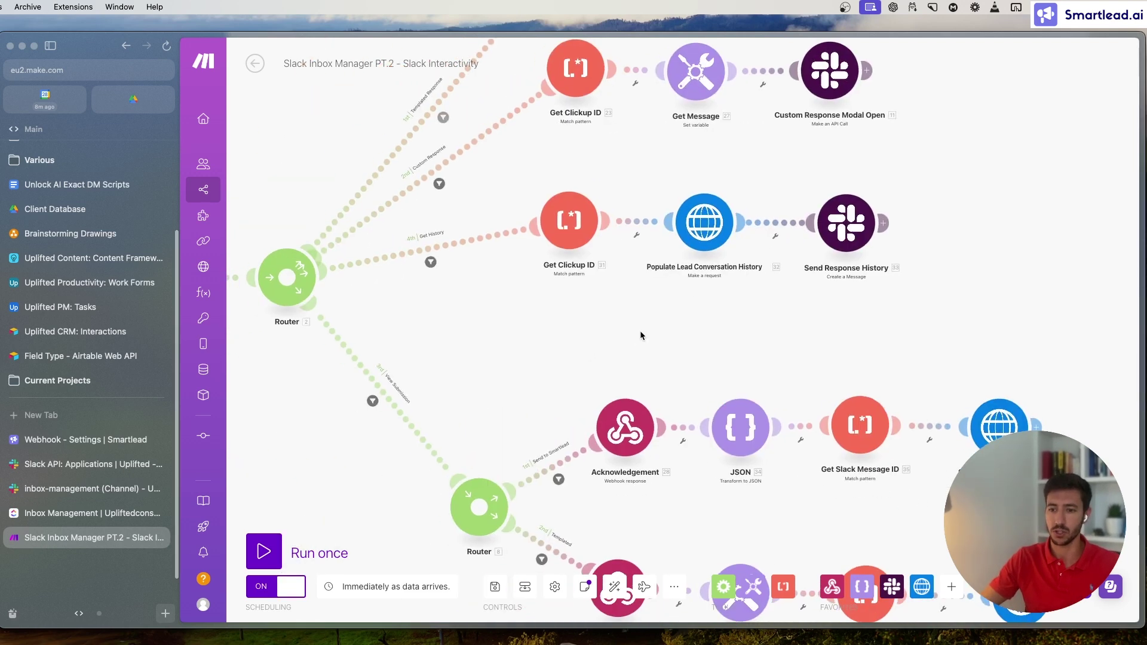
Review the template selection in Slack's Templated Response dialog, and go back to the Make scenario
click(24, 489)
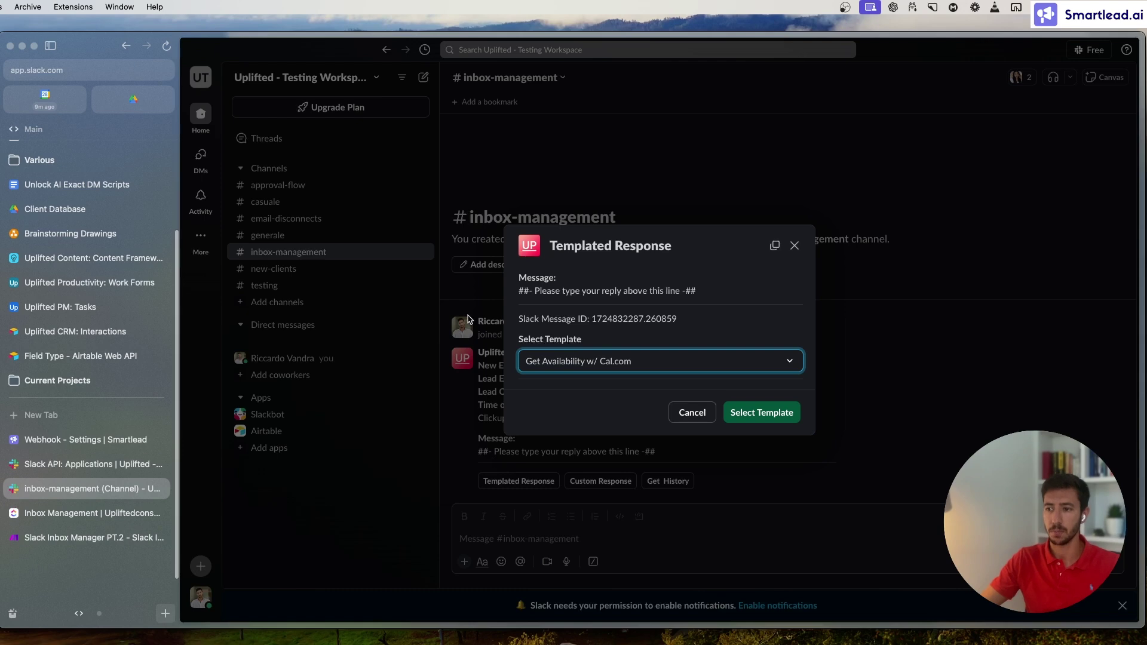
key(Escape)
click(78, 538)
Open the View Submission filter between the two routers and compare its condition with Slack's Templated Response dialog
drag(493, 357, 664, 272)
scroll(647, 252, down, 3)
scroll(481, 177, up, 4)
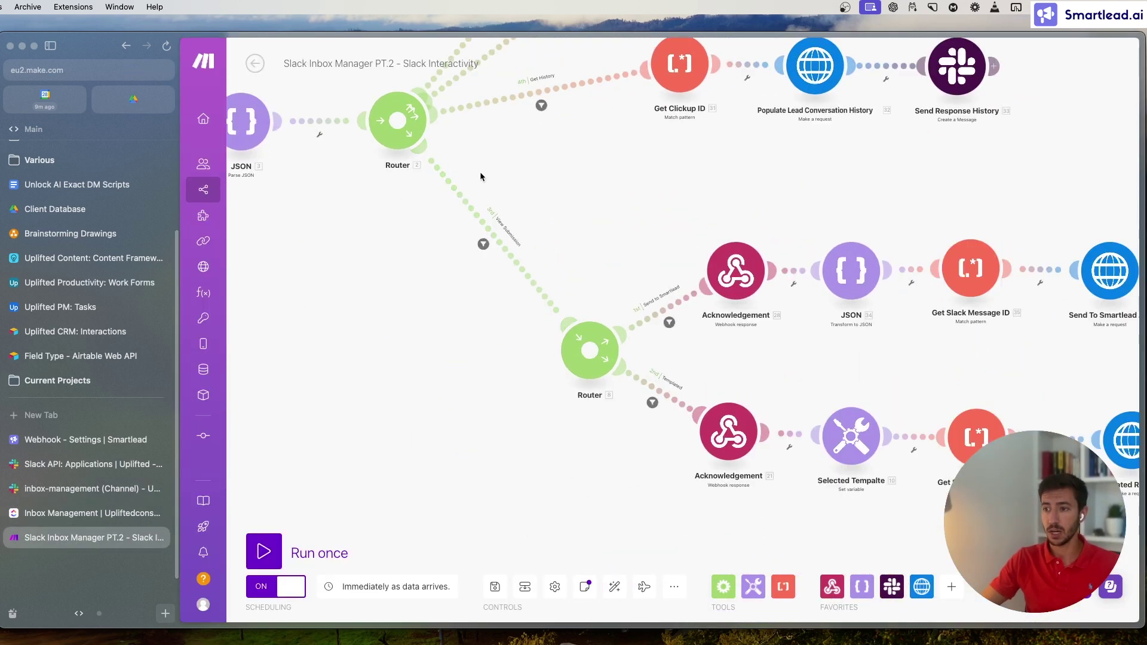
drag(497, 197, 382, 134)
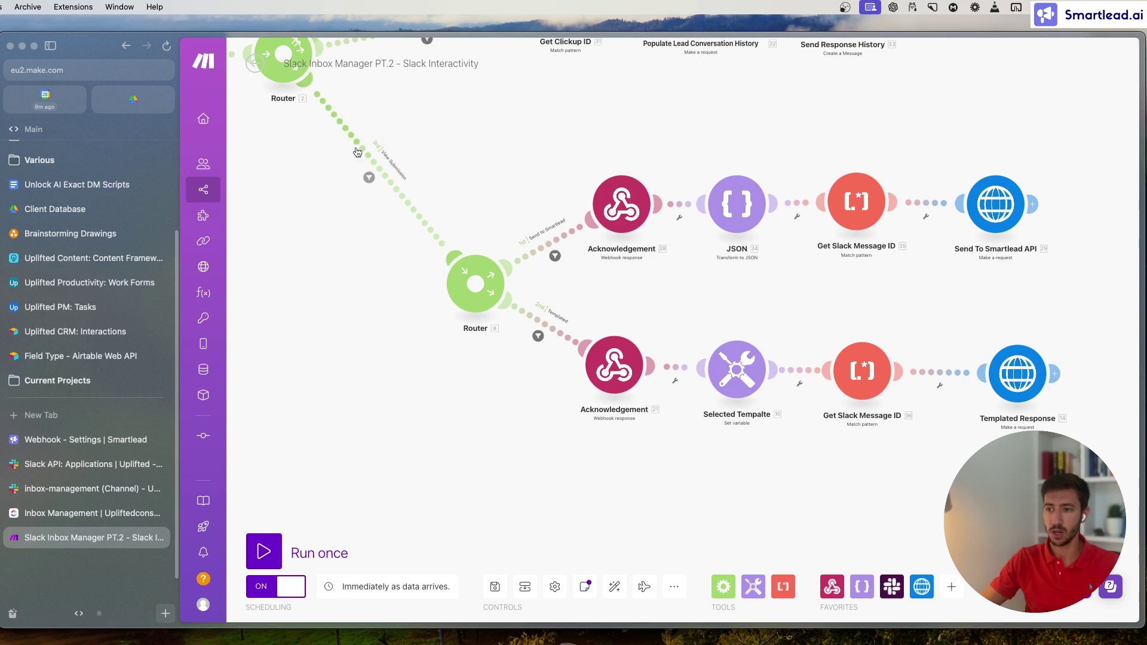
click(369, 178)
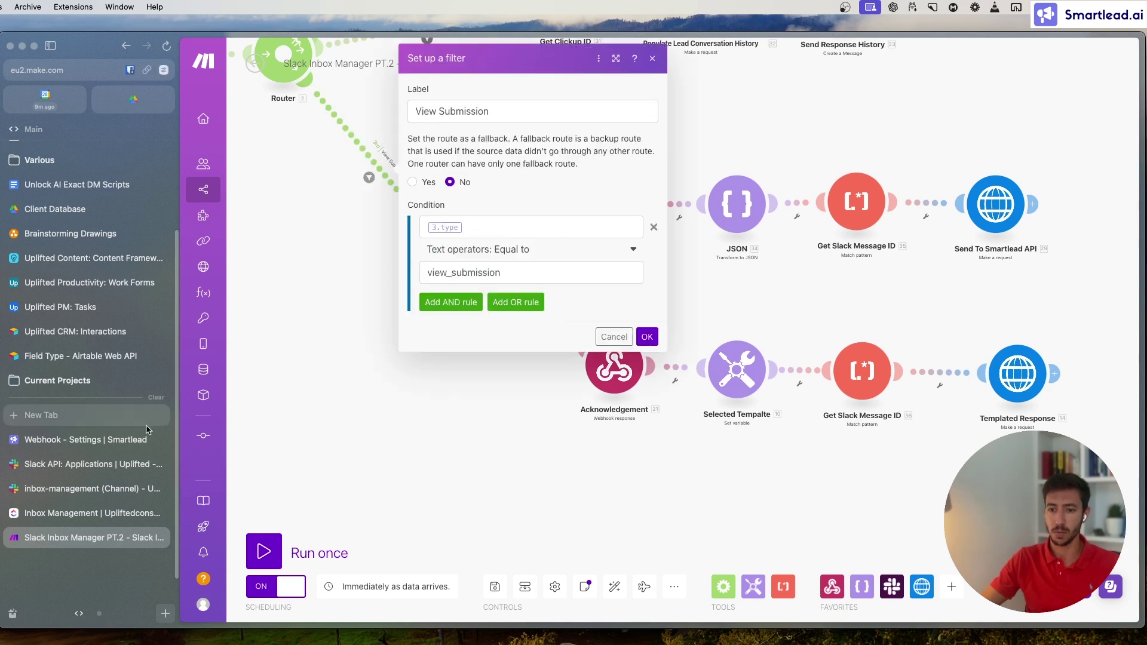
click(113, 489)
click(531, 483)
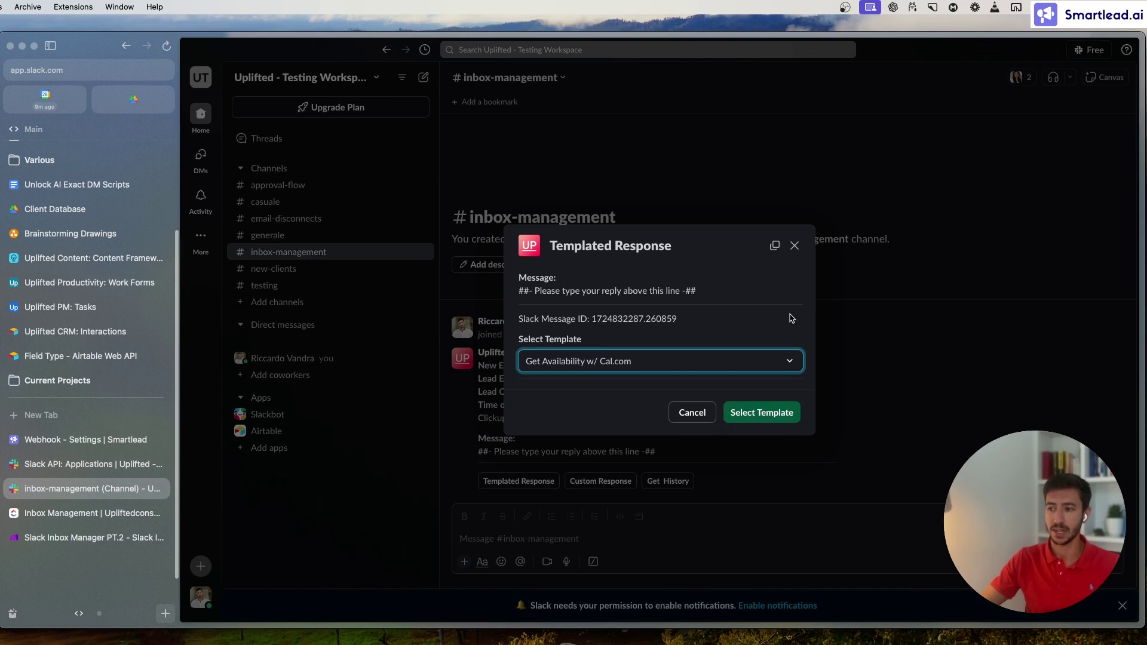
Close the View Submission filter in Make and examine the Send to Smartlead and Templated routes of the second router
click(75, 541)
click(511, 431)
drag(698, 476, 542, 464)
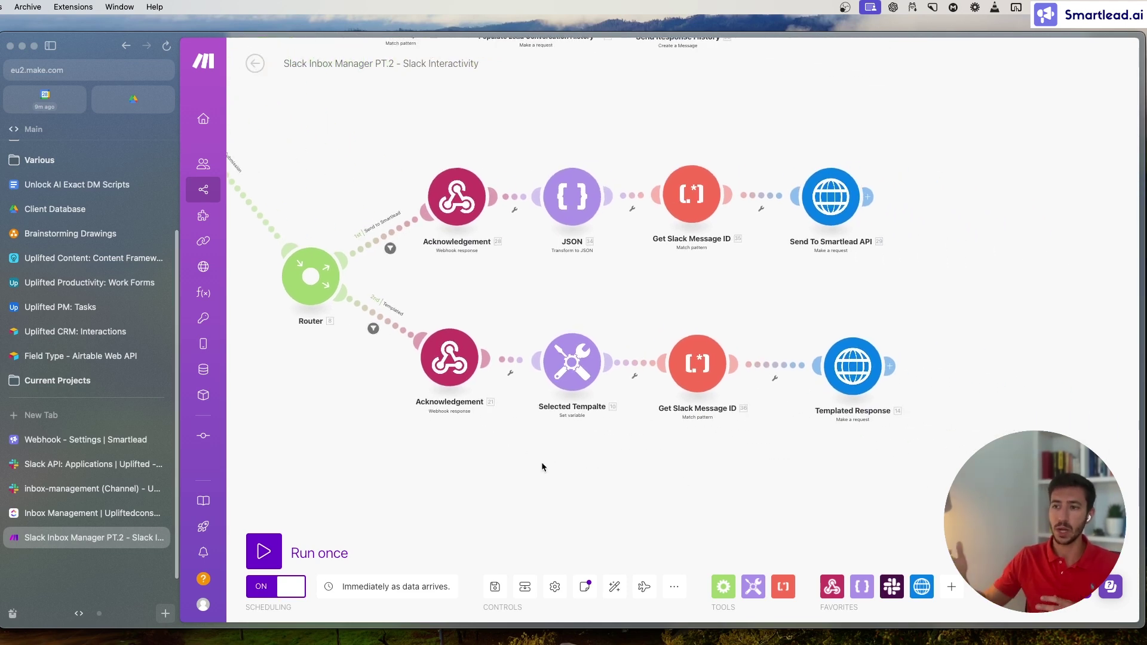
drag(516, 272, 683, 308)
scroll(669, 328, down, 4)
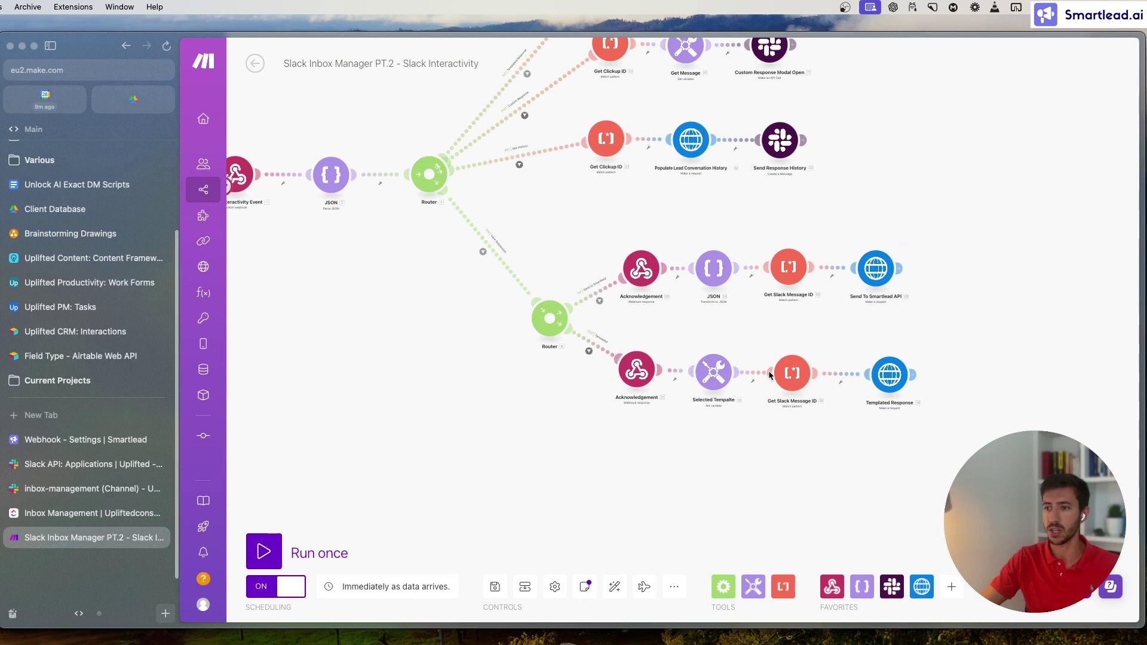
scroll(438, 389, up, 3)
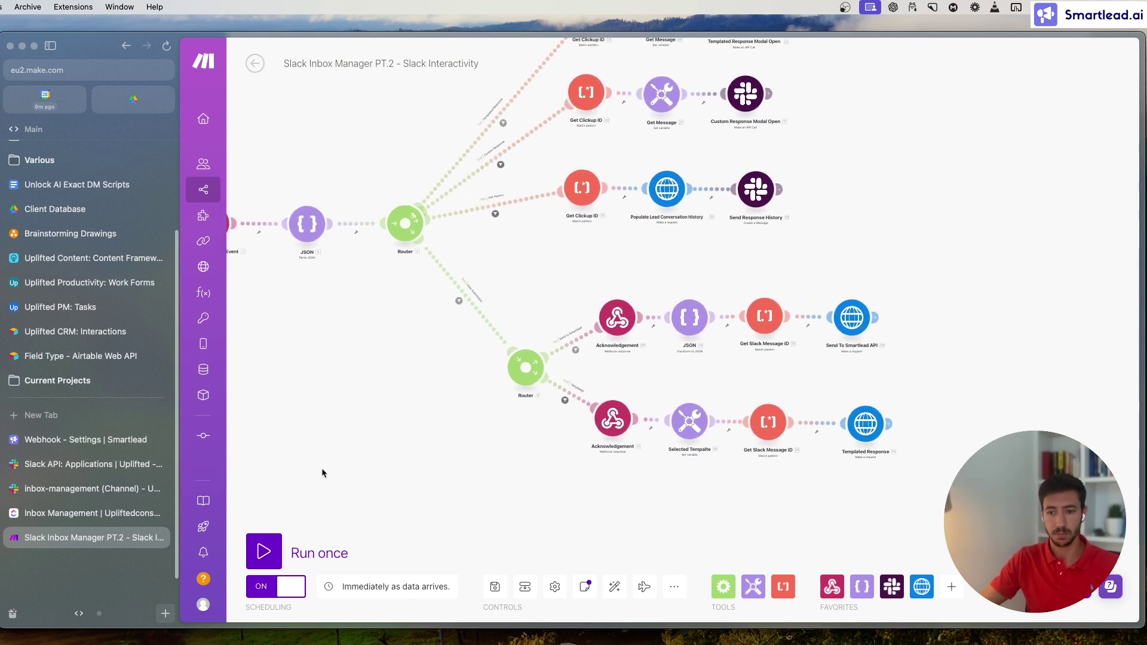
scroll(492, 466, left, 4)
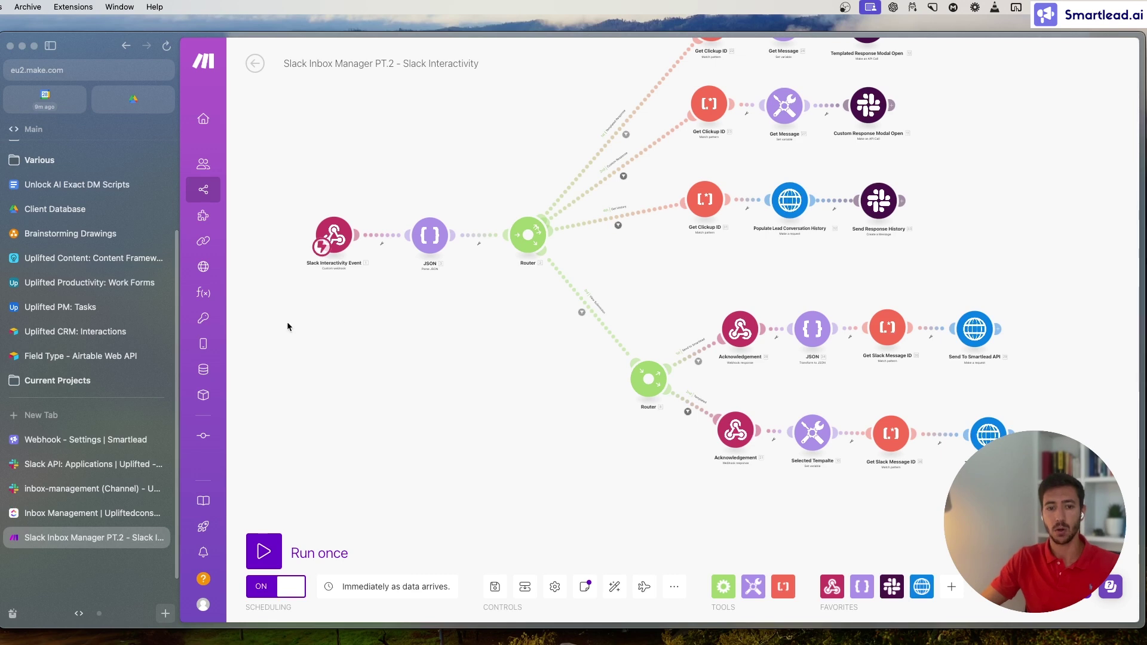
Leave the PT.2 scenario for the scenario list and open Slack Inbox Manager PT.3 (Clickup) - Templated Response
scroll(532, 352, up, 2)
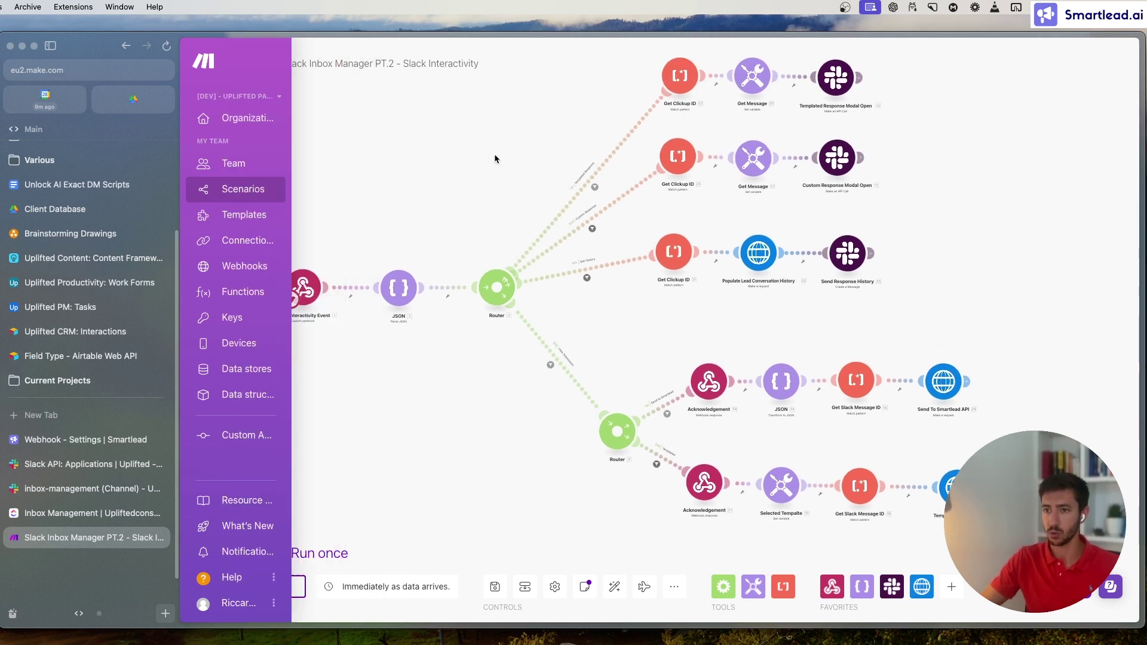
scroll(341, 98, up, 1)
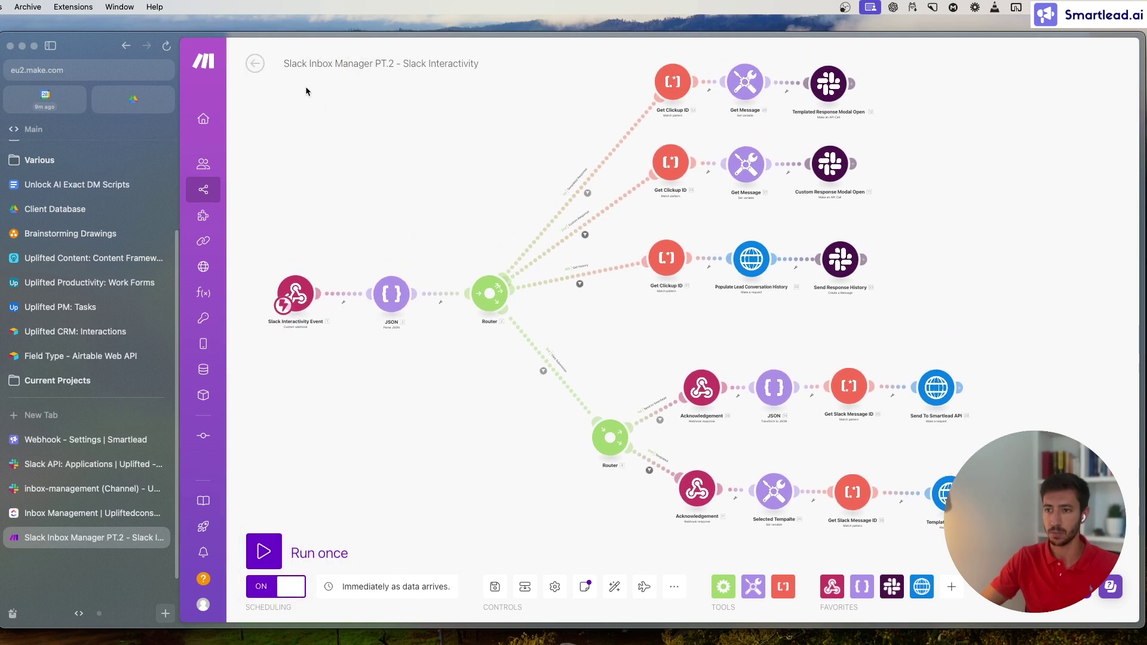
click(253, 63)
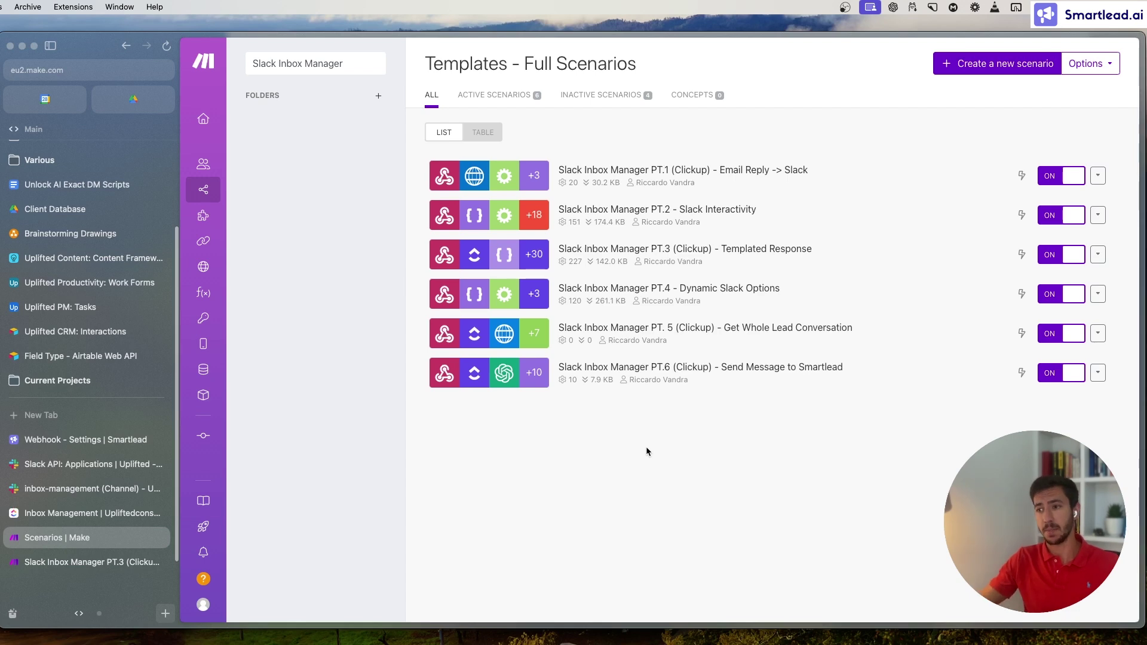
click(793, 258)
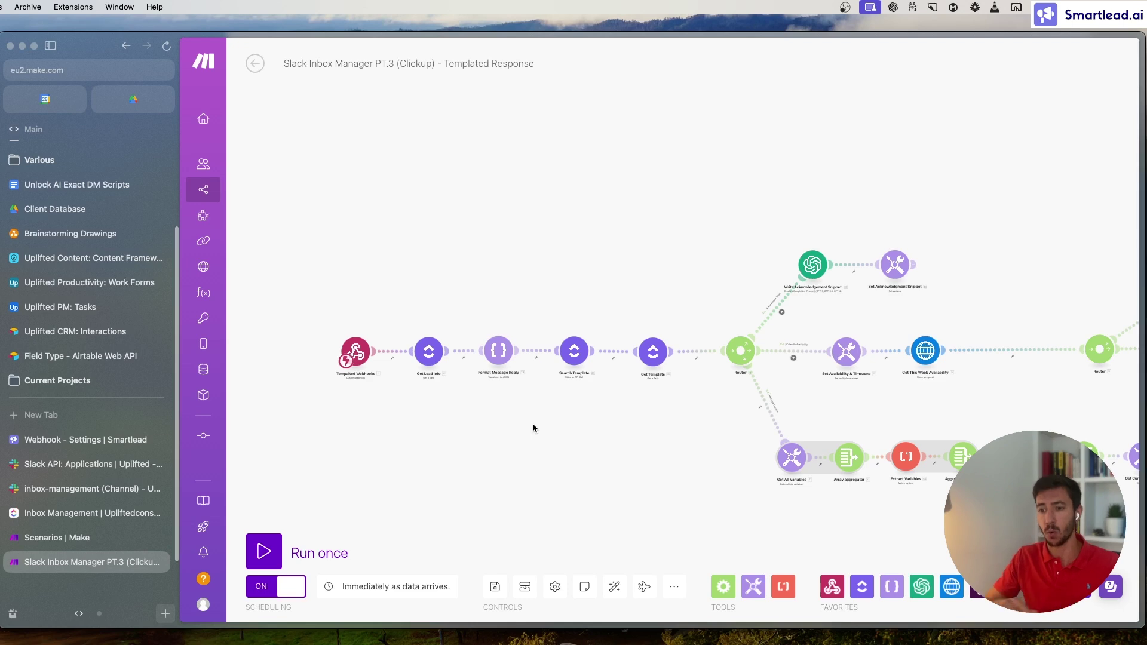
Check the template options in Slack's Templated Response dialog, and read the Get Availability template text in ClickUp's Templates list
click(86, 488)
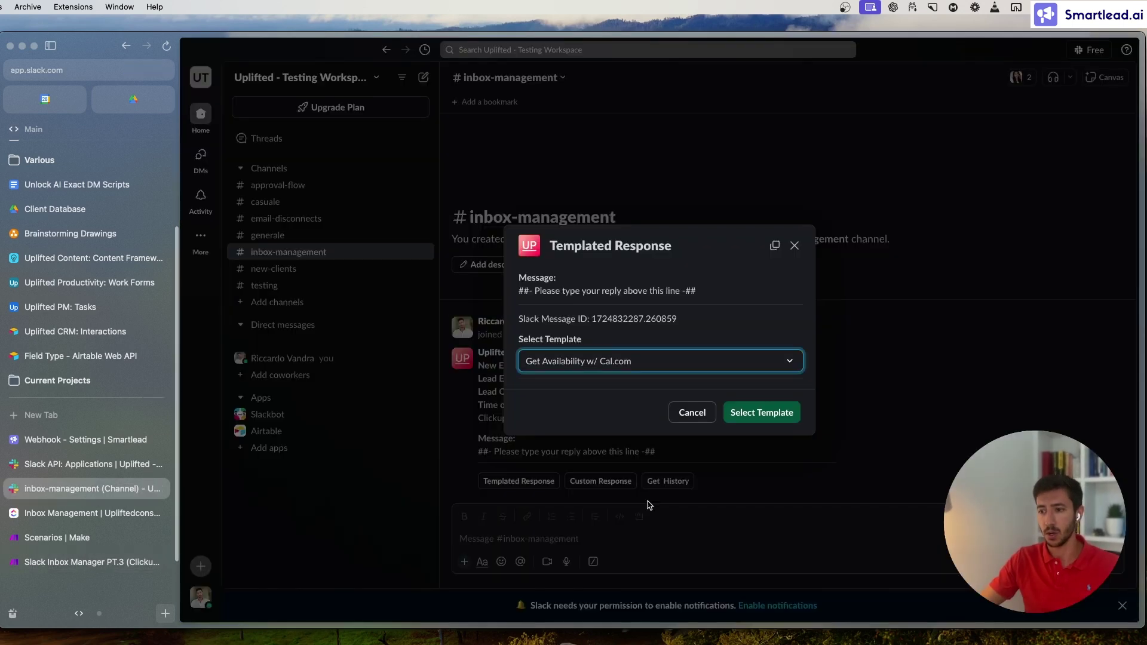
click(789, 361)
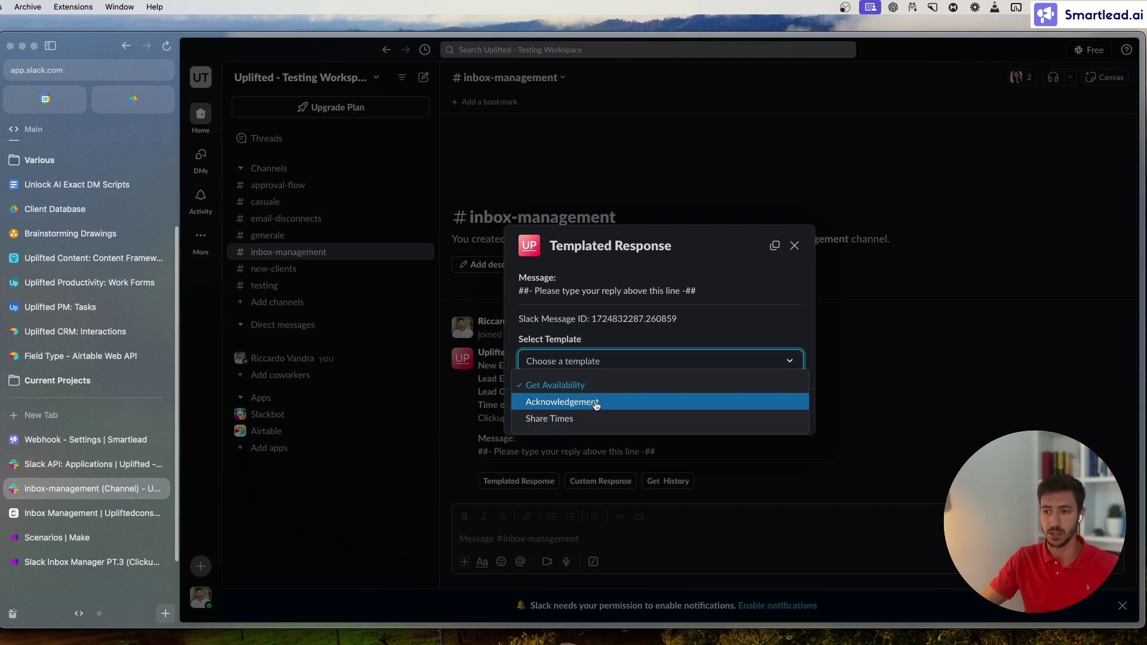
click(109, 509)
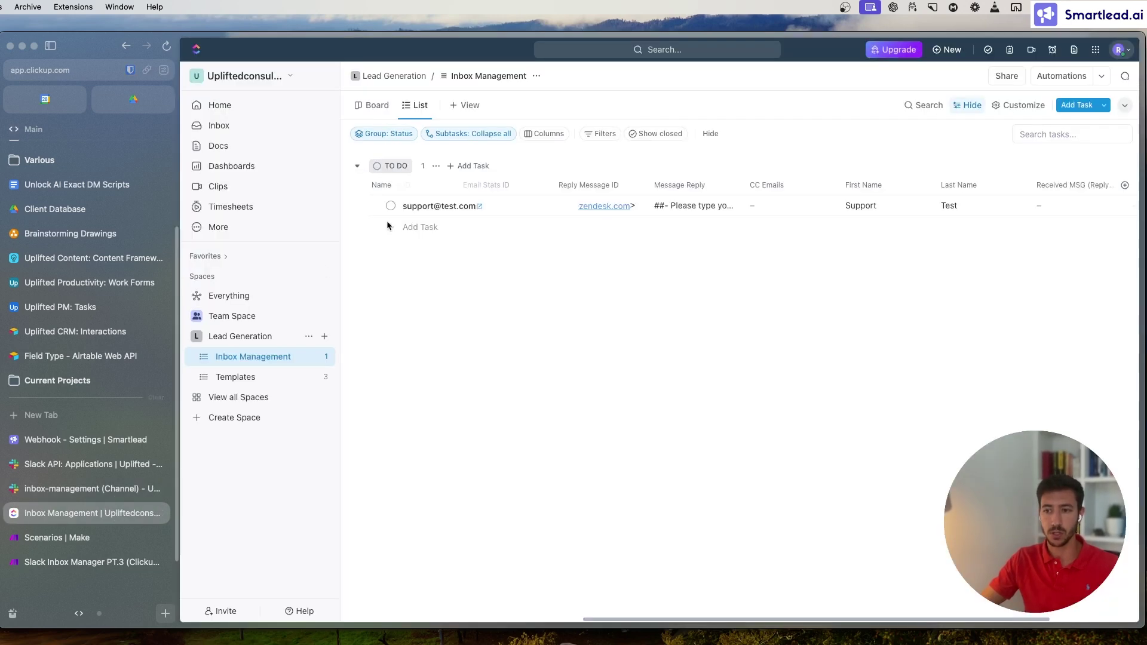
click(242, 376)
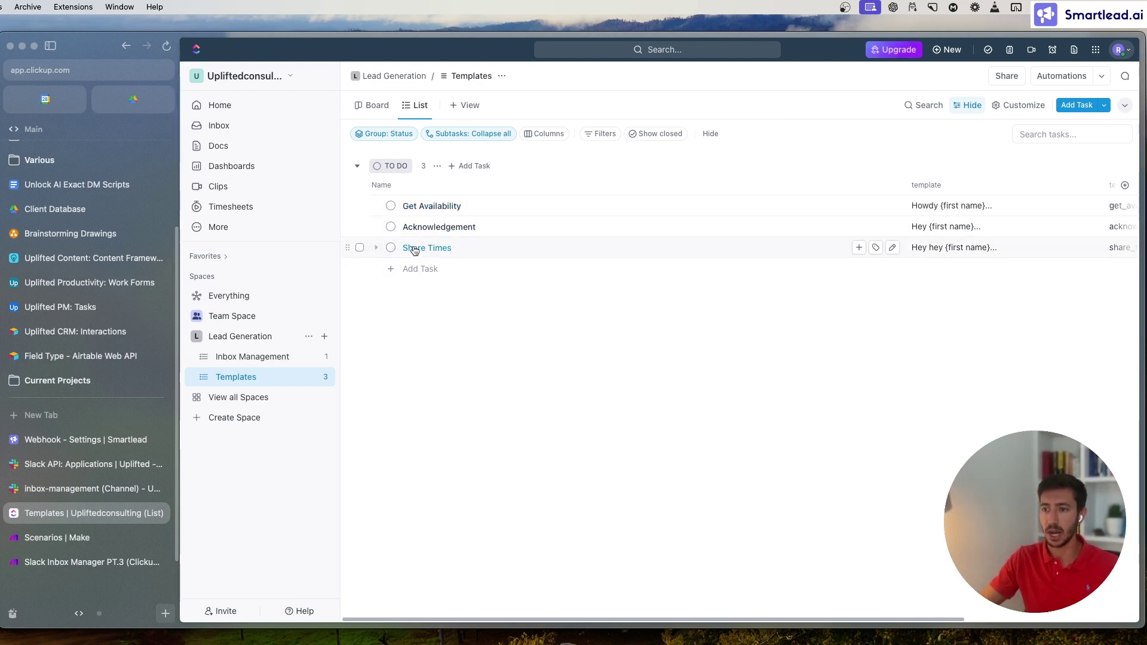
click(962, 208)
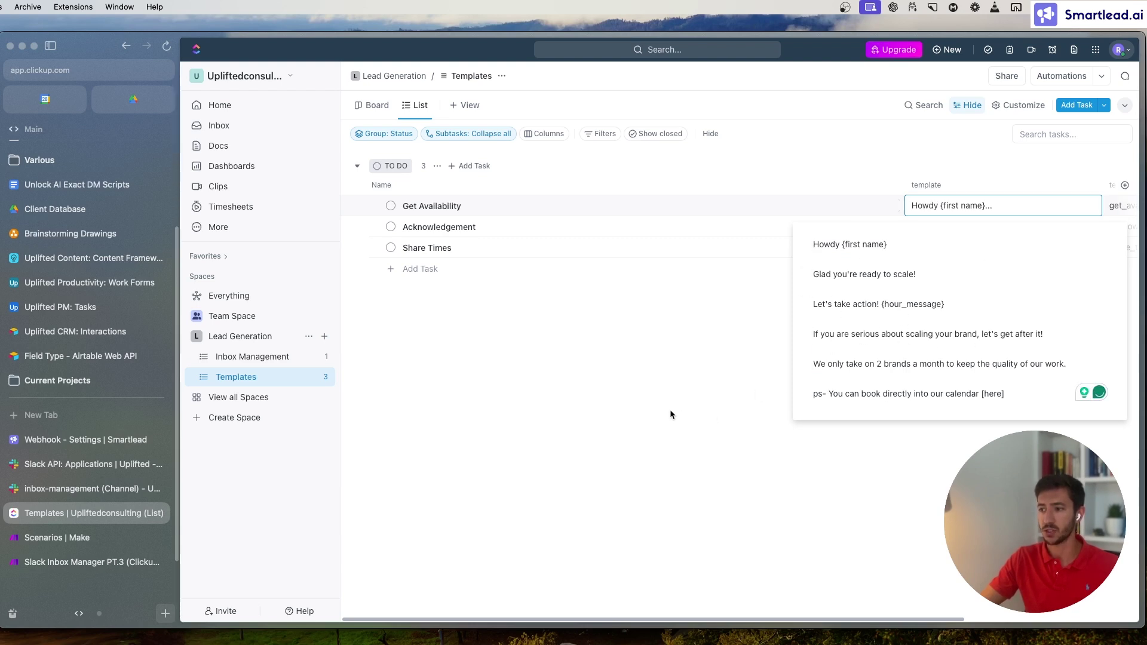
key(Escape)
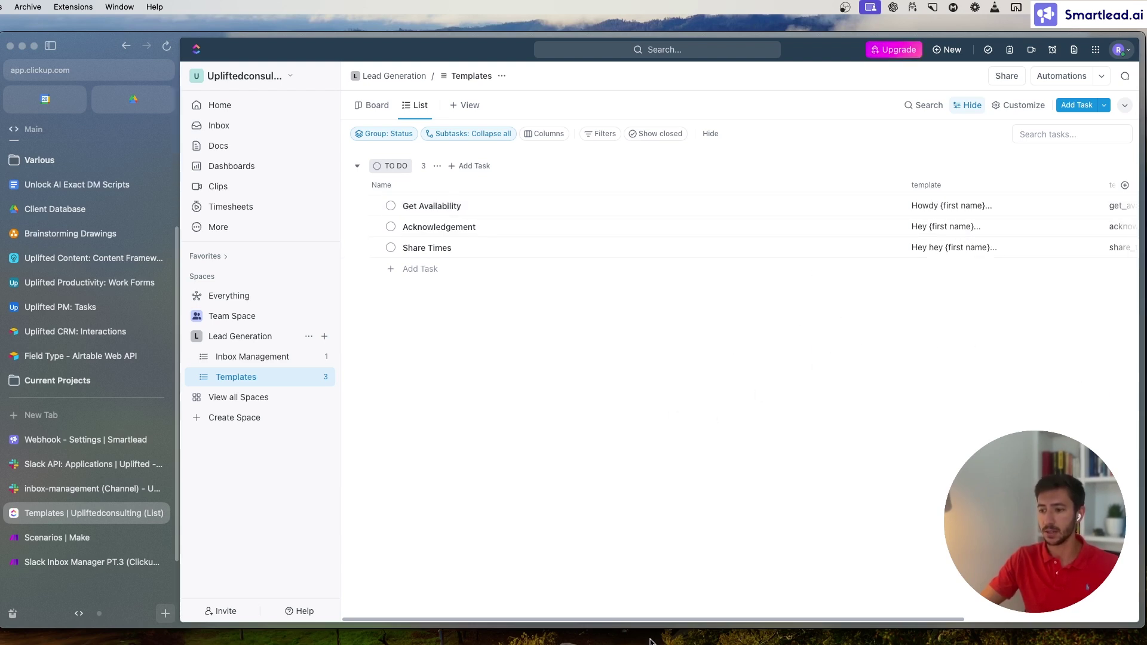
Narrow the Name column of the Templates list to fit all columns, and read the Acknowledgement and Share Times template texts
mouse_move(667, 620)
mouse_down()
mouse_move(723, 614)
mouse_move(673, 609)
mouse_up()
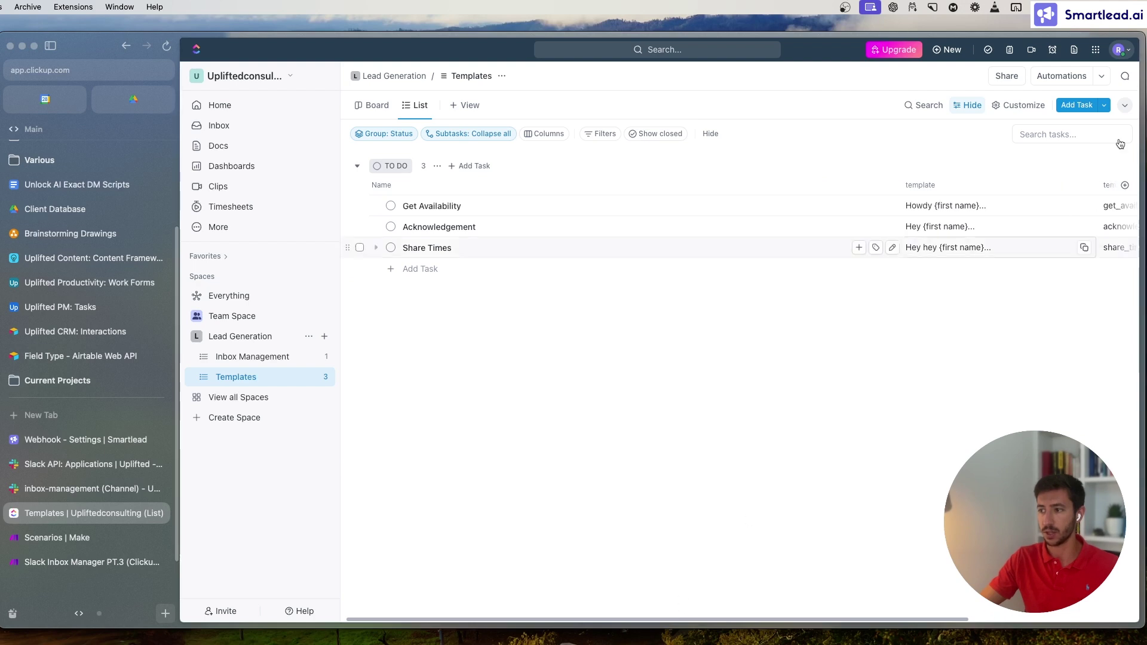
drag(901, 185, 673, 184)
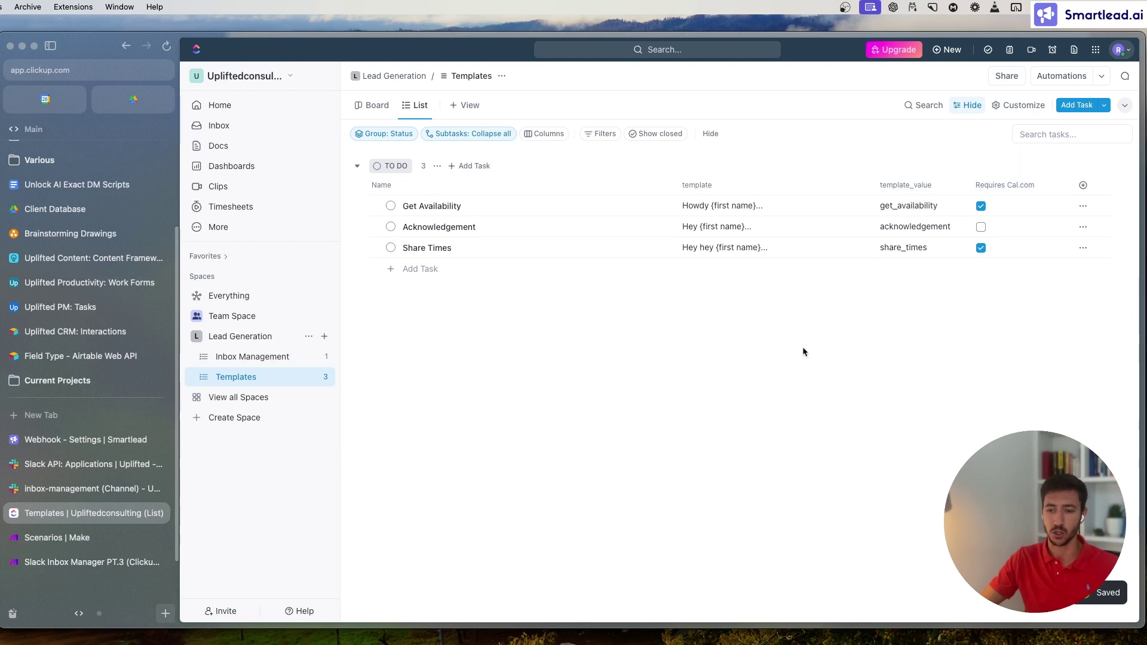
click(717, 227)
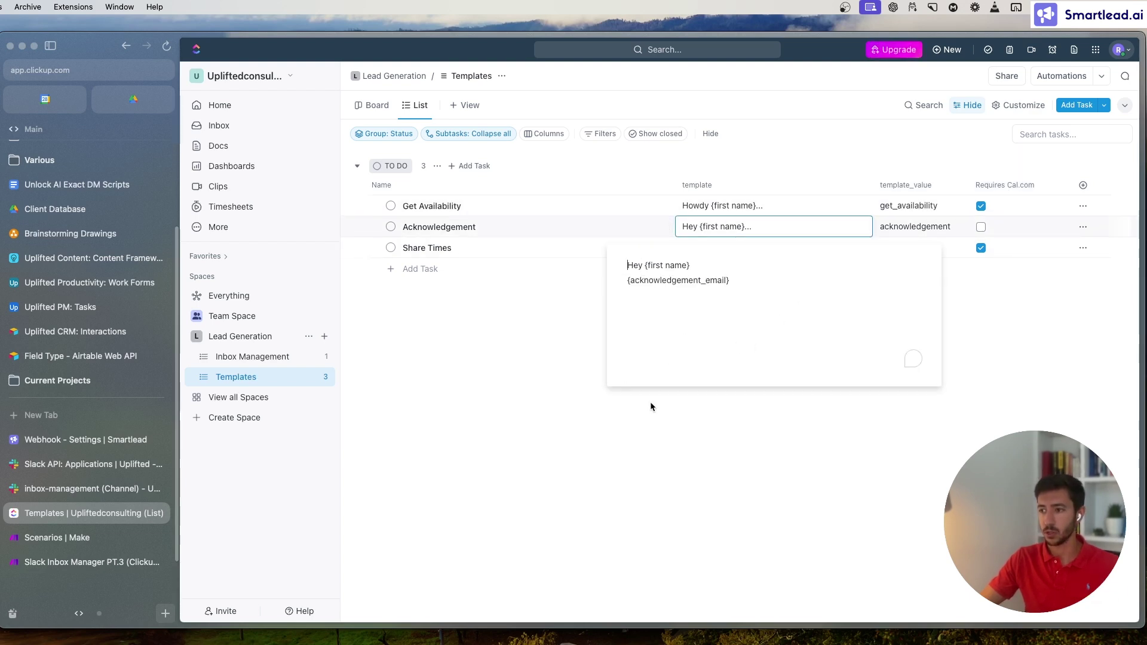
click(536, 407)
click(723, 248)
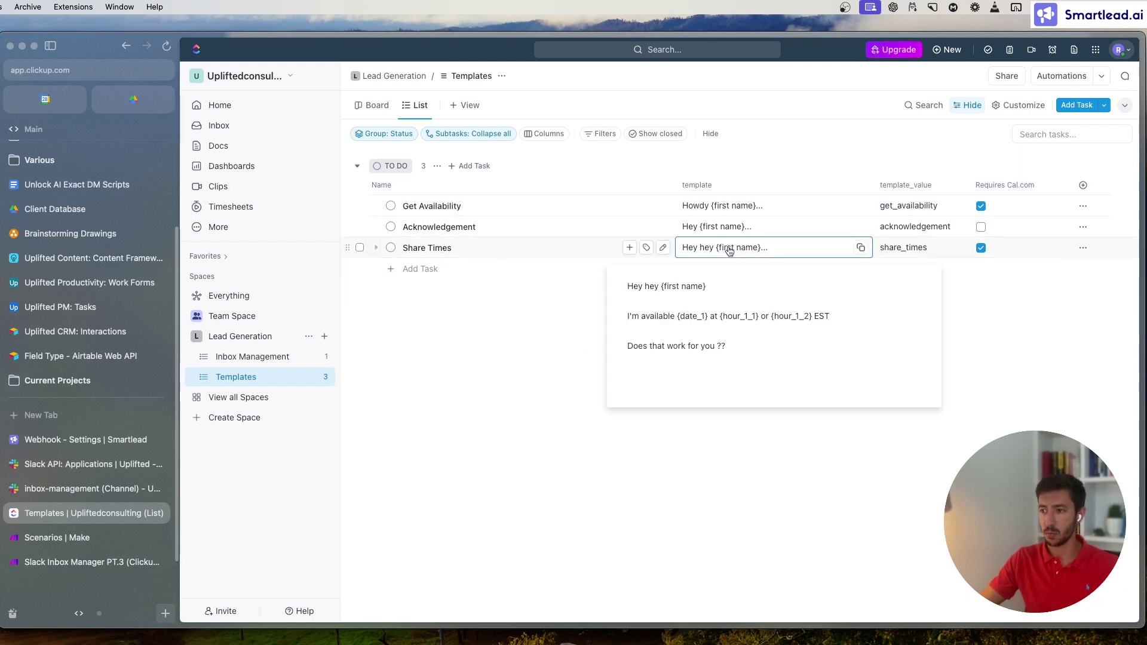
click(523, 422)
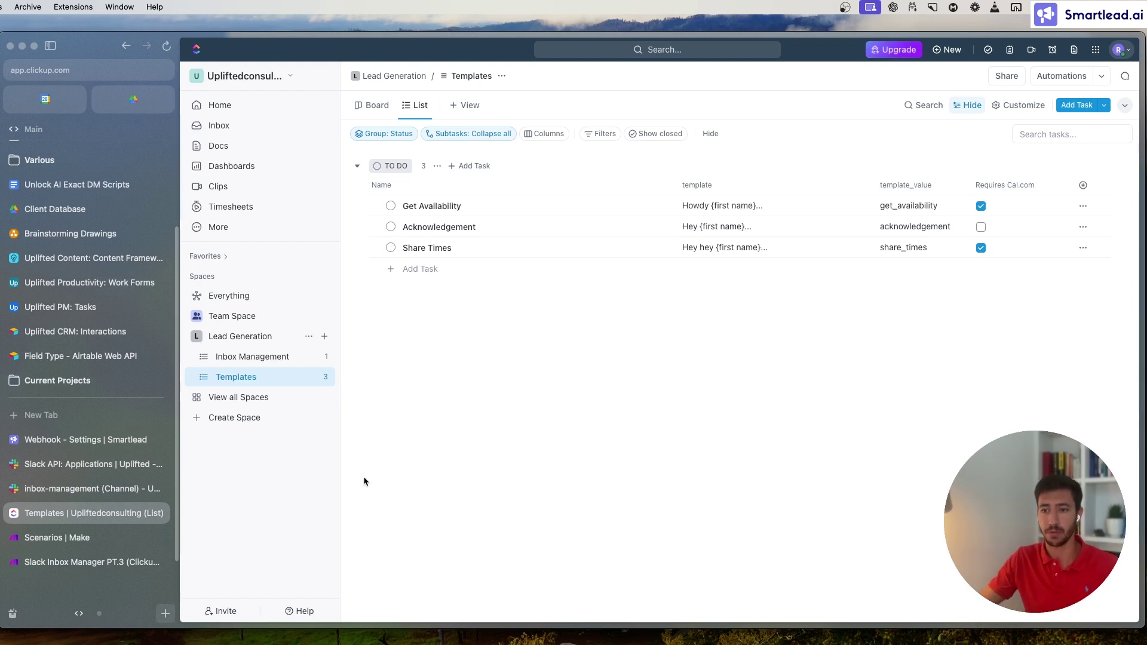
Review the lead and message columns of ClickUp's Inbox Management list, and go back to the Templates list
click(270, 358)
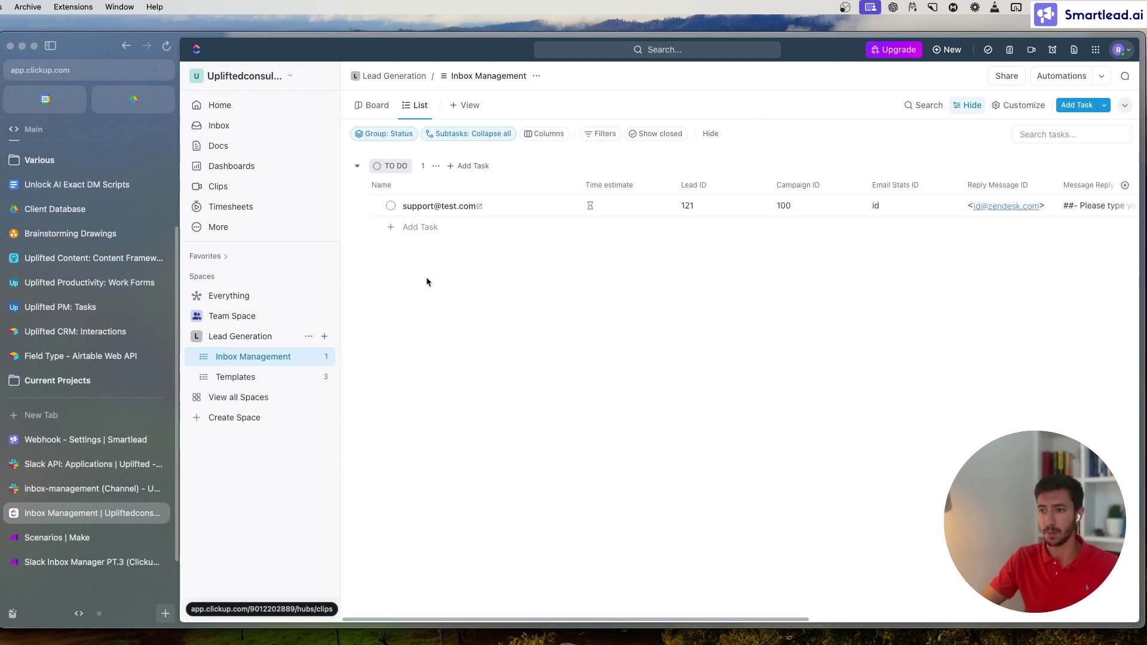
drag(606, 626, 872, 591)
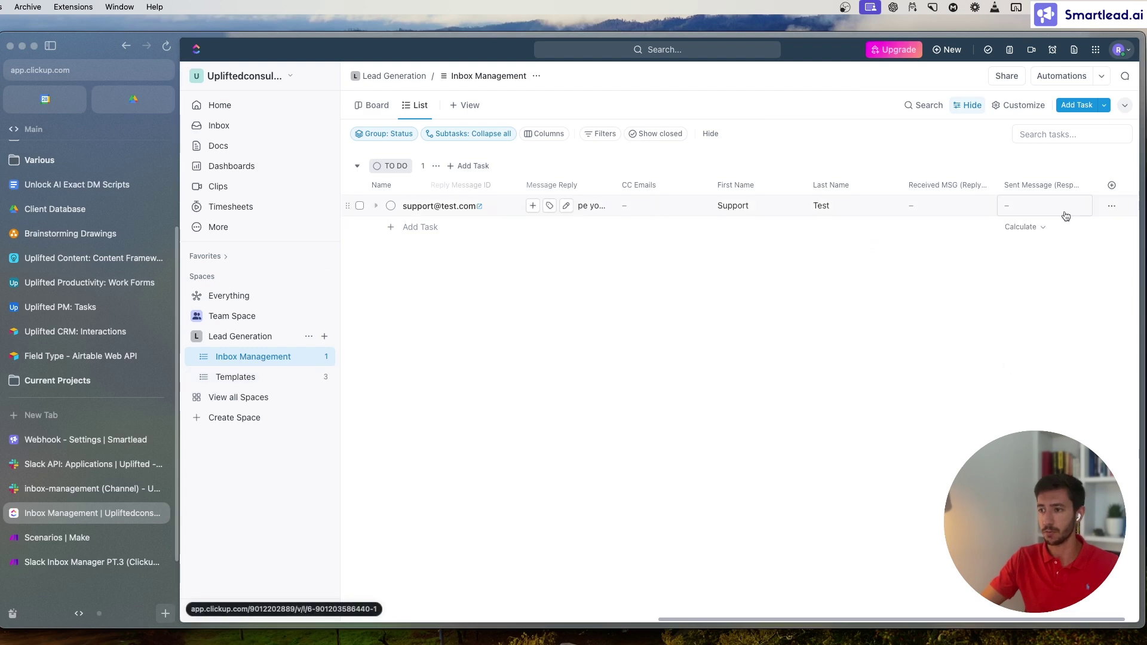
click(263, 375)
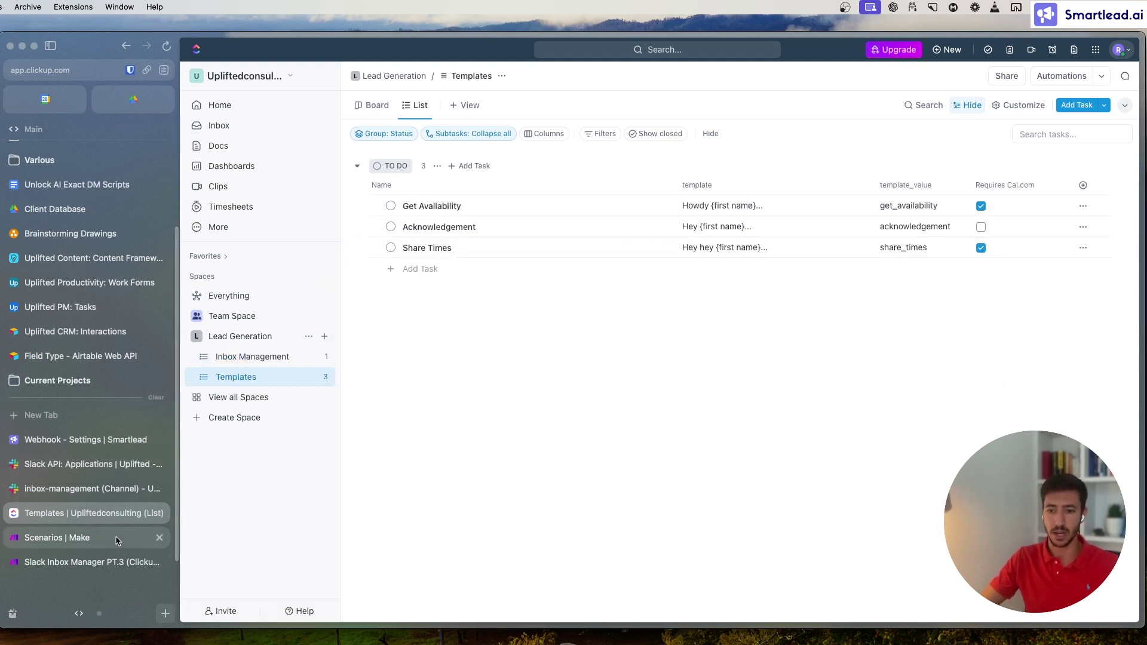
Switch to the PT.3 Templated Response scenario in Make and examine its modules from the webhook to the router
click(60, 566)
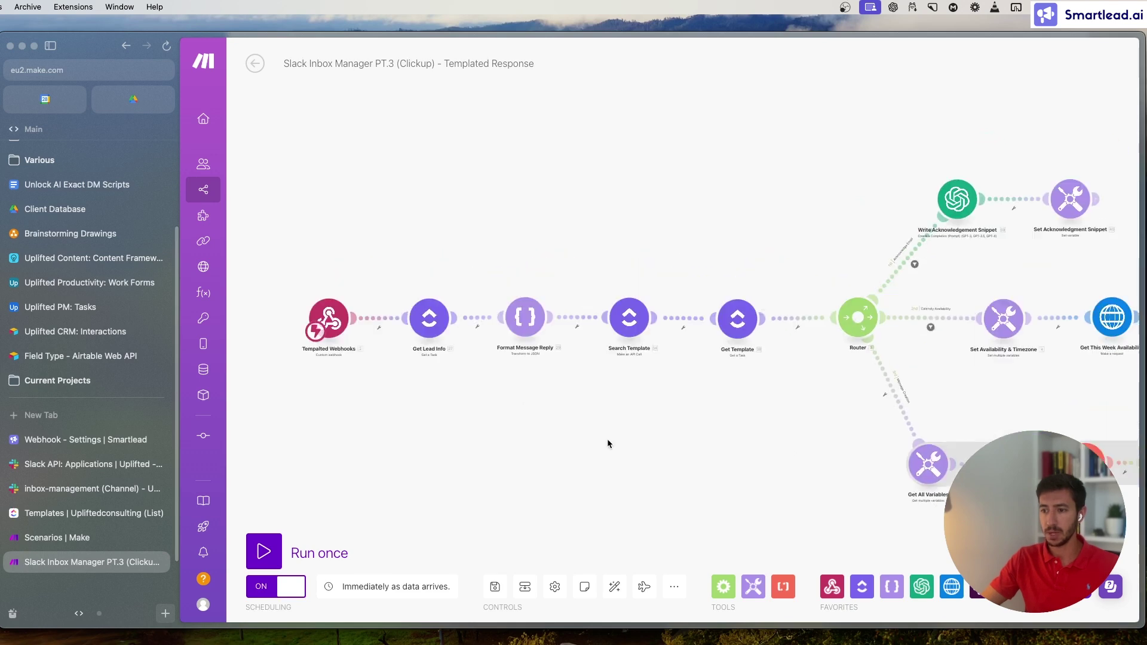
scroll(662, 446, up, 2)
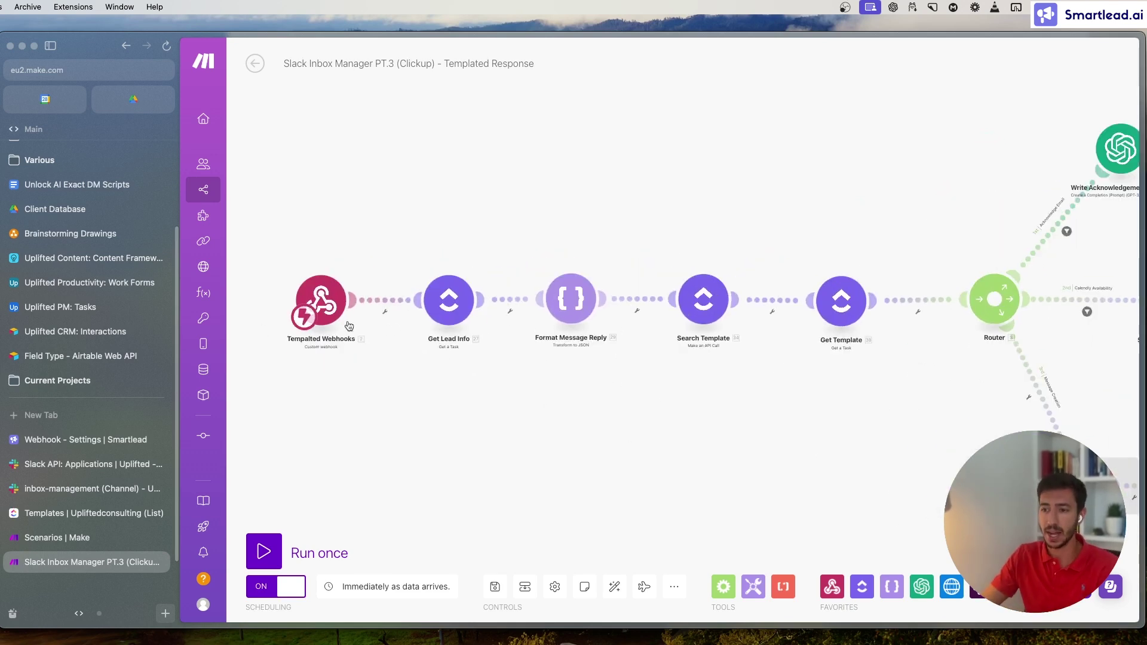
drag(399, 245, 376, 256)
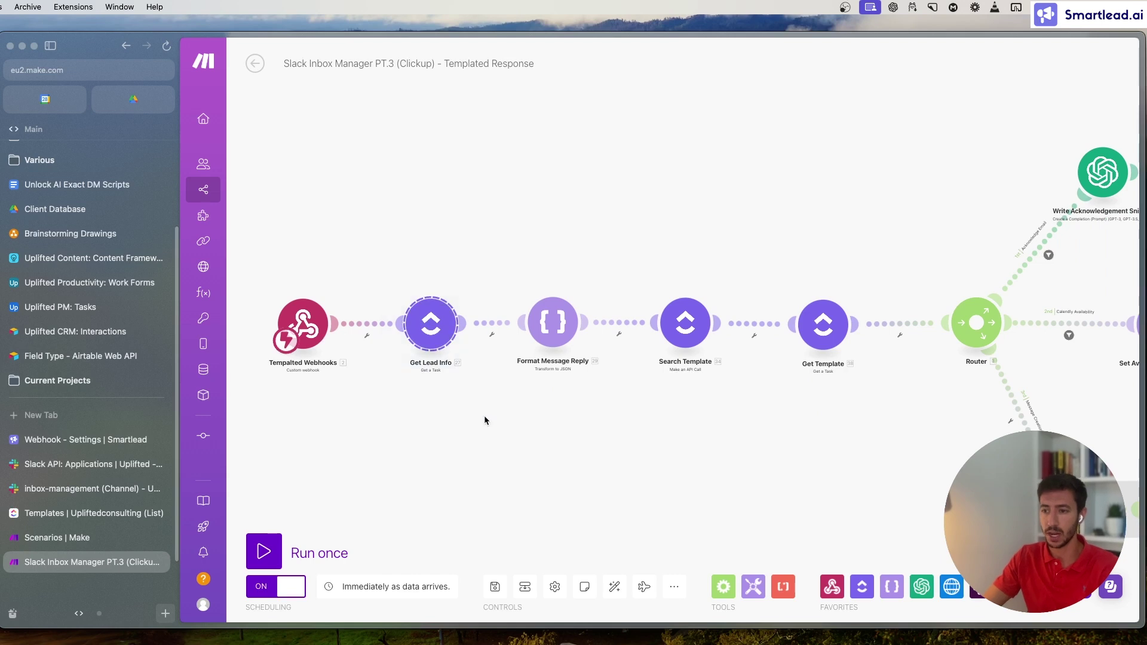
scroll(561, 425, right, 2)
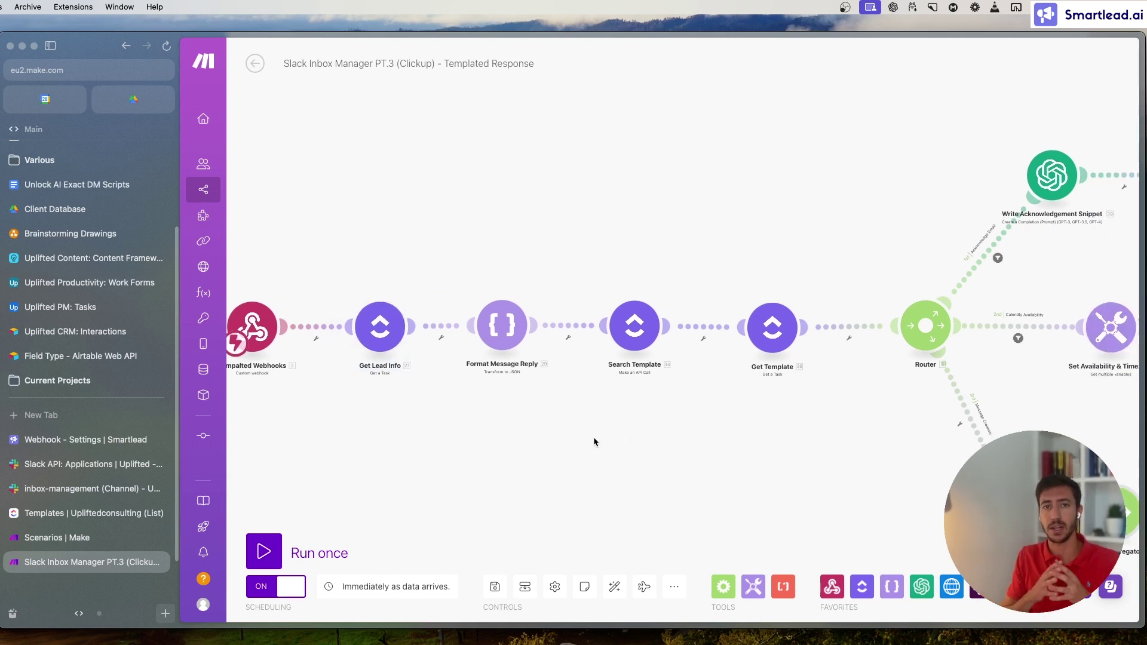
scroll(600, 426, right, 5)
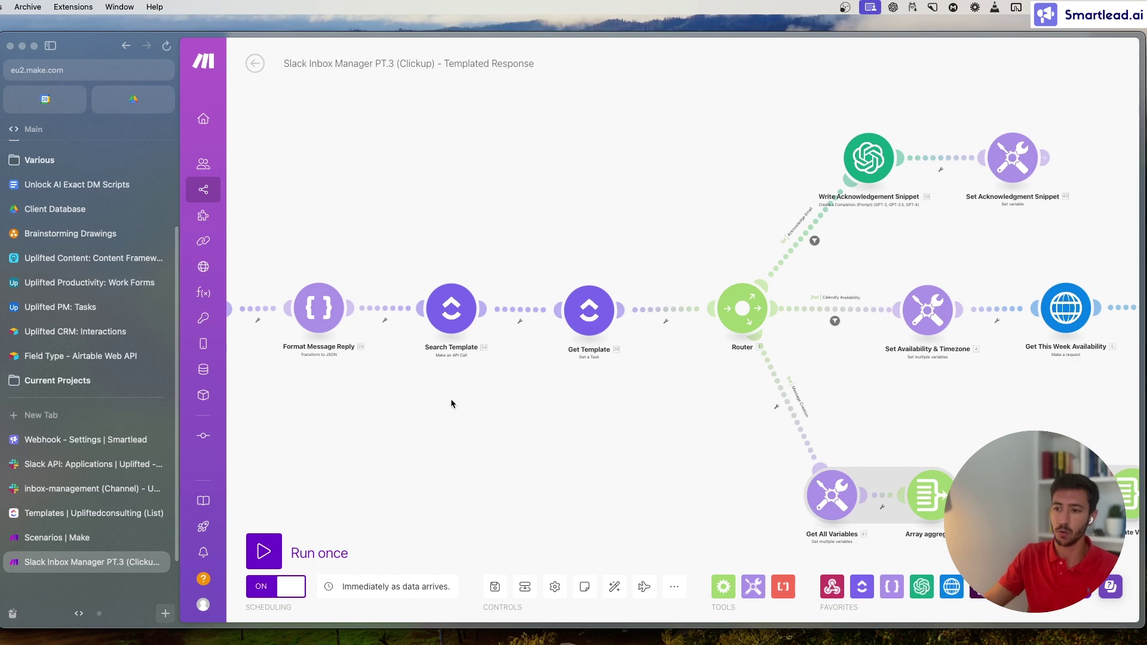
Compare the template options in Slack's Templated Response dialog with ClickUp's Templates list, and go back to the PT.3 scenario in Make
key(ctrl+Tab)
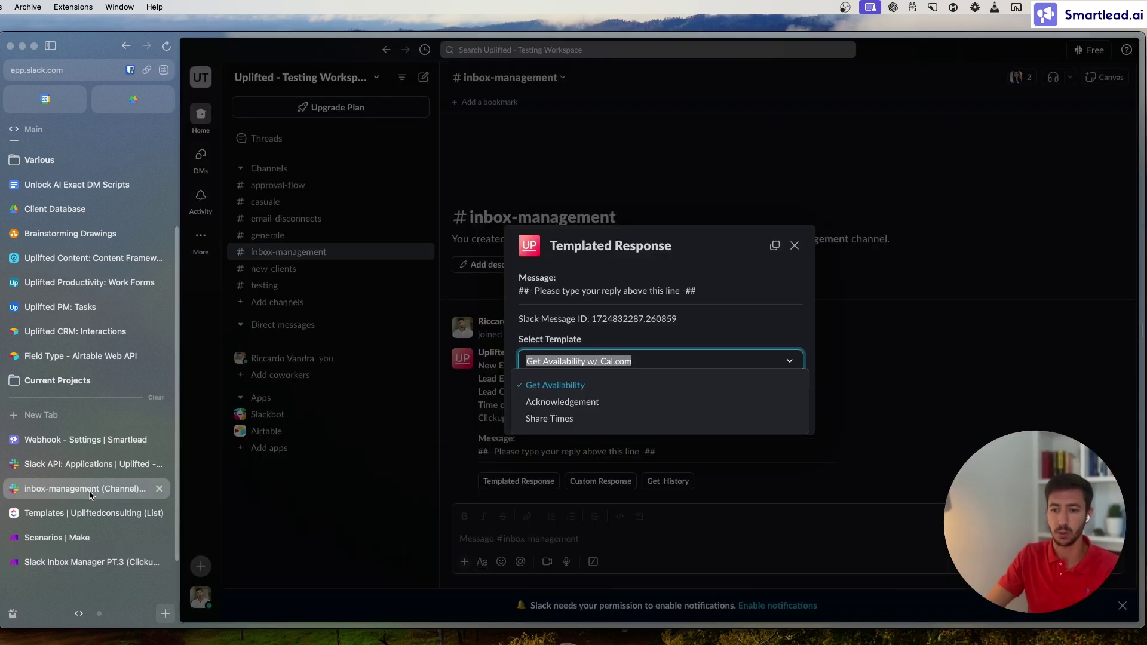
click(593, 377)
click(661, 361)
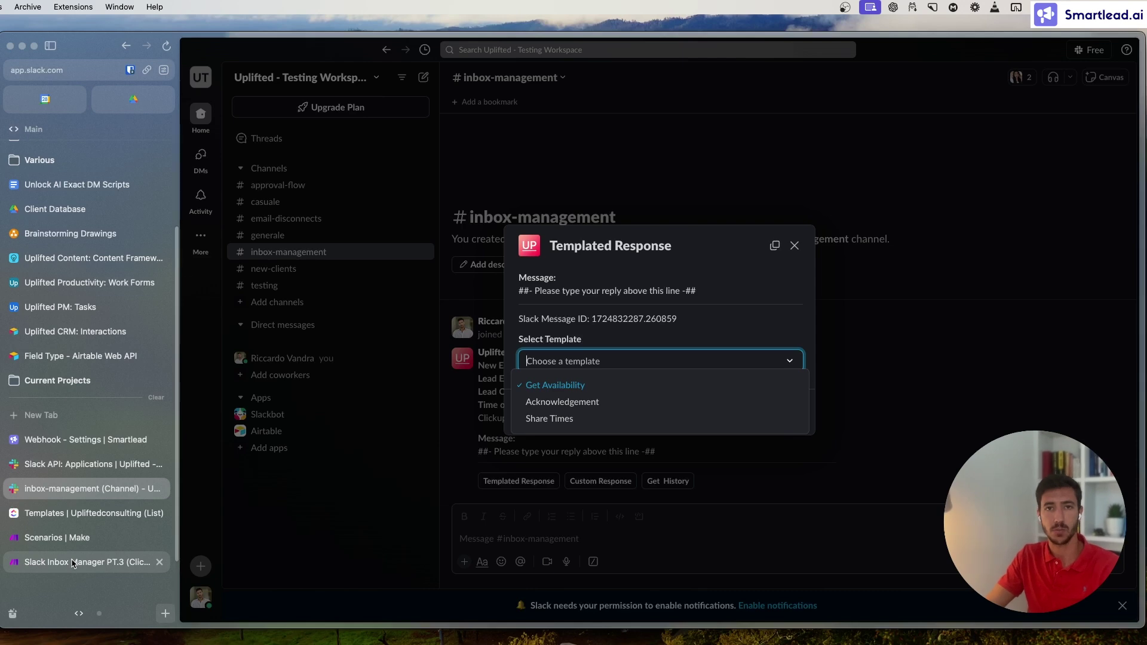
click(84, 514)
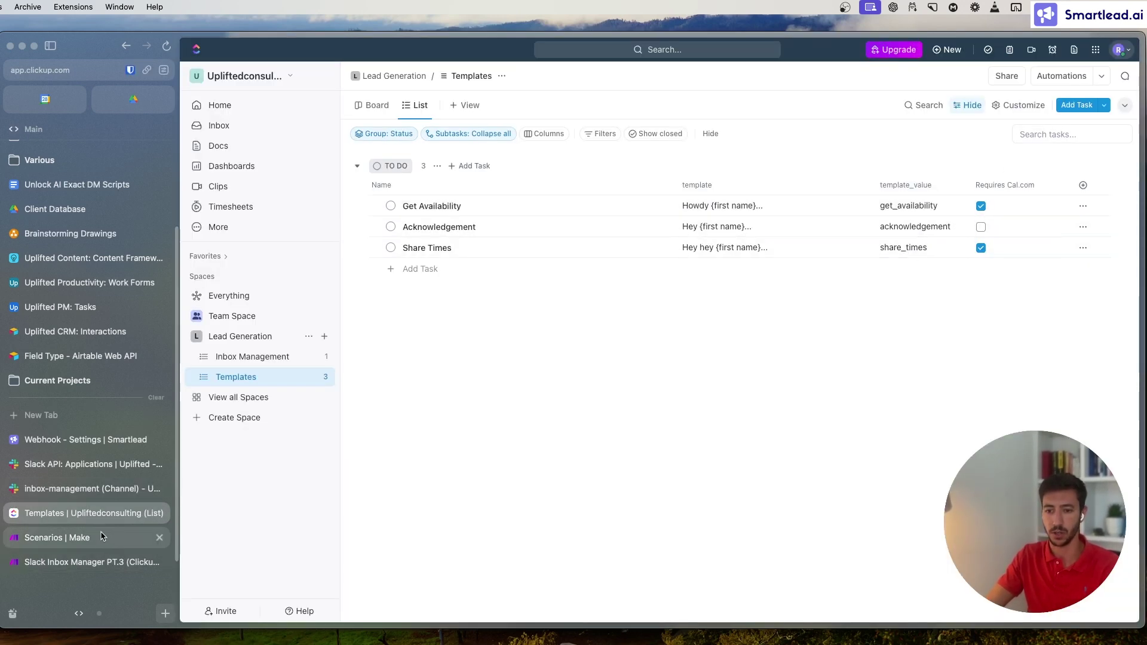
click(93, 562)
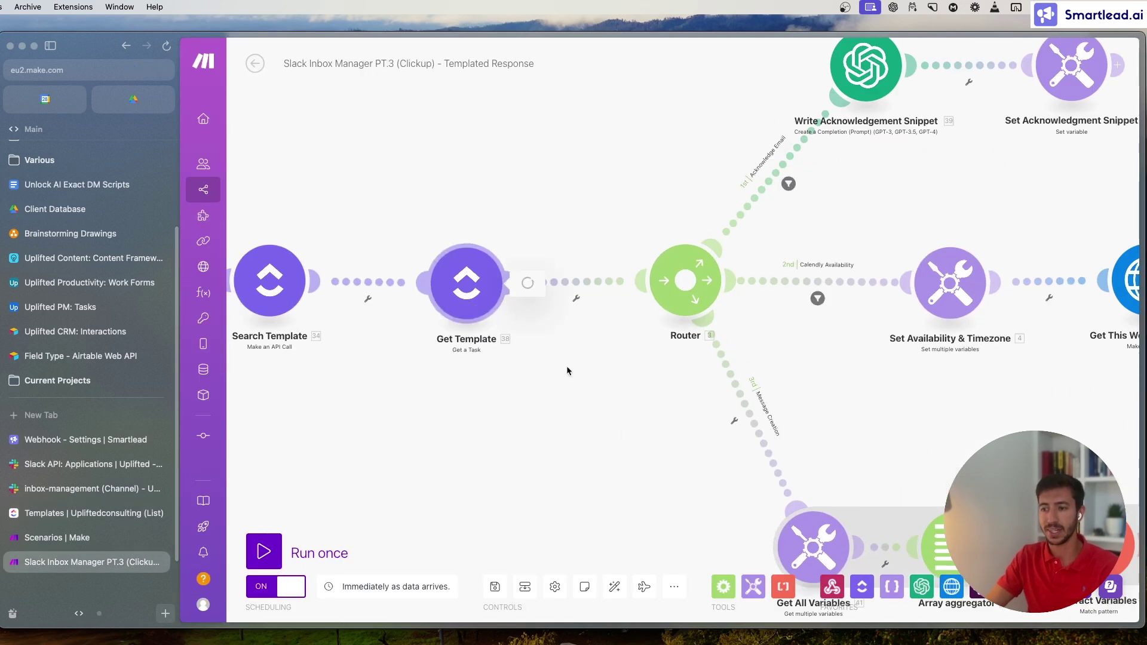
Inspect the settings of the Get Template and Search Template modules, and close them
click(469, 296)
click(441, 432)
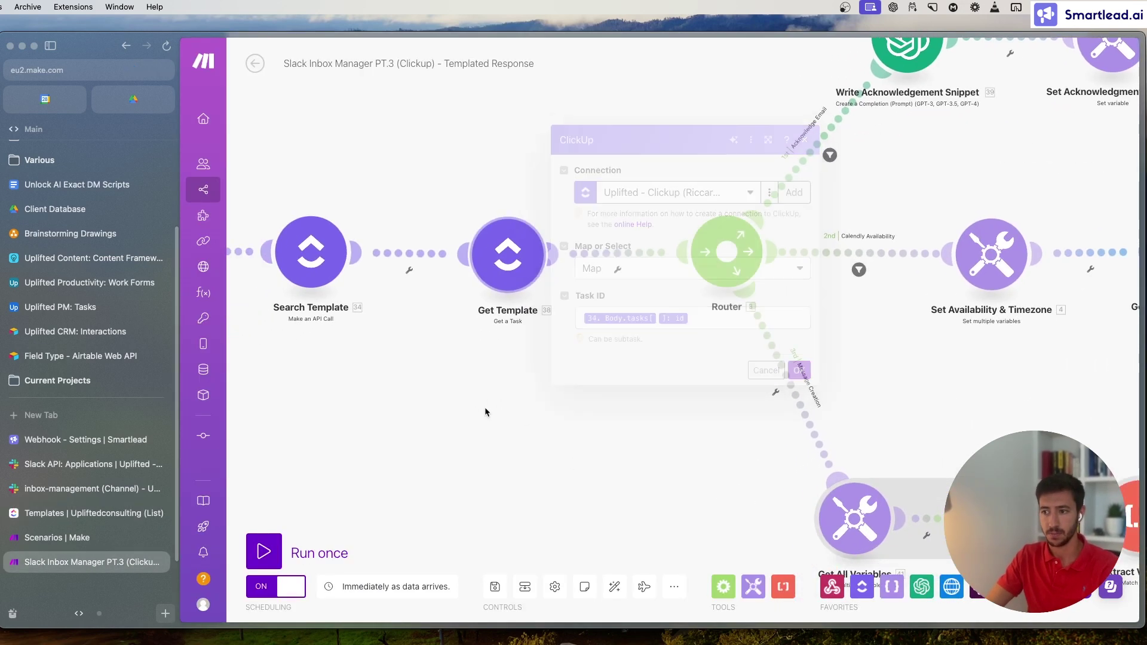
click(344, 287)
click(442, 430)
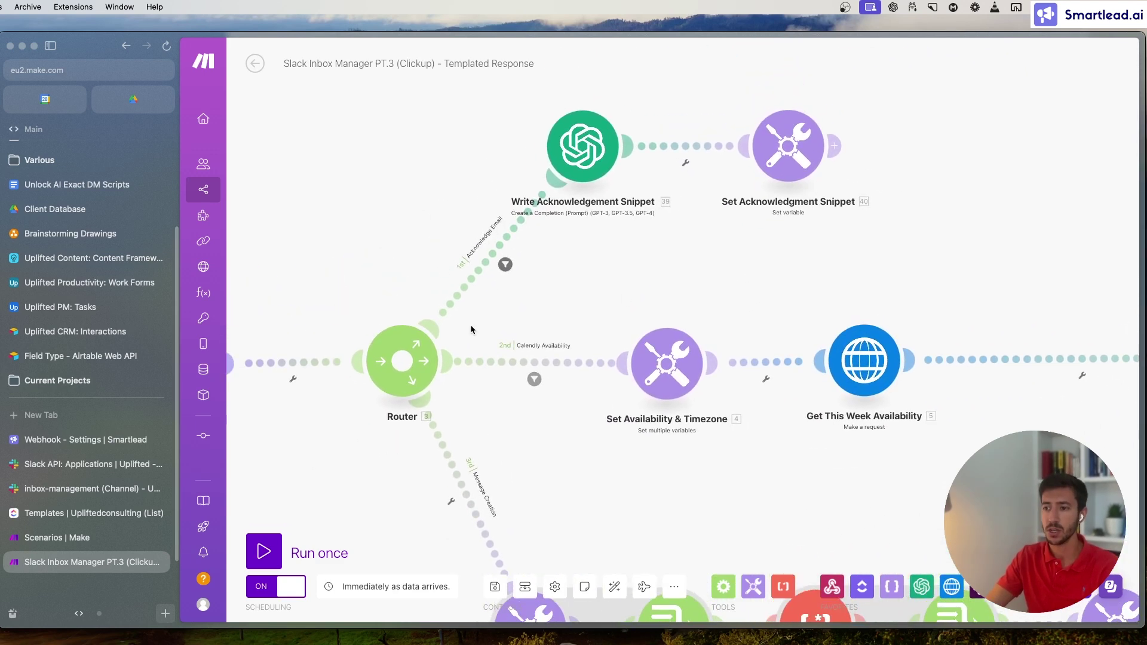
Open the Acknowledge Email filter after the router, examine its {acknowledgement_email} condition, and close it without changes
drag(638, 215, 543, 291)
drag(387, 122, 970, 498)
drag(932, 547, 988, 449)
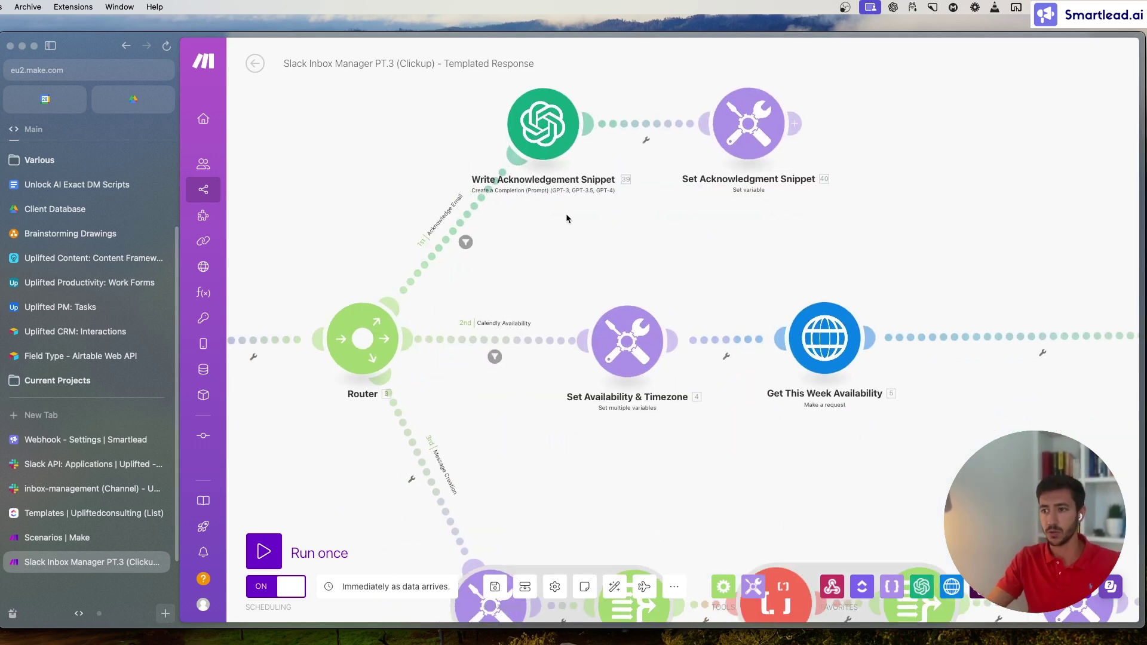
drag(555, 195, 583, 191)
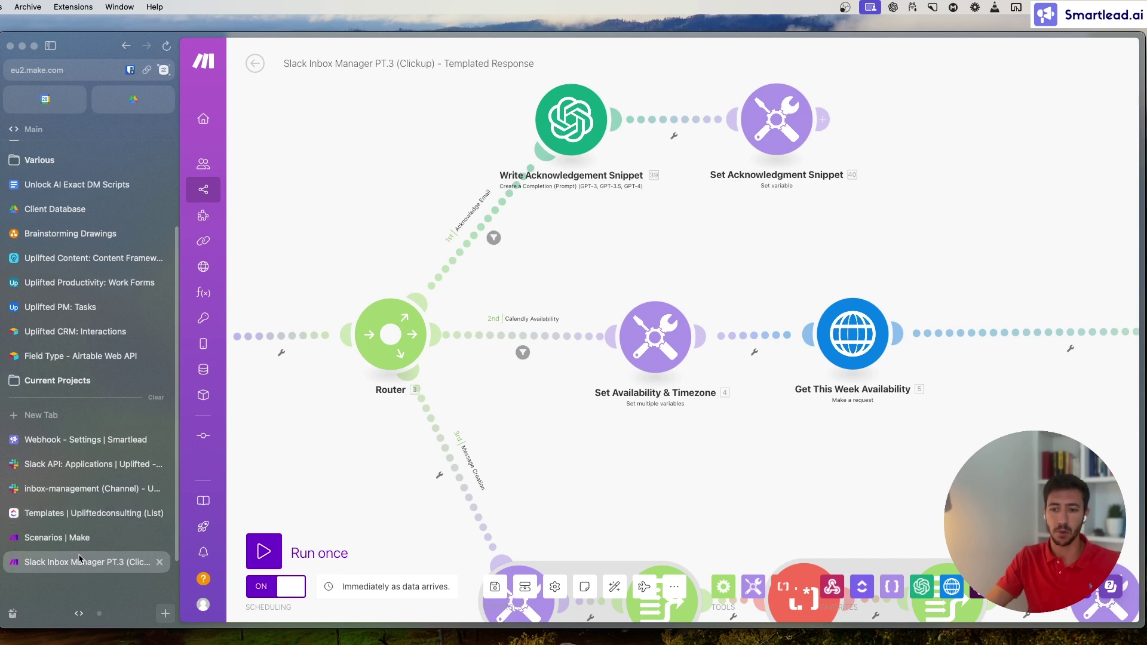
click(493, 238)
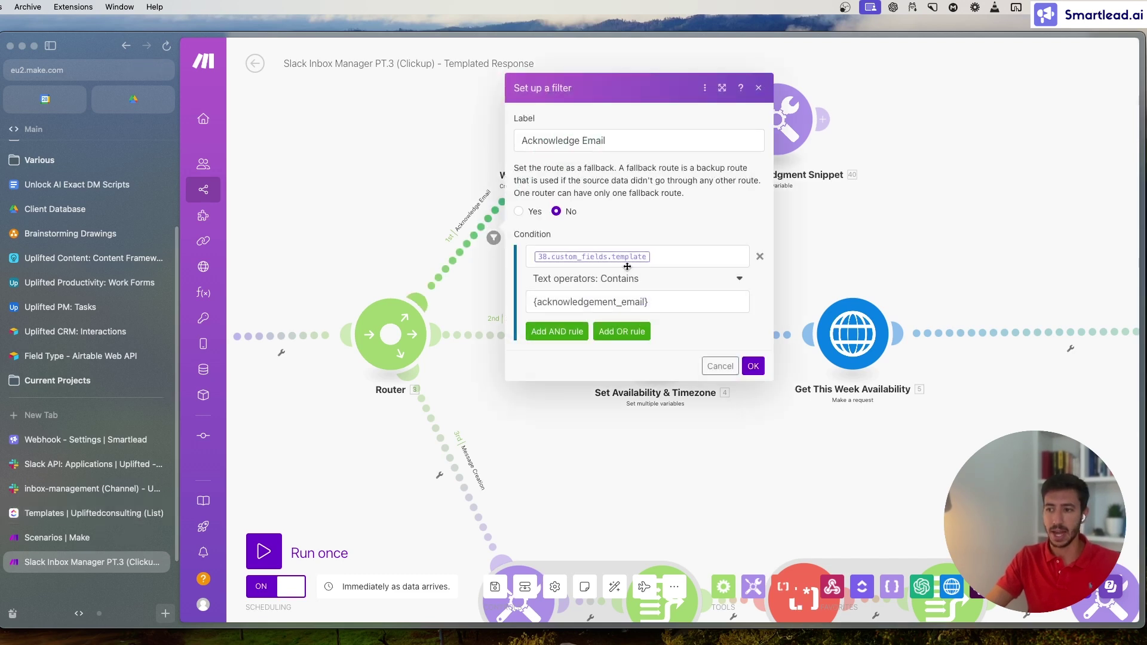
mouse_move(539, 302)
mouse_down()
mouse_move(648, 297)
mouse_move(527, 301)
mouse_up()
click(657, 296)
click(679, 298)
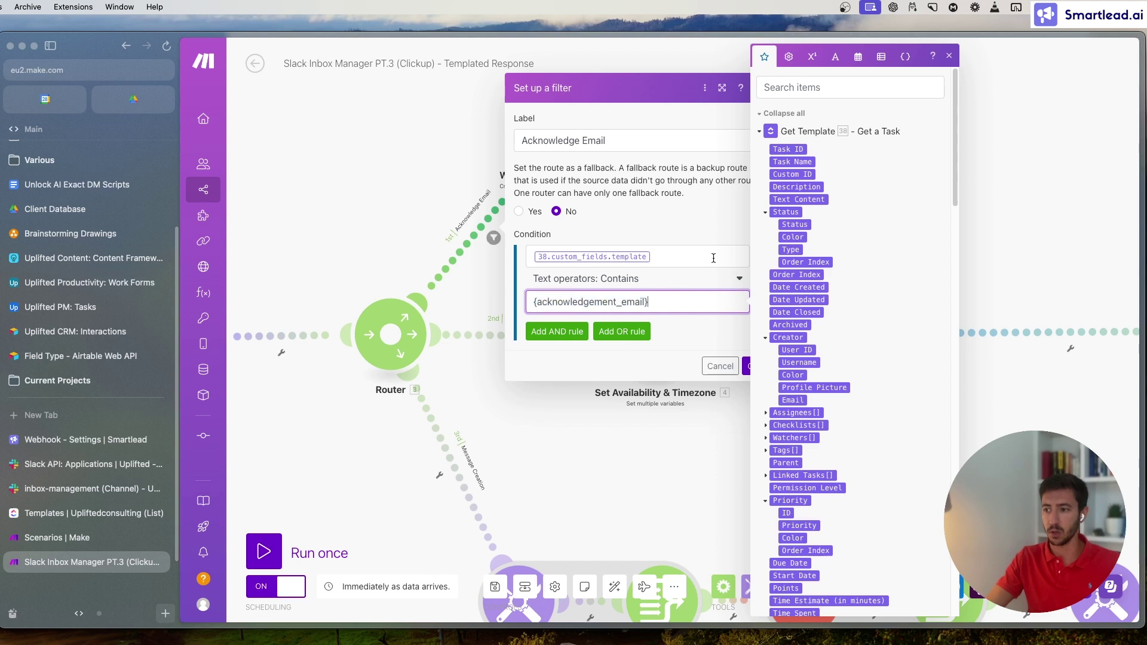
click(949, 56)
click(757, 90)
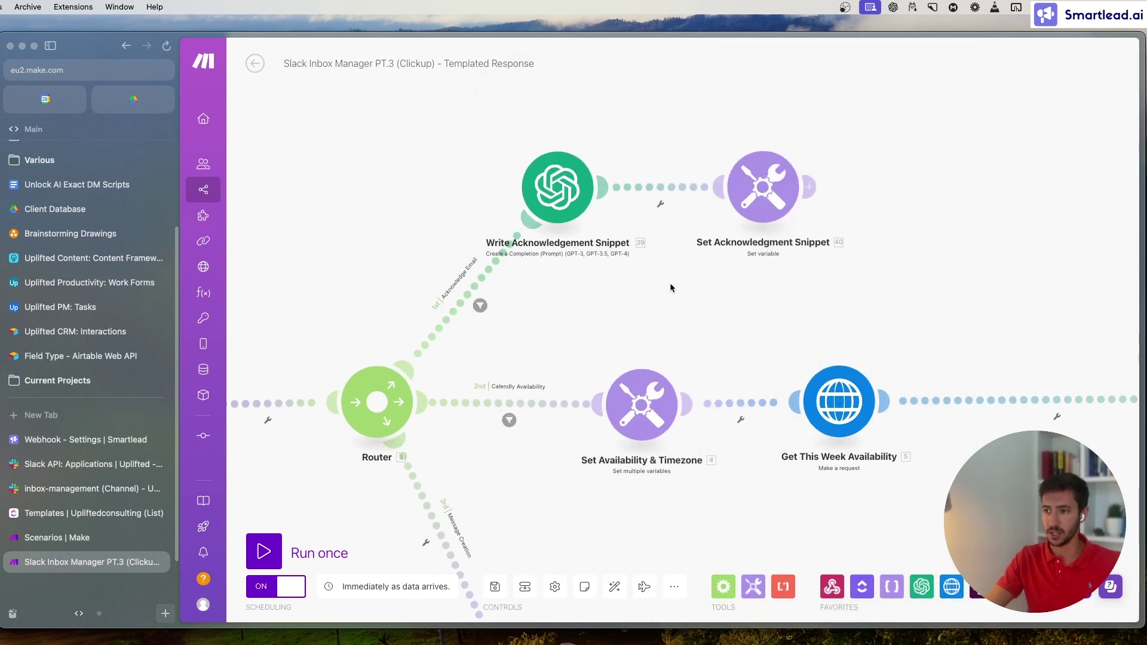
Inspect the settings of the Write Acknowledgement Snippet module and close them
click(531, 205)
scroll(609, 283, down, 6)
click(553, 289)
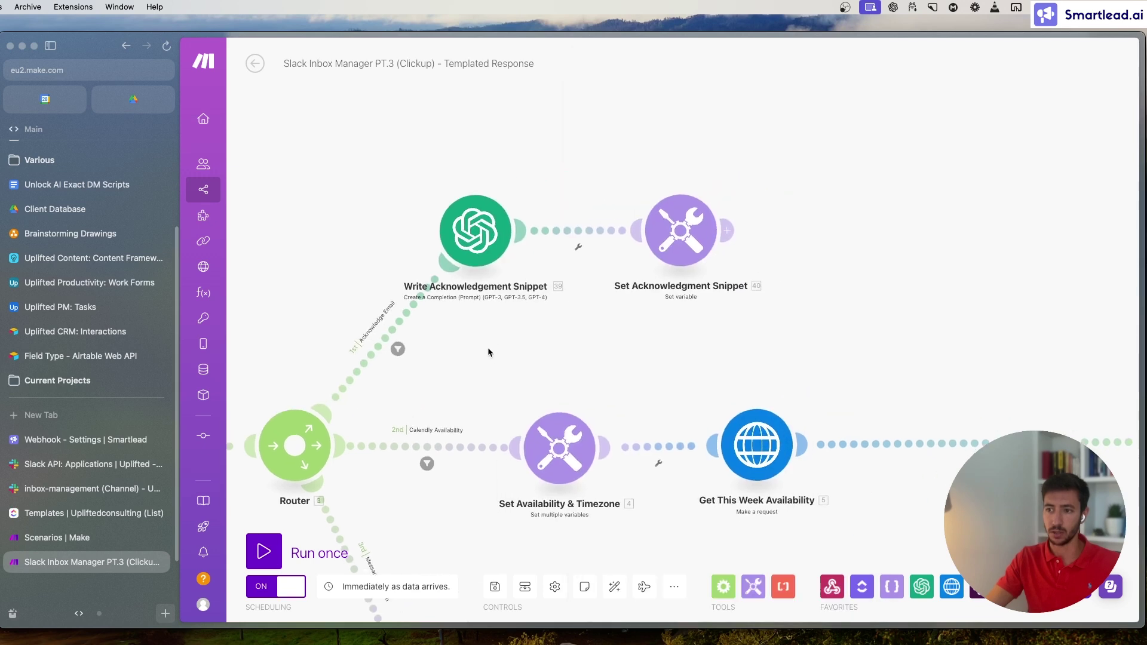
Inspect the variable name and value in the Set Acknowledgment Snippet module, close it, and return to the router's routes
click(607, 241)
click(801, 224)
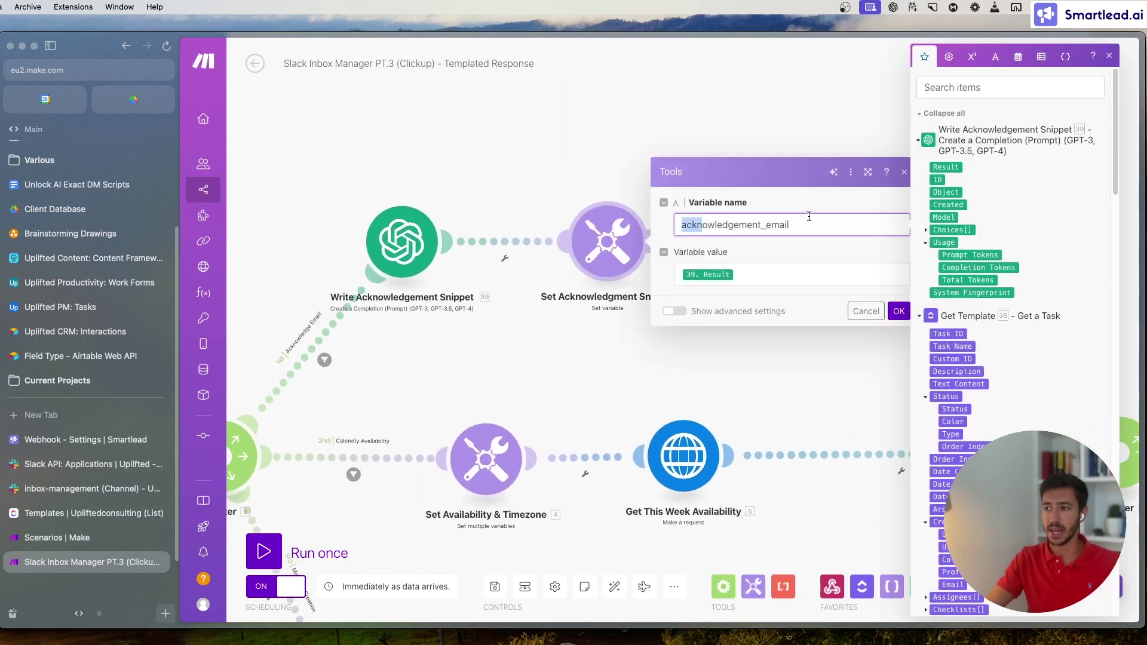
mouse_move(705, 227)
mouse_down()
mouse_move(812, 223)
mouse_move(708, 218)
mouse_up()
click(679, 225)
click(514, 330)
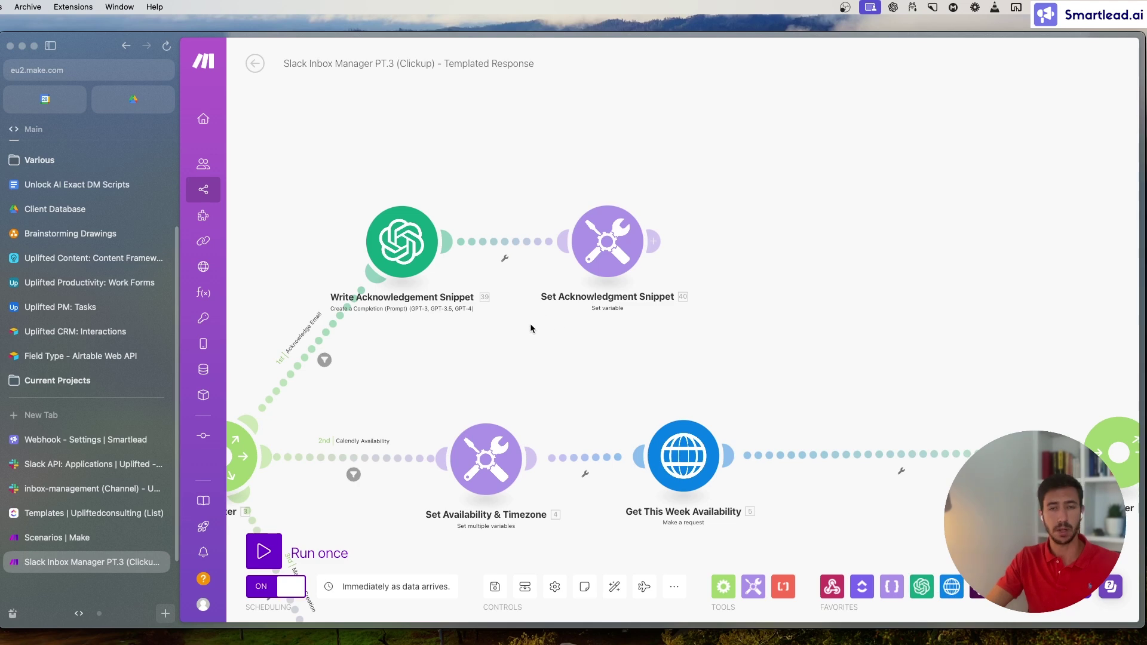
drag(531, 323, 695, 293)
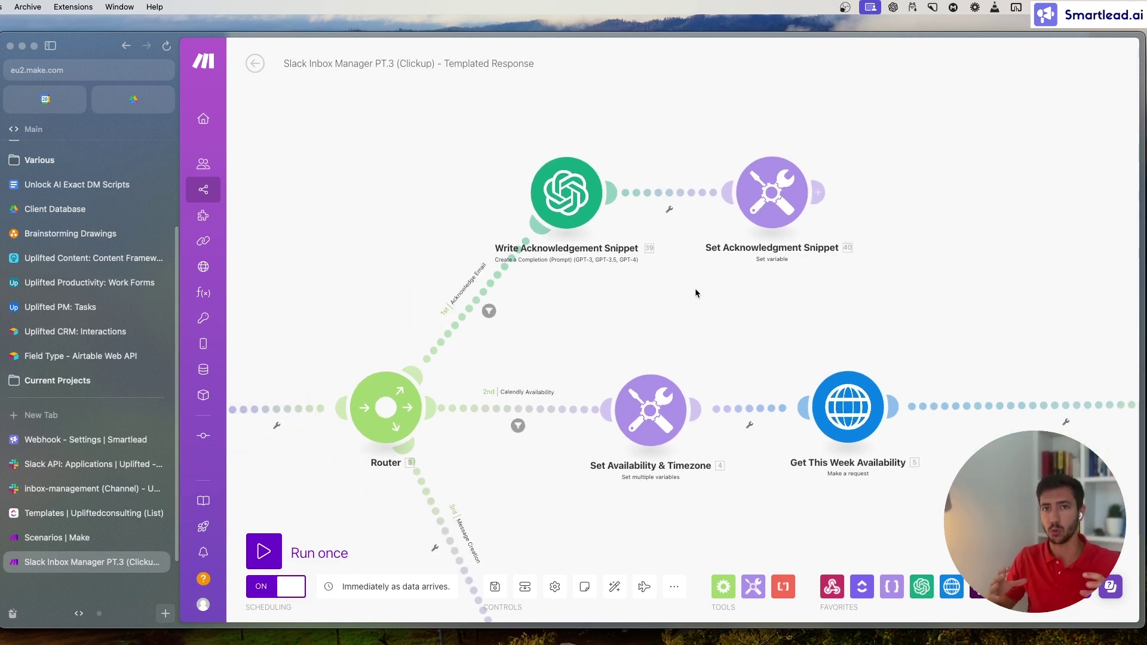
drag(694, 292, 661, 236)
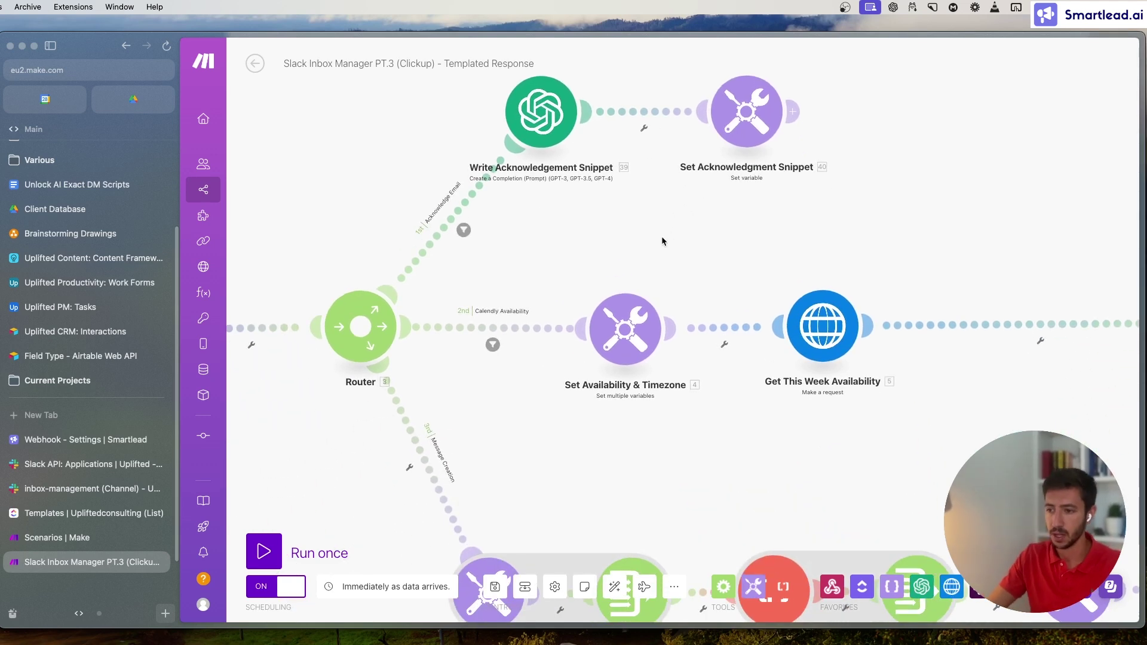
Open the Calendly Availability filter after the router, examine its label and get_availability condition, and close it without changes
click(489, 327)
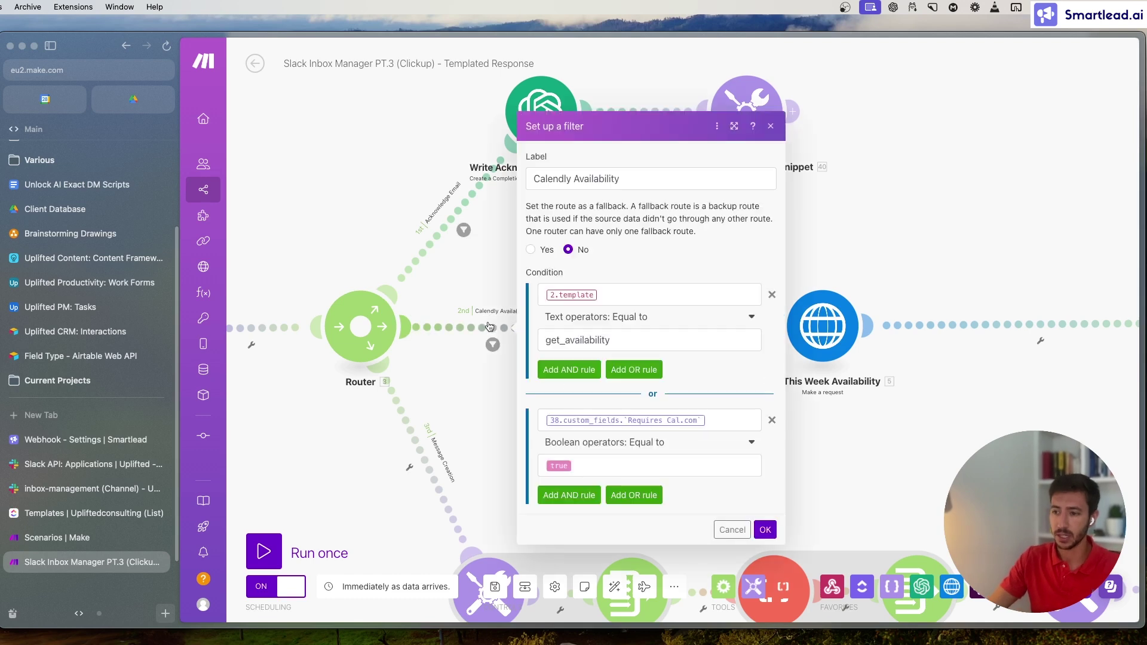
drag(542, 342, 638, 344)
click(638, 344)
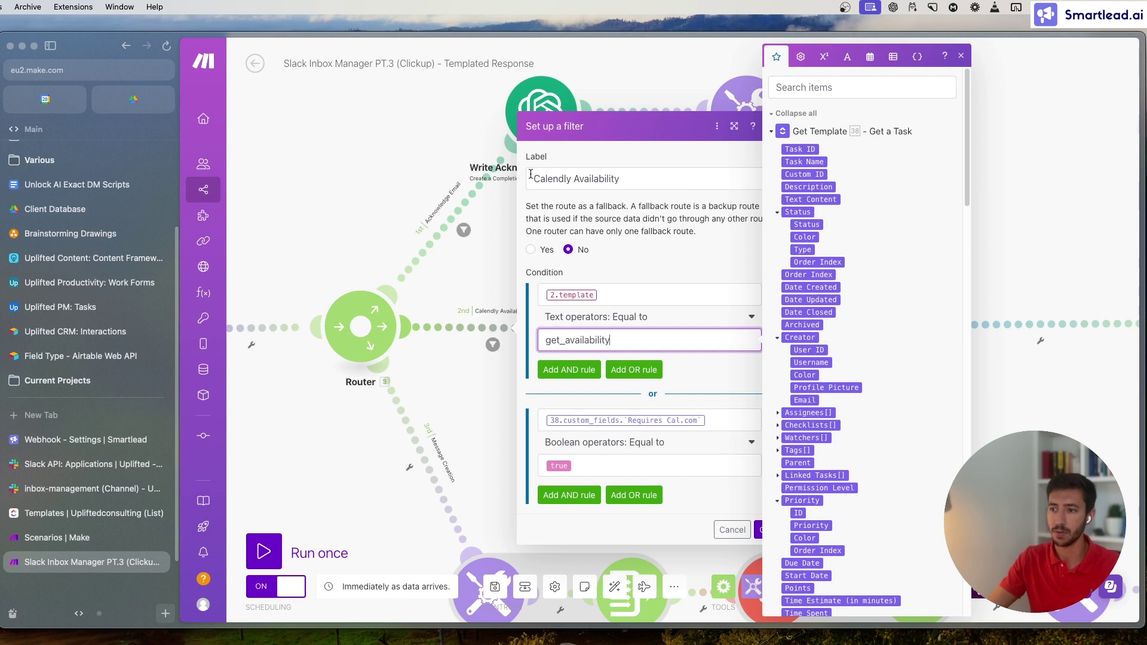
click(647, 173)
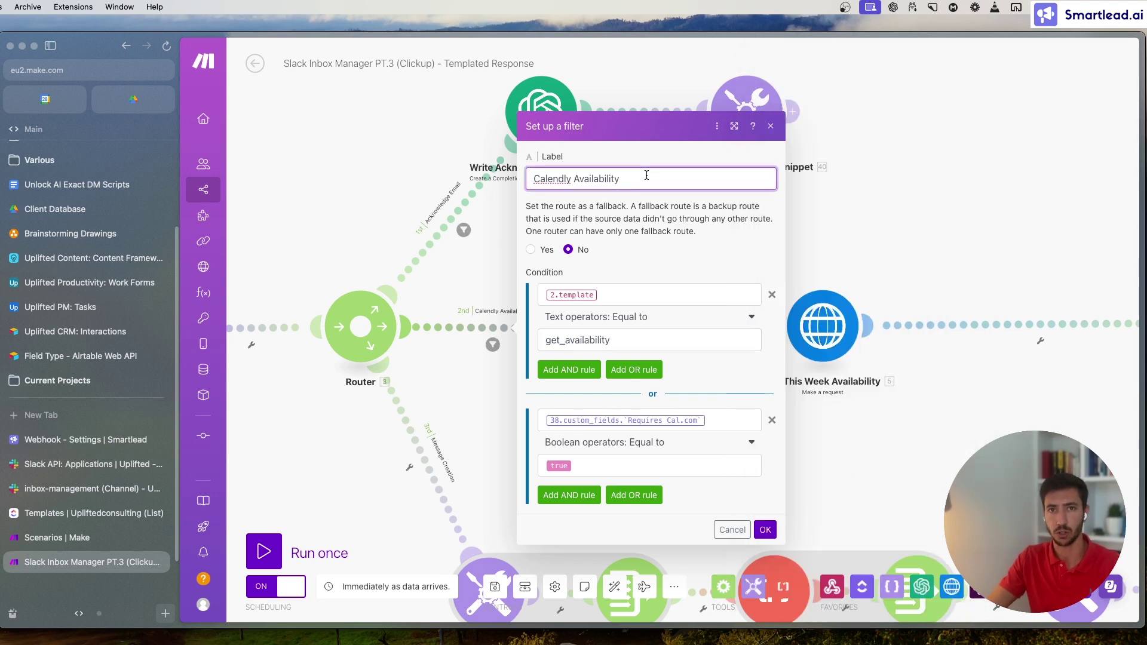
click(770, 126)
scroll(730, 208, right, 5)
scroll(577, 224, down, 3)
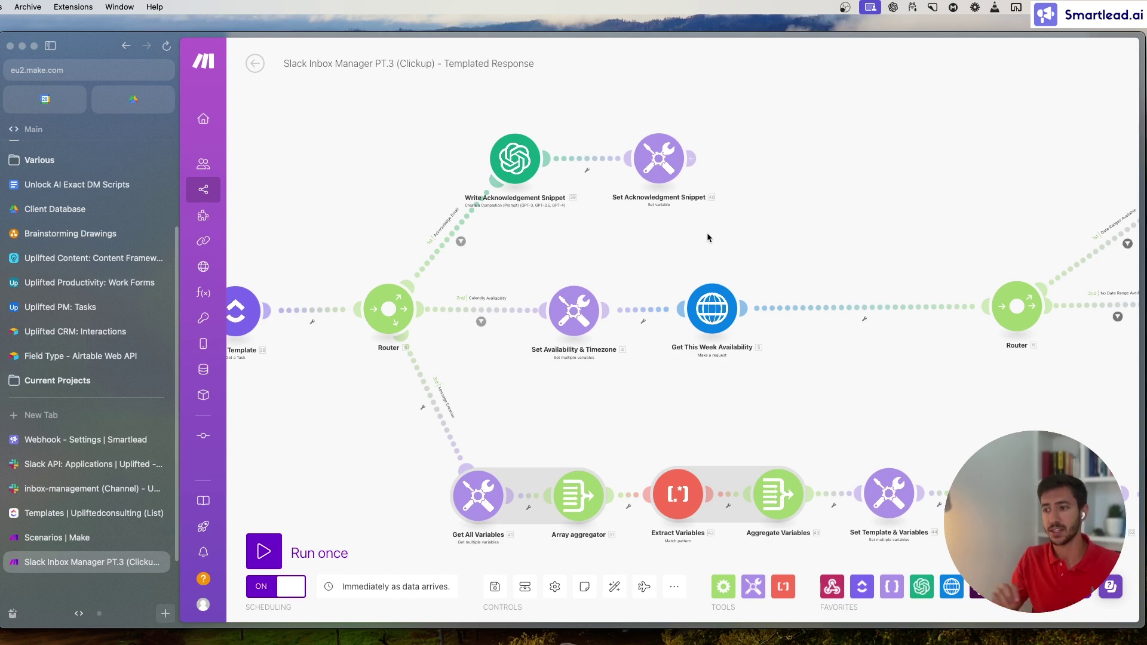
Compare the Calendly Availability filter's Requires Cal.com condition with that column in the ClickUp Templates list, then return to Make and close the filter
click(480, 322)
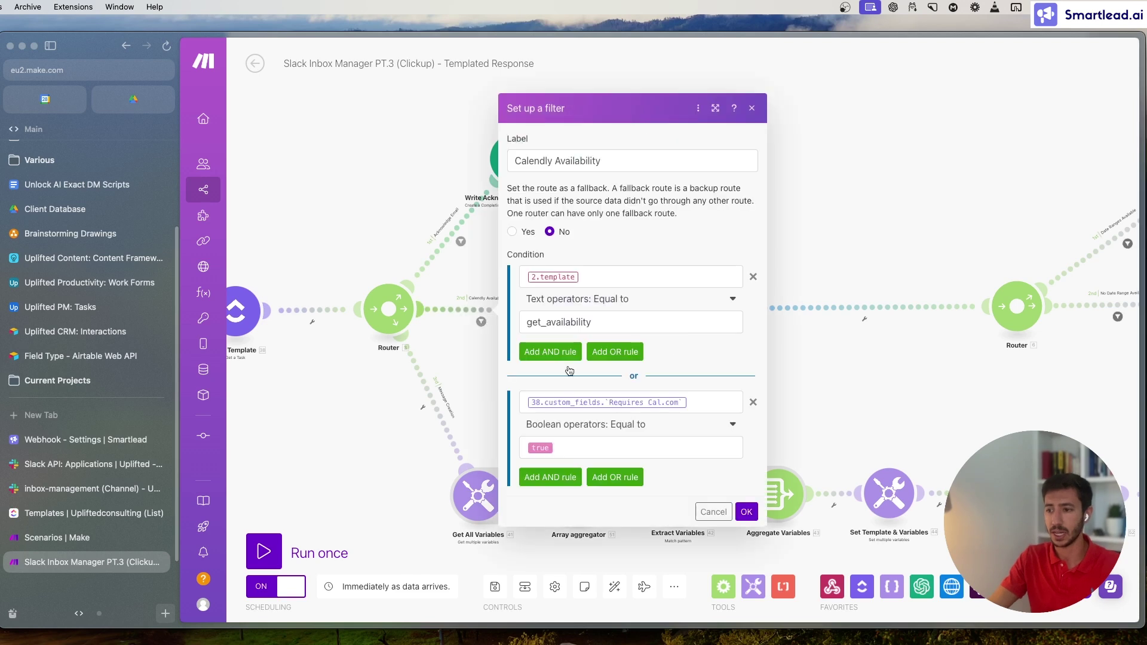
click(722, 404)
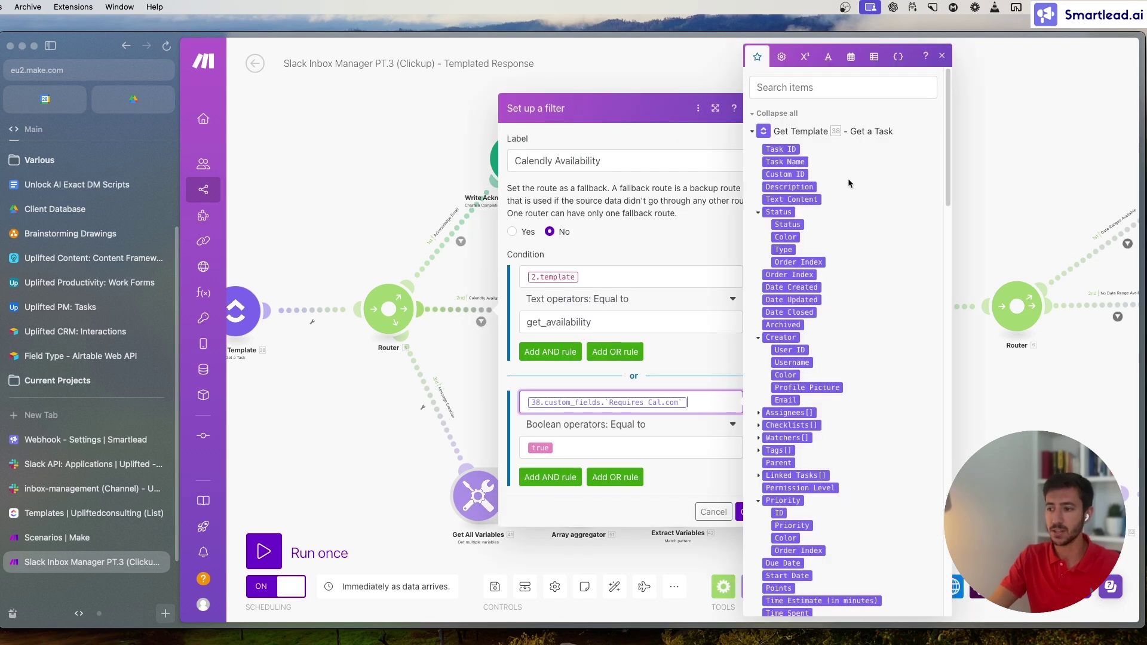
click(942, 57)
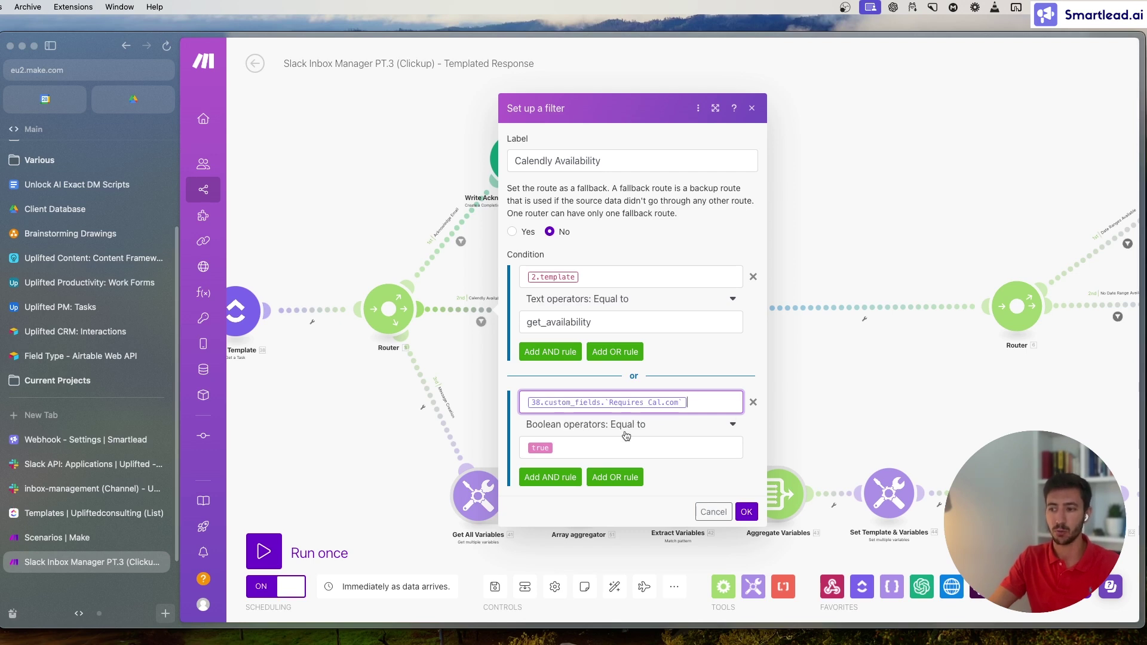
click(90, 513)
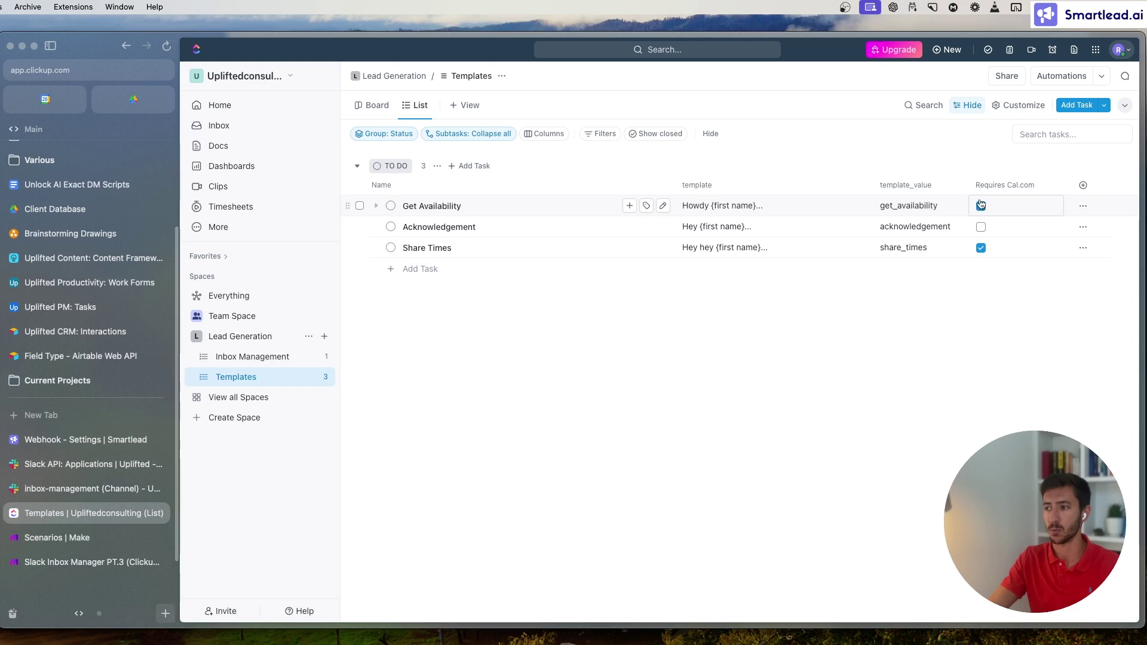
click(88, 555)
key(Escape)
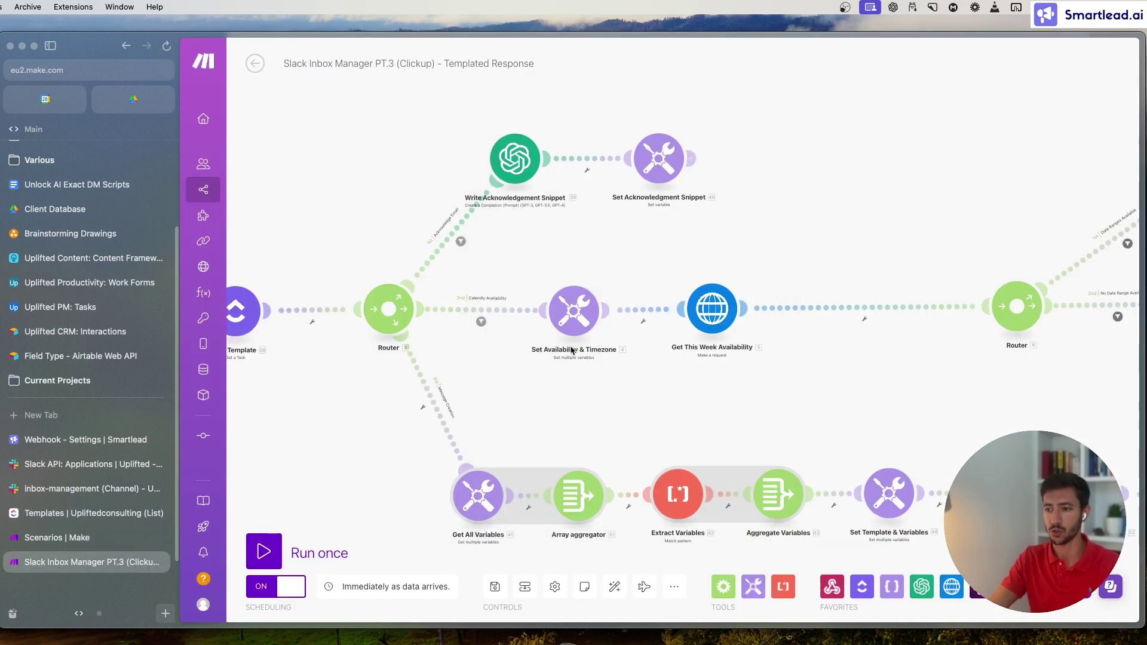
Inspect the startDate, endDate and timezone_format variables in the Set Availability & Timezone module and close it
scroll(526, 358, right, 5)
scroll(554, 260, right, 3)
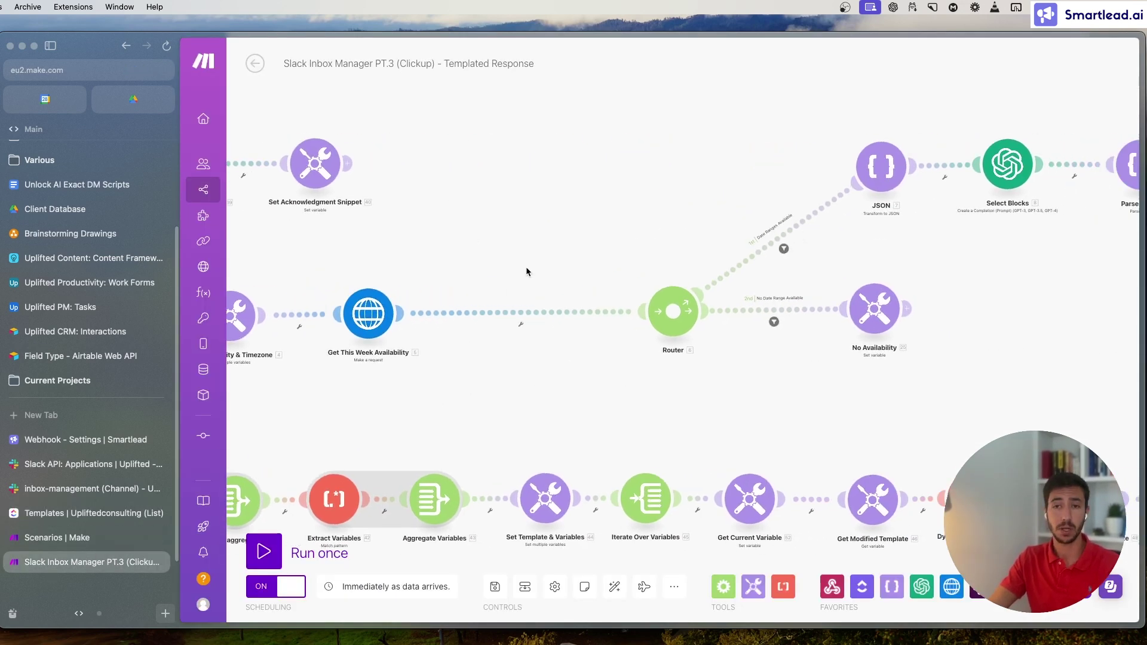
scroll(518, 268, left, 3)
scroll(607, 247, left, 2)
click(361, 311)
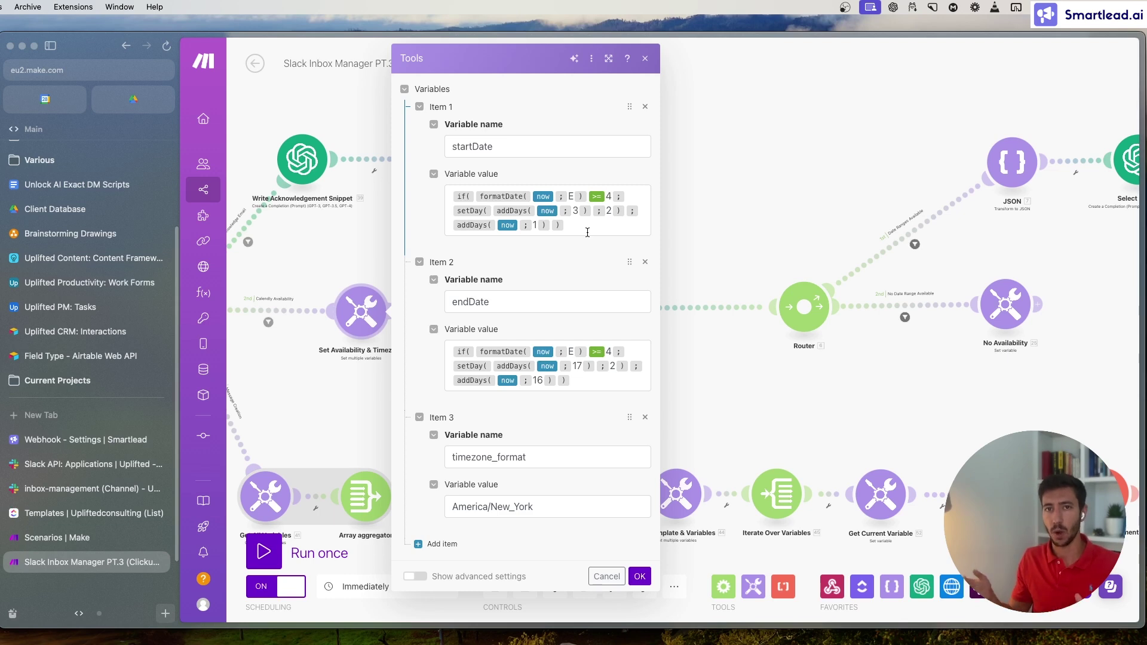
click(498, 506)
key(Escape)
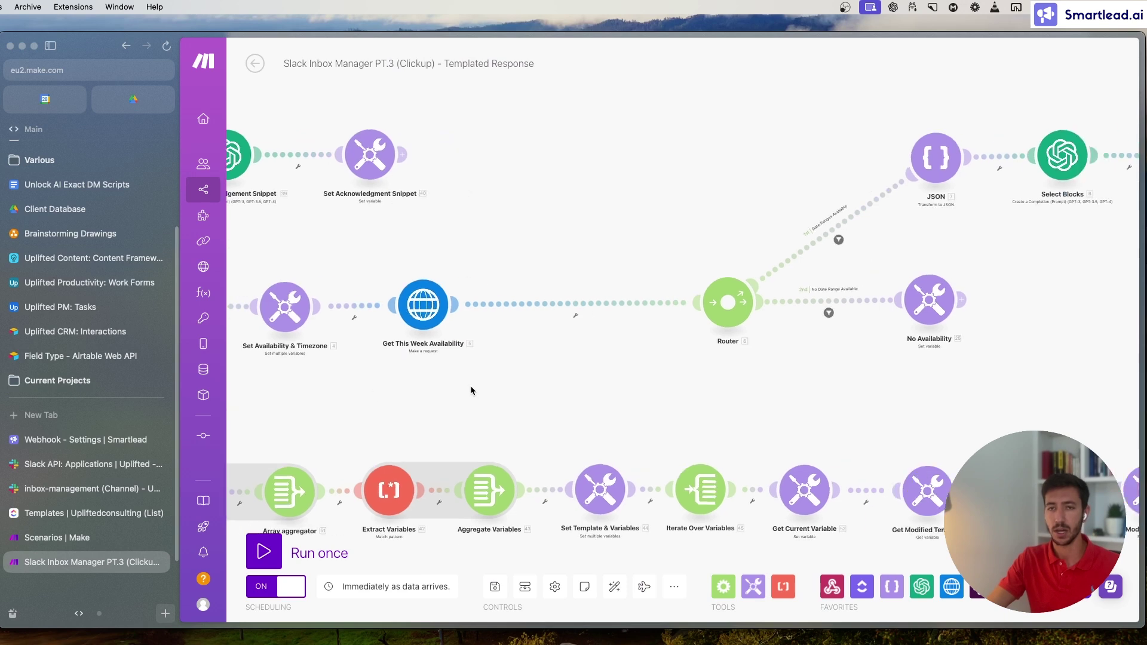
Follow the availability route past Get This Week Availability to Select Blocks, read its user message prompt, and close the module
scroll(585, 378, left, 2)
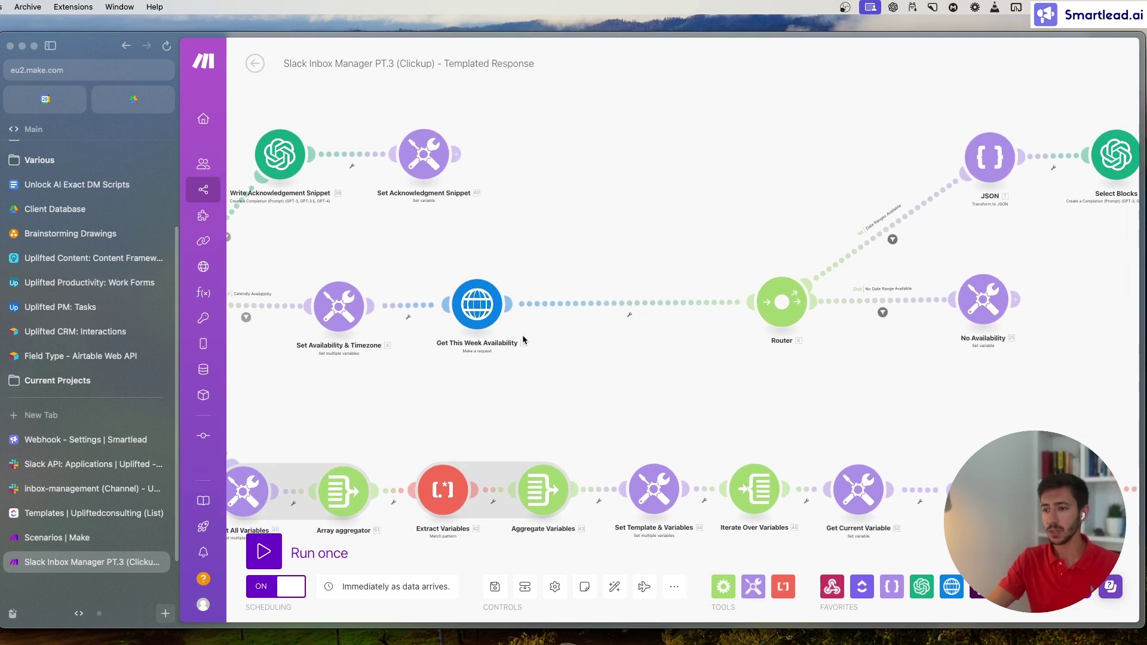
drag(682, 373, 613, 385)
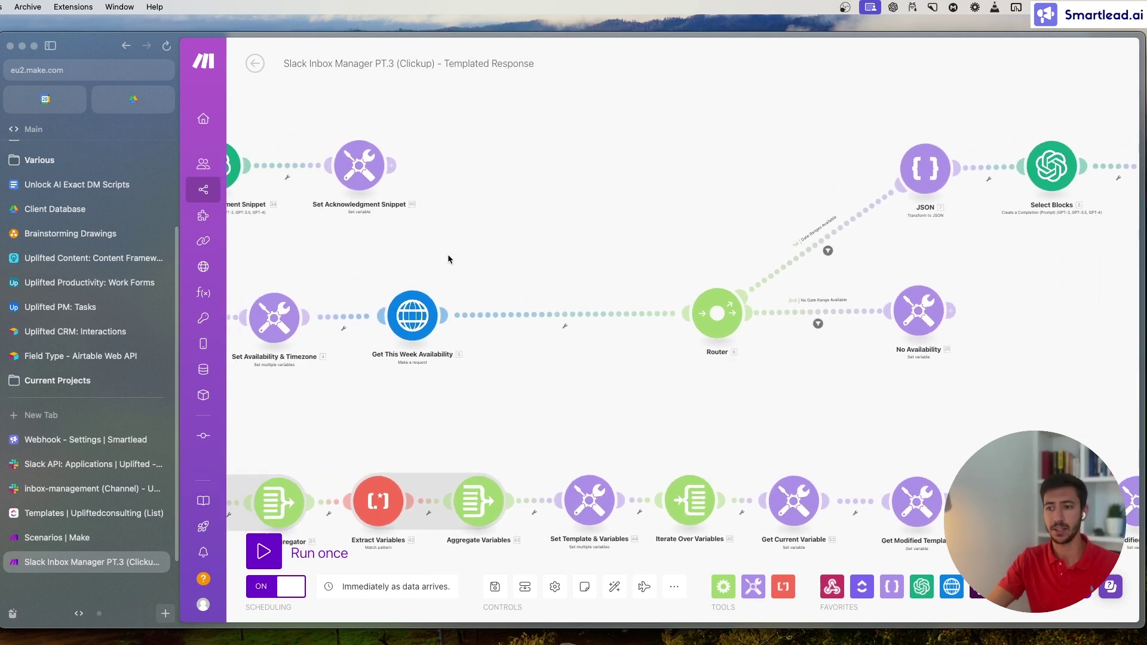
scroll(629, 377, right, 5)
scroll(590, 343, up, 5)
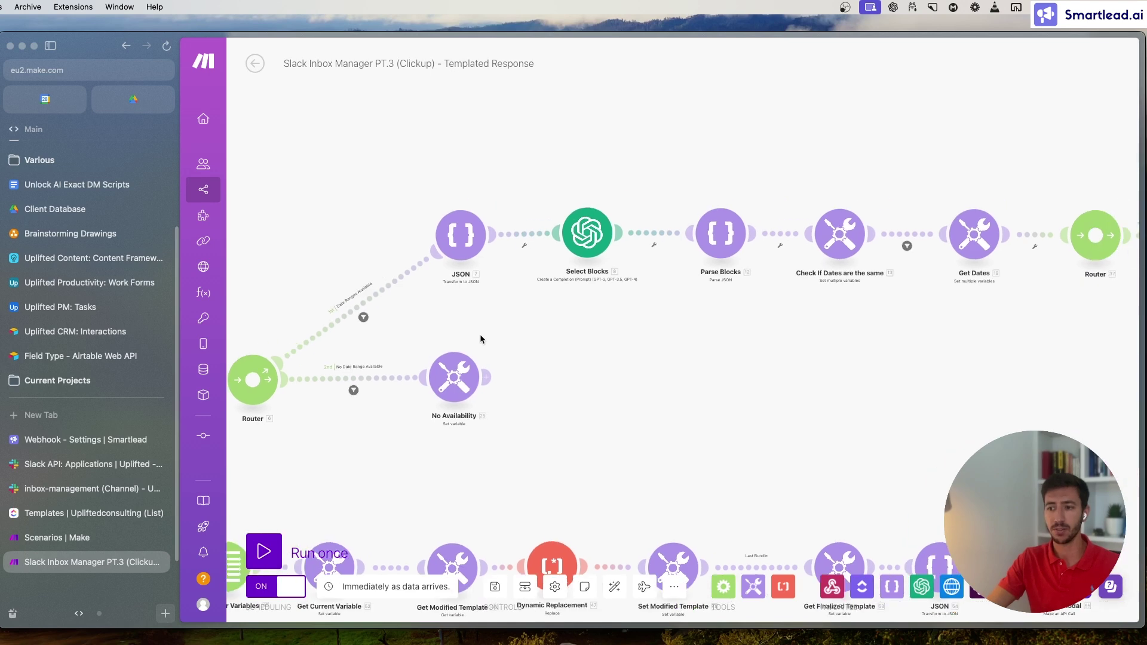
drag(374, 333, 303, 373)
scroll(580, 360, right, 5)
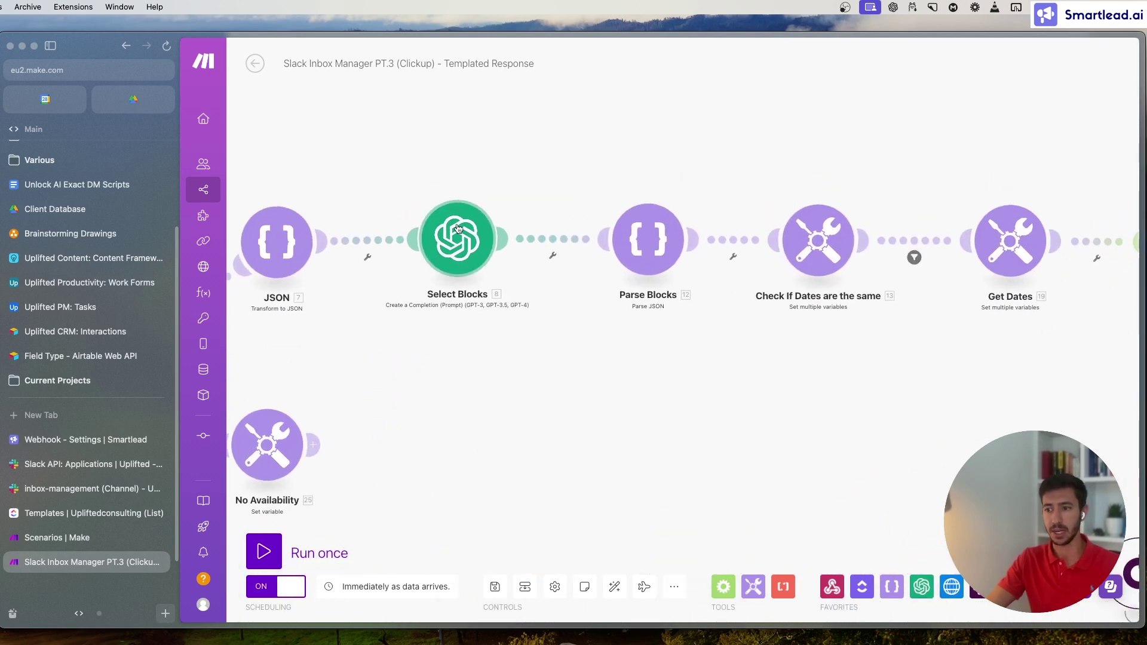
scroll(461, 377, up, 2)
click(412, 247)
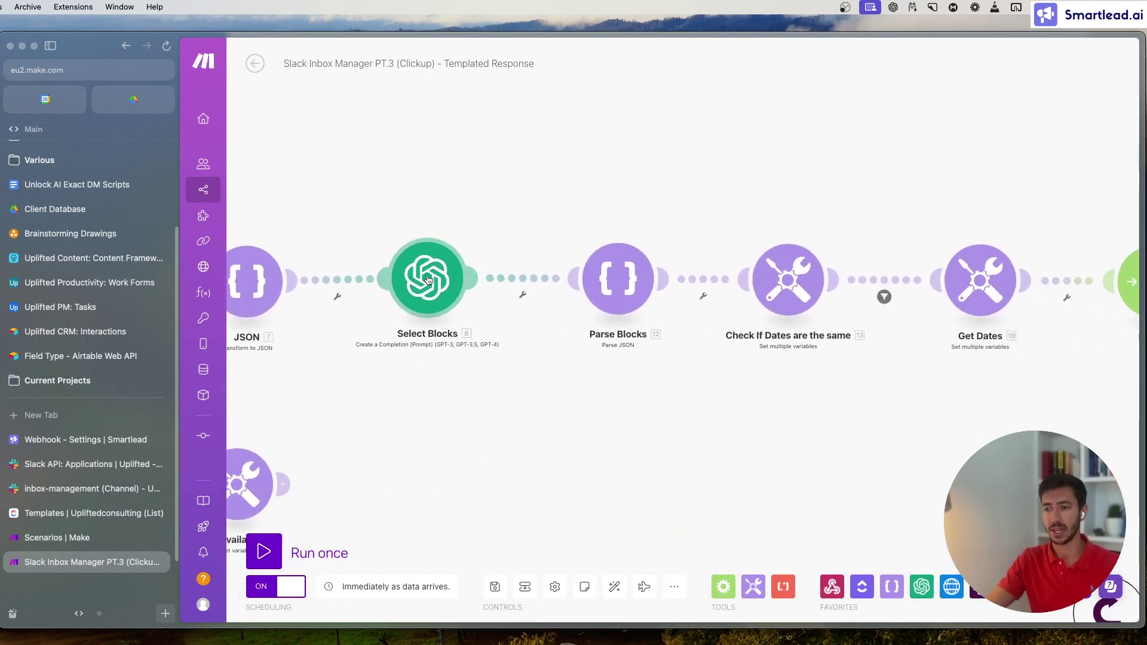
scroll(589, 291, down, 5)
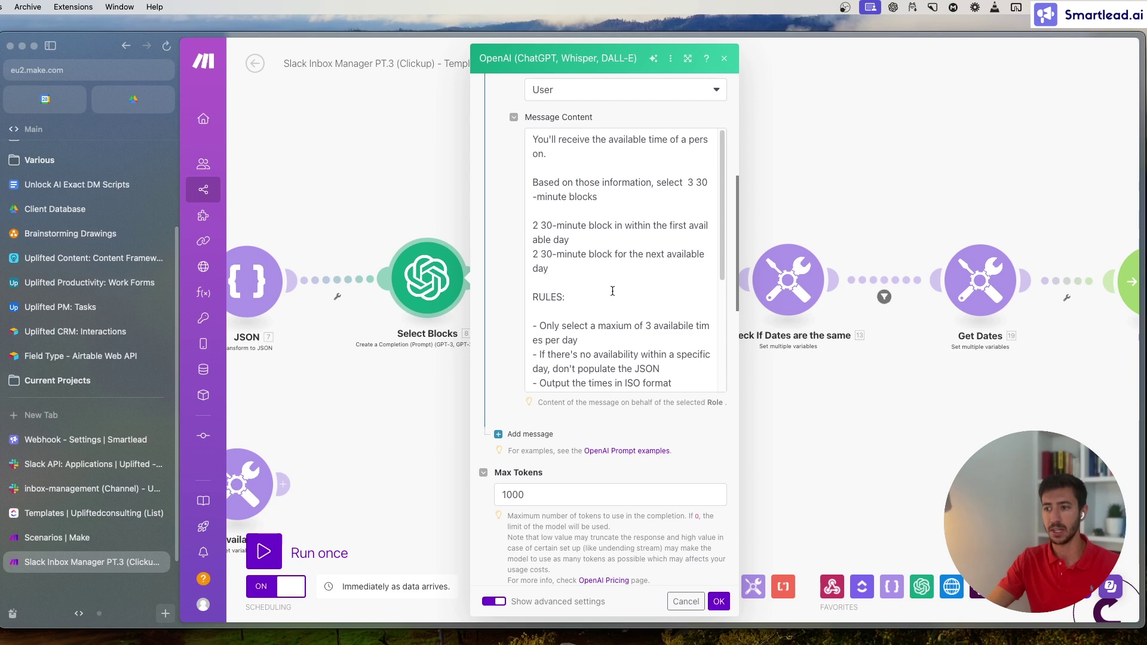
scroll(613, 291, down, 6)
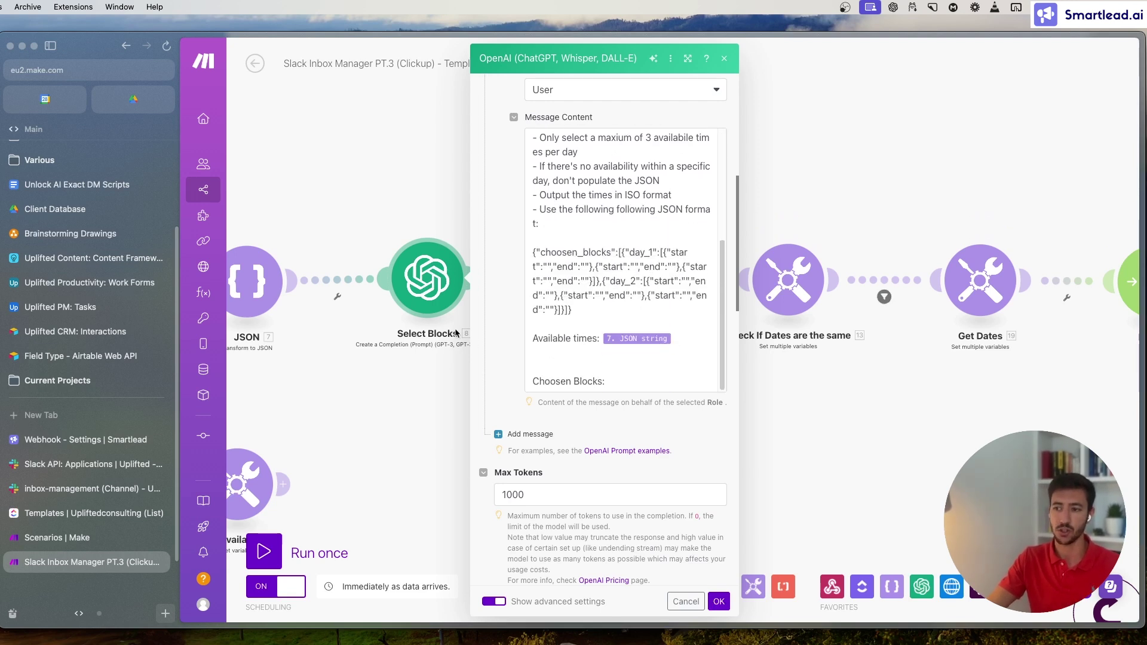
click(417, 378)
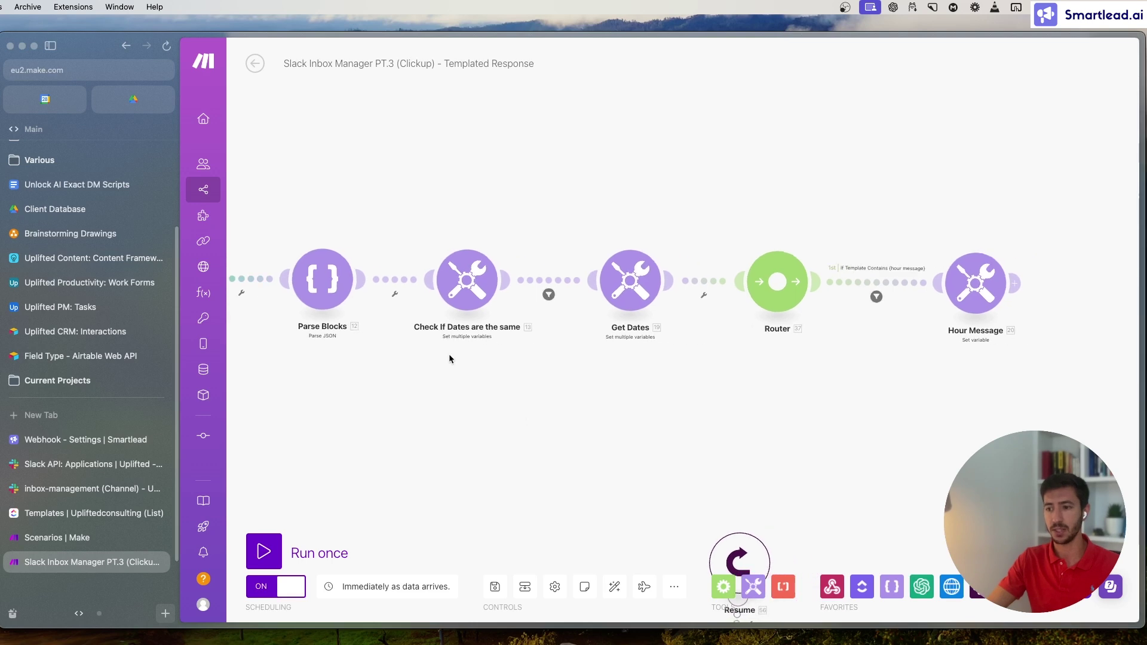
Inspect the date and time variables in the Get Dates module and close it without changes
click(630, 281)
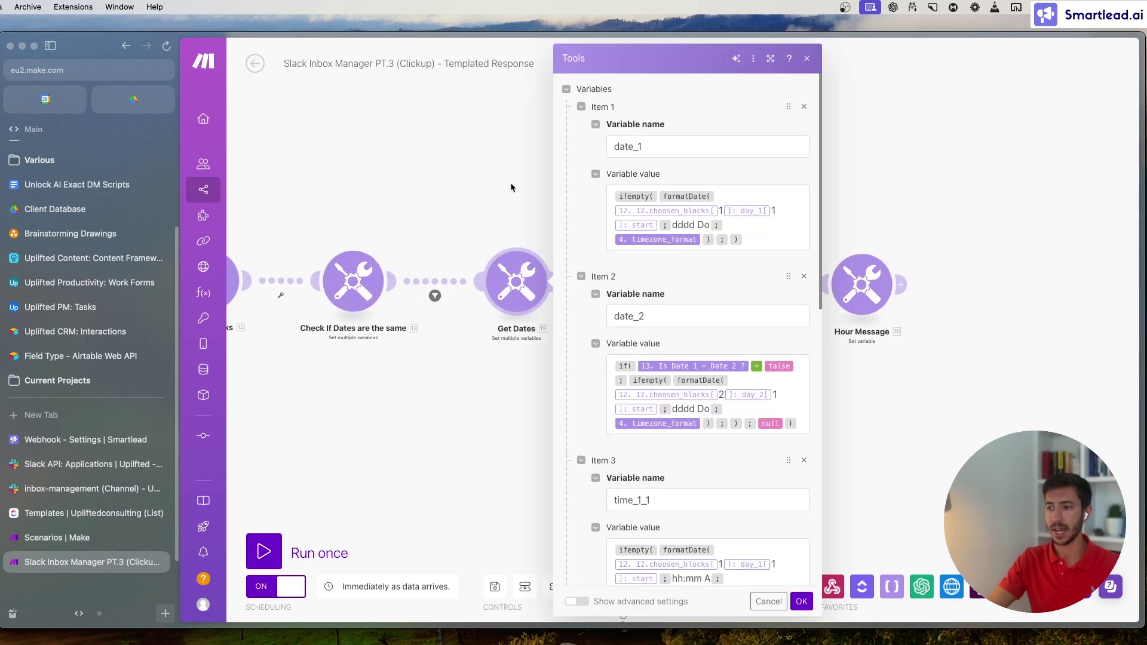
click(616, 148)
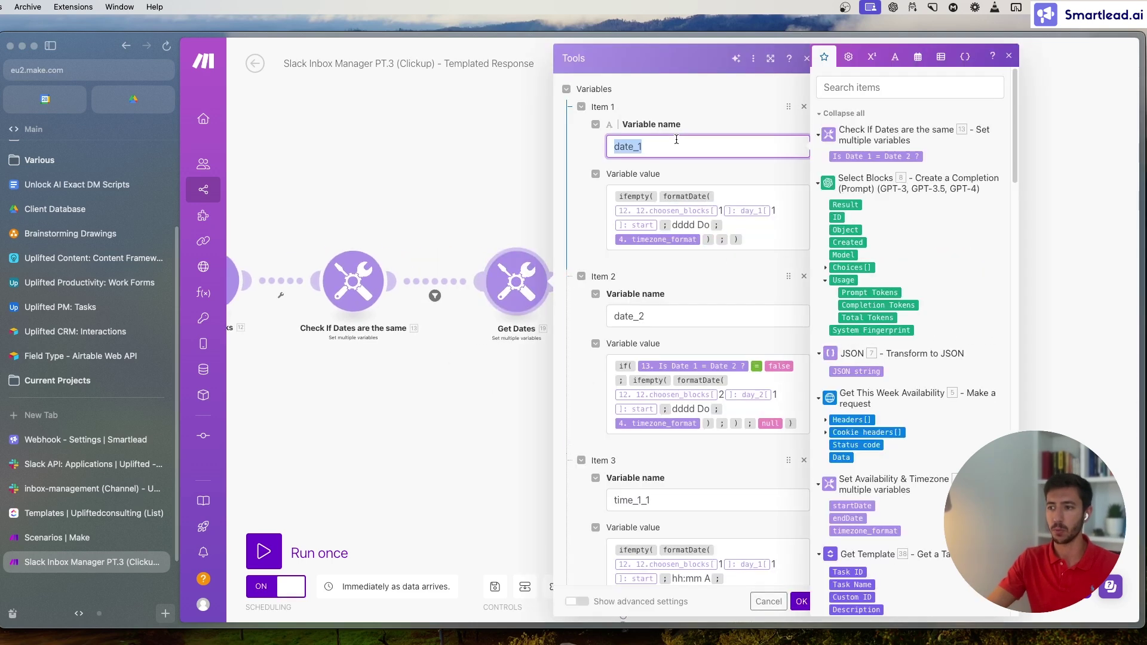
scroll(655, 458, down, 10)
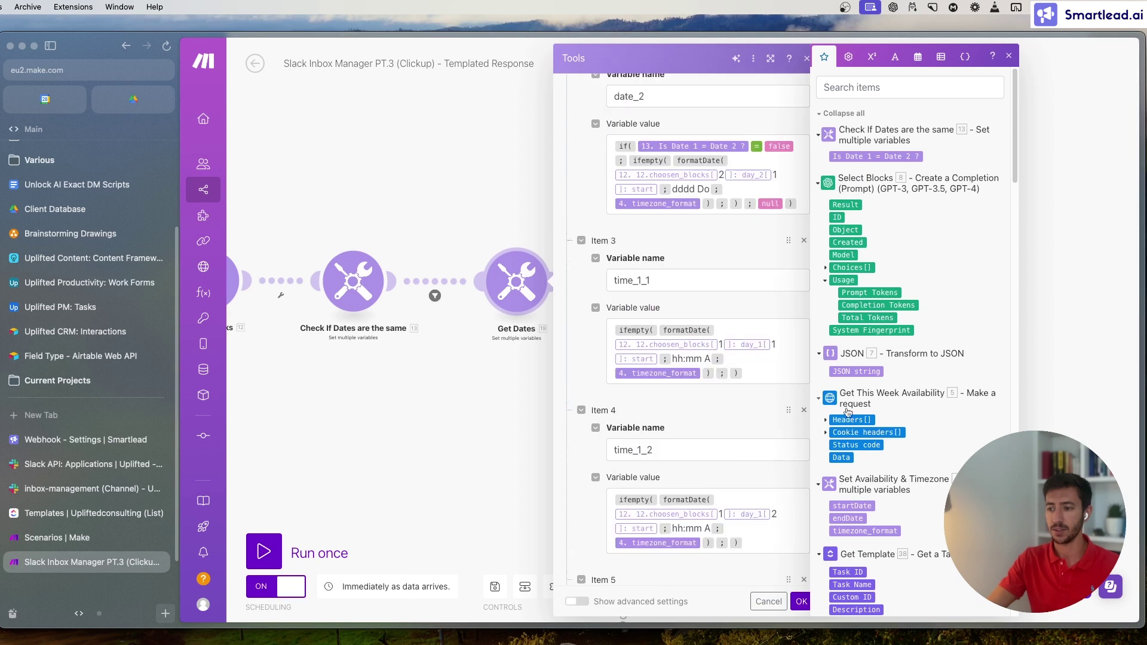
click(490, 419)
Examine the If Template Contains {hour message} filter and the Hour Message module's hour_message variable, closing each without changes
click(527, 286)
click(468, 375)
click(527, 290)
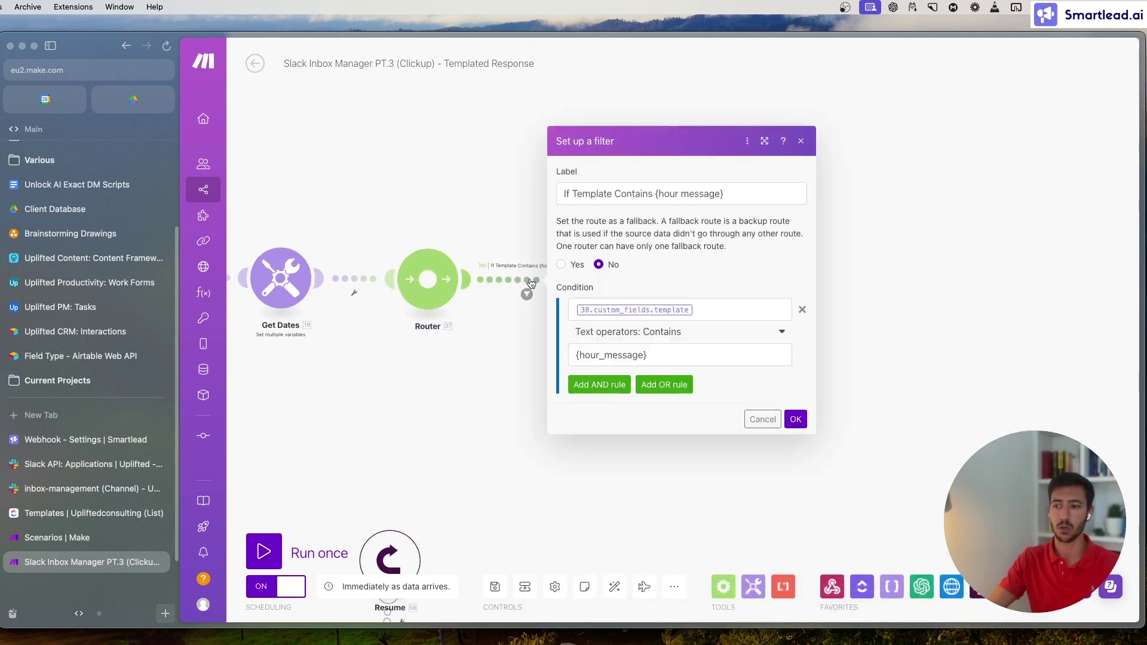
click(507, 351)
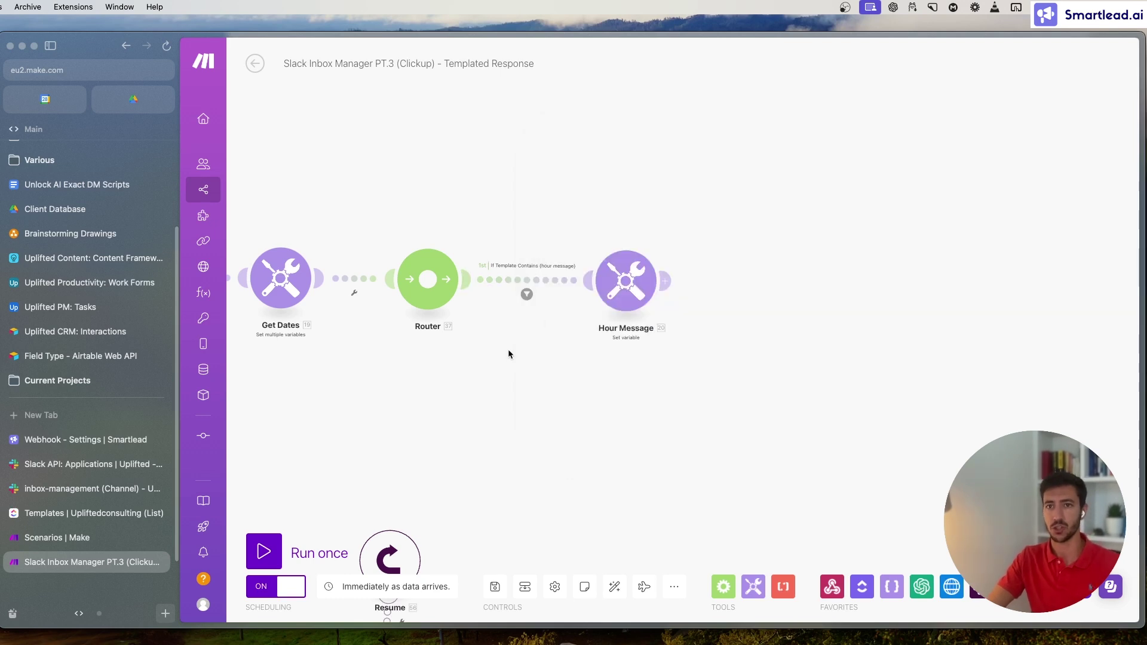
click(627, 289)
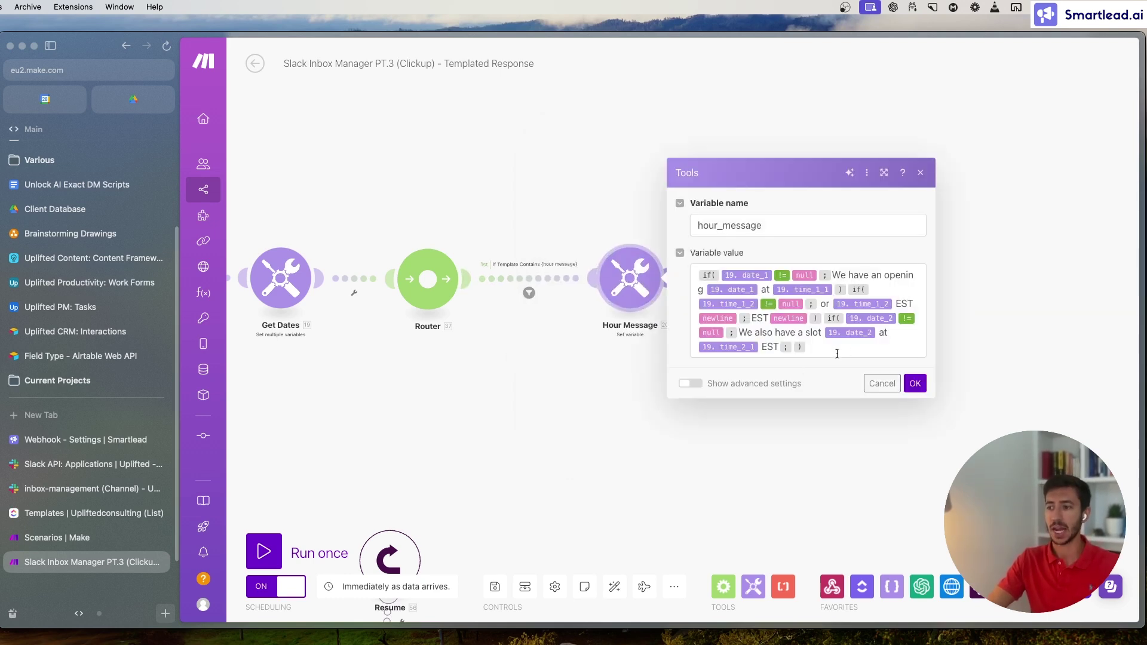
click(554, 429)
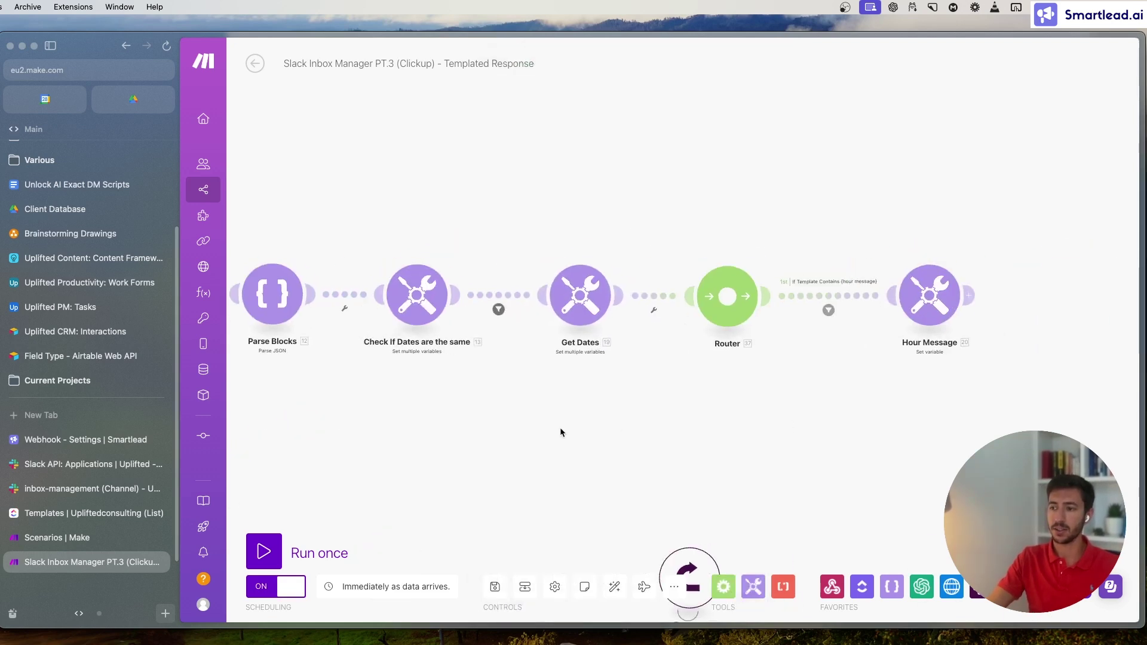
Reopen the Select Blocks module, review its system and user messages, and close it
drag(559, 430, 436, 418)
drag(338, 391, 664, 377)
click(343, 276)
scroll(520, 412, down, 3)
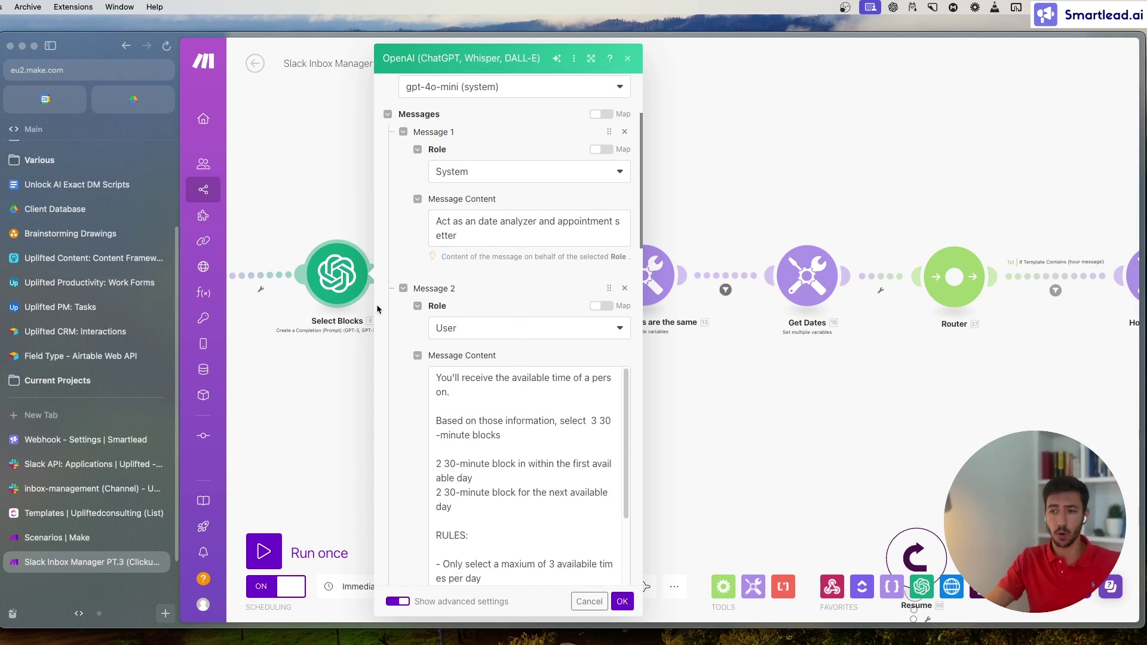
scroll(528, 410, down, 1)
scroll(529, 411, down, 3)
scroll(667, 414, down, 5)
click(834, 459)
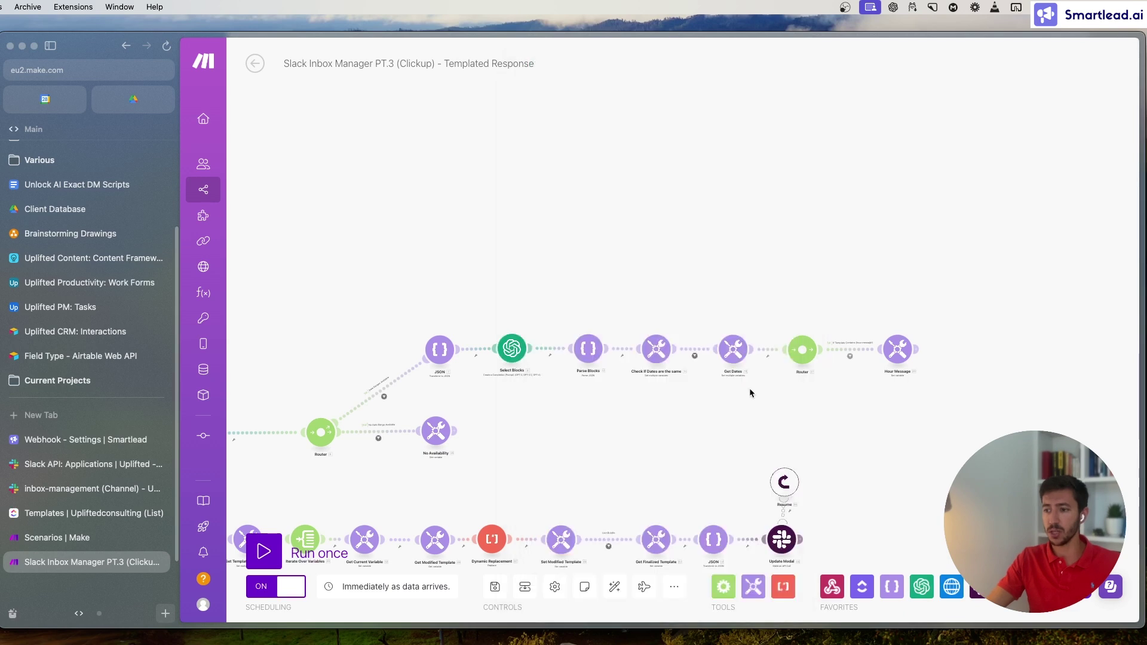
Inspect the date comparison variable in the Check If Dates are the same module and close it
scroll(666, 385, up, 5)
scroll(755, 418, right, 5)
click(384, 282)
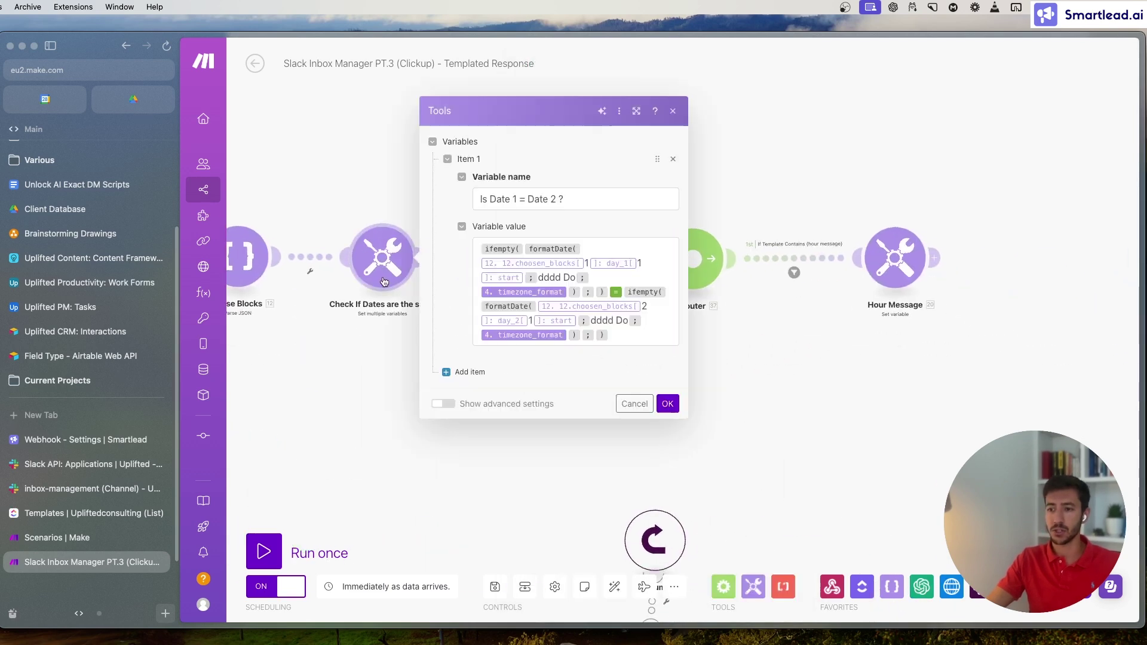
click(381, 389)
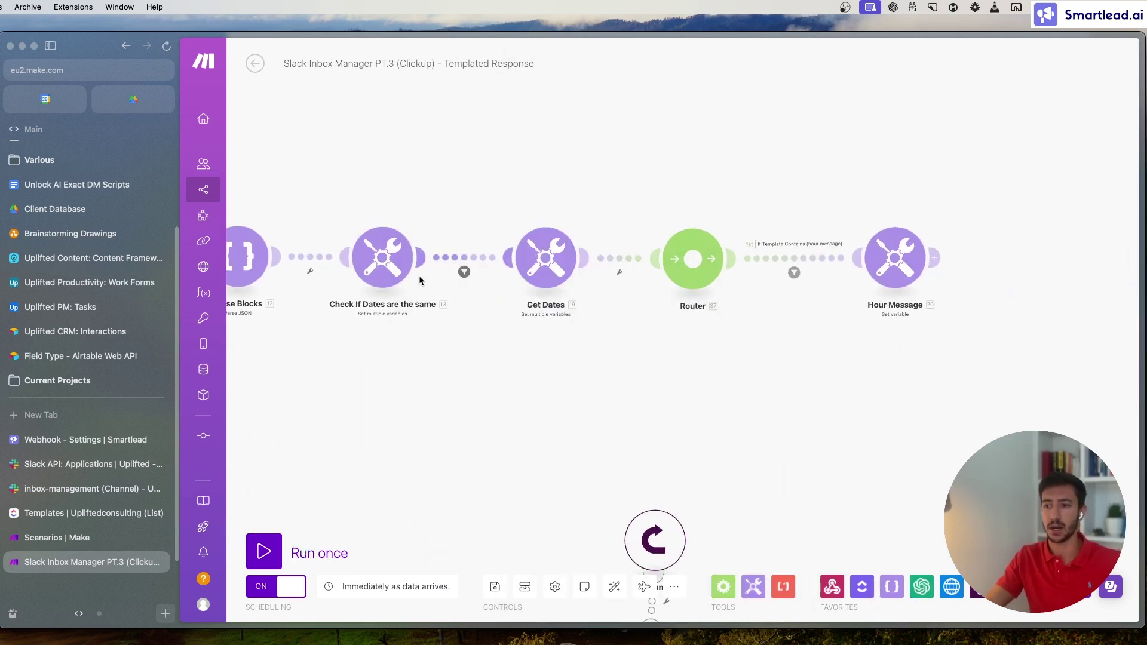
Review how date_1 and date_2 are built in Get Dates, close it, and look over the route from Select Blocks to Hour Message
click(530, 280)
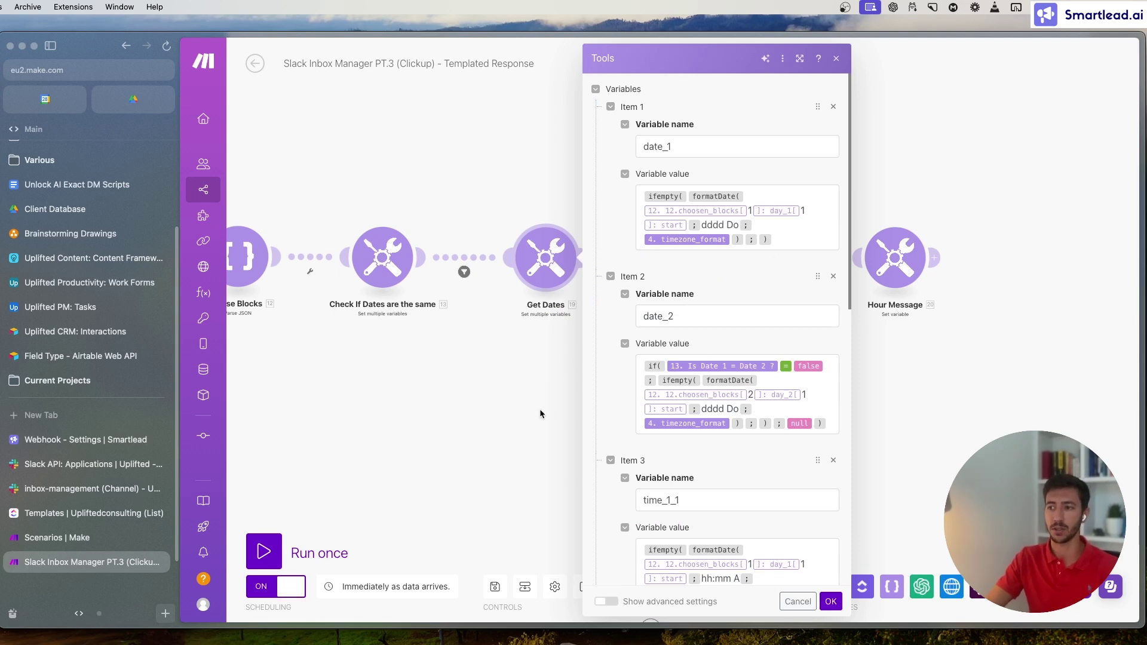
scroll(698, 317, down, 5)
click(395, 345)
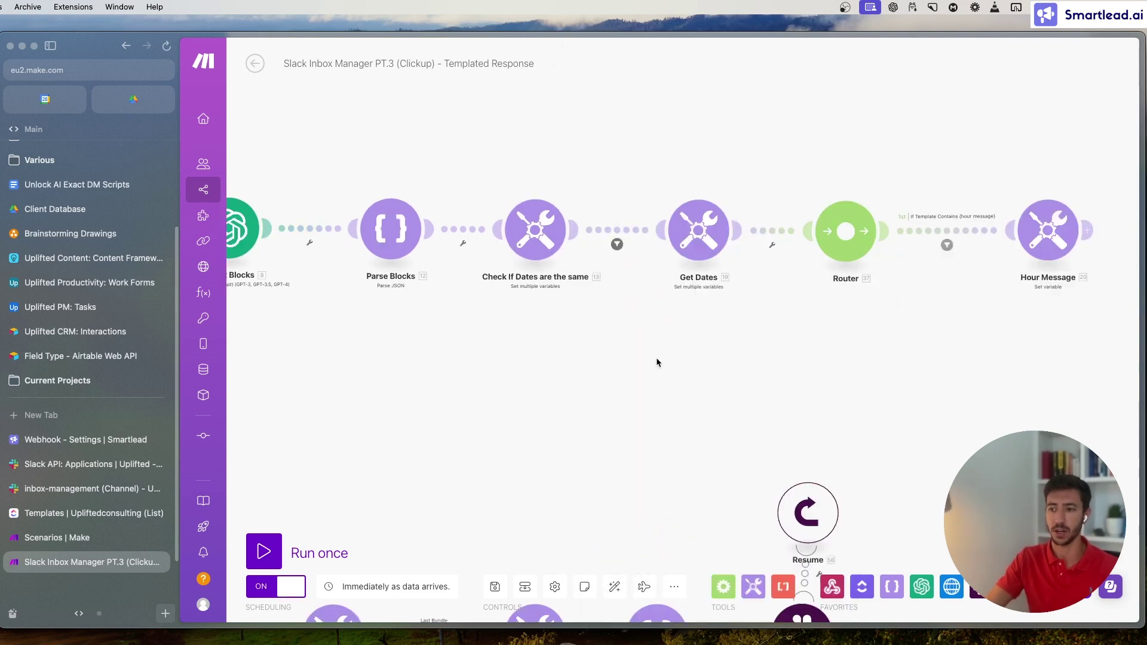
drag(561, 370, 717, 359)
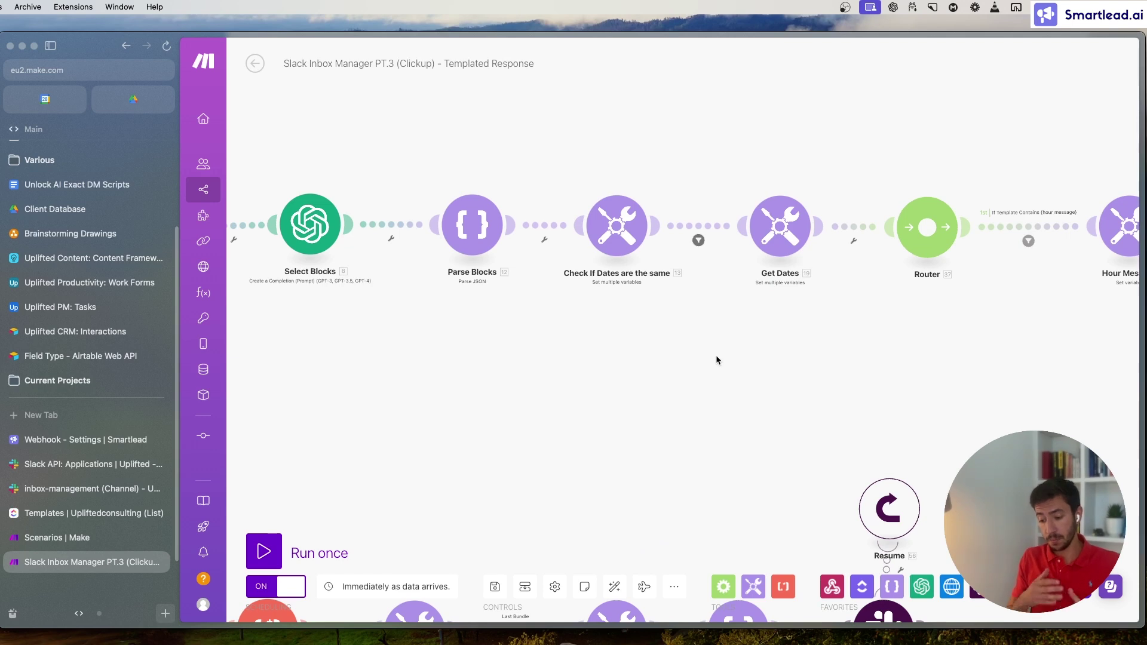
drag(805, 339, 646, 344)
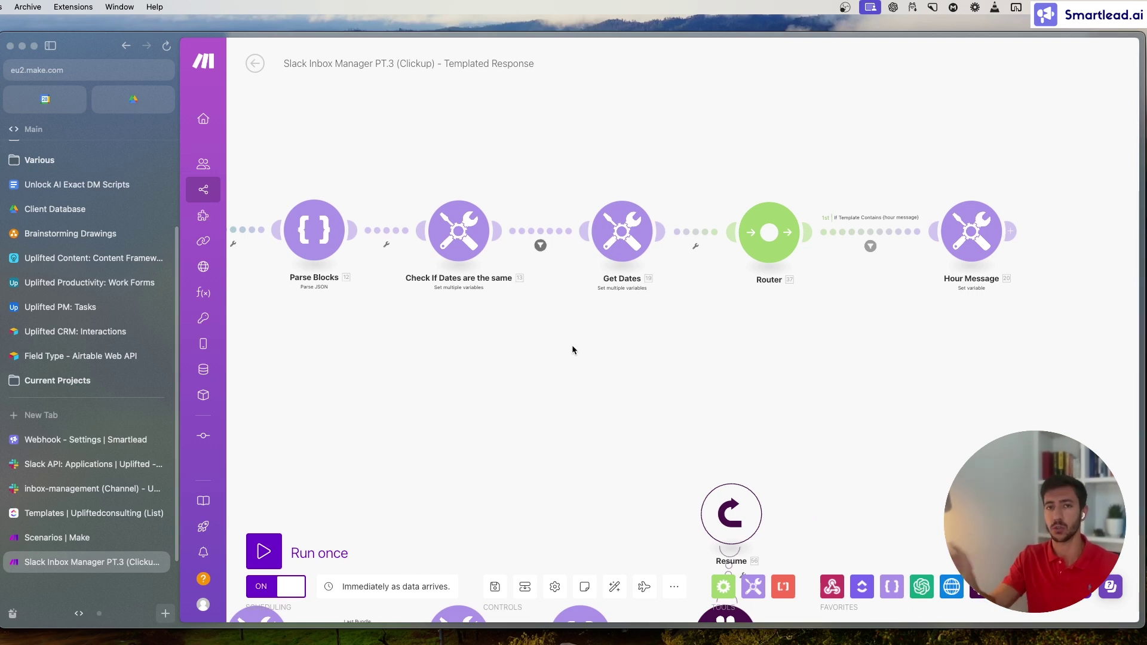
Inspect the If Template Contains {hour message} filter between the router and Hour Message, and close it without changes
drag(884, 359, 399, 416)
scroll(399, 416, up, 3)
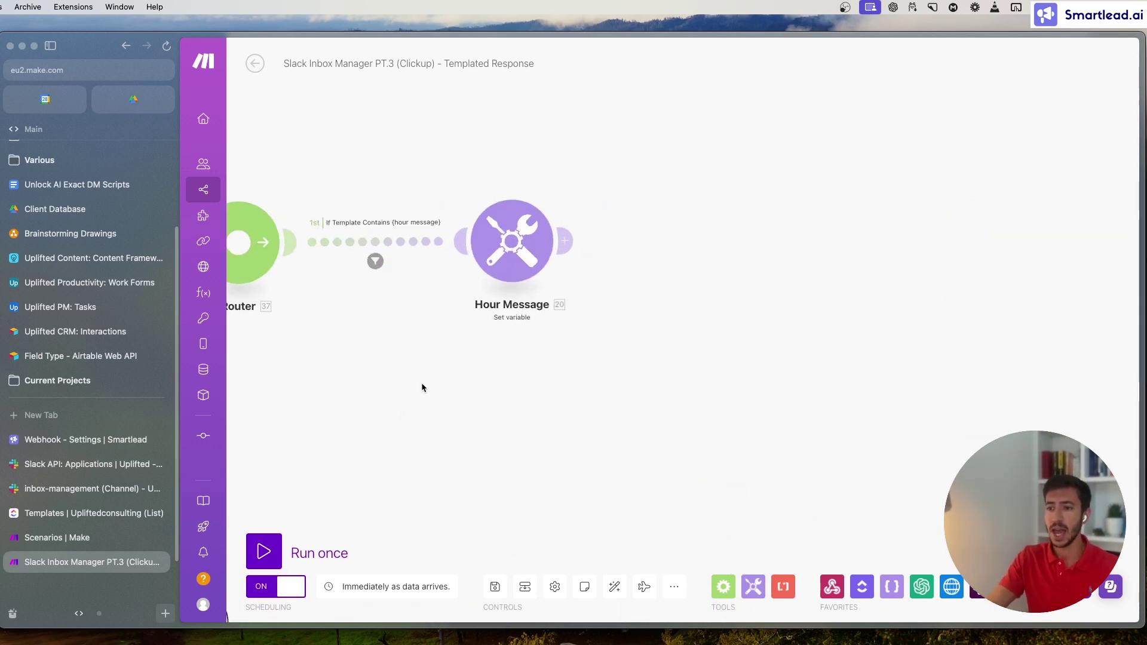
drag(422, 379, 595, 373)
click(553, 250)
click(515, 153)
click(538, 236)
drag(754, 149, 745, 150)
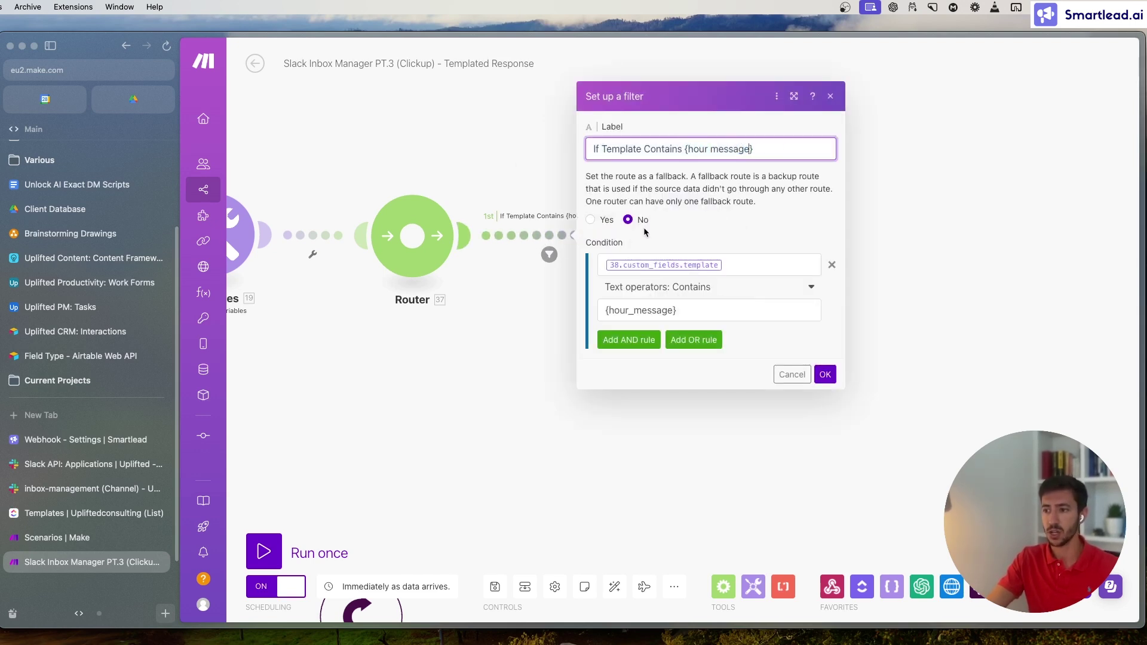
click(509, 387)
scroll(609, 392, right, 2)
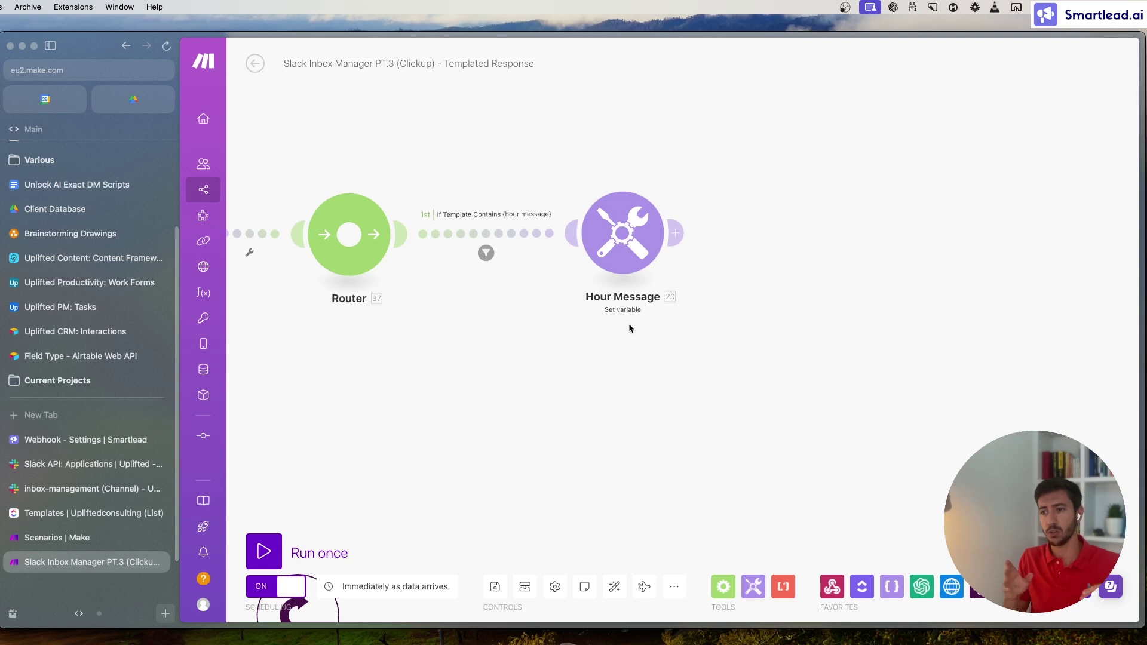
Move the Hour Message module diagonally above its router on the canvas
scroll(495, 441, up, 3)
scroll(493, 245, down, 2)
drag(635, 321, 613, 161)
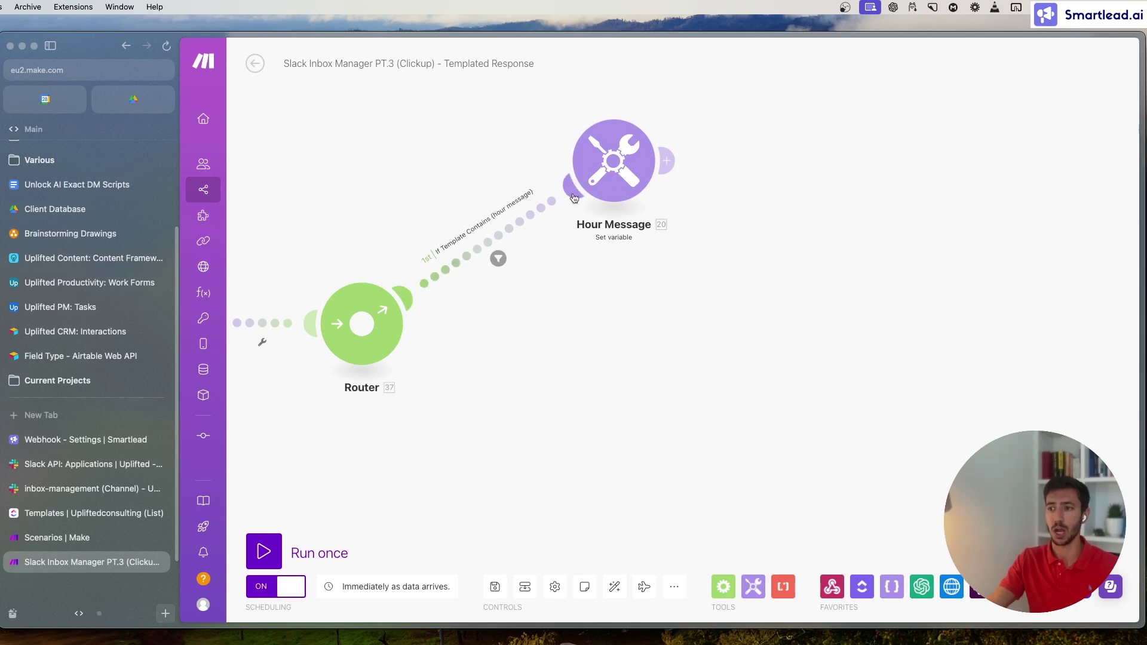
Review the hour_message variable's conditional date and time text in the Hour Message module and close it
click(605, 166)
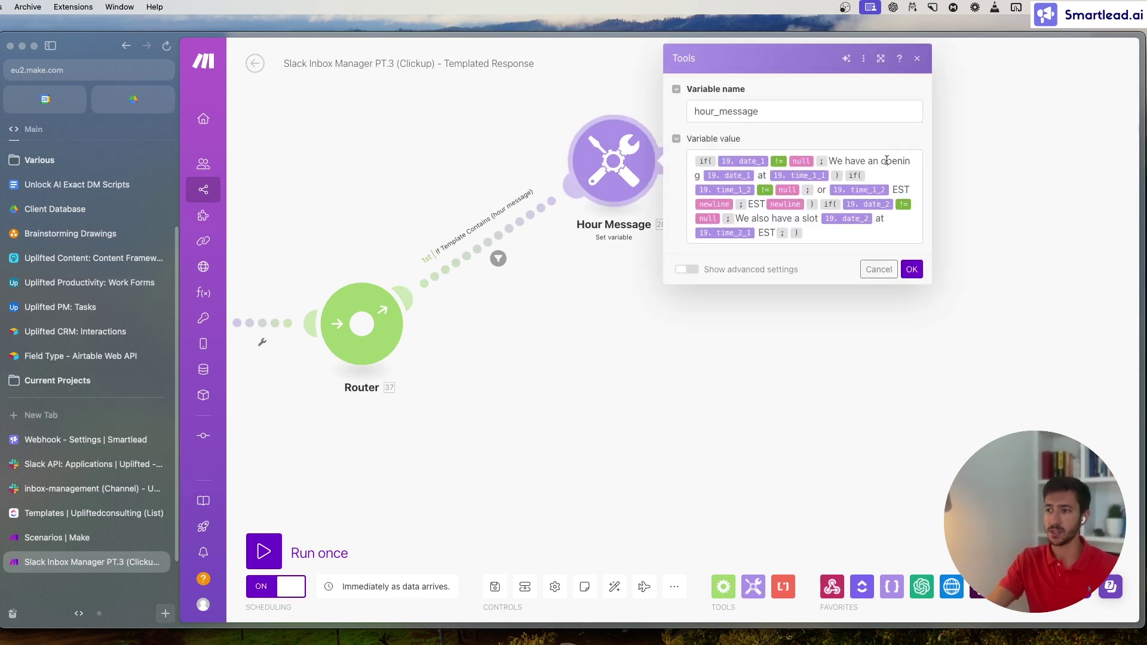
click(829, 160)
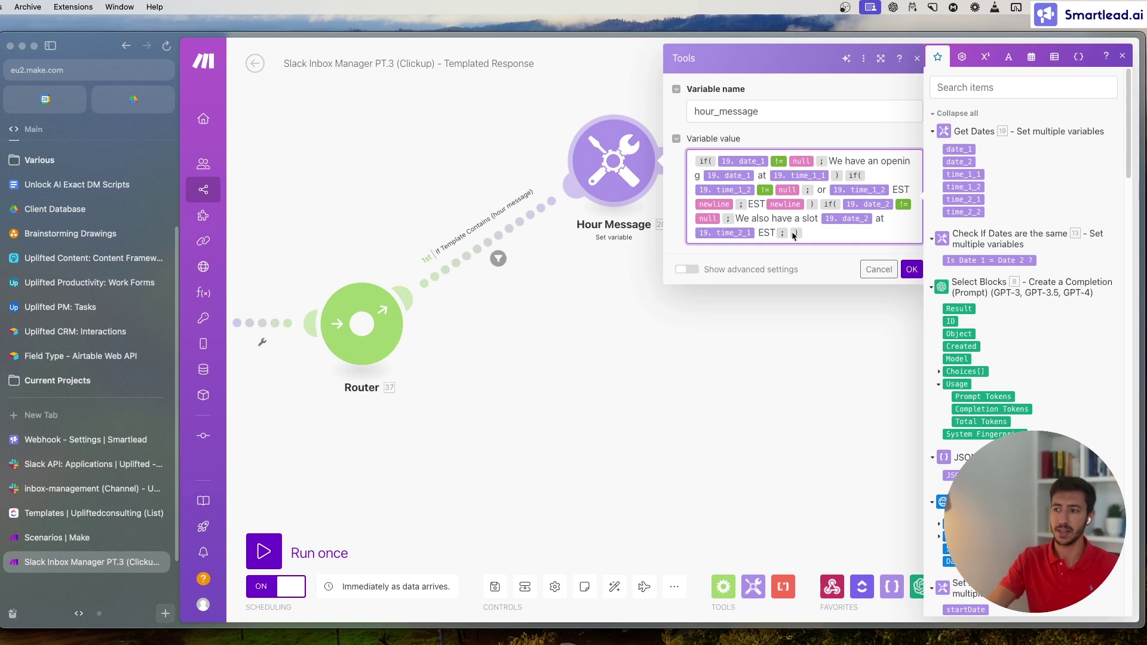
click(1123, 56)
click(918, 59)
Look over the scenario's routes and examine the Message Creation route leading from the router to Get All Variables
scroll(896, 239, left, 10)
scroll(618, 432, down, 5)
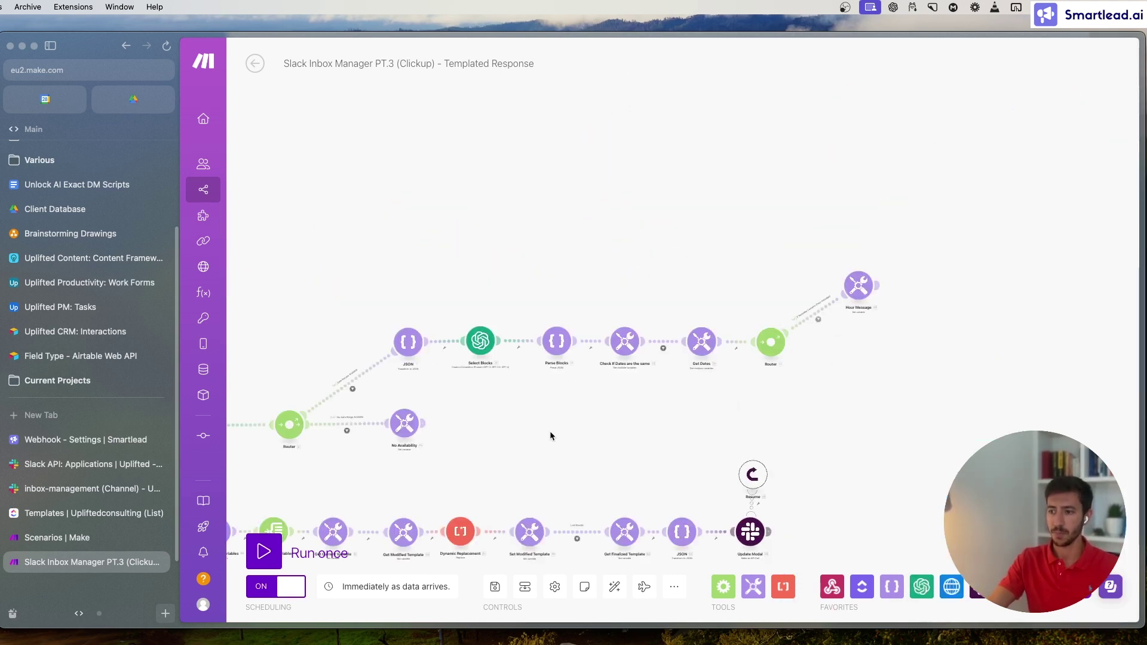
scroll(372, 344, up, 2)
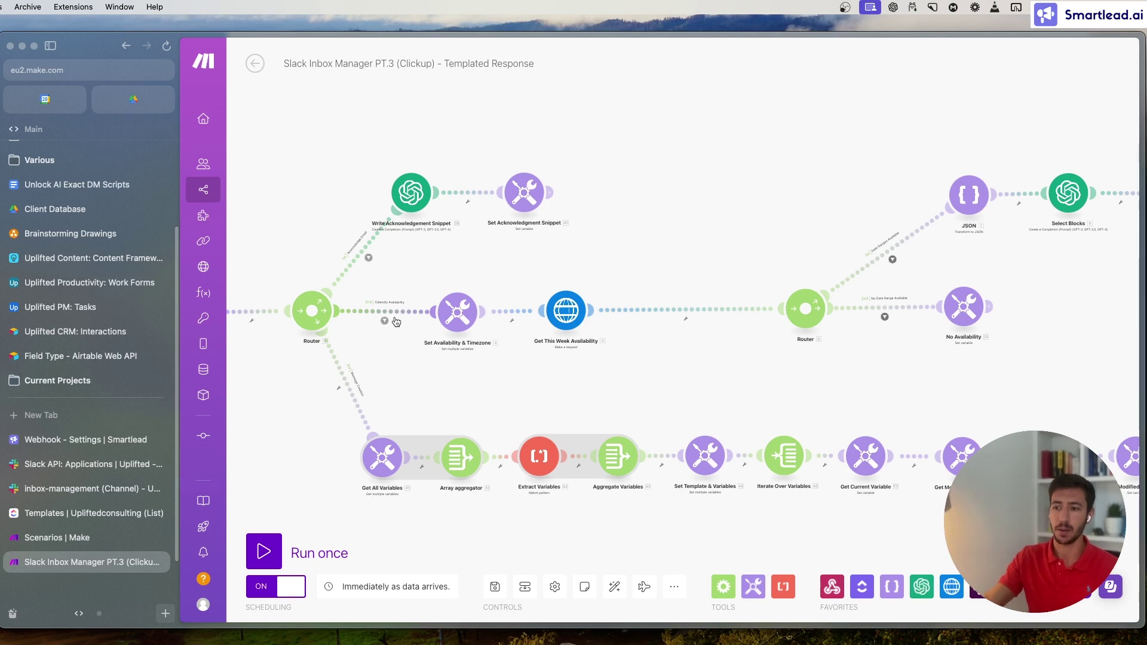
scroll(402, 422, up, 3)
drag(405, 437, 442, 344)
scroll(443, 336, up, 2)
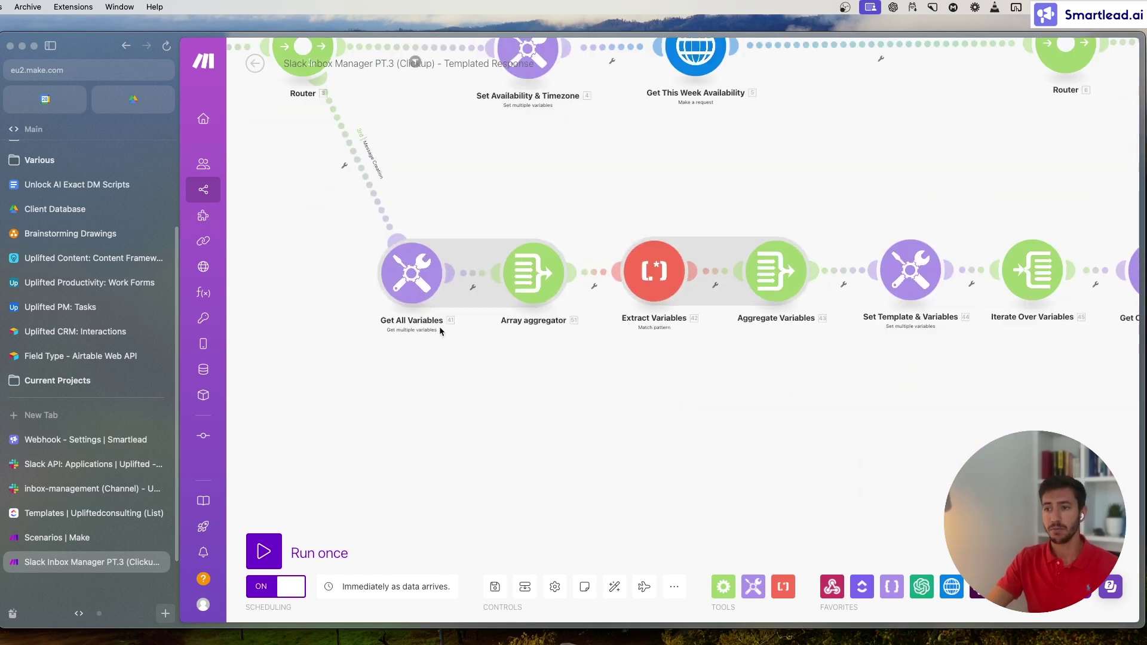
click(345, 170)
click(289, 185)
scroll(289, 186, up, 2)
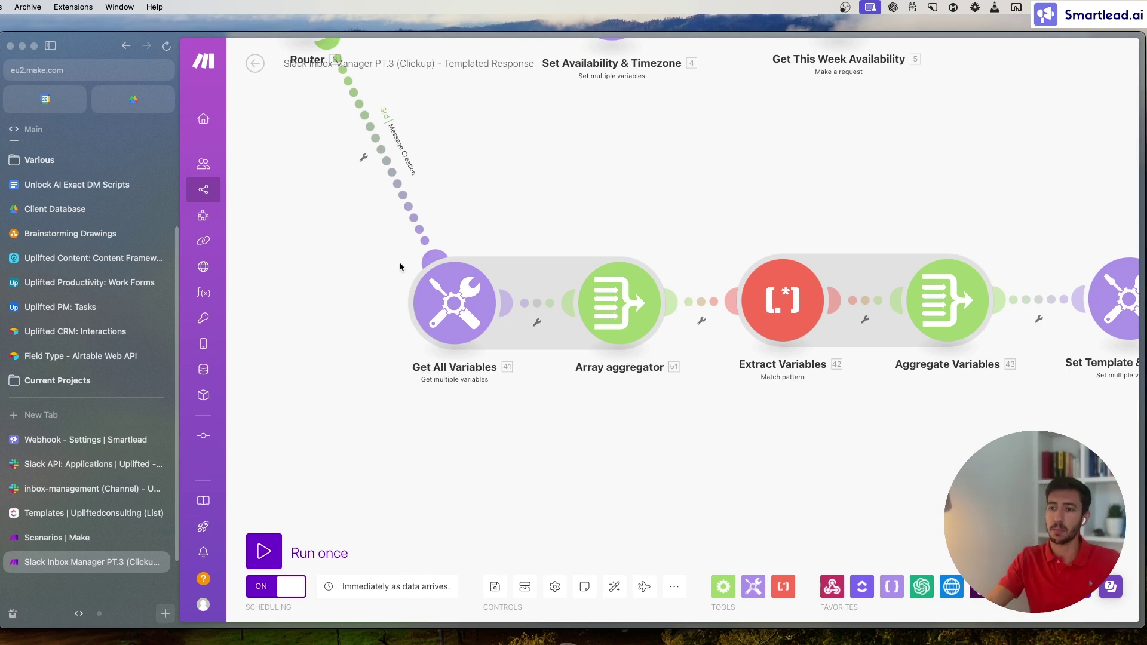
scroll(494, 205, down, 3)
scroll(512, 209, down, 2)
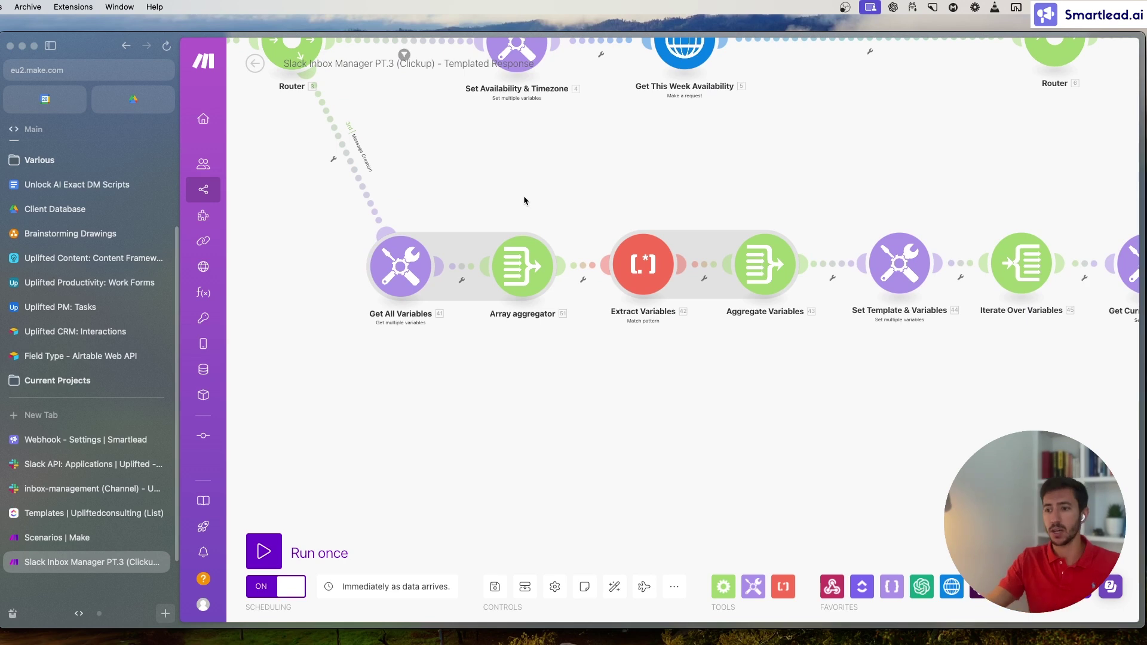
Review the variable names listed in the Get All Variables module, highlight acknowledgement_email, and close it without changes
click(401, 266)
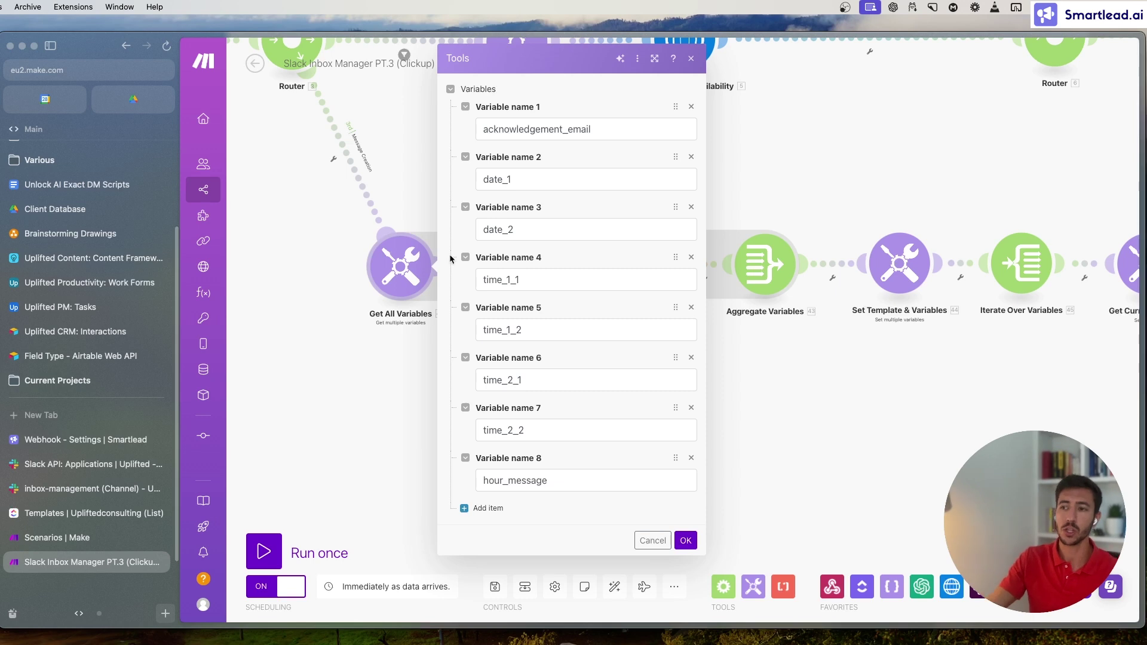
click(342, 360)
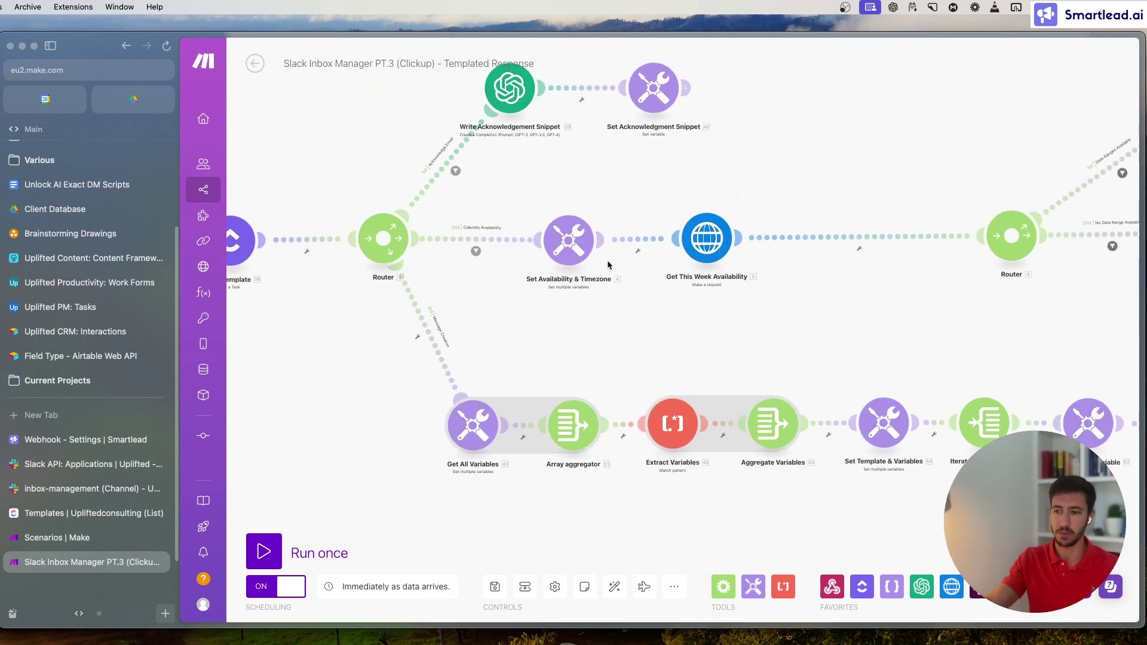
drag(551, 361, 538, 242)
click(467, 276)
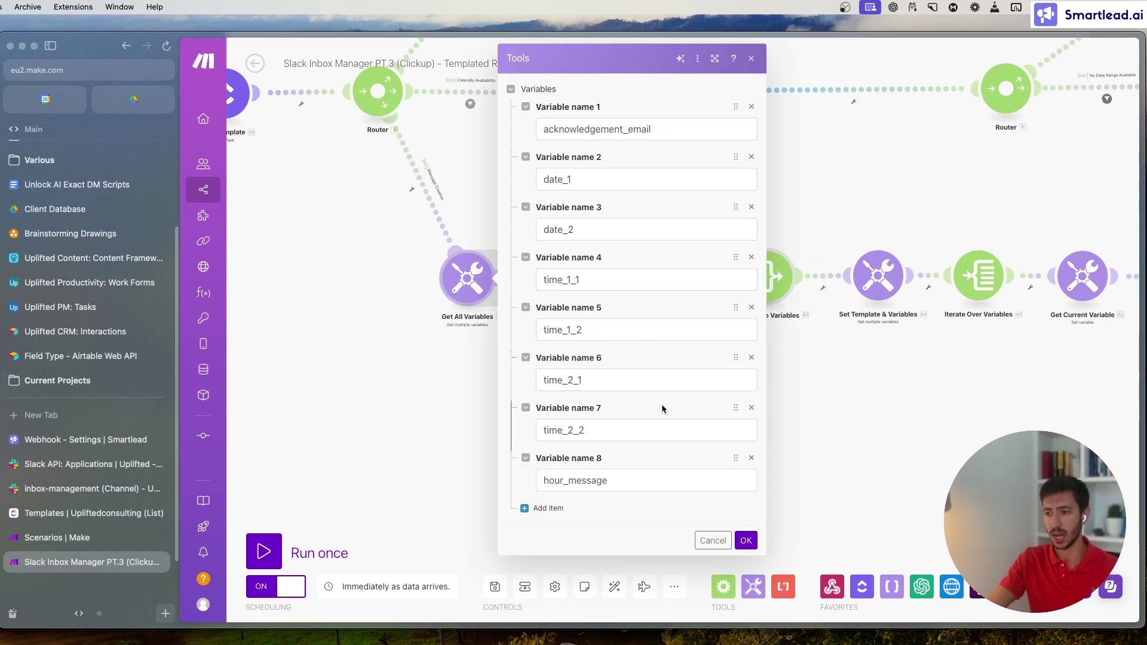
click(657, 130)
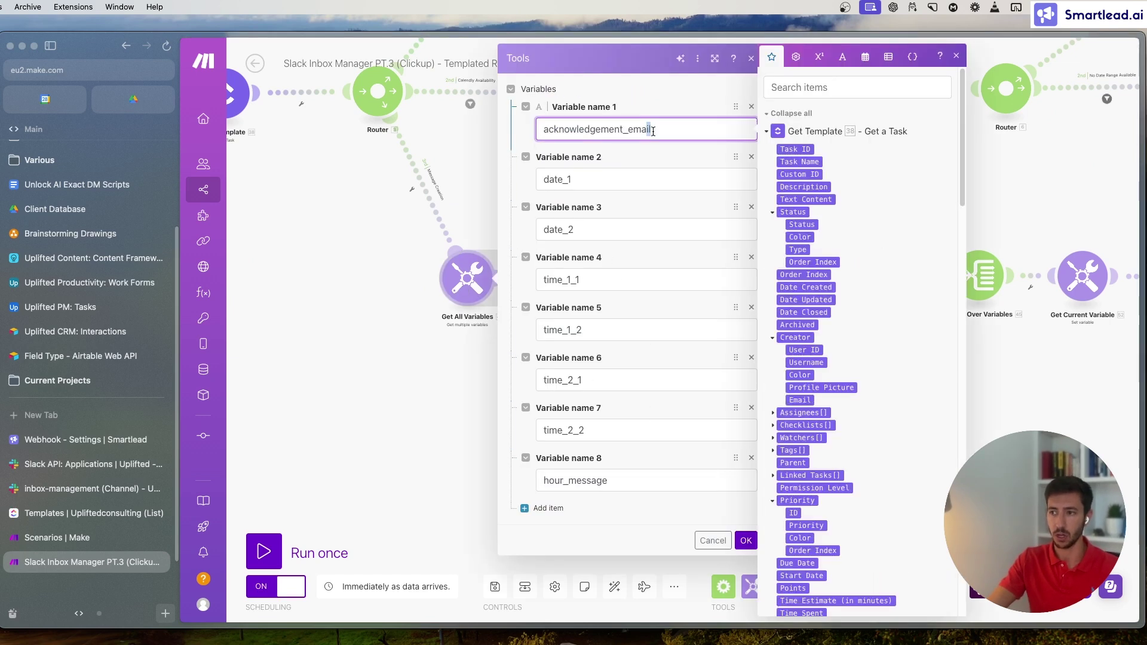
click(343, 310)
Open the Extract Variables text parser and inspect its pattern and template text input
scroll(407, 370, right, 3)
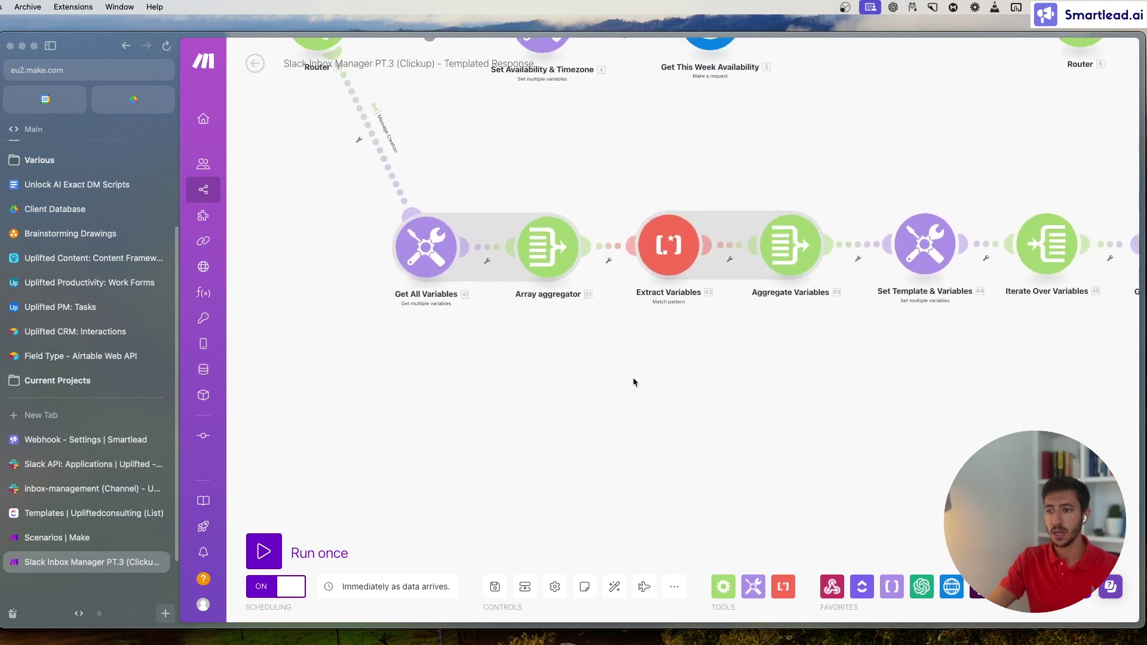
scroll(549, 386, right, 2)
scroll(602, 385, right, 4)
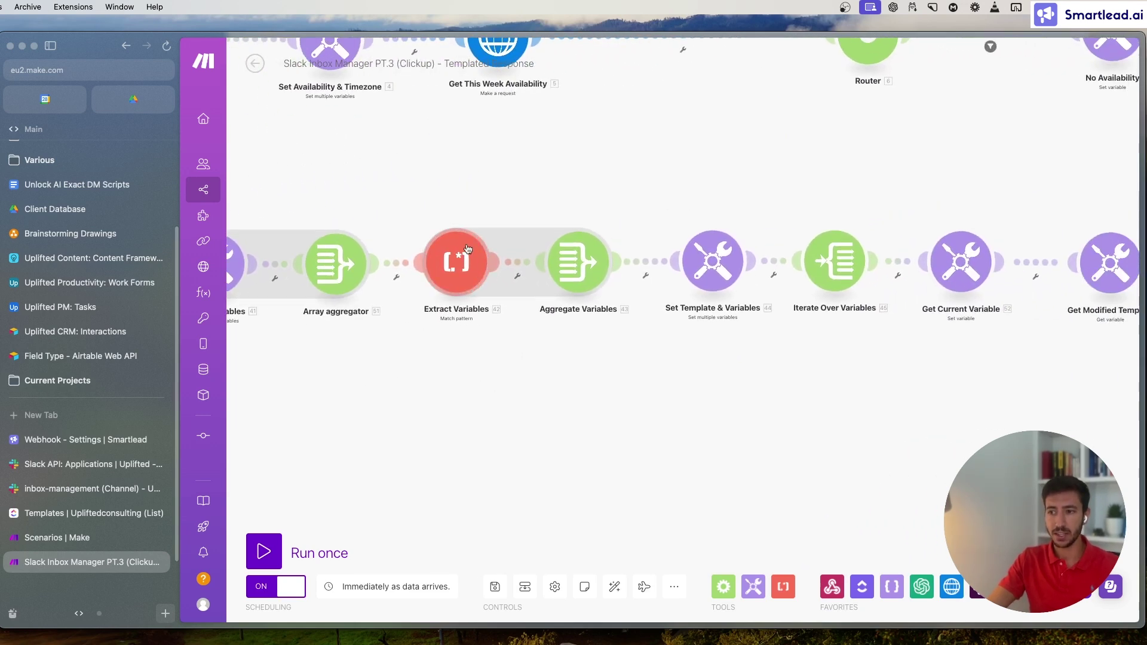
click(485, 287)
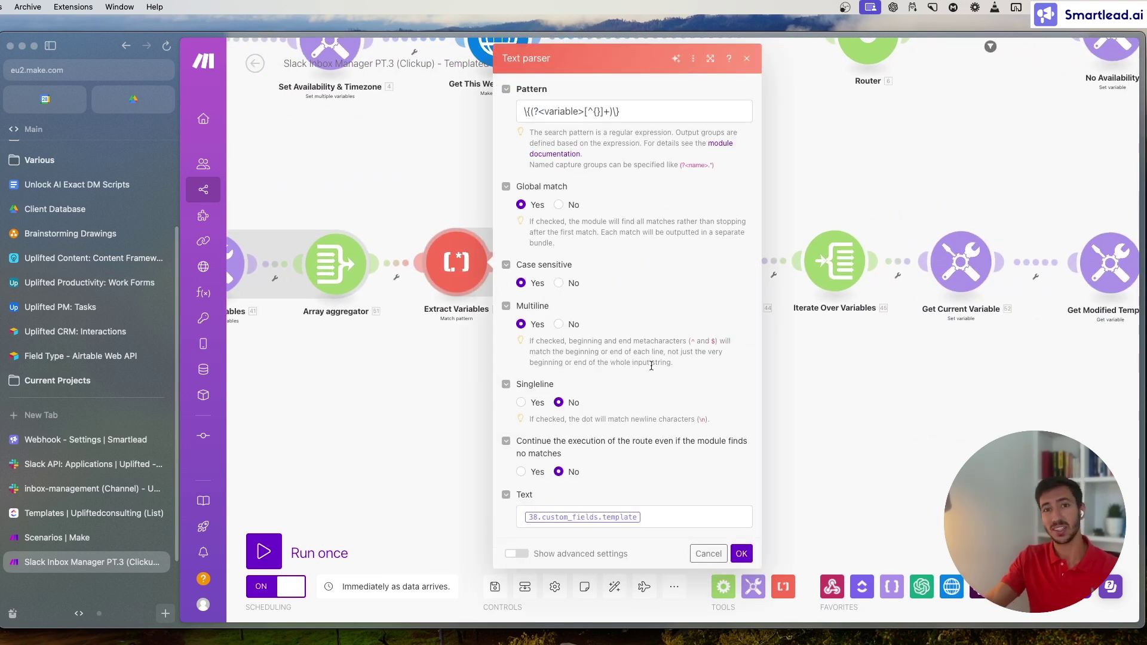
click(675, 524)
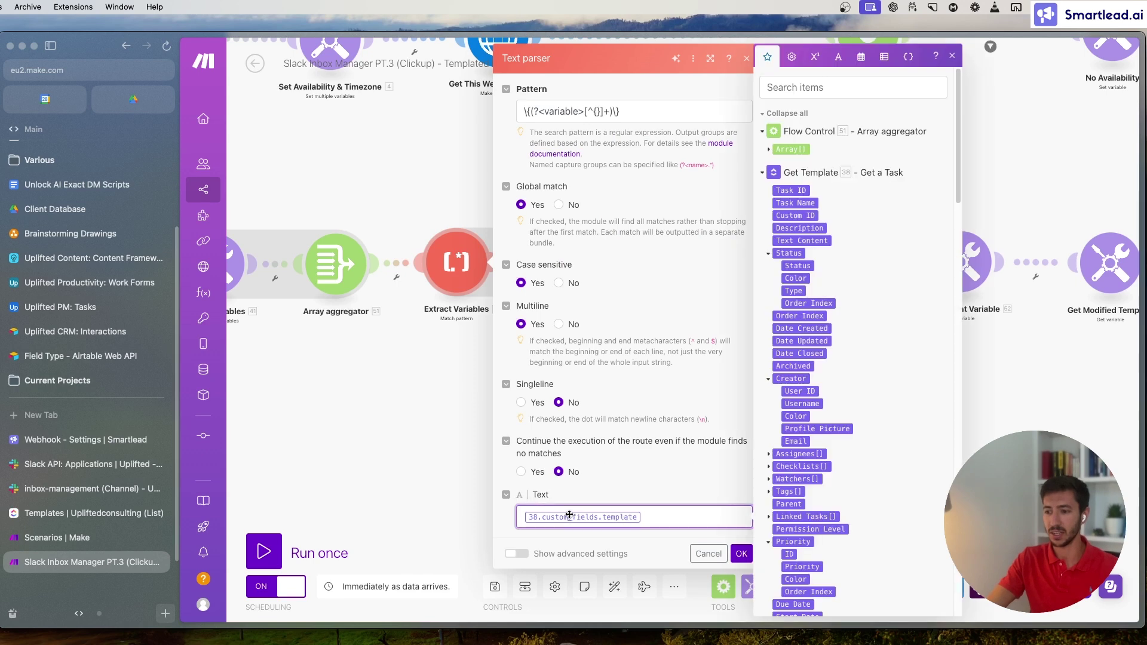
Switch to the ClickUp Templates list, open the Get Availability template text, and point out the {first name} placeholder
click(81, 514)
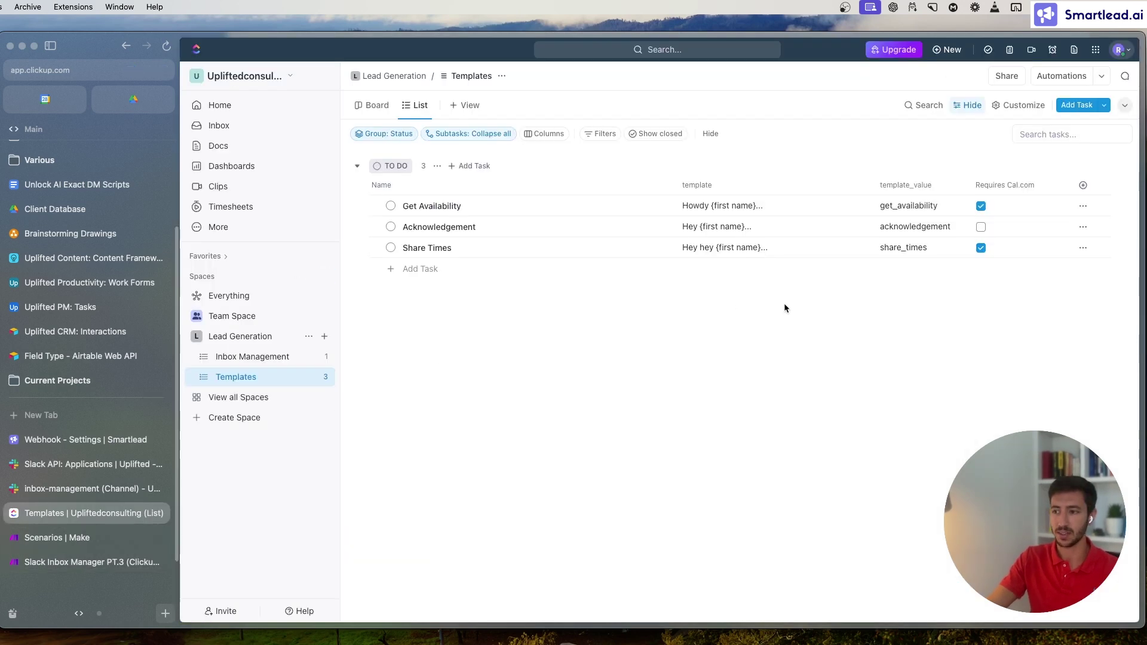
click(736, 209)
mouse_move(656, 245)
mouse_down()
mouse_move(717, 244)
mouse_move(659, 246)
mouse_up()
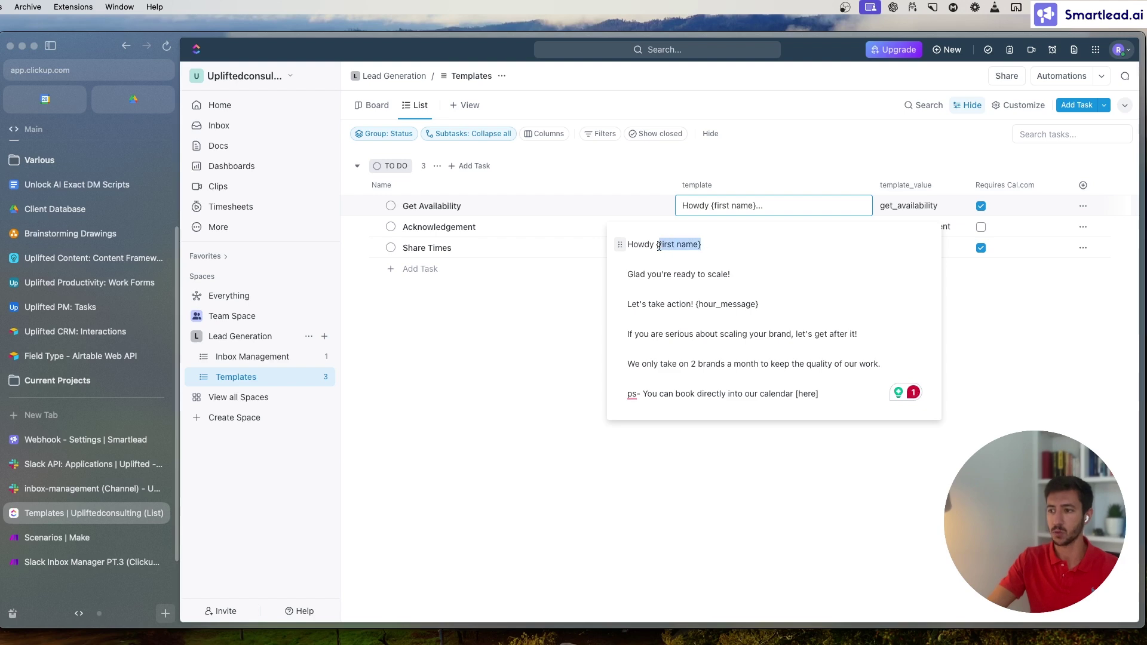
click(732, 237)
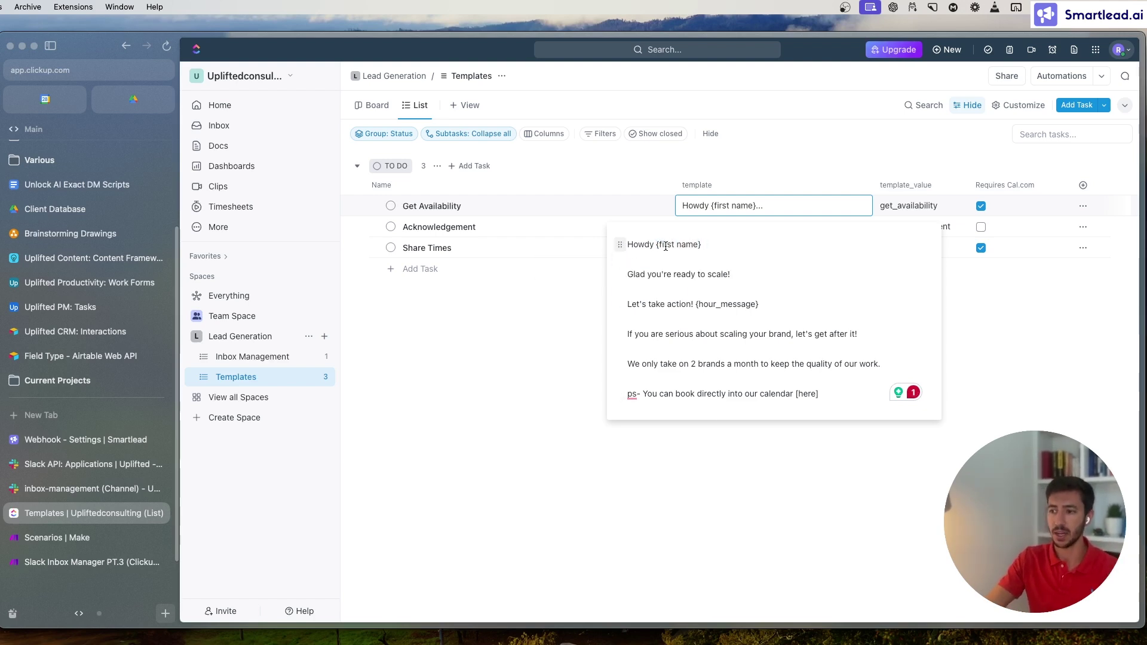
drag(658, 246, 707, 251)
click(709, 252)
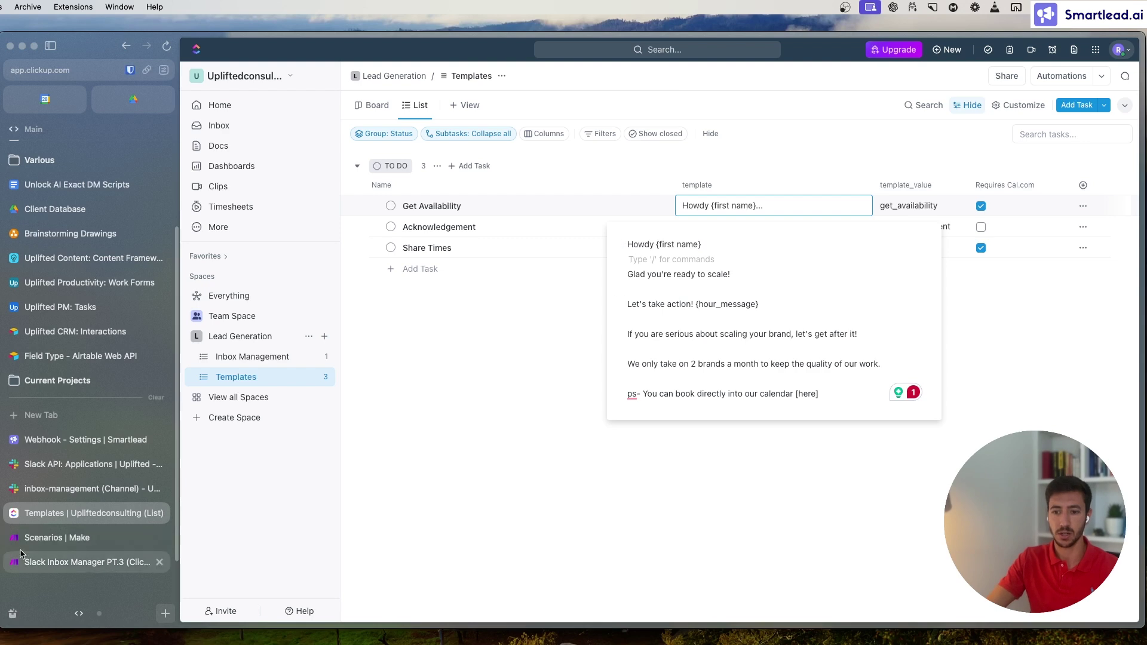
Return to the Make scenario, close the Extract Variables settings, and look along the modules of the Message Creation route
click(67, 562)
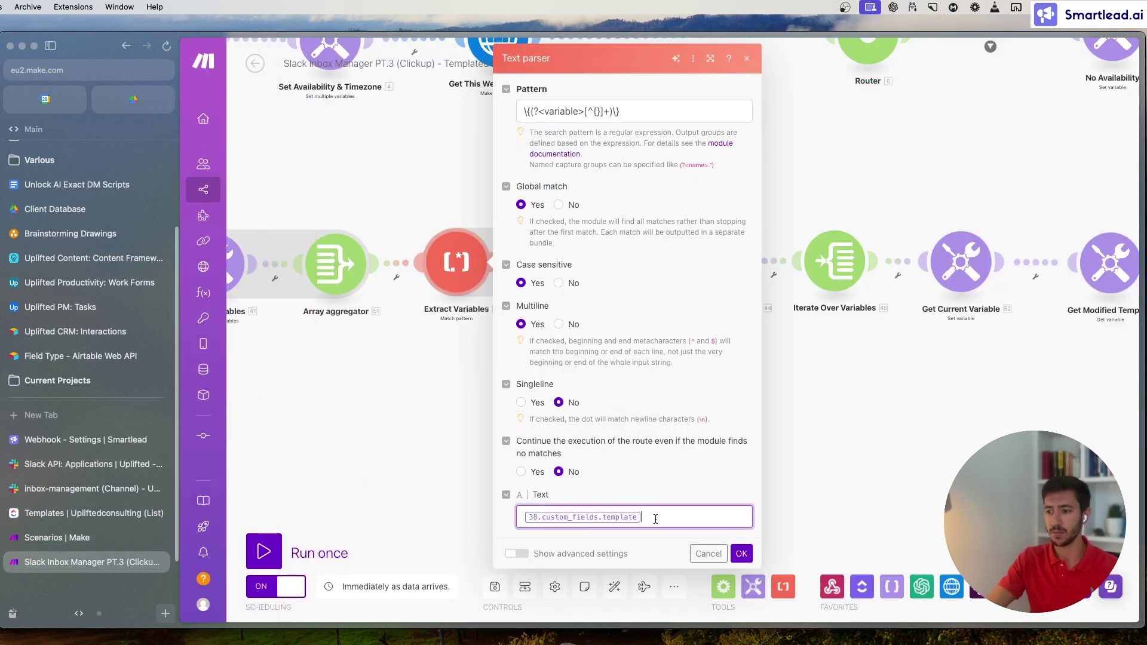
click(432, 411)
scroll(469, 385, right, 5)
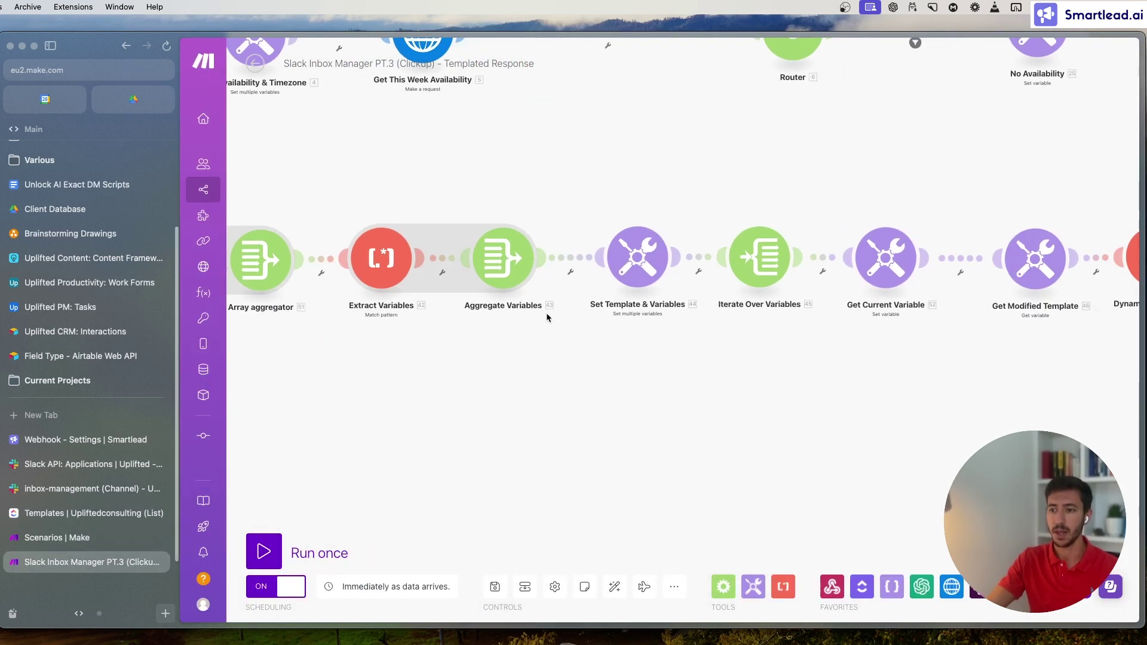
scroll(508, 402, down, 3)
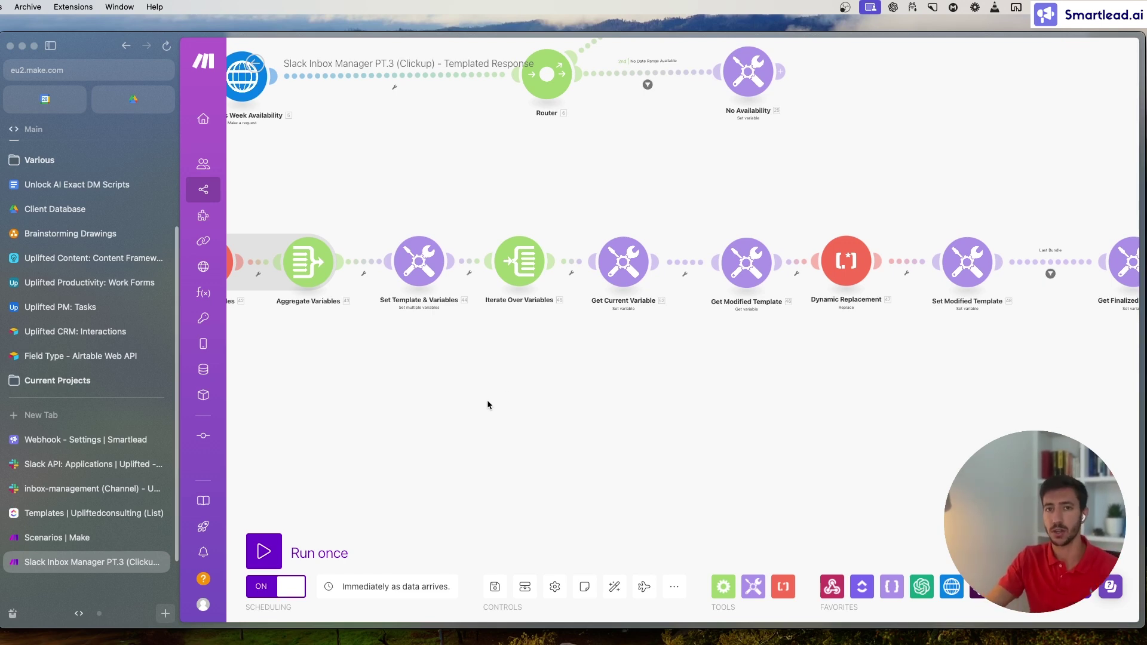
scroll(496, 402, left, 2)
scroll(620, 398, left, 10)
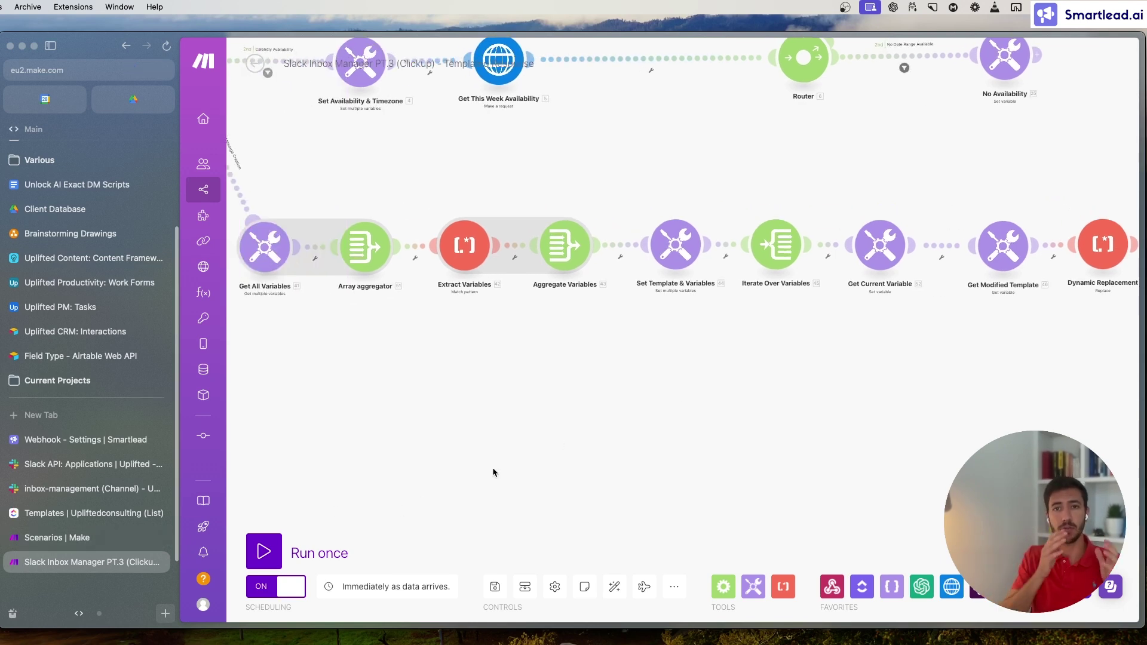
Look over the acknowledgement and Calendly availability routes and follow the Message Creation route through to Update Modal
scroll(492, 472, up, 13)
scroll(492, 472, left, 8)
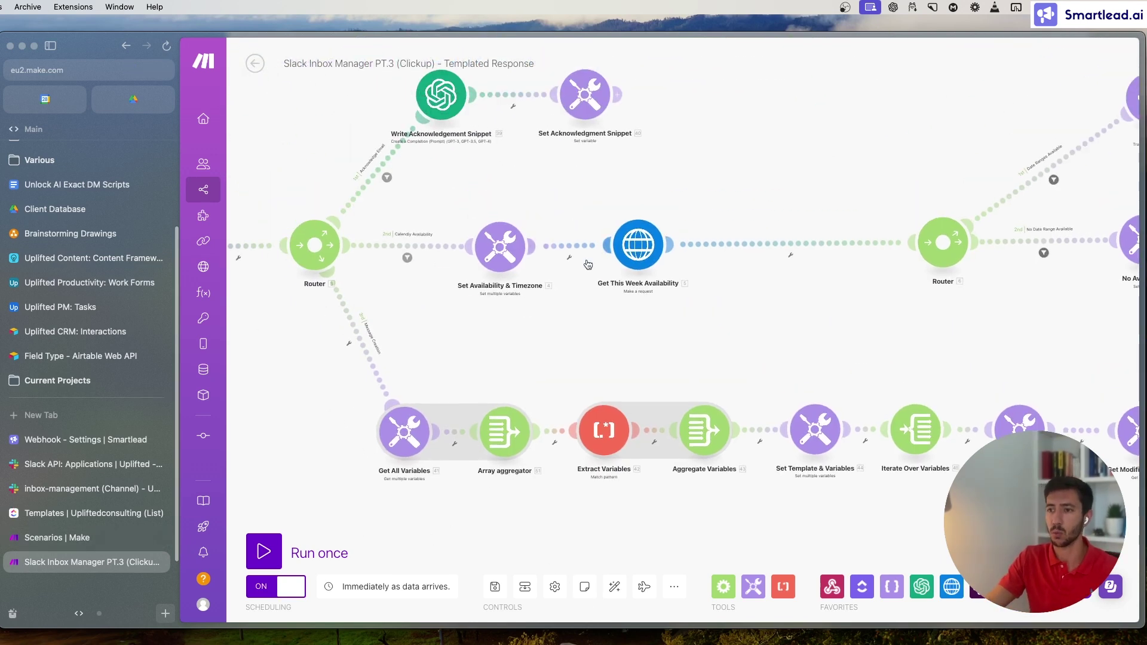
drag(423, 112, 938, 412)
scroll(797, 419, right, 2)
drag(797, 420, 819, 381)
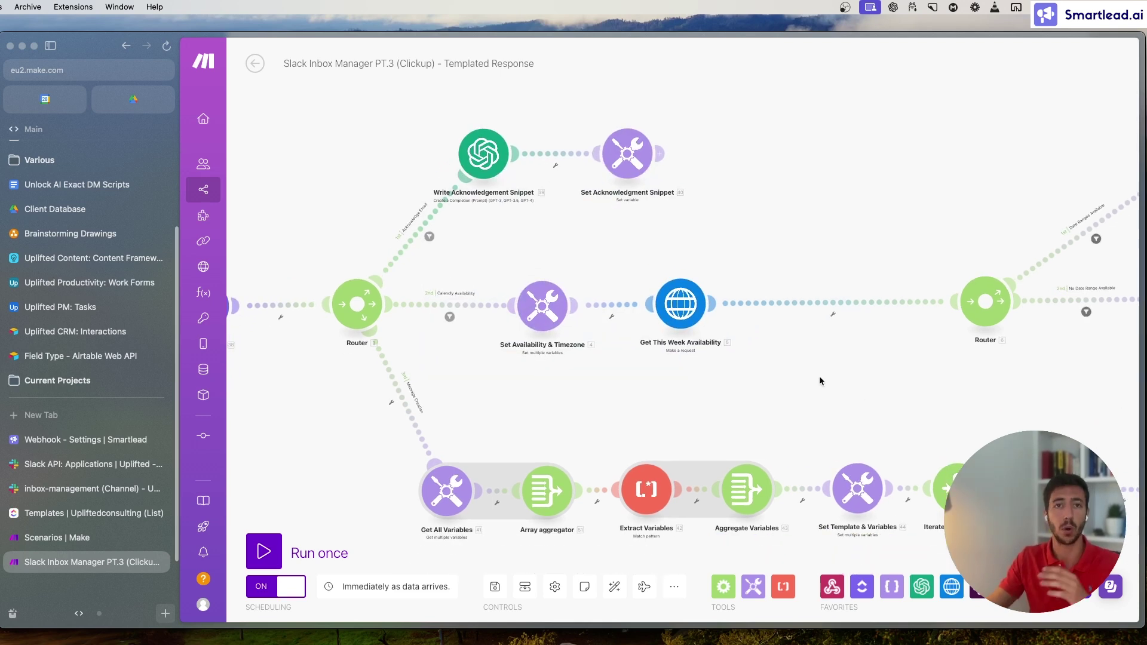
scroll(819, 375, right, 20)
scroll(819, 375, down, 6)
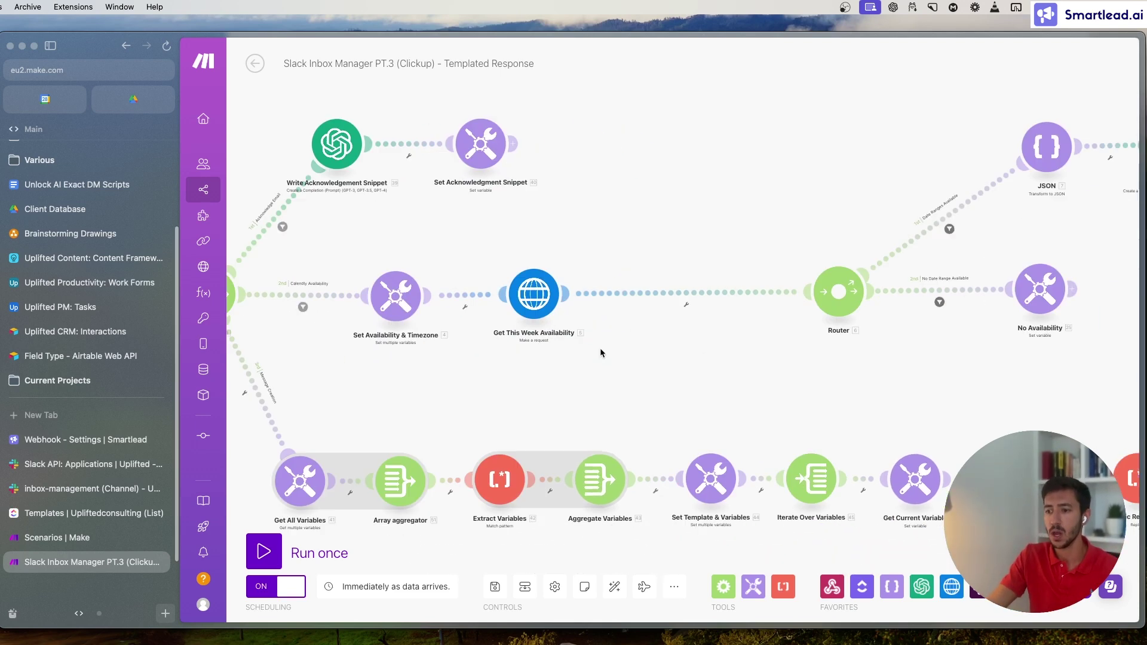
scroll(509, 294, right, 14)
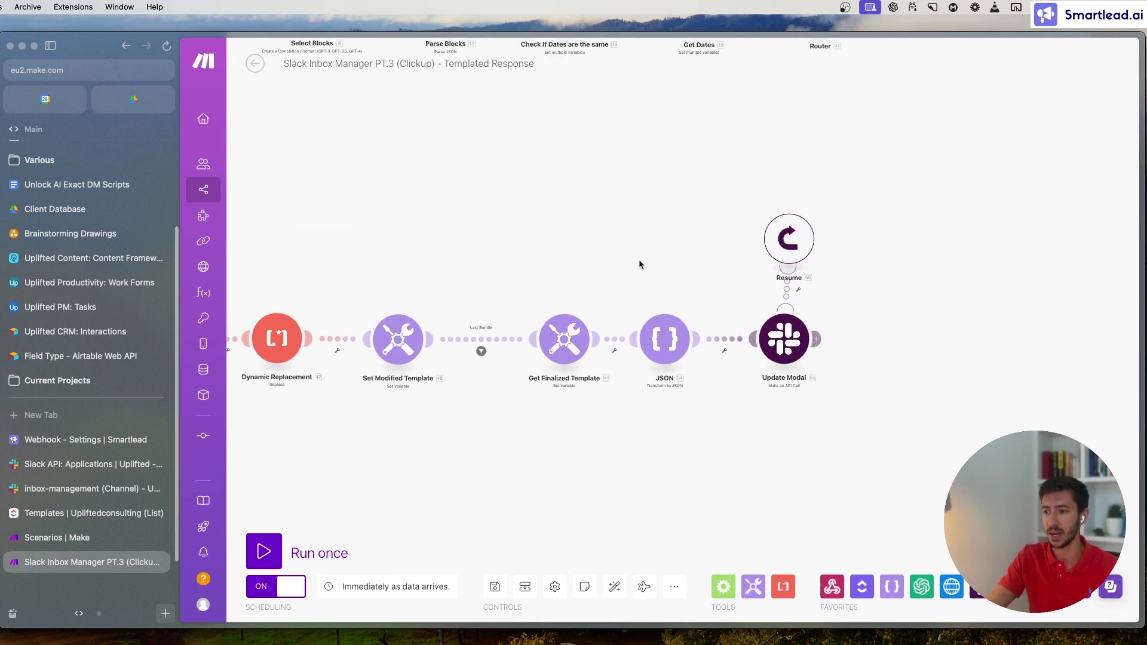
scroll(594, 419, left, 5)
scroll(616, 411, down, 1)
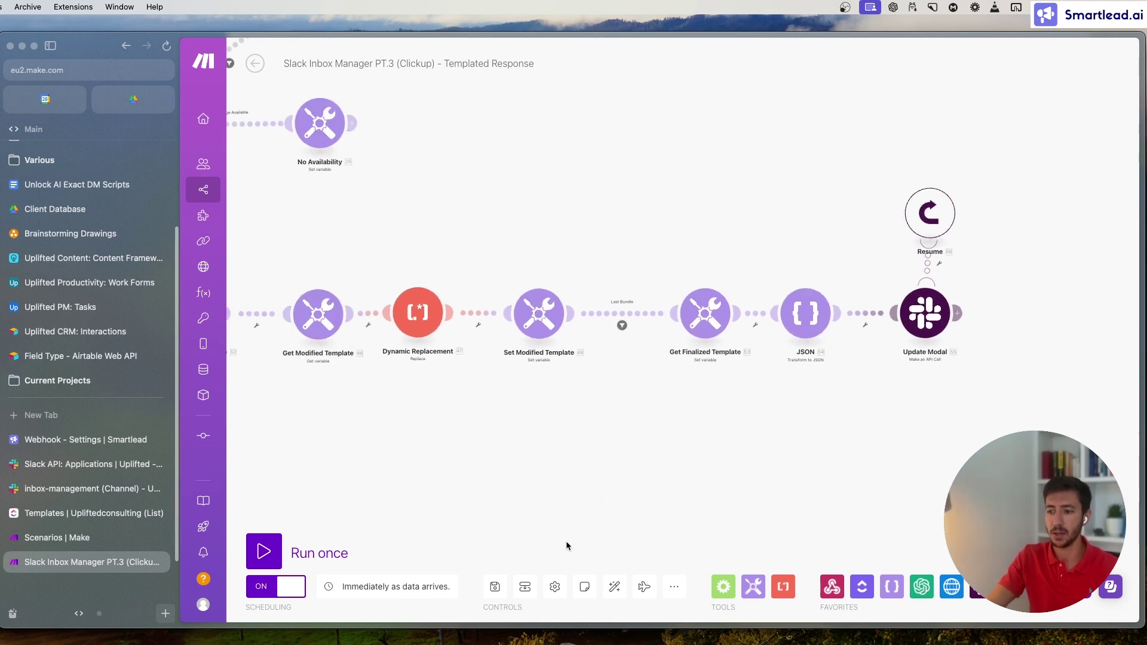
Switch back to ClickUp, reopen the Get Availability template text, and highlight its {first name} placeholder again
click(89, 513)
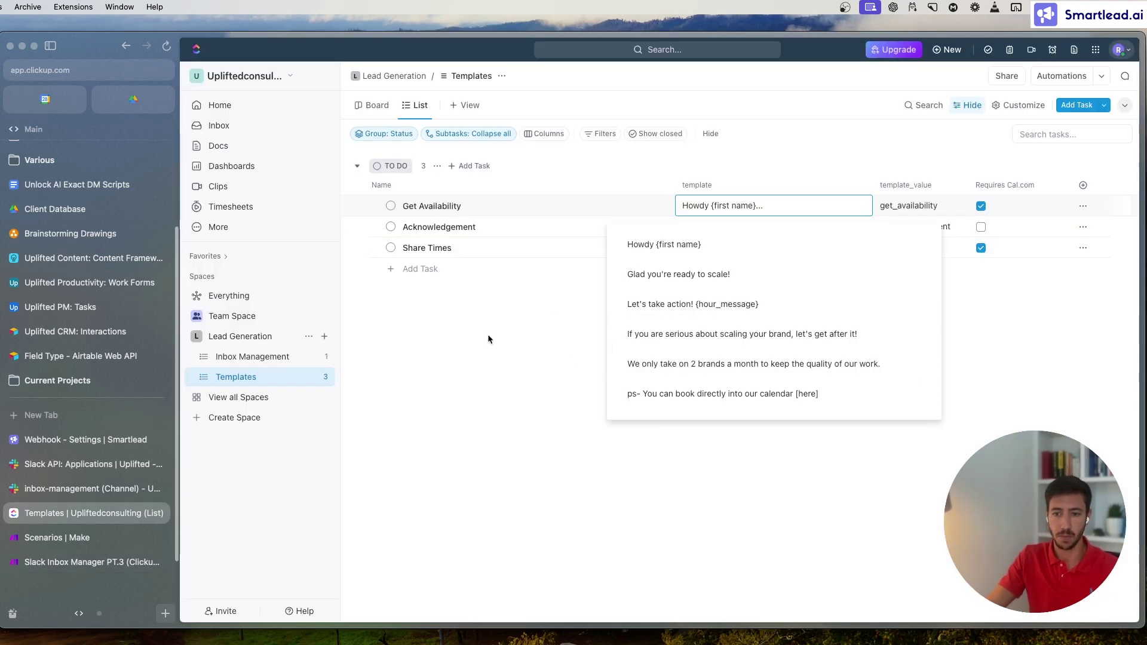
click(493, 339)
click(786, 206)
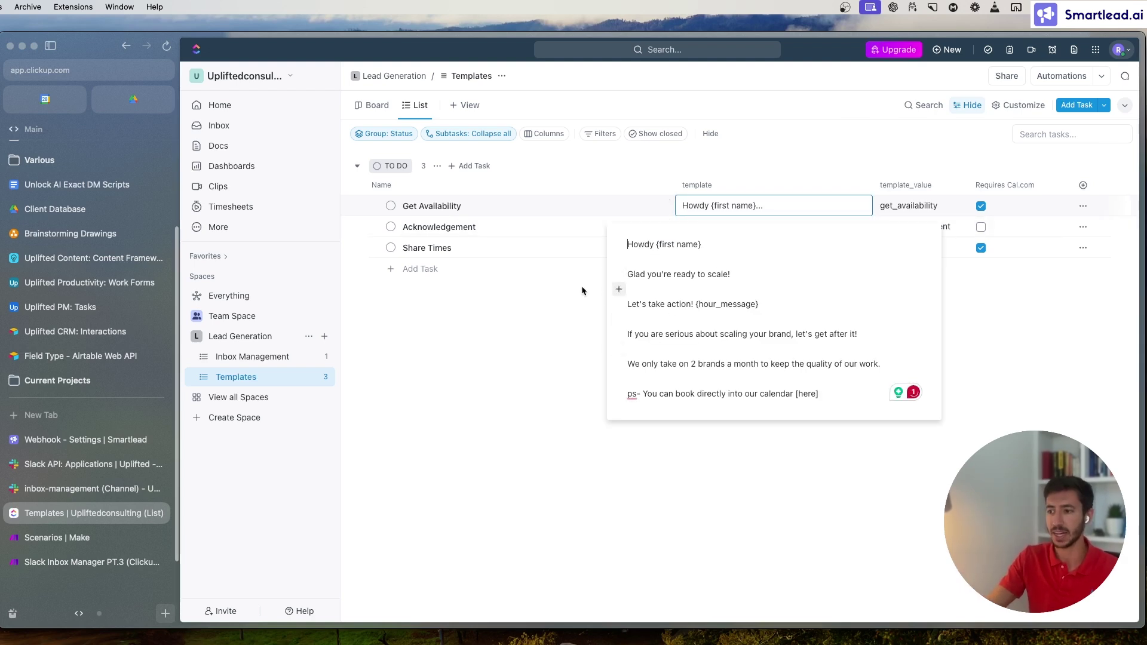
drag(655, 241, 701, 243)
key(Right)
key(Return)
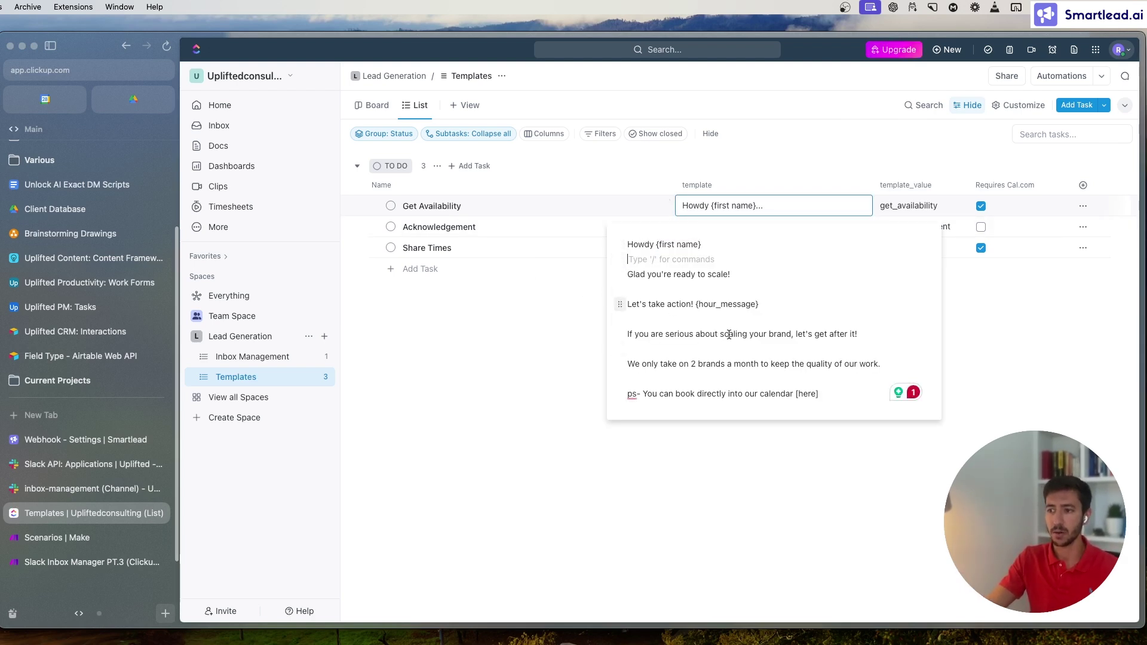
Highlight the {first name} and {hour_message} placeholders in the Get Availability template text
drag(656, 244, 702, 244)
key(Right)
drag(695, 304, 760, 304)
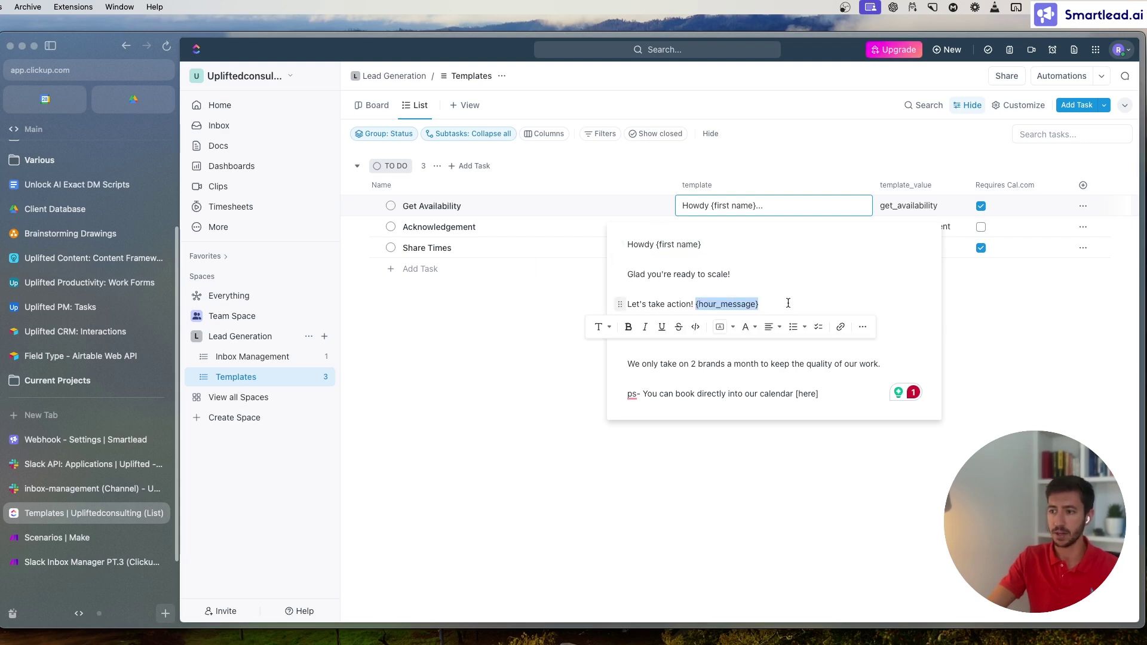
key(Right)
Switch to Slack and submit the Templated Response form with the Get Availability template selected
click(82, 493)
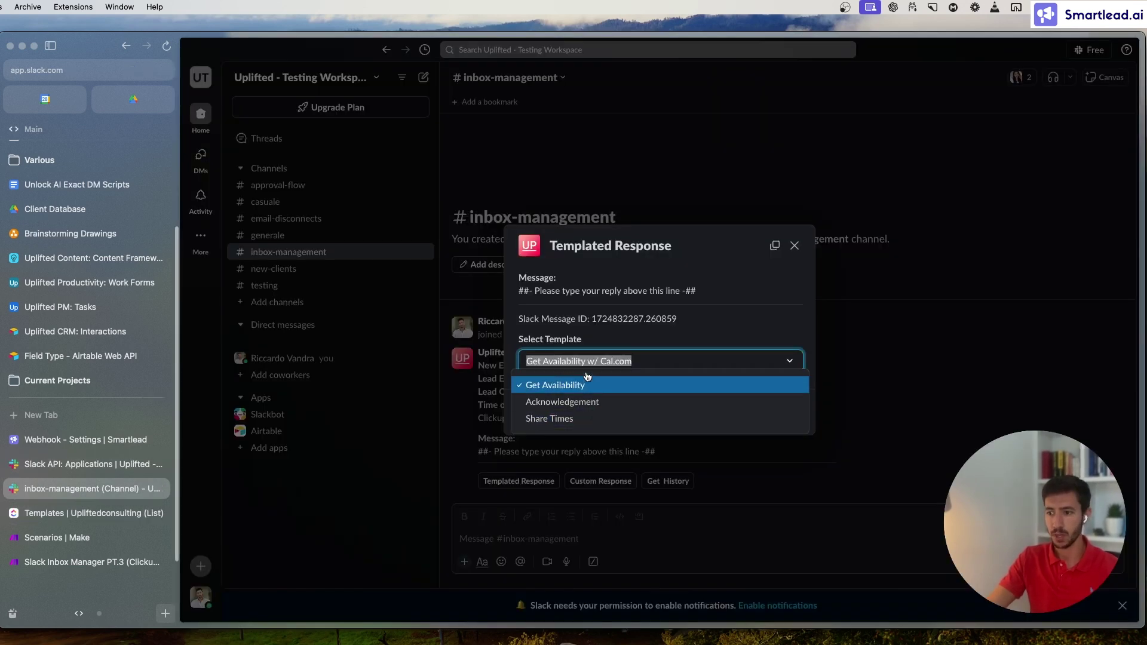
click(665, 374)
click(760, 412)
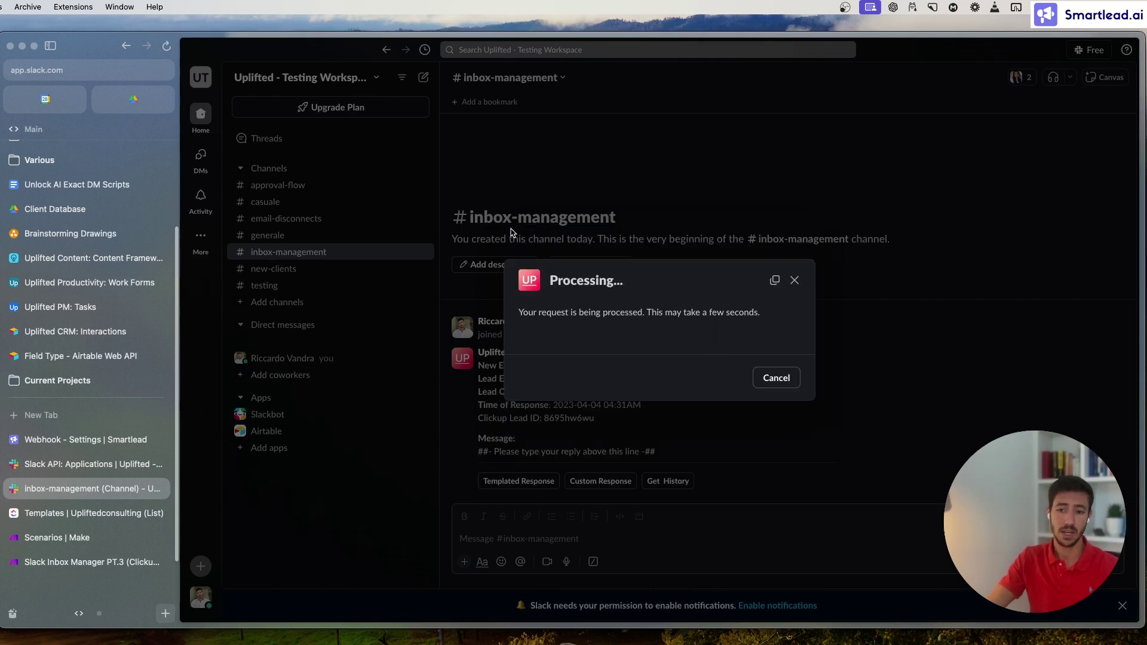
Switch to the Make scenario and look over the availability and Message Creation routes, including the Hour Message and Update Modal modules
click(66, 562)
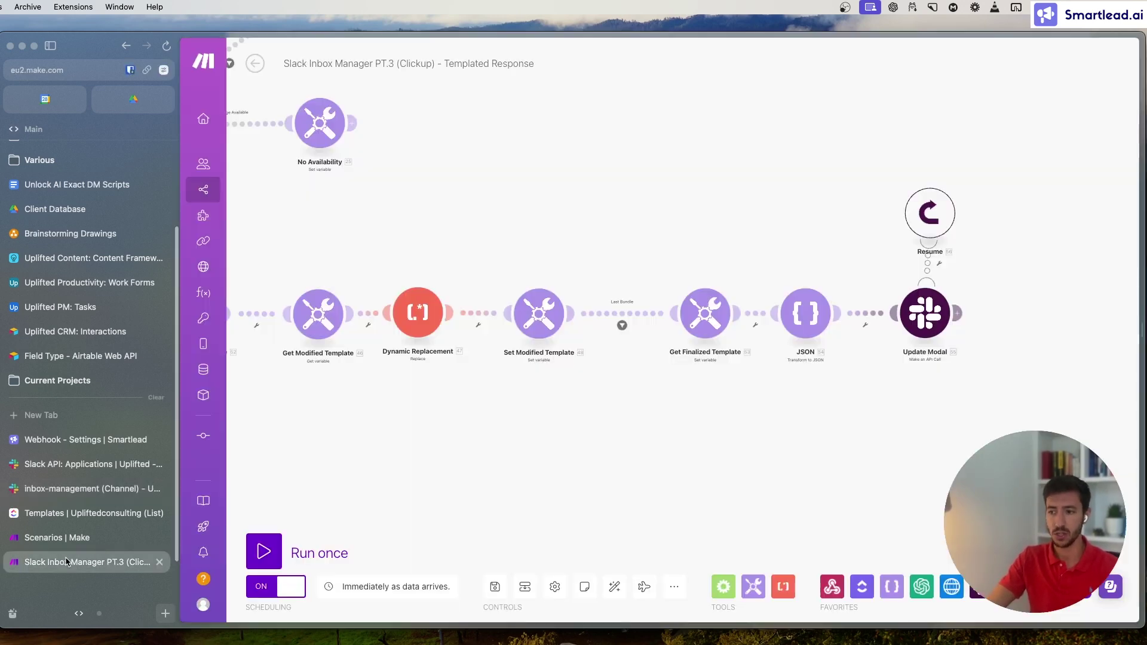
scroll(539, 447, down, 3)
scroll(753, 446, up, 3)
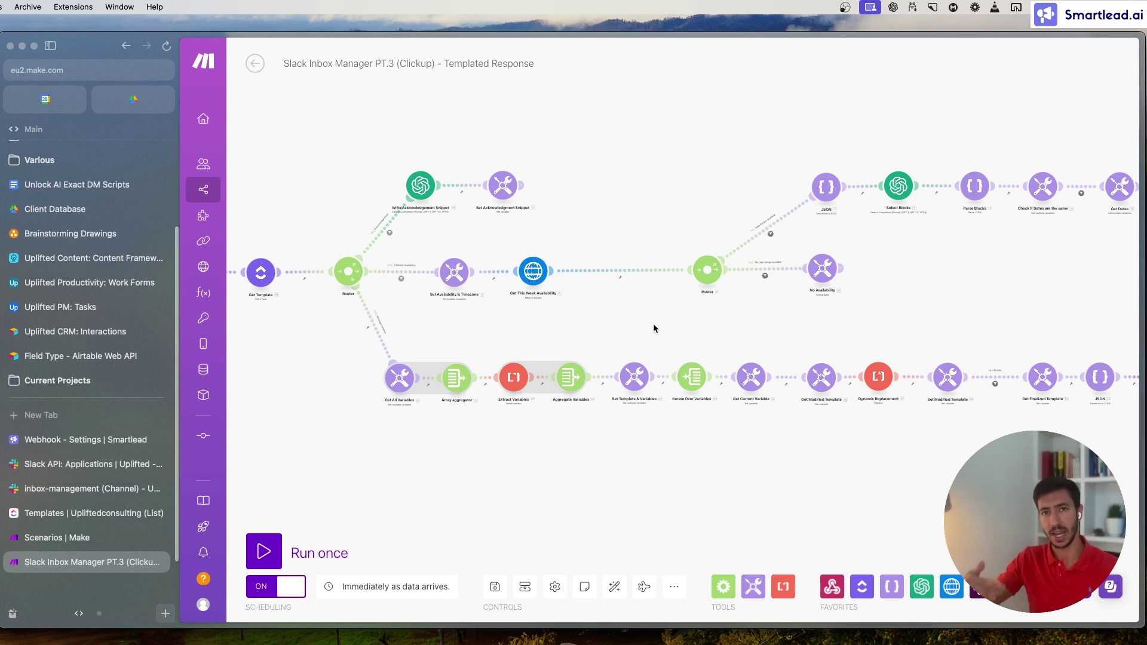
scroll(829, 332, right, 10)
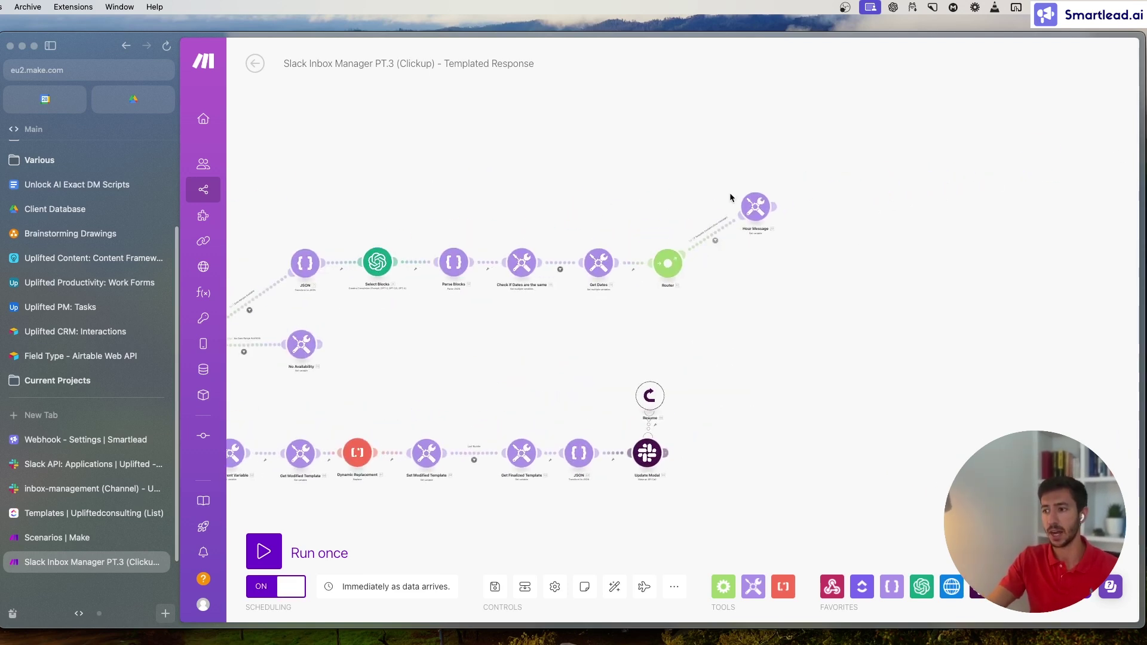
scroll(761, 226, left, 10)
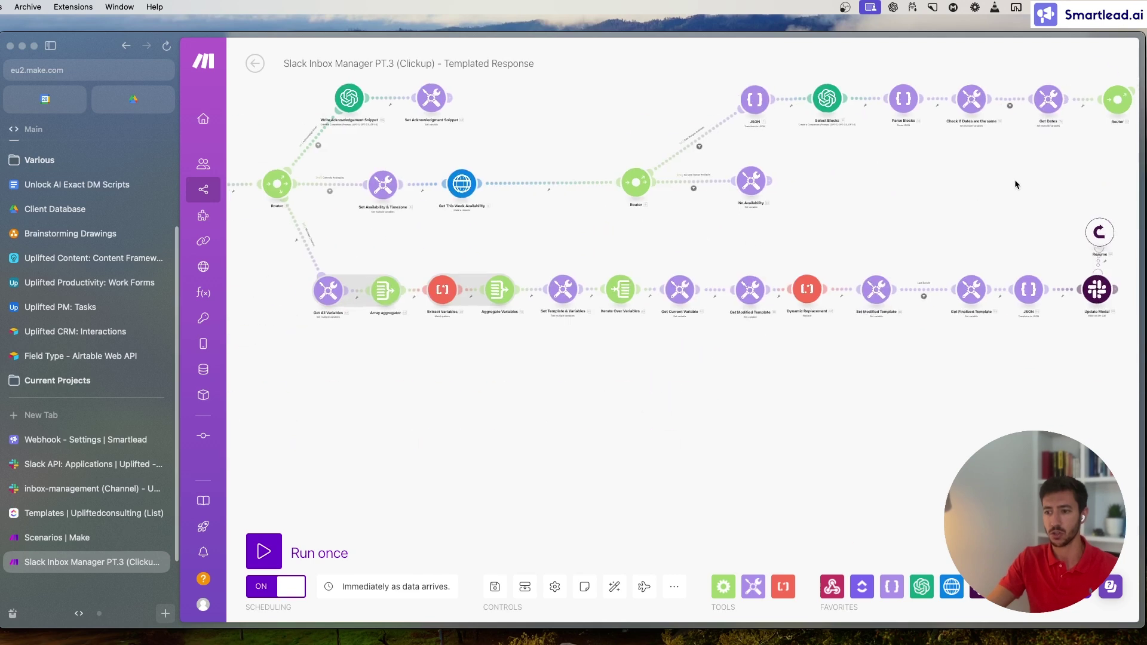
scroll(343, 376, up, 5)
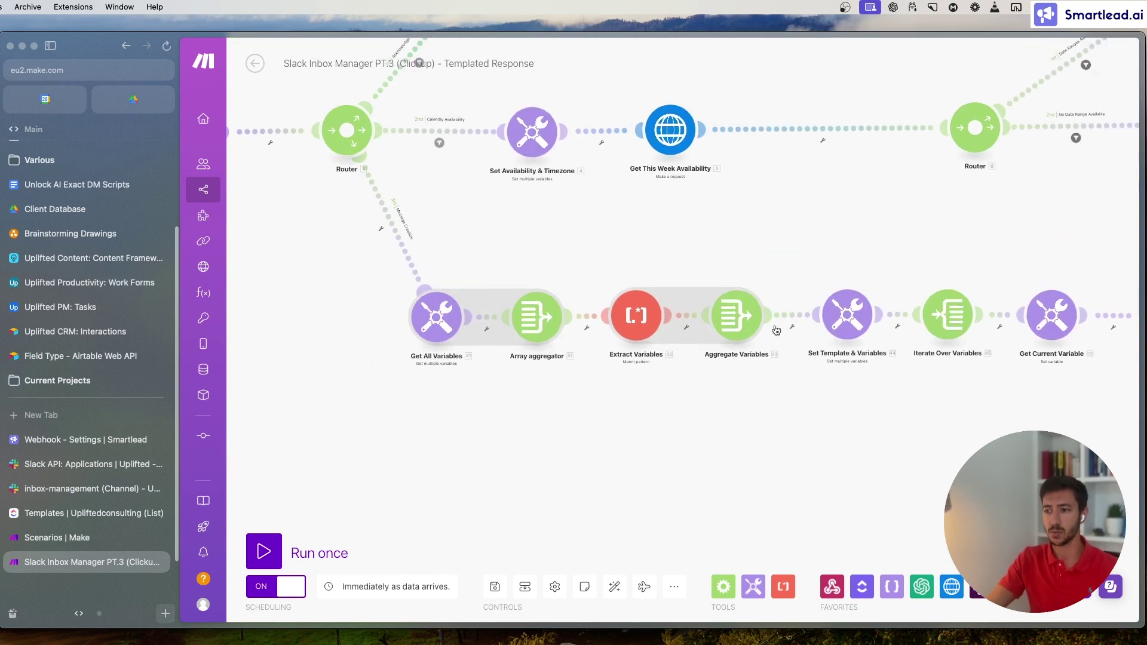
scroll(848, 398, right, 5)
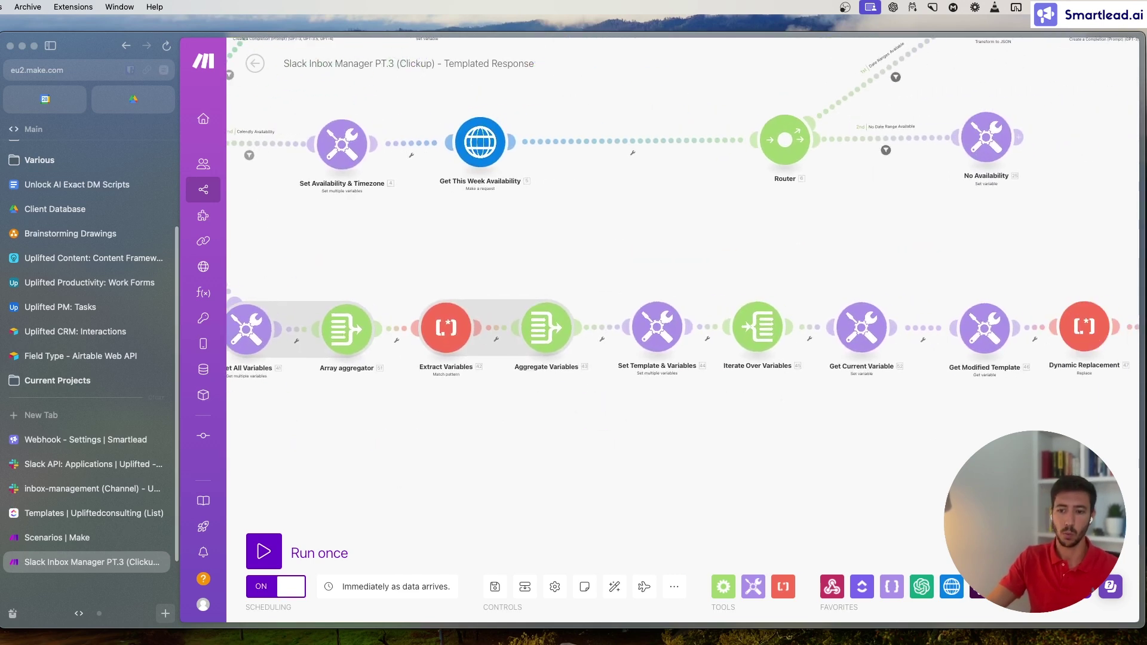
Return to Slack, enlarge the Response Draft message box, and highlight the first name in the greeting
click(80, 489)
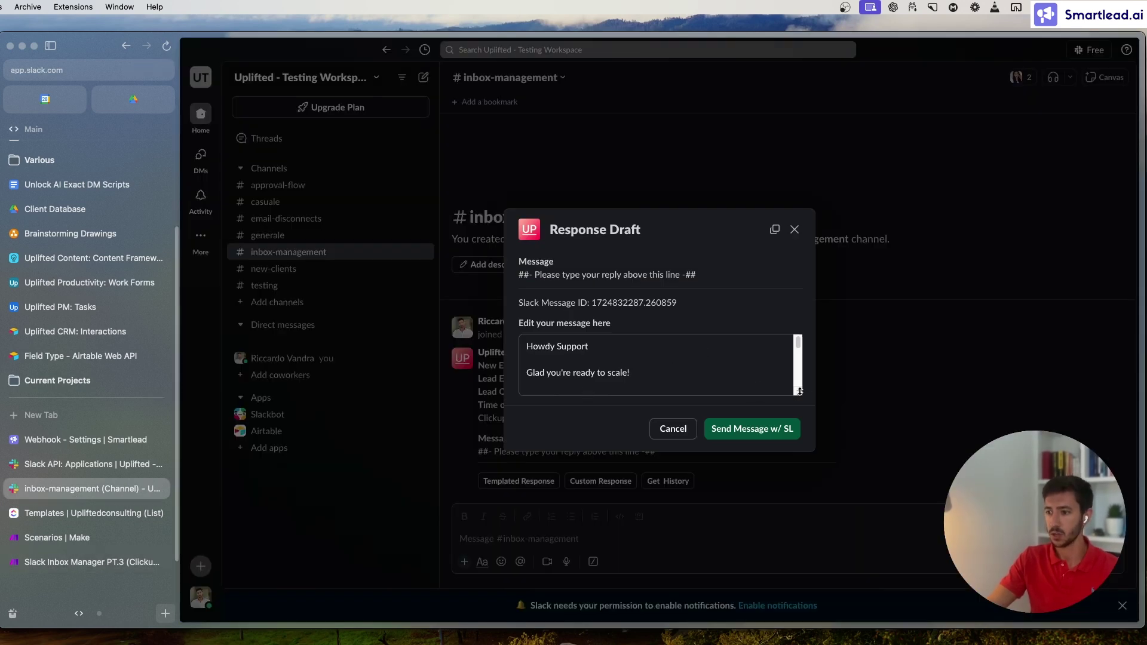
drag(799, 392, 767, 526)
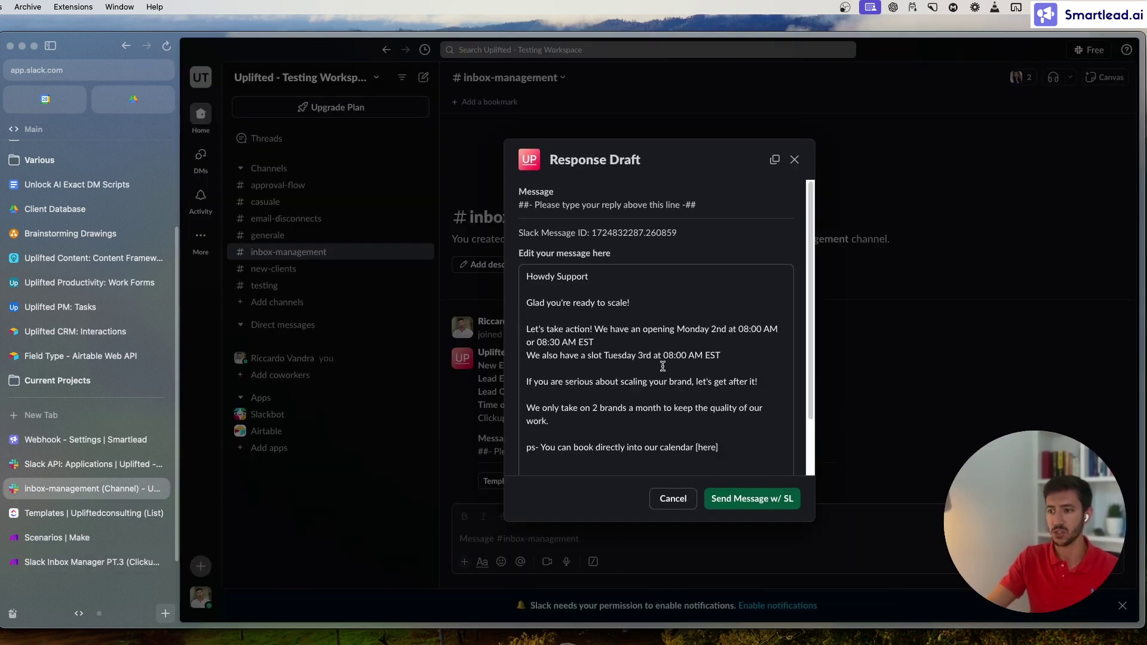
double_click(580, 277)
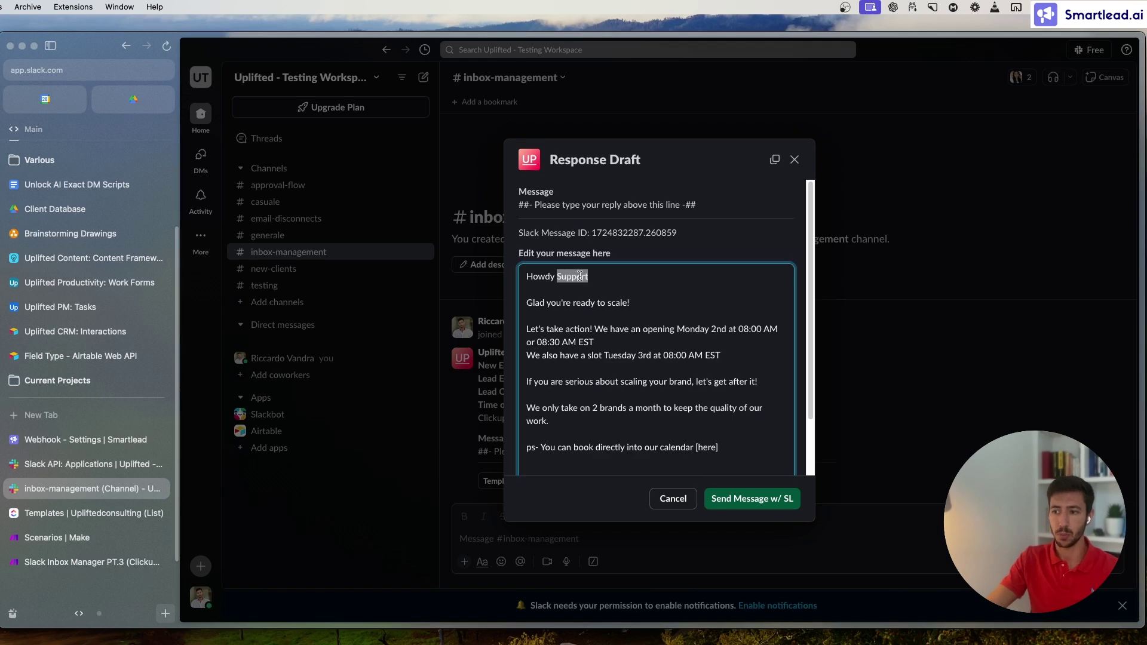
Switch to ClickUp, open the Inbox Management list, and check the lead's First Name column
click(94, 512)
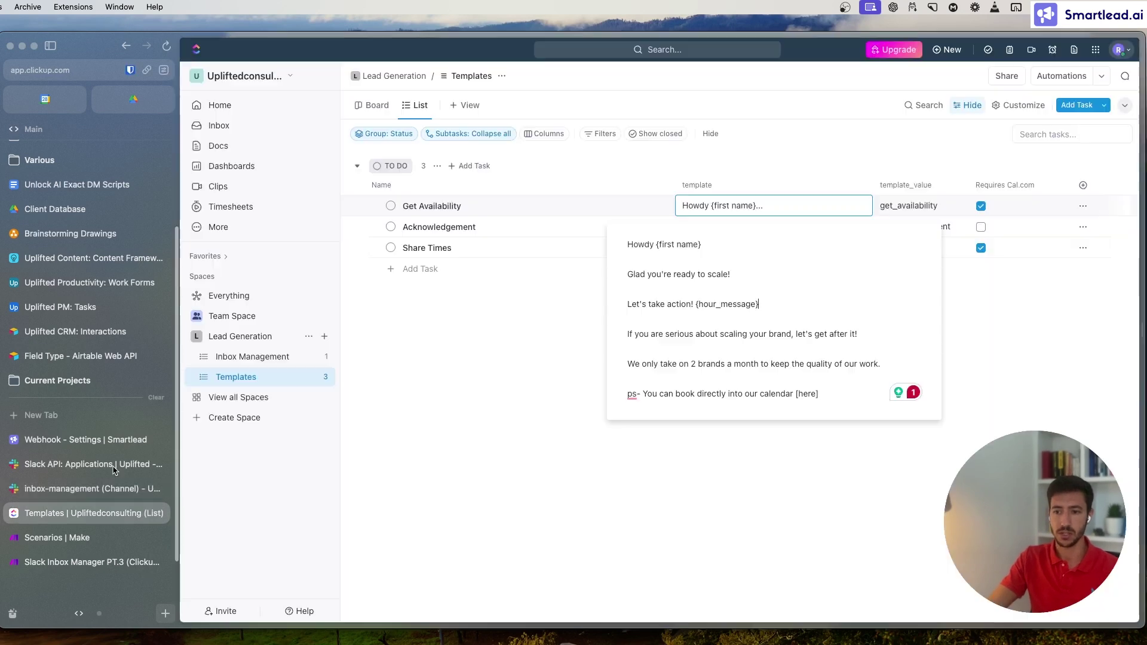
click(252, 356)
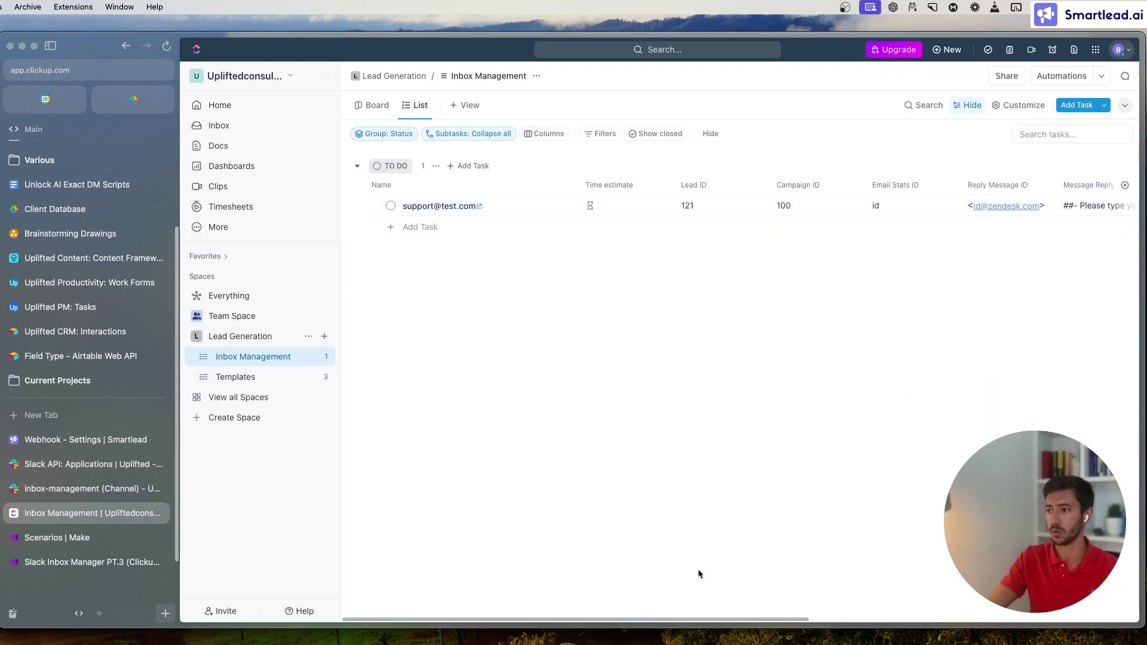
drag(628, 624, 843, 623)
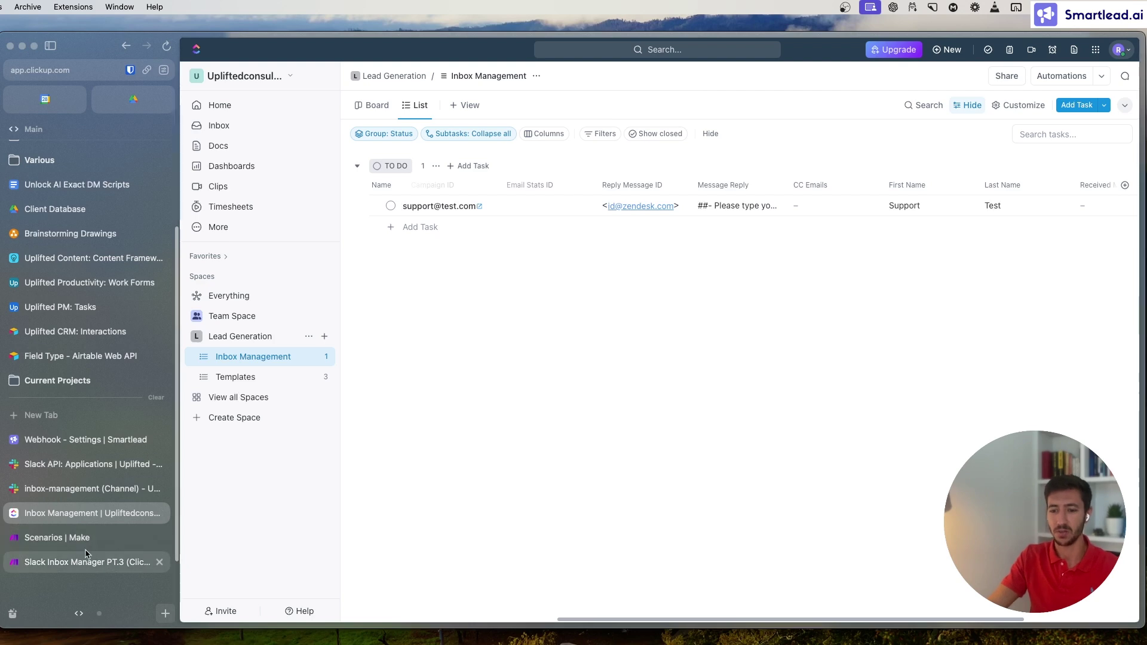
Go back to the Slack Response Draft and highlight the opening line and the available time slots while reading the message
click(95, 488)
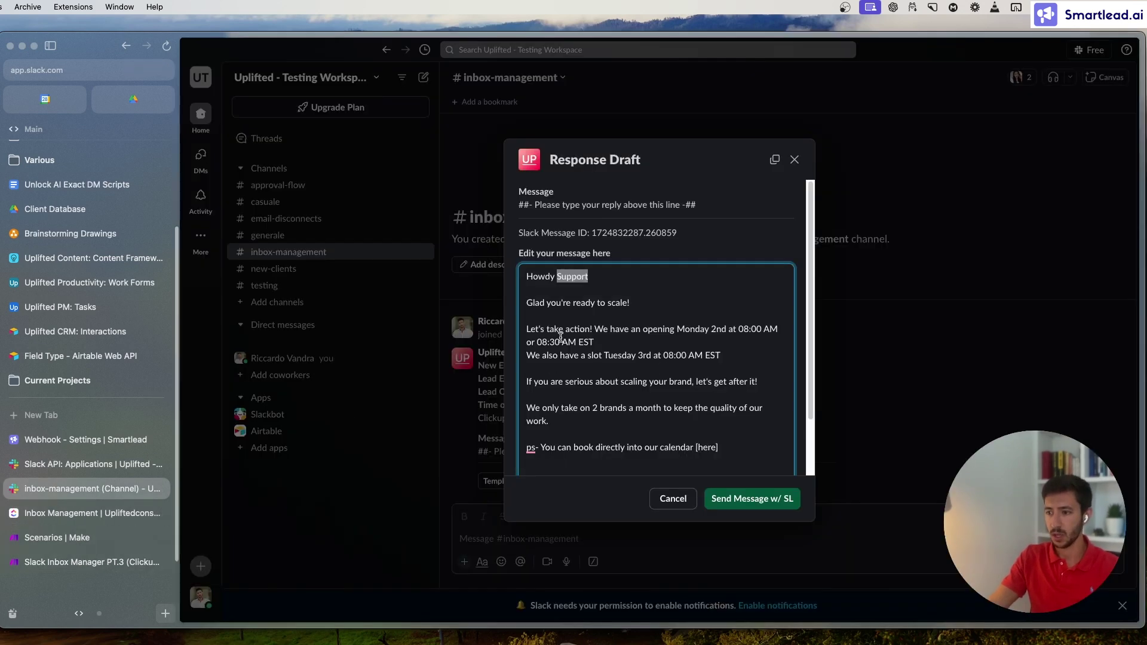
drag(527, 303, 634, 302)
click(634, 303)
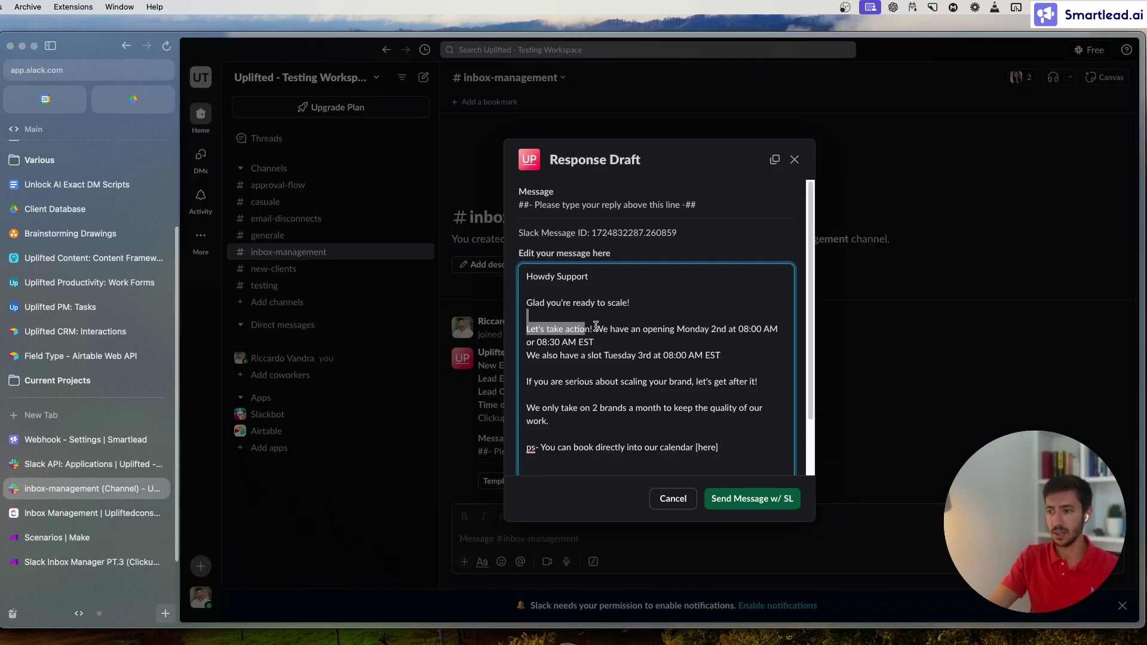
mouse_move(595, 342)
mouse_down()
mouse_move(723, 355)
mouse_move(601, 327)
mouse_move(732, 353)
mouse_move(651, 355)
mouse_move(596, 329)
mouse_up()
click(608, 334)
double_click(602, 328)
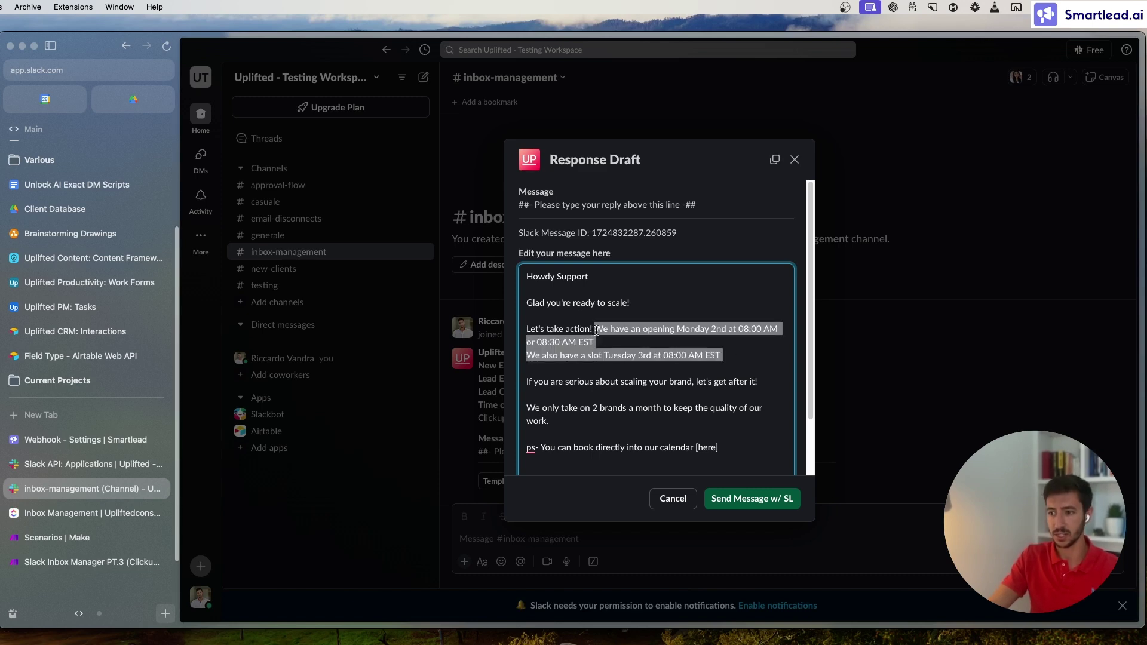
click(596, 329)
scroll(598, 392, down, 2)
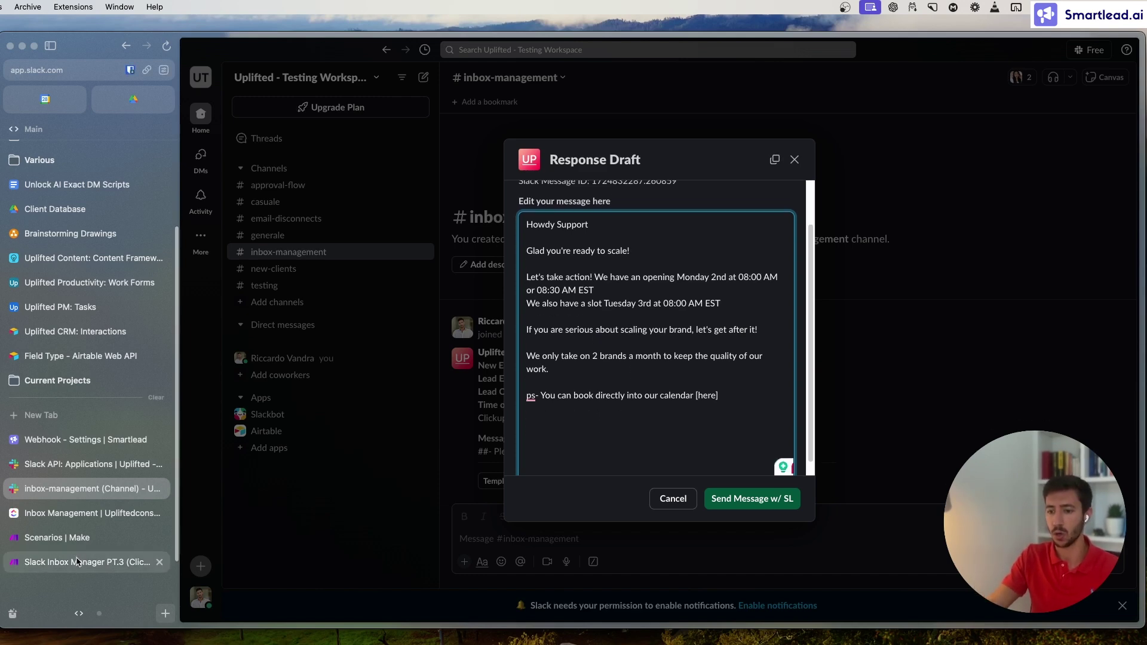
Switch to the ClickUp Templates list and add a task named "Acknowledgement w/ Time"
click(90, 512)
click(236, 377)
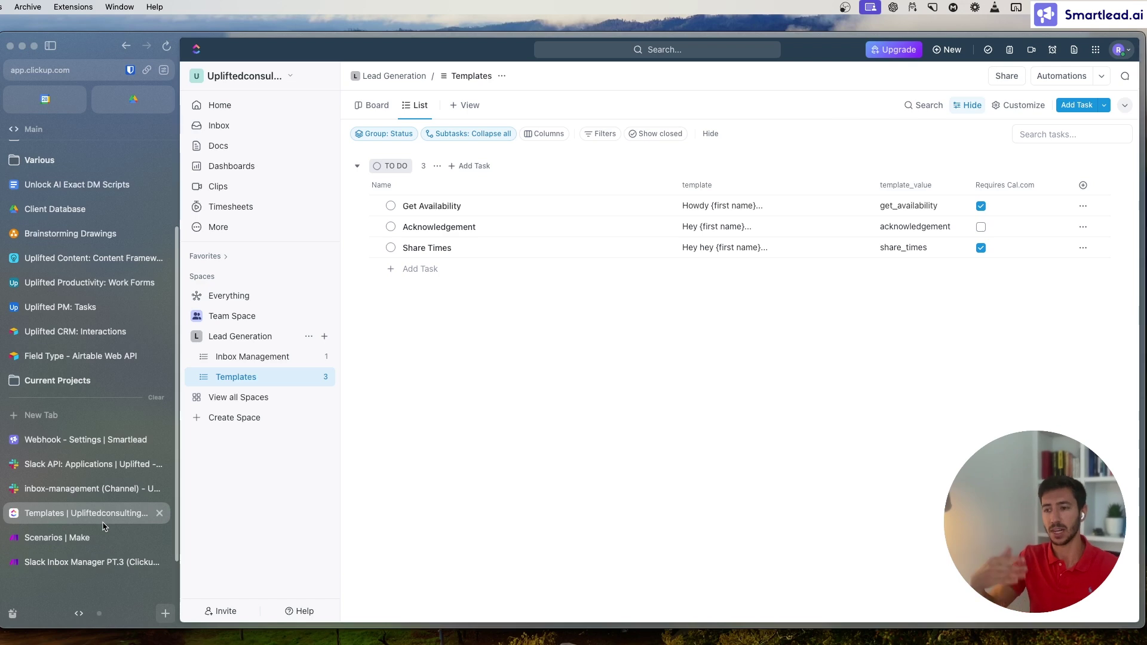
click(428, 268)
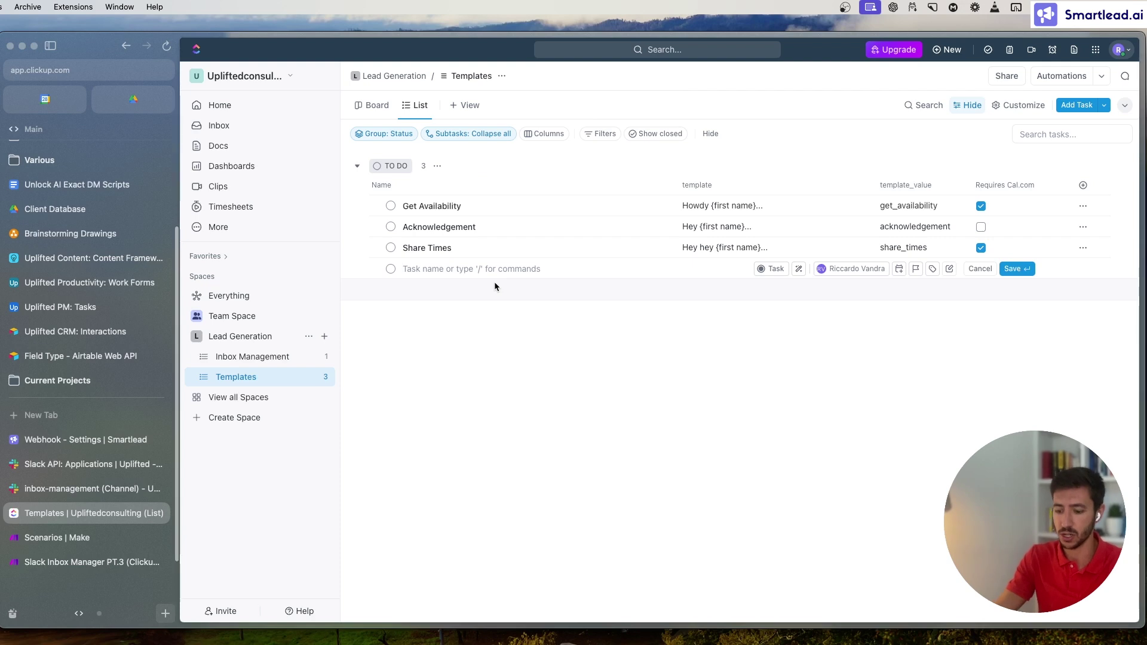
text(Hey)
key(BackSpace)
text(Acknow)
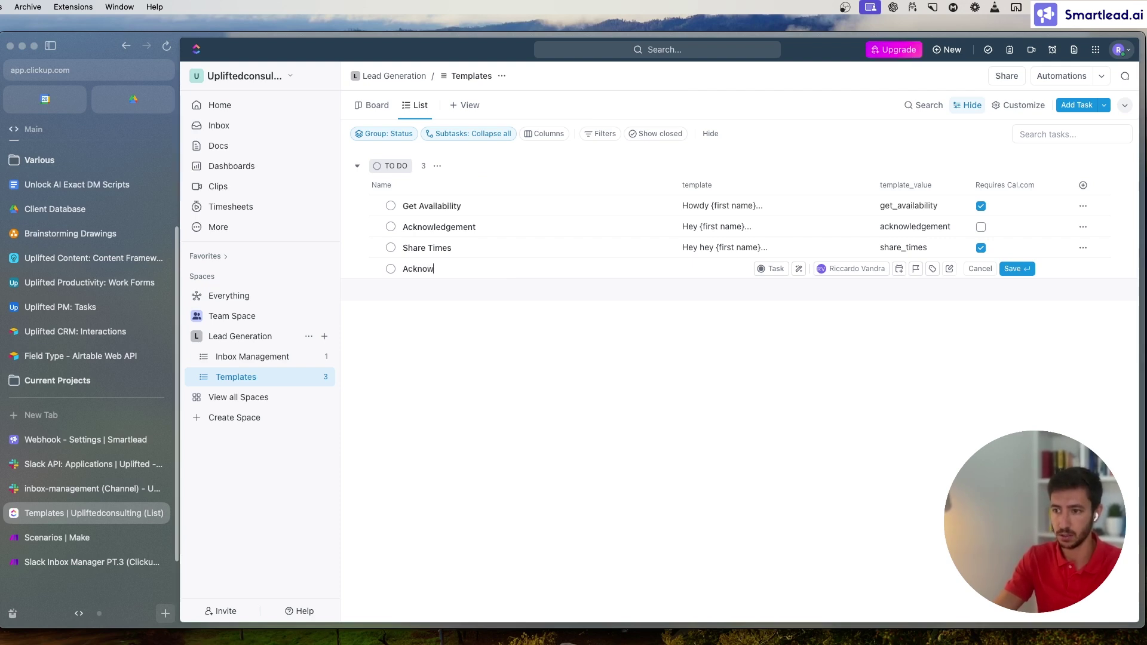
text(ledgement w/ Time)
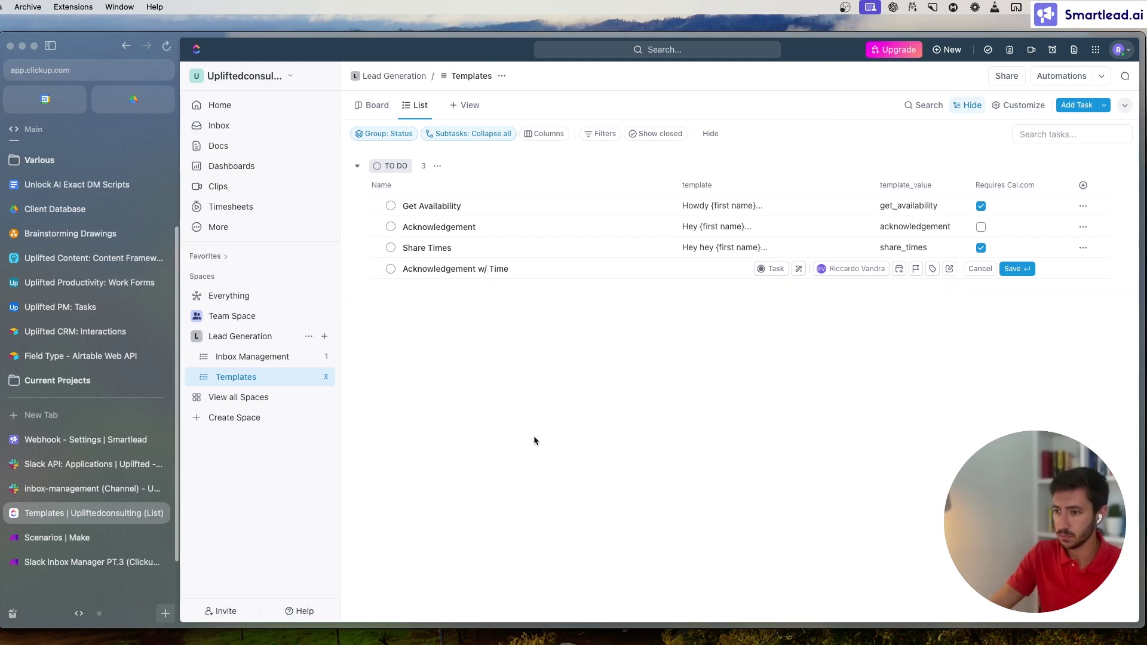
key(Return)
Copy the Acknowledgement task's template text into the template field of Acknowledgement w/ Time
click(752, 230)
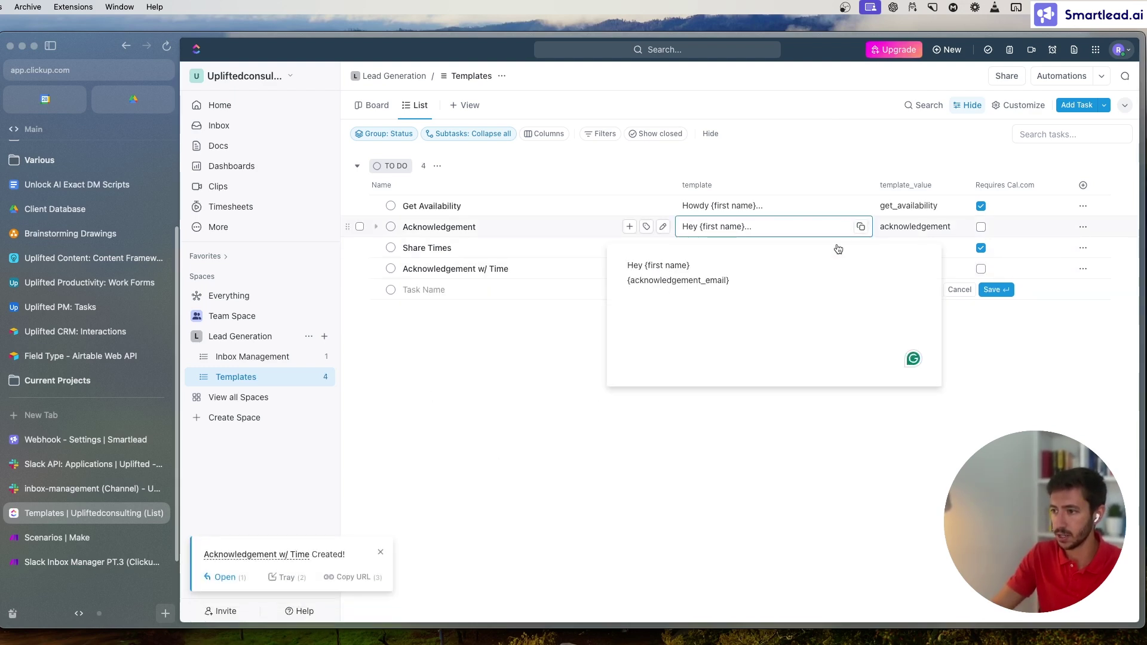
key(ctrl+a)
key(ctrl+c)
click(596, 362)
click(722, 277)
key(ctrl+v)
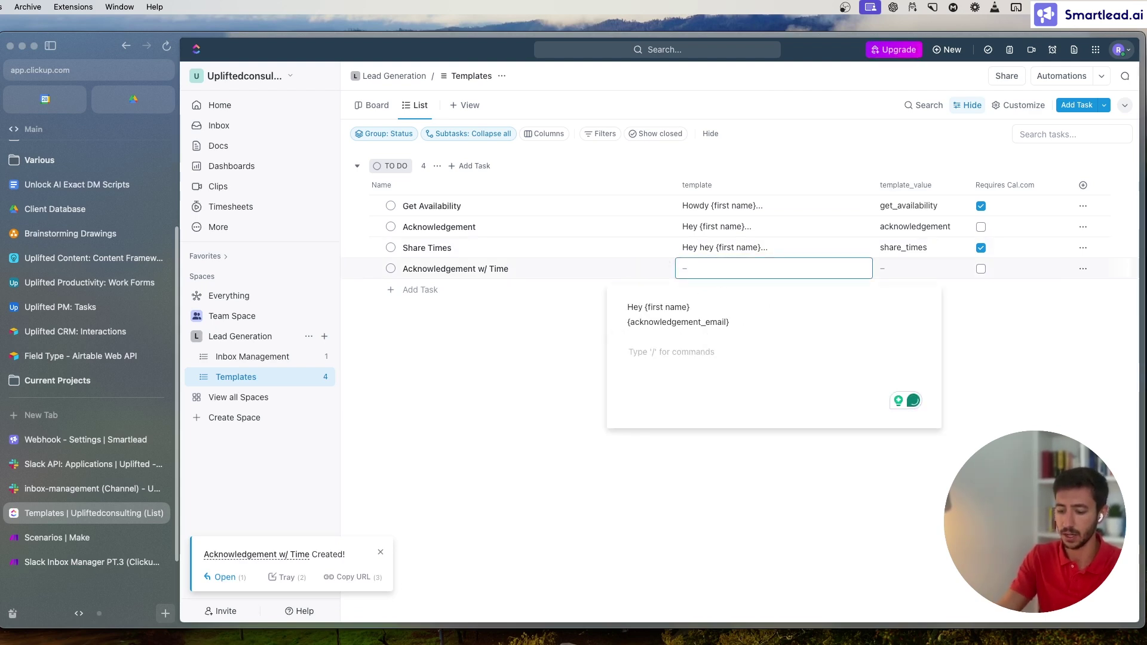
Add the lines "I'm available at {date_1} {time_1_1}" and "How does that work for you ??" below the pasted template text
text(I'm available at {date)
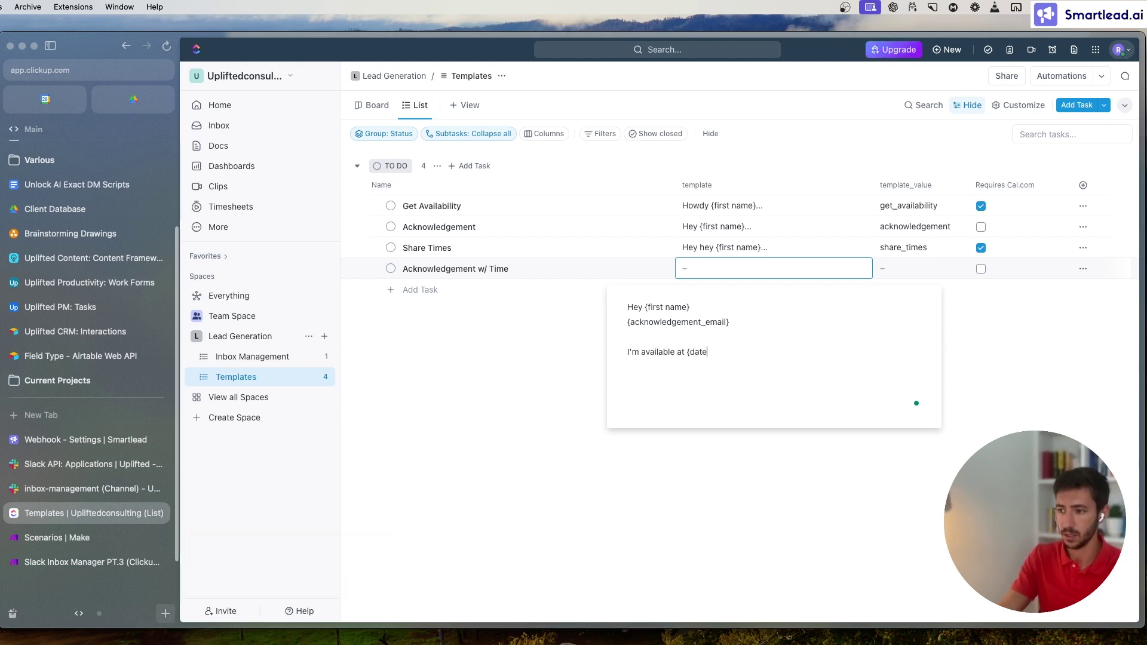
text(_1} {time_1_1)
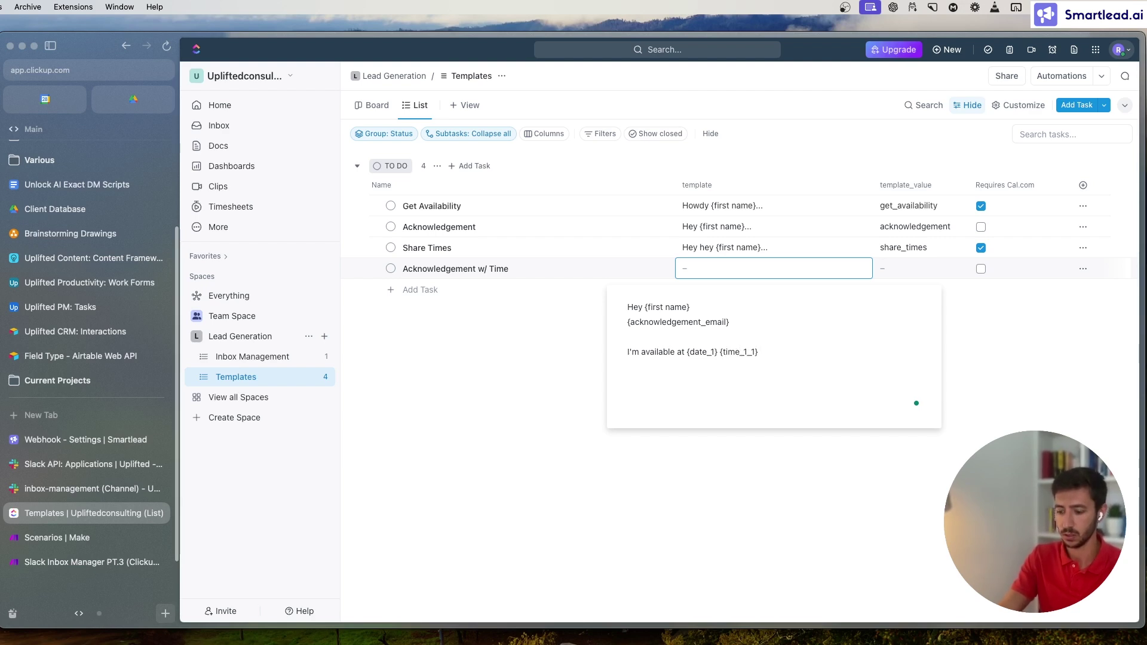
key(Return)
key(Return)
text(h)
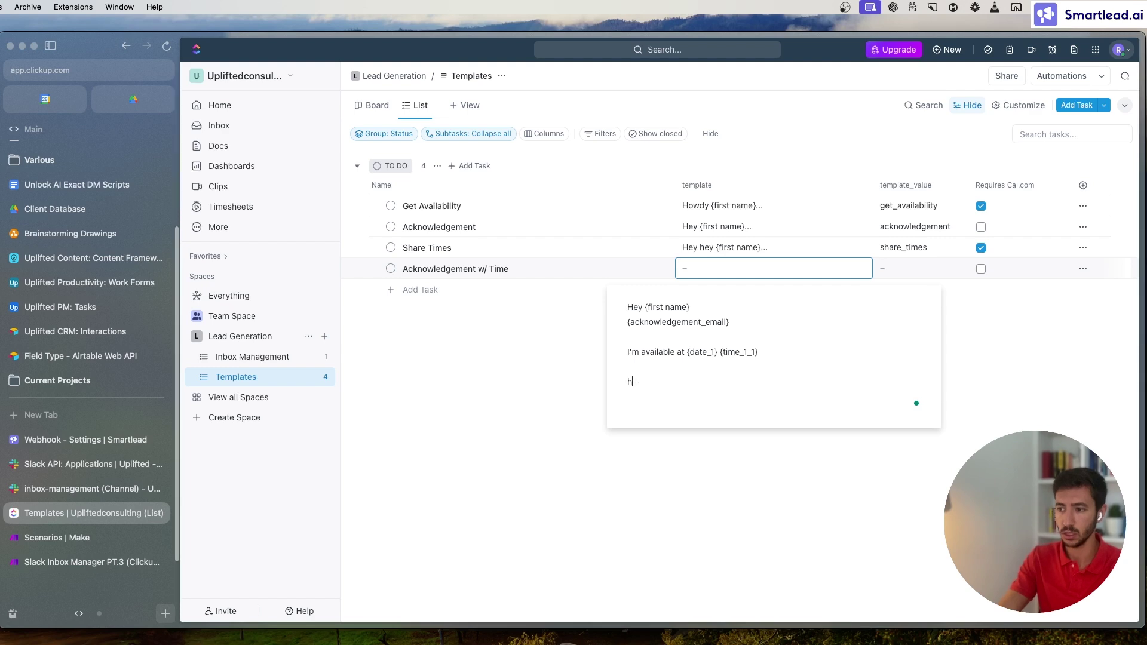
key(BackSpace)
text(How does that work)
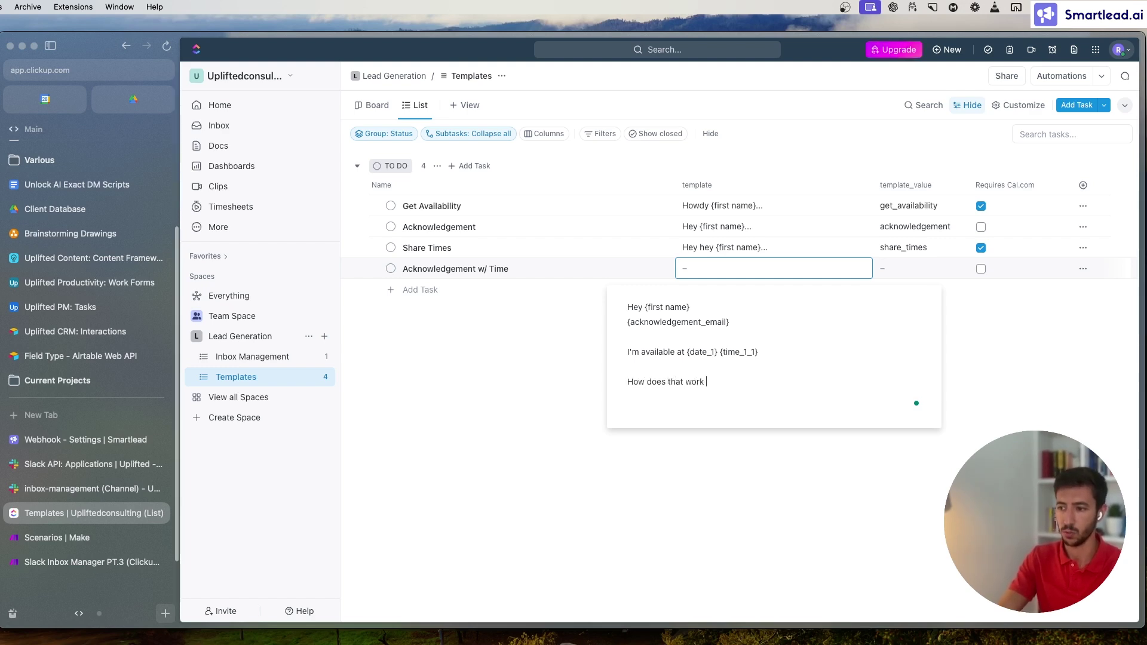
text( for yOU)
key(BackSpace)
key(BackSpace)
text(ou)
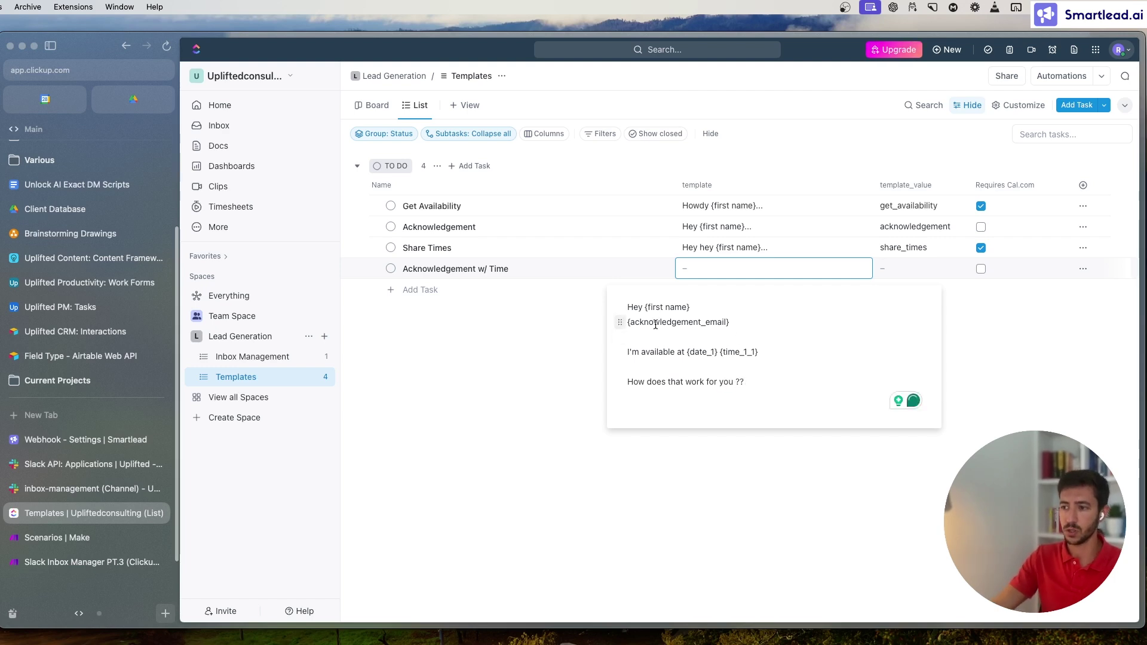
Point out the {acknowledgement_email} placeholder, and examine the Write Acknowledgement Snippet module on the Make scenario's Acknowledge Email route
drag(653, 322, 715, 322)
click(700, 322)
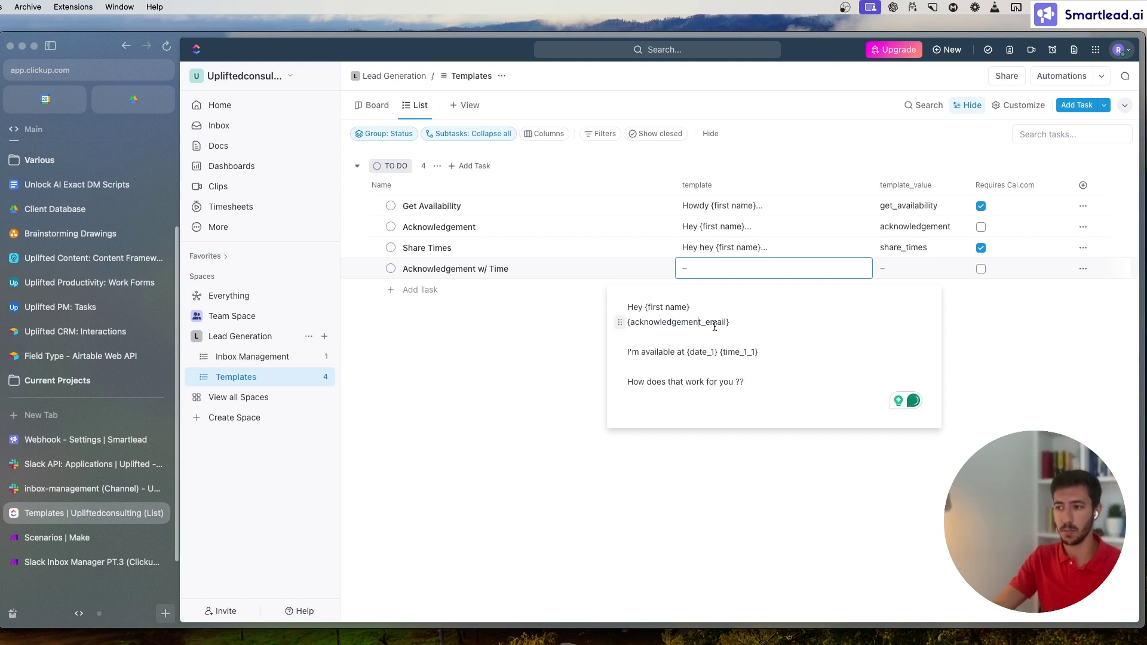
click(78, 561)
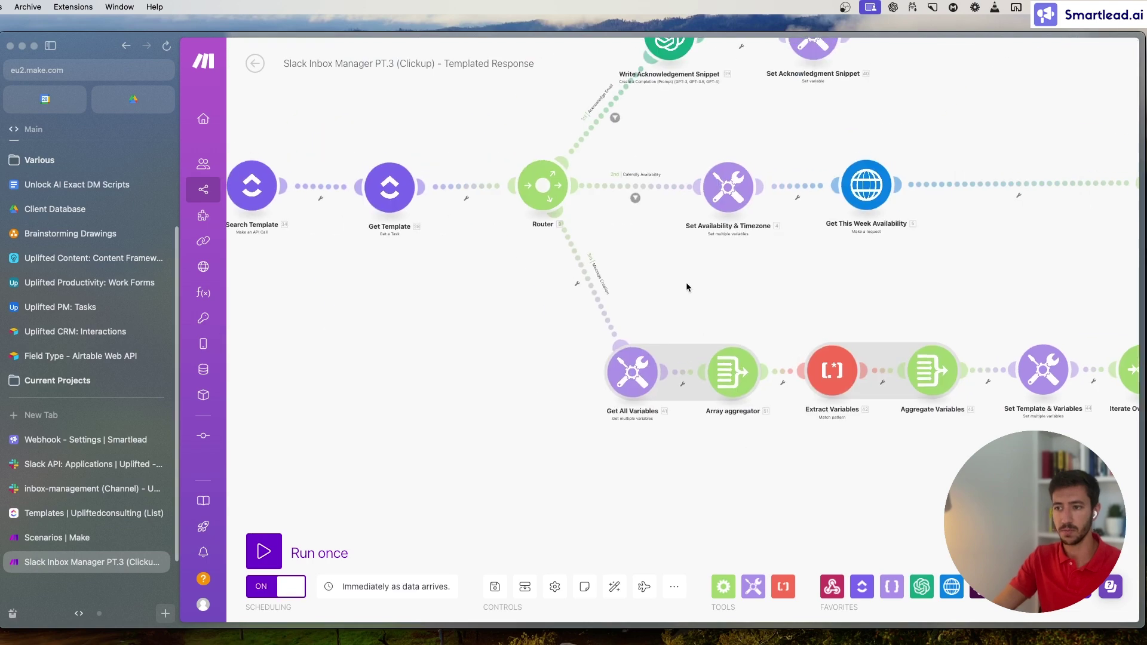
scroll(642, 358, right, 5)
scroll(776, 328, left, 6)
scroll(640, 340, right, 3)
scroll(836, 326, left, 4)
scroll(826, 197, left, 10)
scroll(683, 225, up, 5)
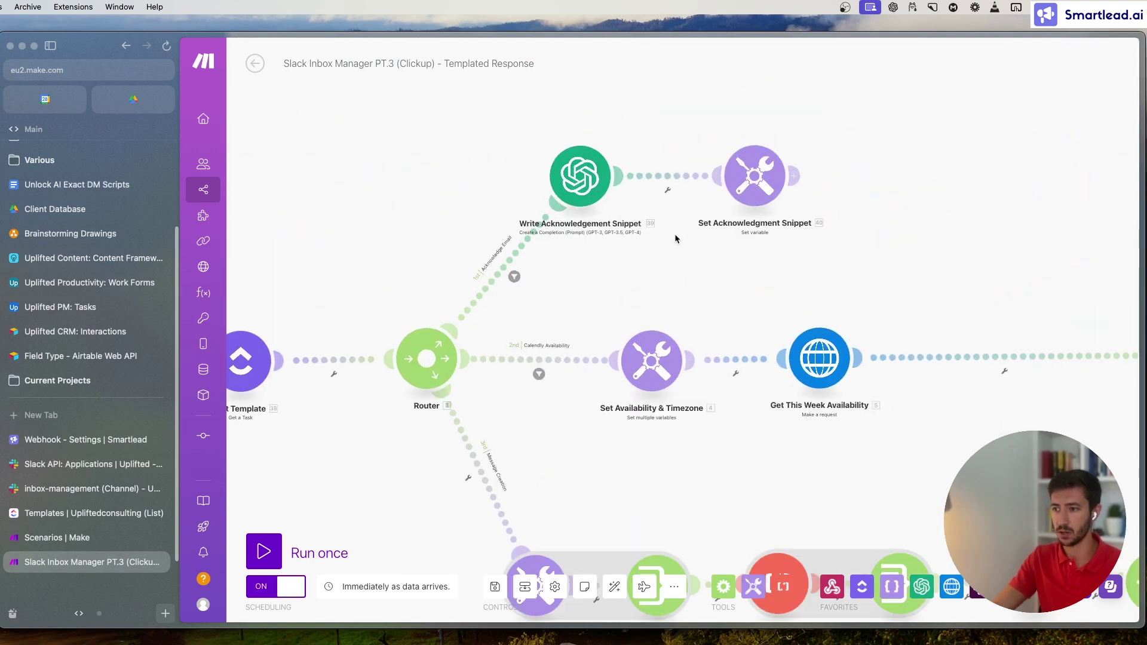
click(561, 164)
click(423, 137)
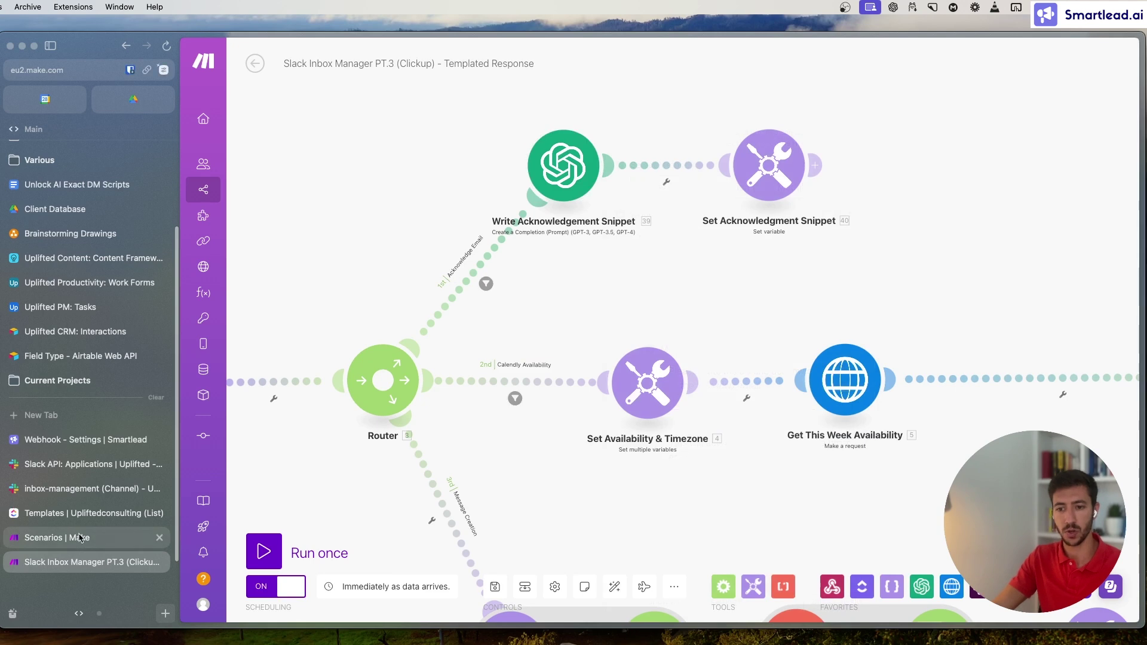
Return to the ClickUp Templates list, point out the {date_1} {time_1_1} placeholders and finish editing the Acknowledgement w/ Time template text
click(83, 488)
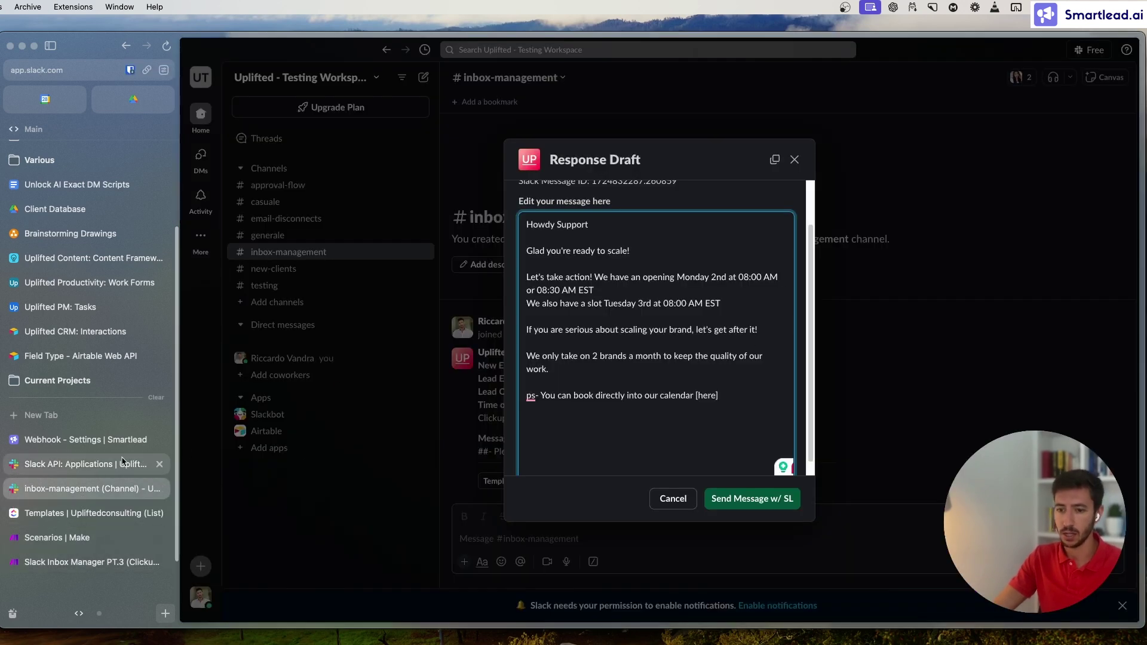
click(90, 513)
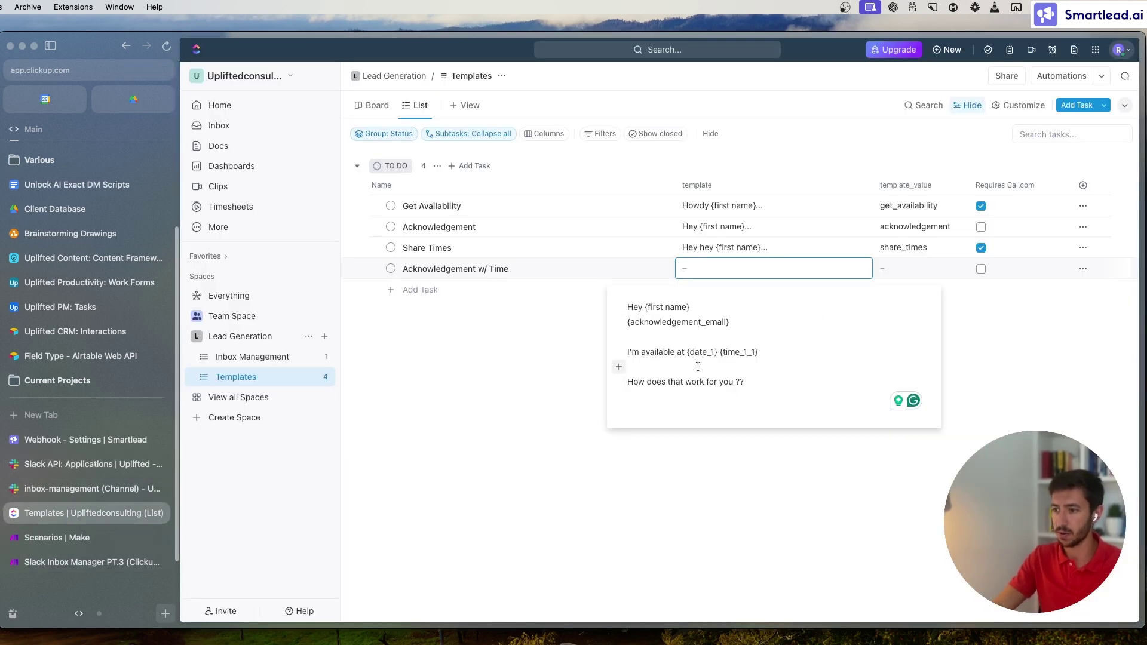
drag(686, 352, 781, 351)
click(525, 450)
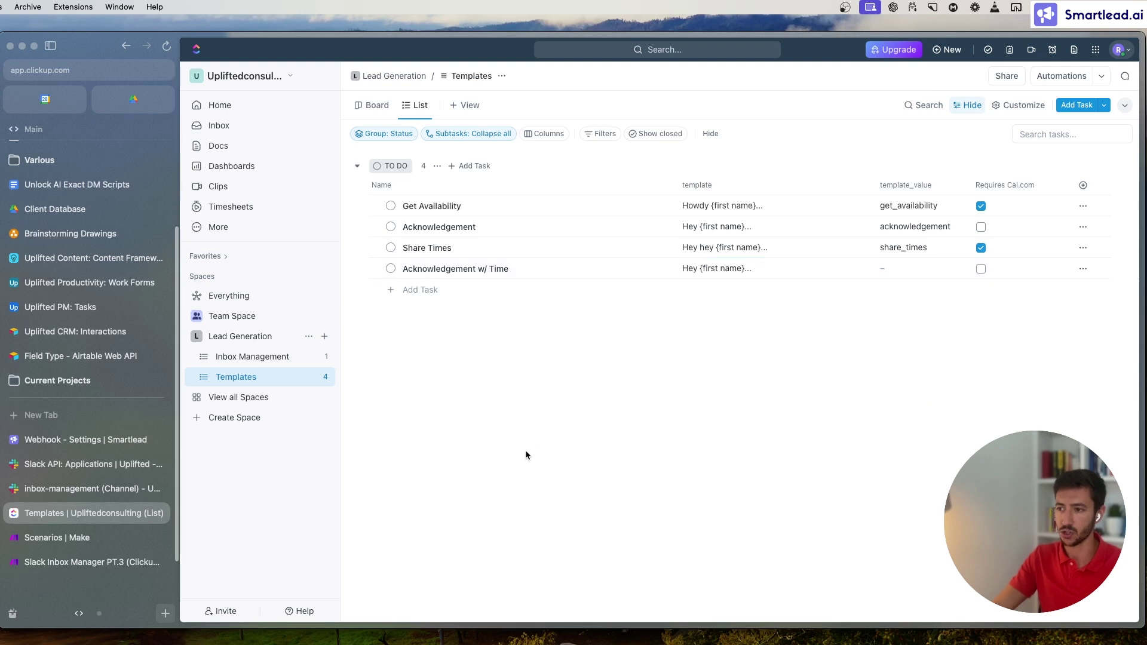
Set Acknowledgement w/ Time's template_value to the Acknowledgement task's value extended with "time", and enable its Requires Cal.com option
click(890, 272)
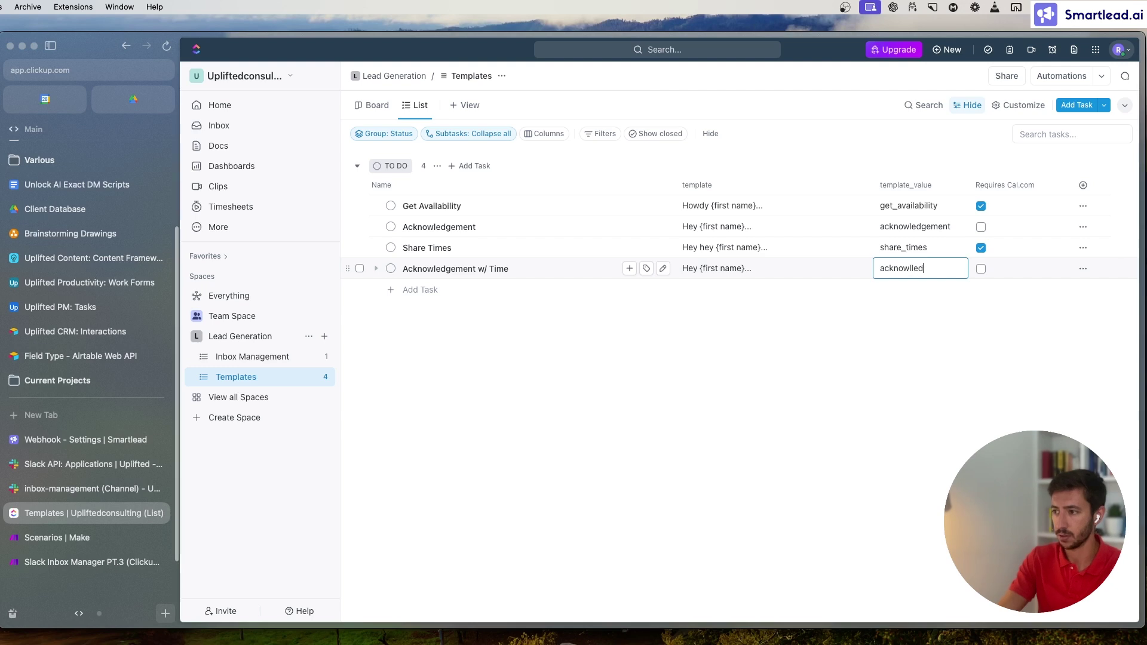
click(932, 227)
double_click(955, 226)
key(super+c)
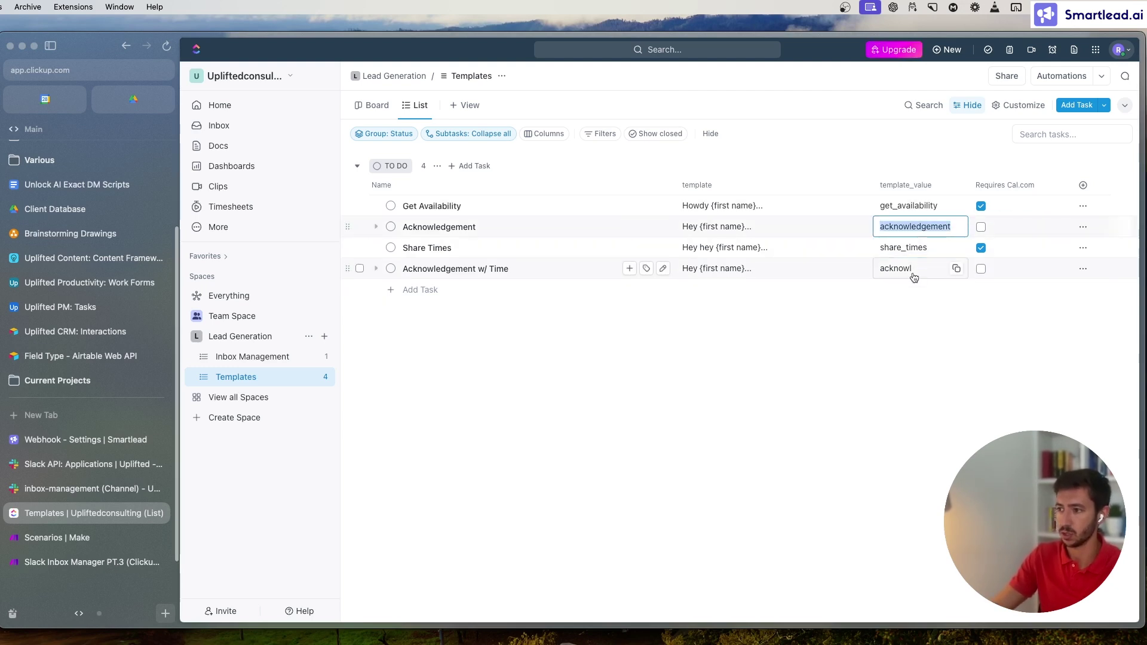
click(950, 268)
key(super+a)
key(super+v)
text(time)
click(849, 360)
click(981, 269)
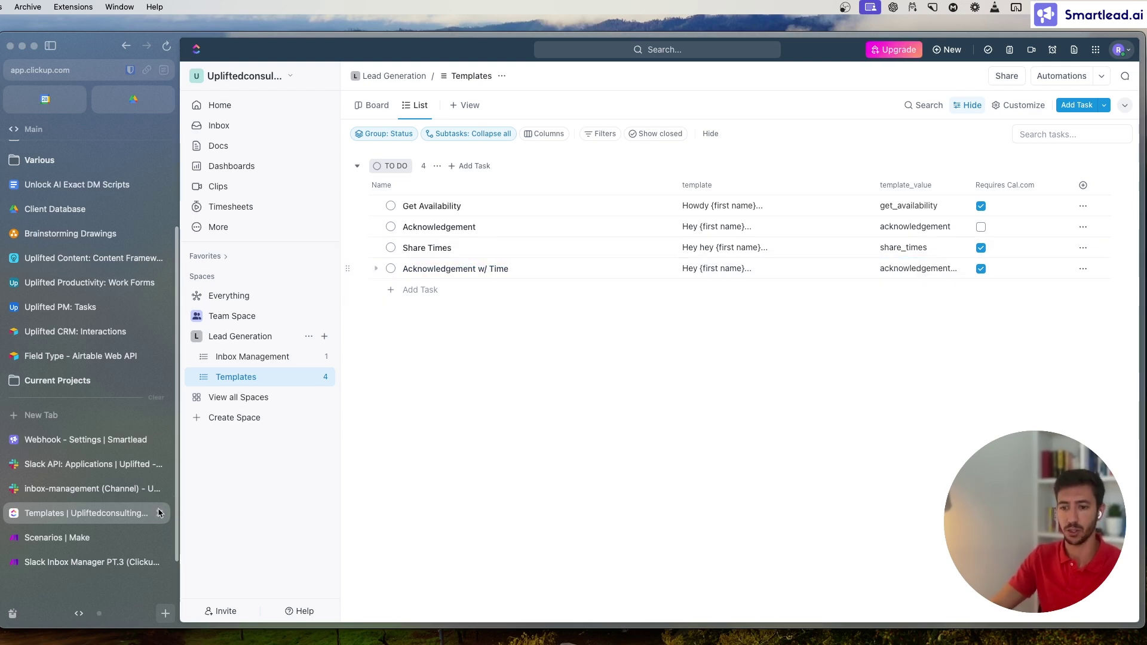
Switch to Slack, discard the open response draft and submit a Templated Response with the Acknowledgement w/ Time template
click(90, 489)
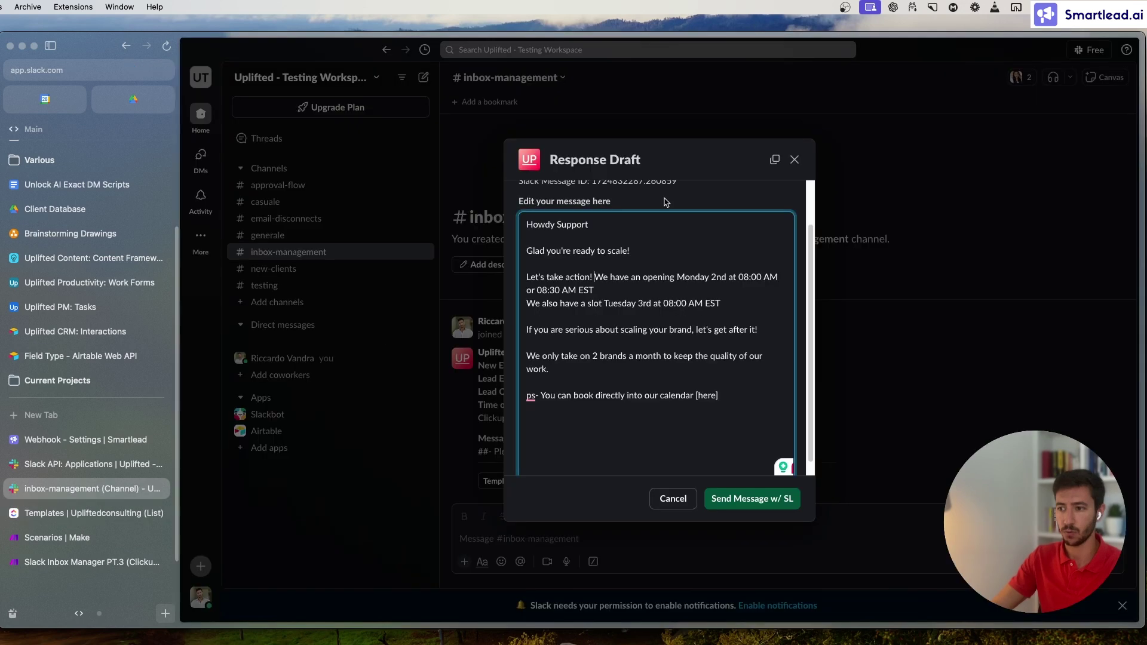
click(794, 160)
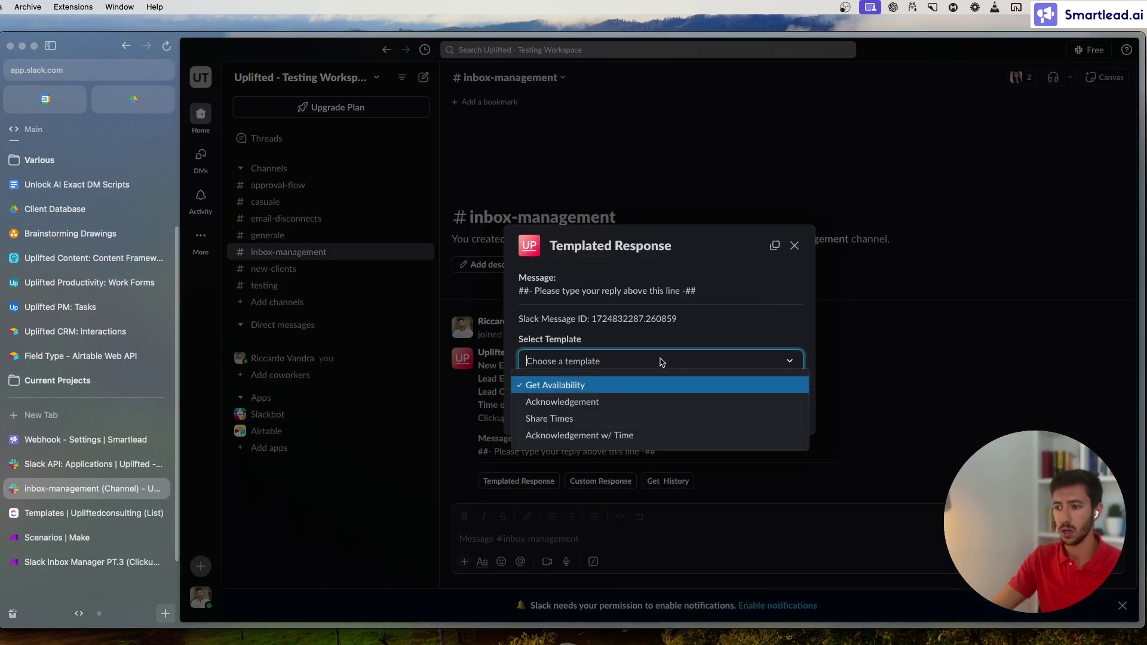
click(591, 436)
click(761, 412)
Switch to Make and examine the router branches of the Slack Inbox Manager PT.3 Templated Response scenario
click(68, 557)
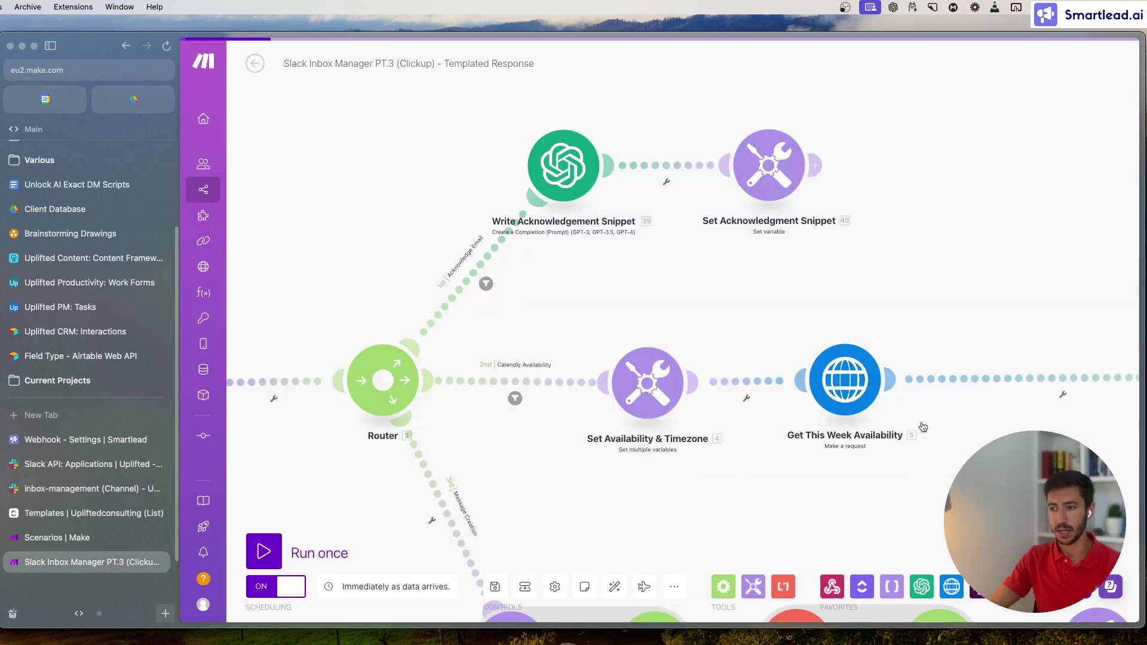
scroll(627, 395, down, 5)
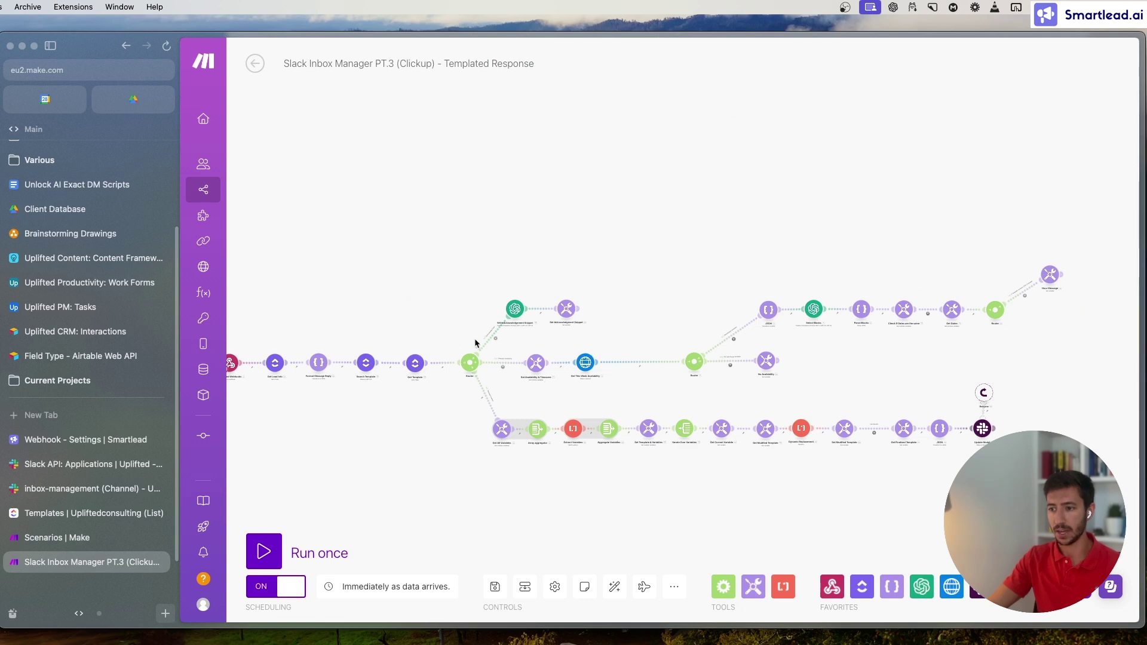
scroll(509, 313, up, 3)
scroll(668, 371, down, 5)
scroll(668, 372, right, 5)
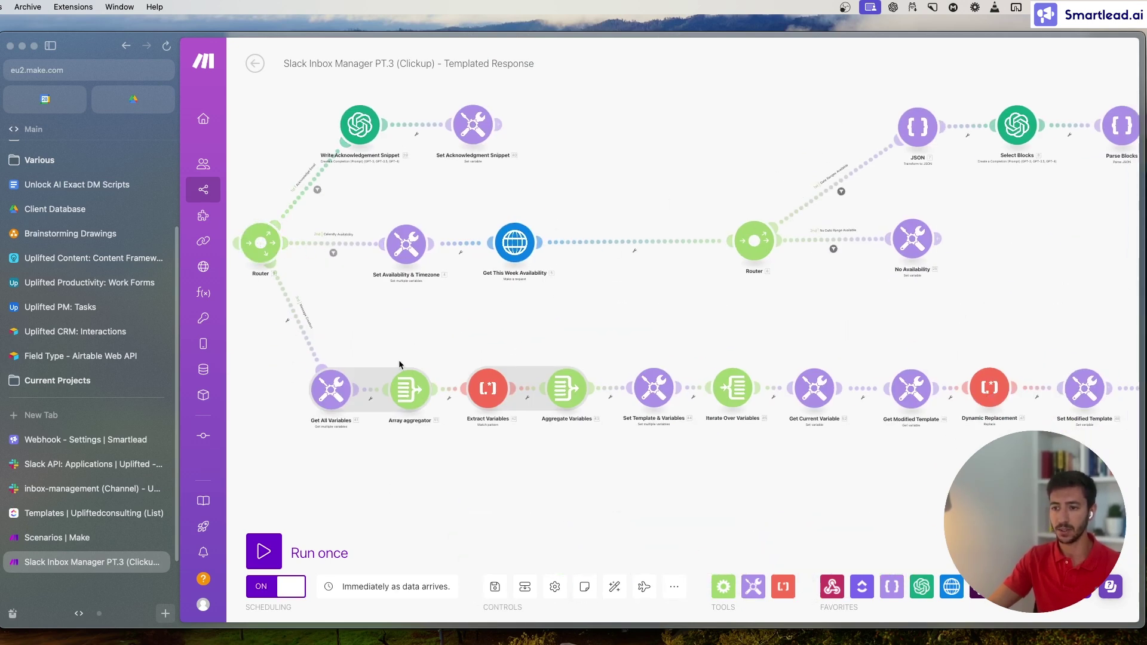
Return to Slack, enlarge the Response Draft message box and review the generated acknowledgement sentence and proposed time
key(ctrl+Tab)
key(ctrl+Tab)
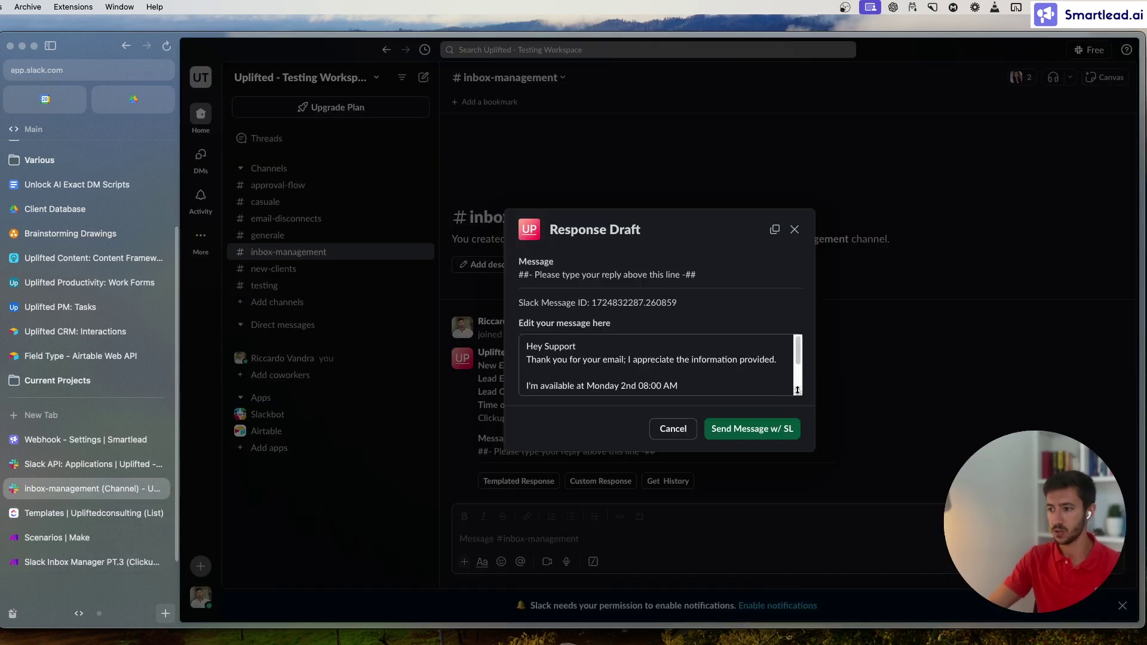
drag(797, 390, 783, 441)
drag(556, 306, 696, 323)
click(698, 332)
drag(526, 310, 738, 319)
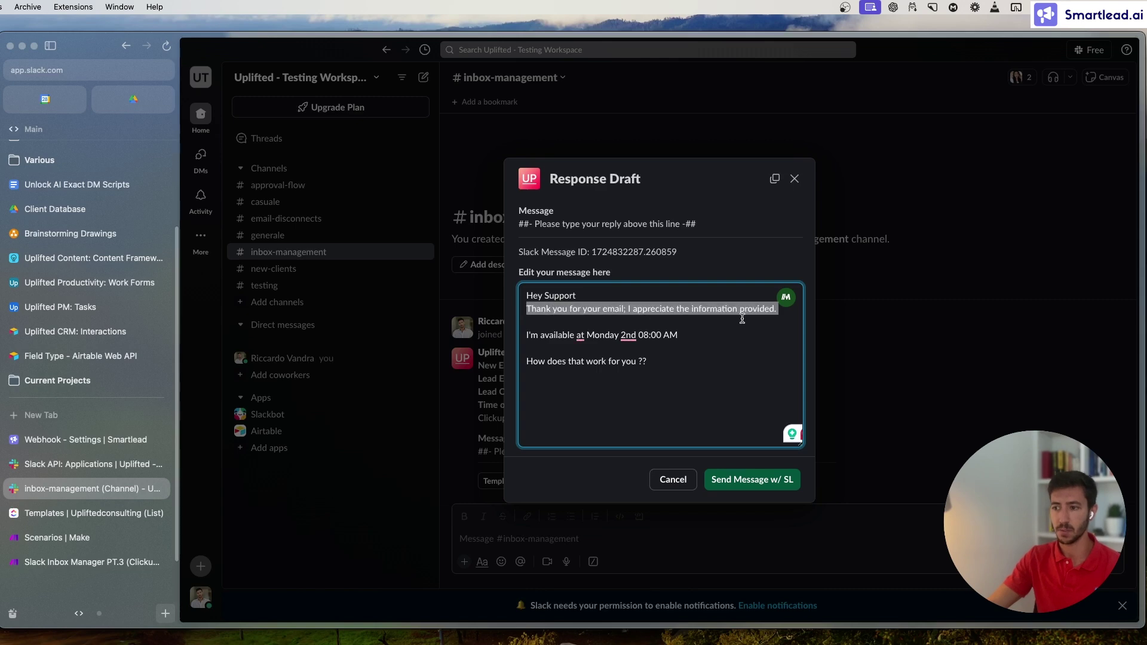
click(746, 329)
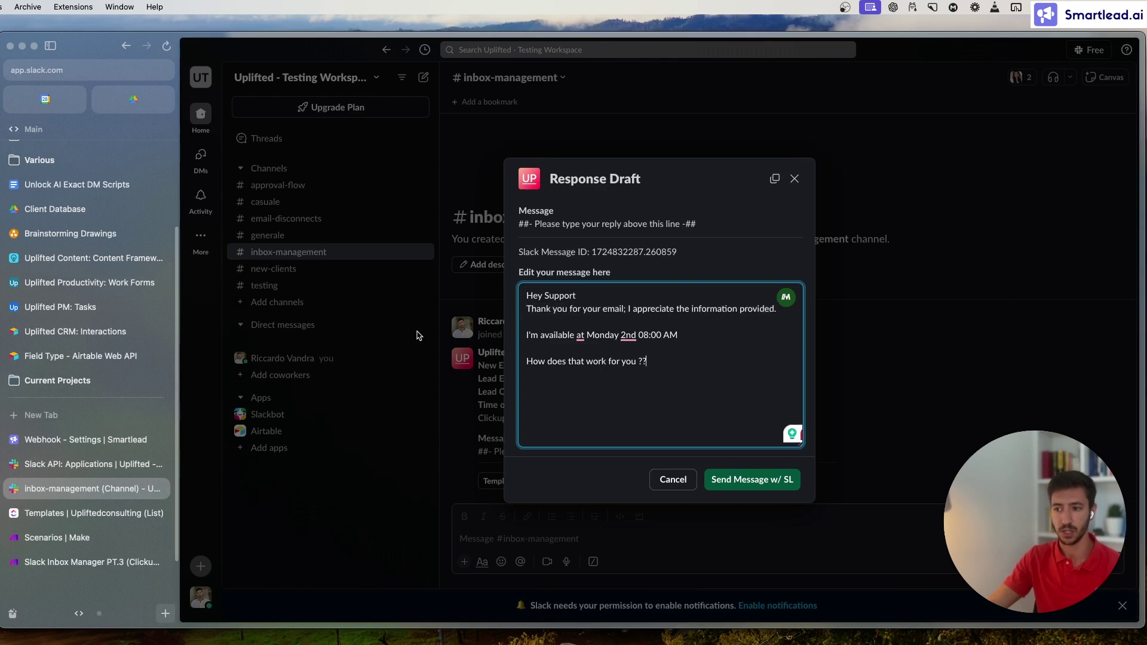
Open the Slack Inbox Manager PT.4 - Dynamic Slack Options scenario in a new tab, and save and close the PT.3 scenario
click(95, 538)
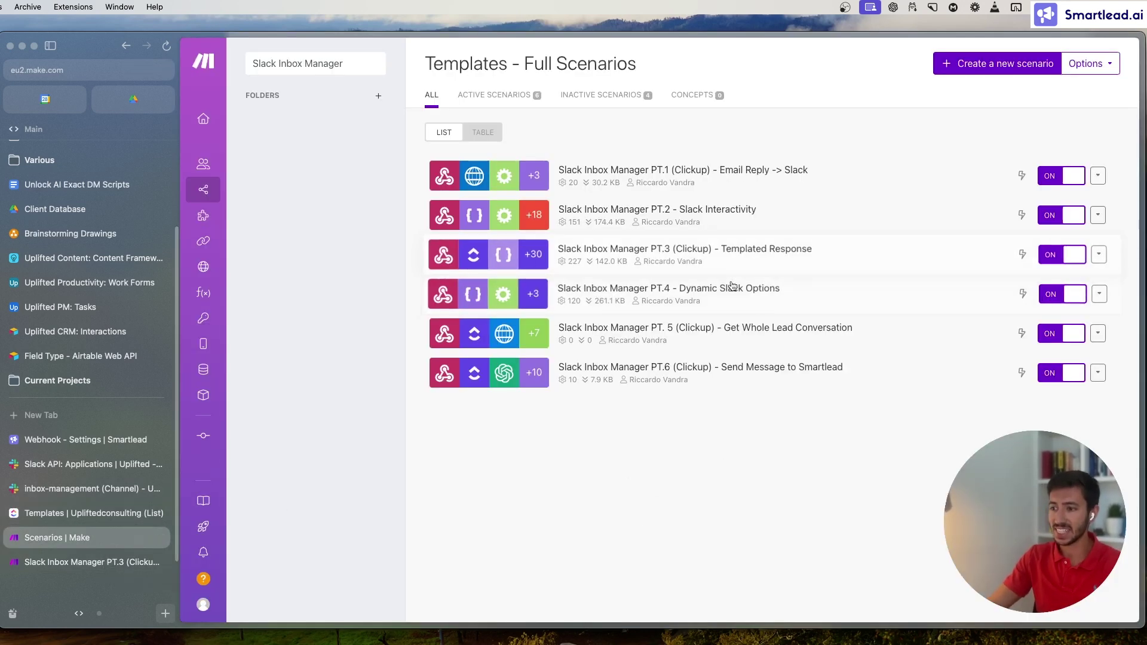
super+click(617, 292)
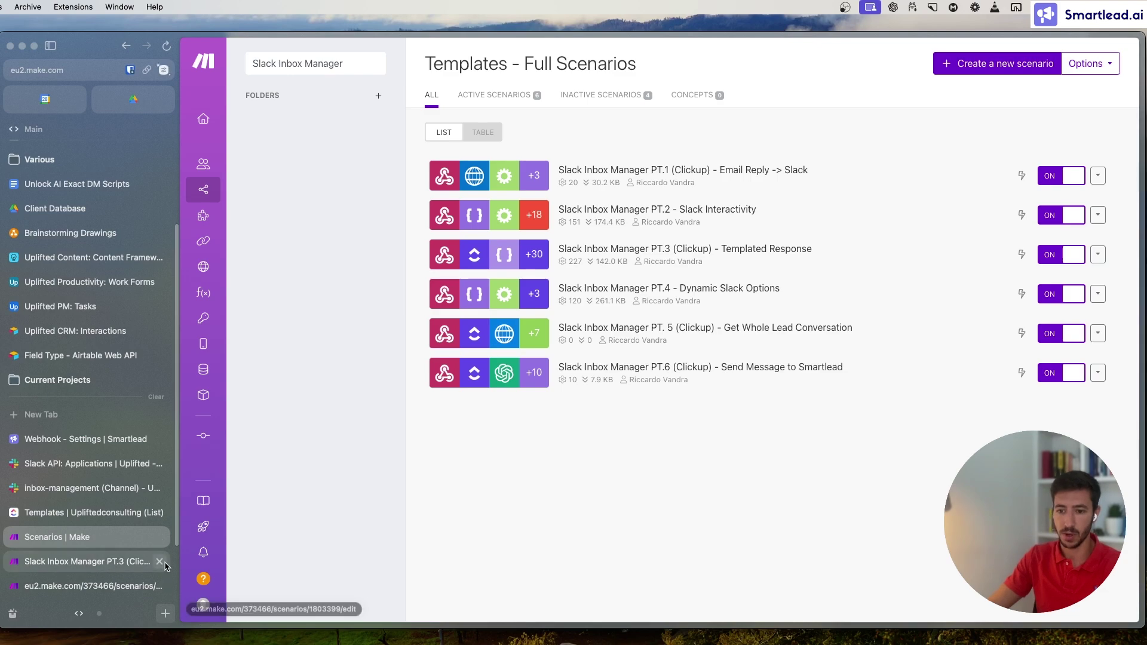
click(113, 562)
click(546, 373)
click(494, 587)
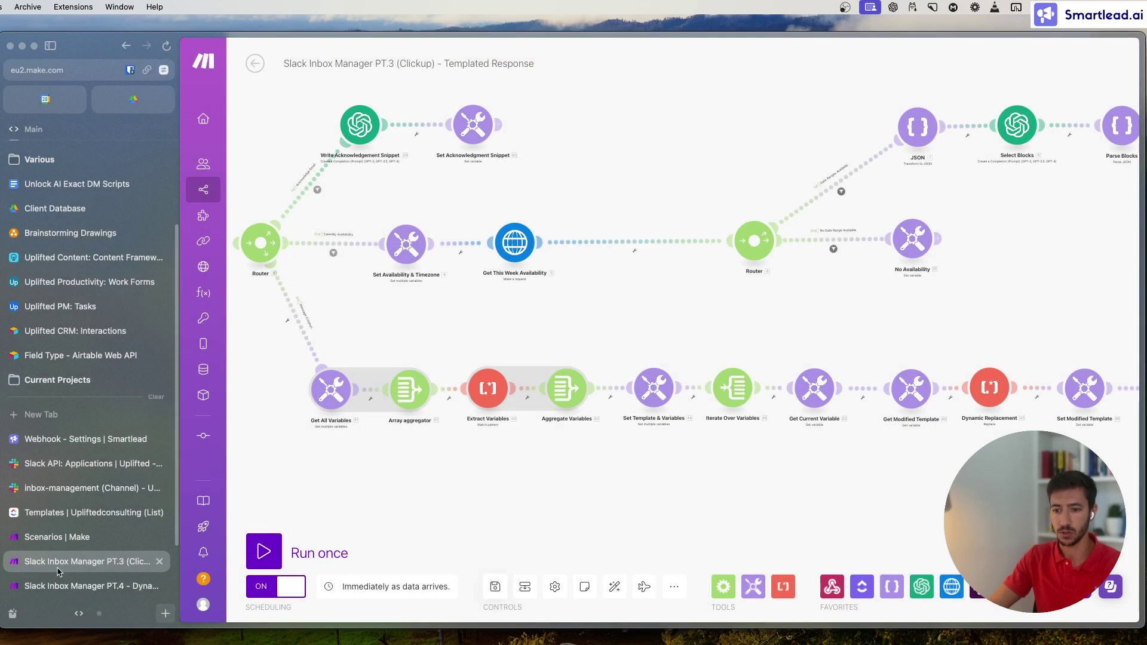
click(159, 562)
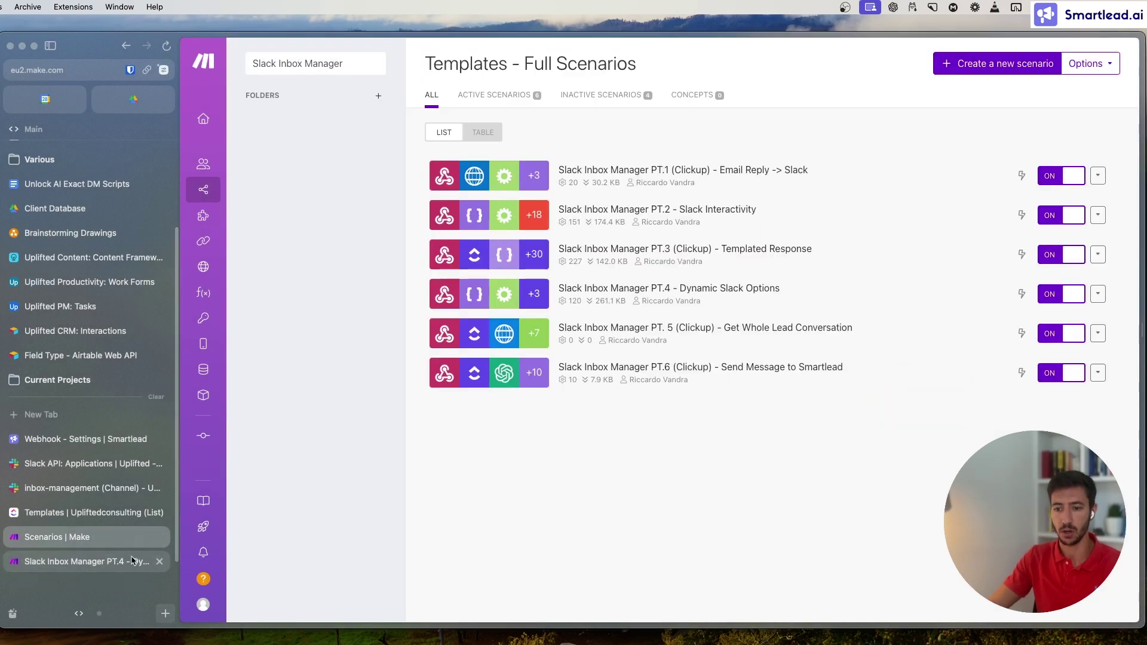
Revisit the ClickUp template list and the Slack draft, and open the PT.4 Dynamic Slack Options scenario in the Make editor
click(95, 514)
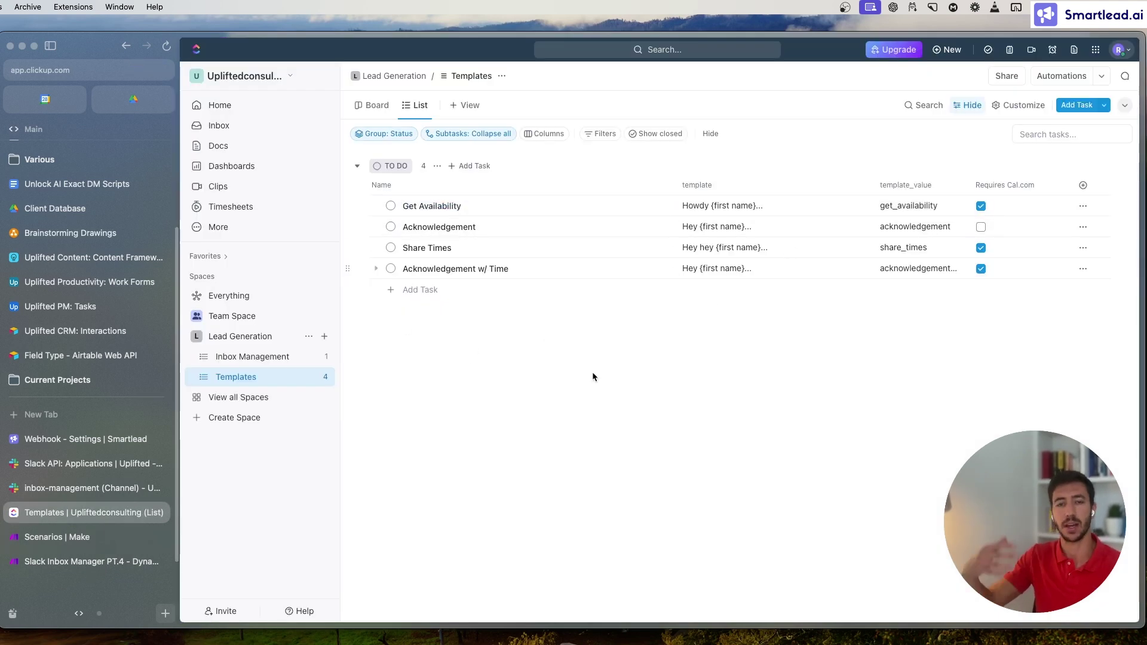
click(90, 488)
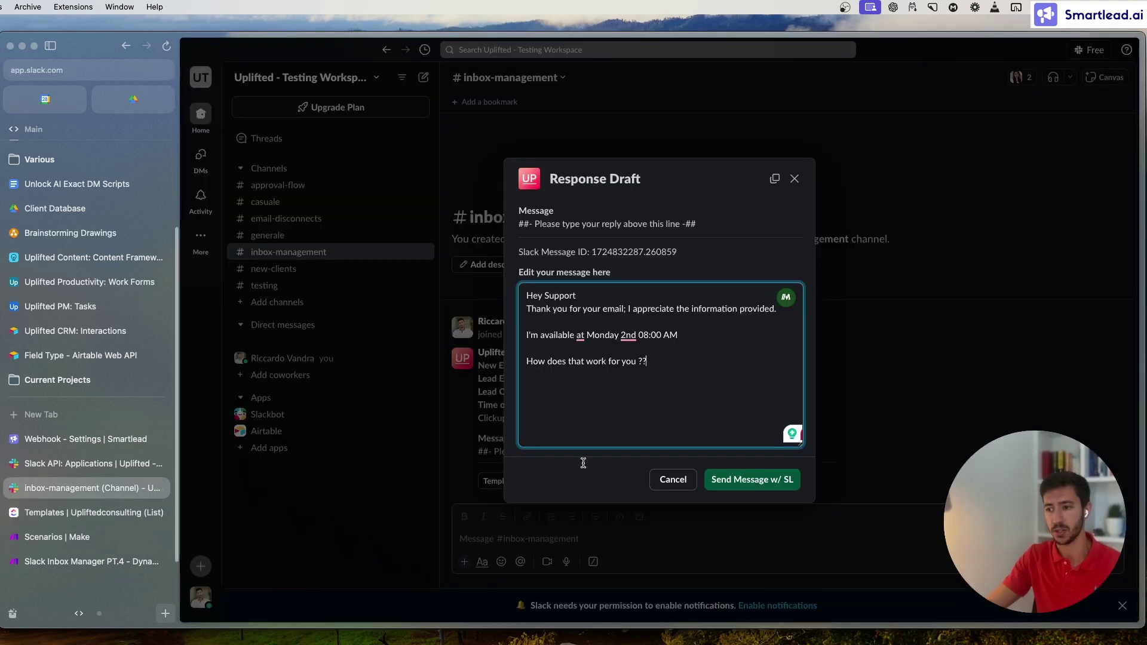
click(130, 560)
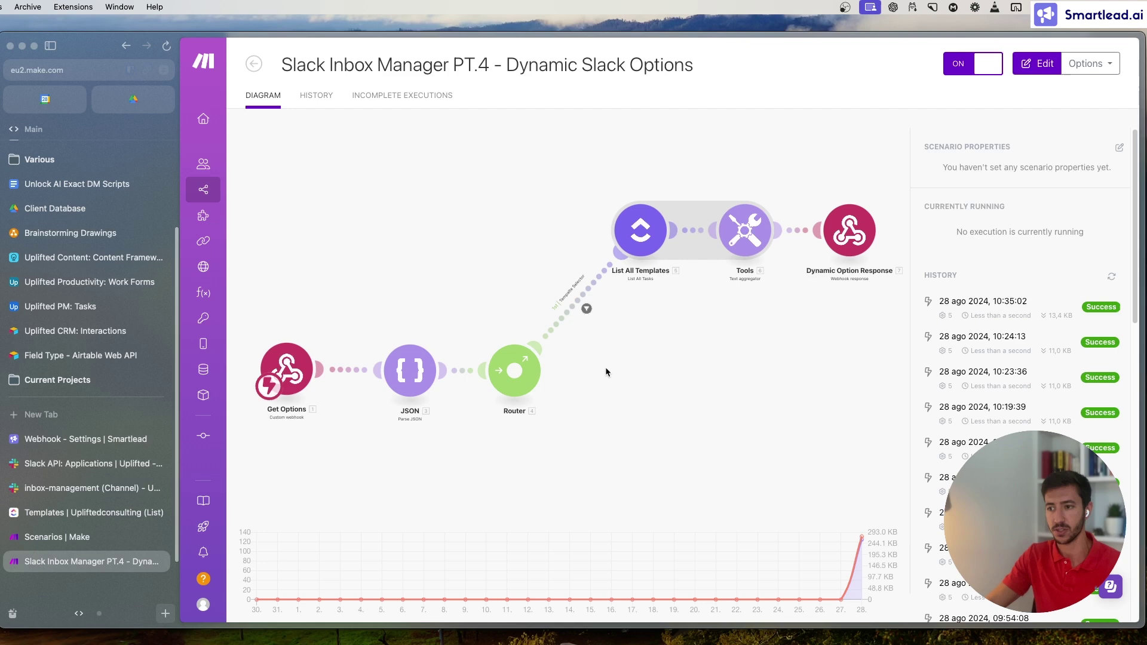
click(591, 414)
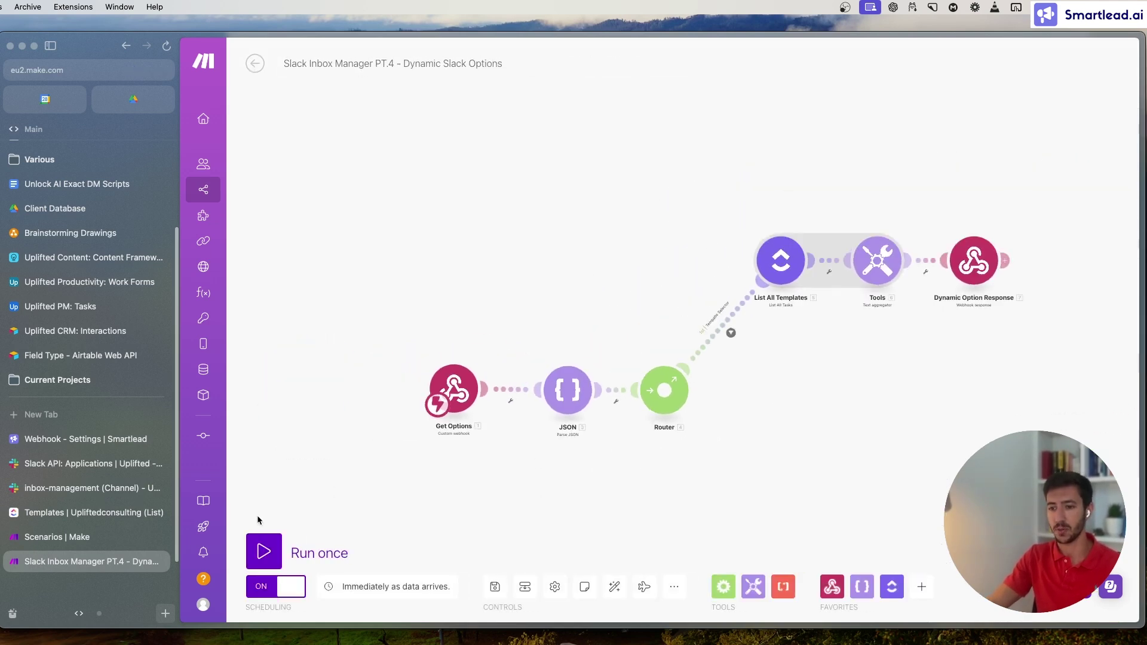
Point out the Options Load URL for select menus in the Slack app settings, and return to the PT.4 scenario in Make
click(89, 464)
drag(773, 440, 468, 445)
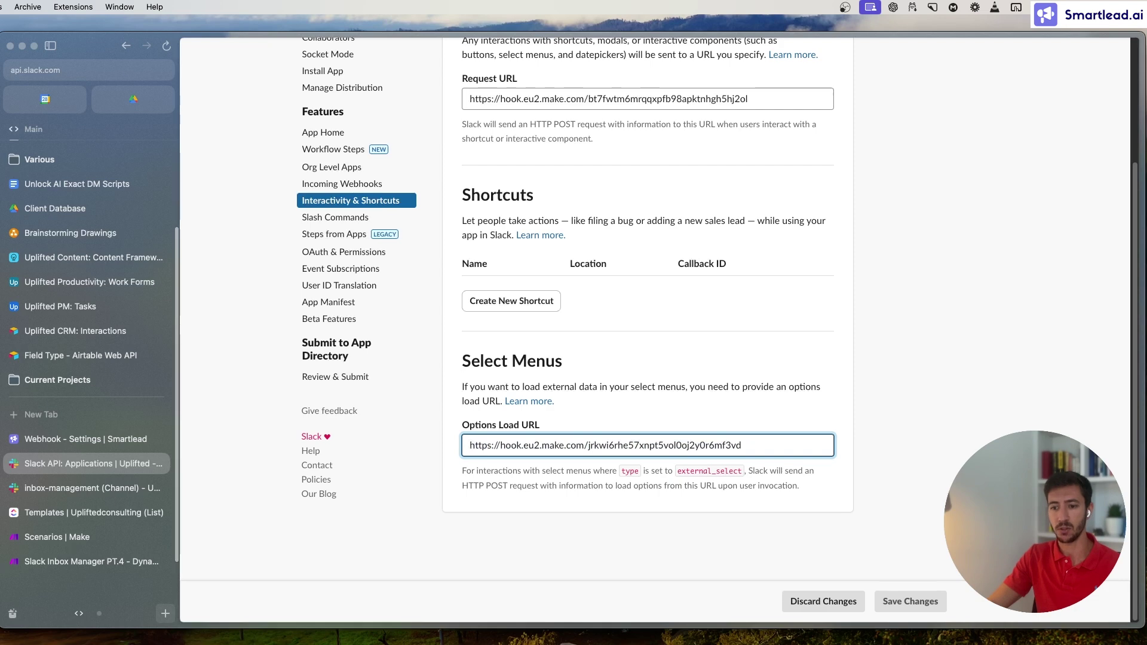
click(84, 562)
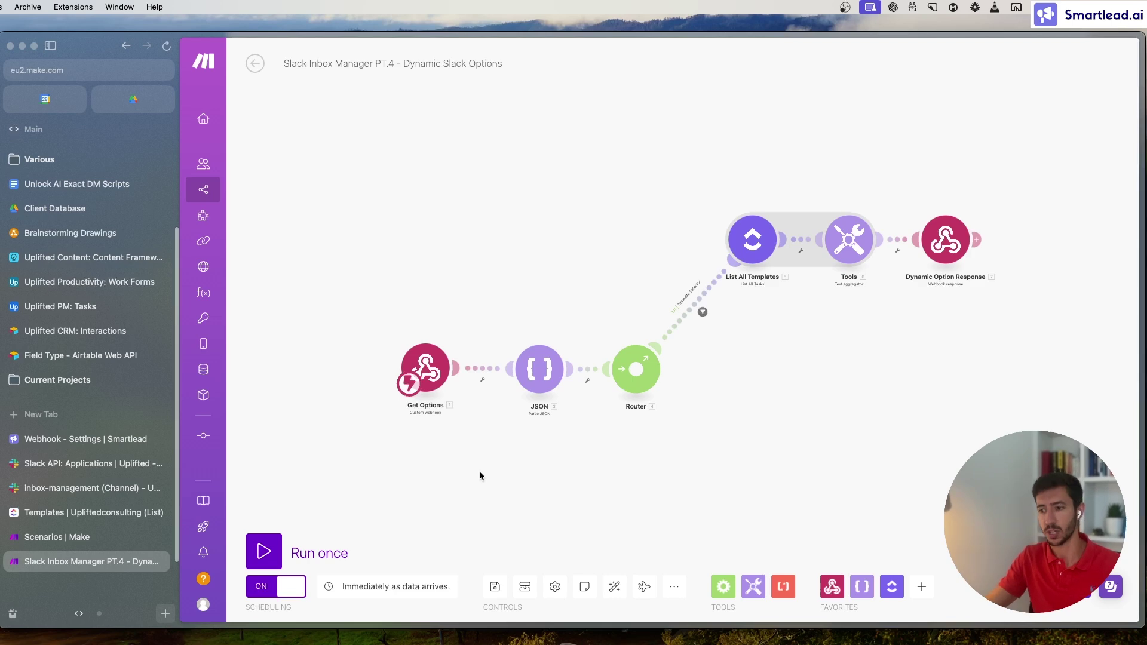
Examine the PT.4 scenario's path from Get Options to Dynamic Option Response, including the Tools text aggregator's Task Name and template_value mapping
drag(685, 411, 588, 423)
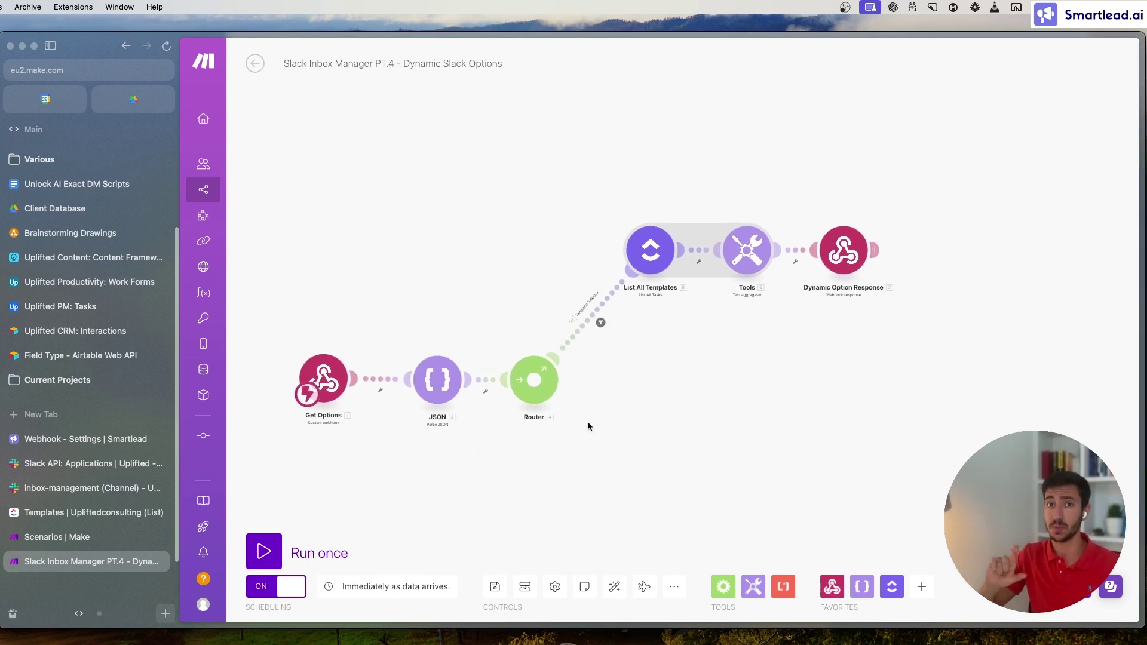
scroll(587, 421, up, 3)
click(535, 284)
click(430, 185)
click(688, 280)
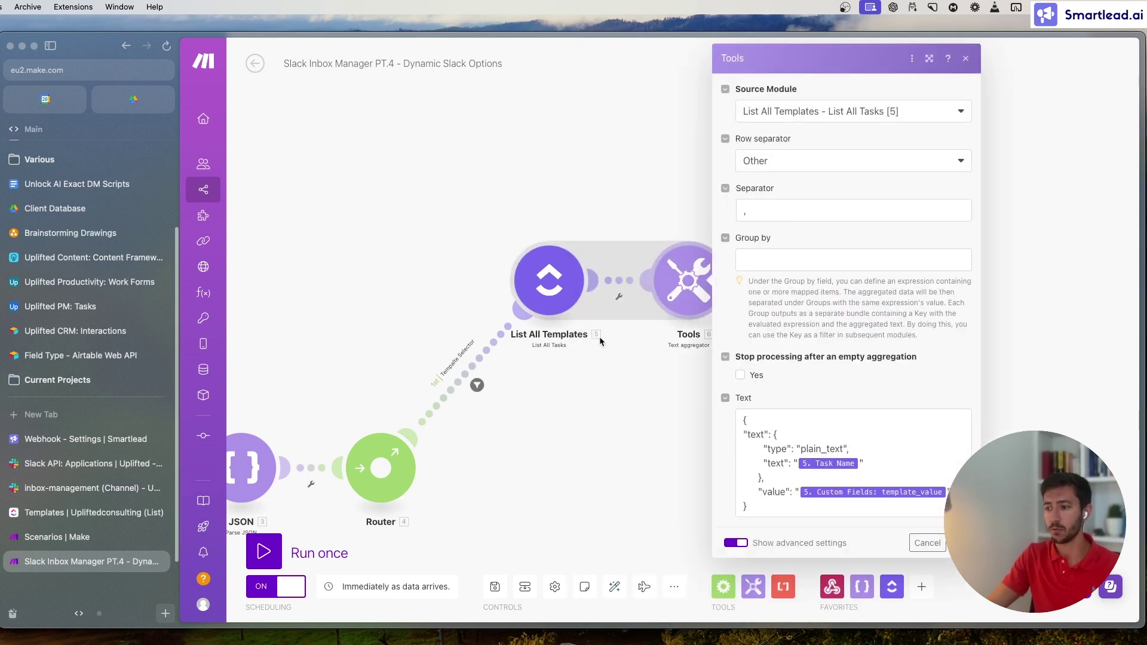
click(640, 434)
scroll(639, 434, down, 3)
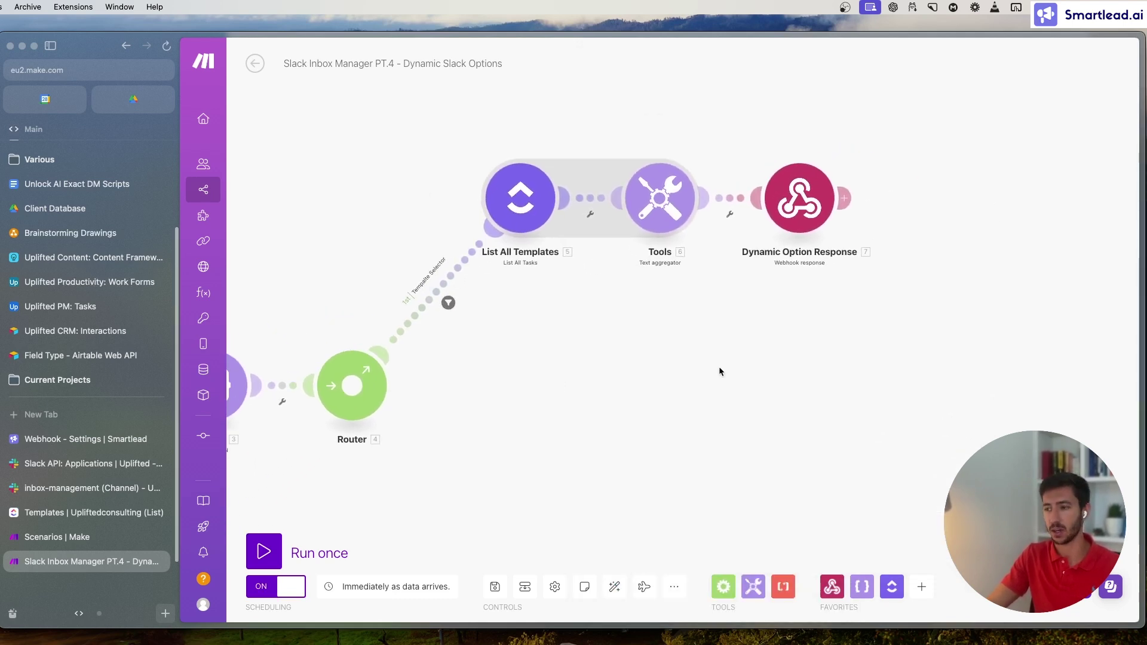
scroll(693, 374, right, 3)
scroll(657, 322, left, 4)
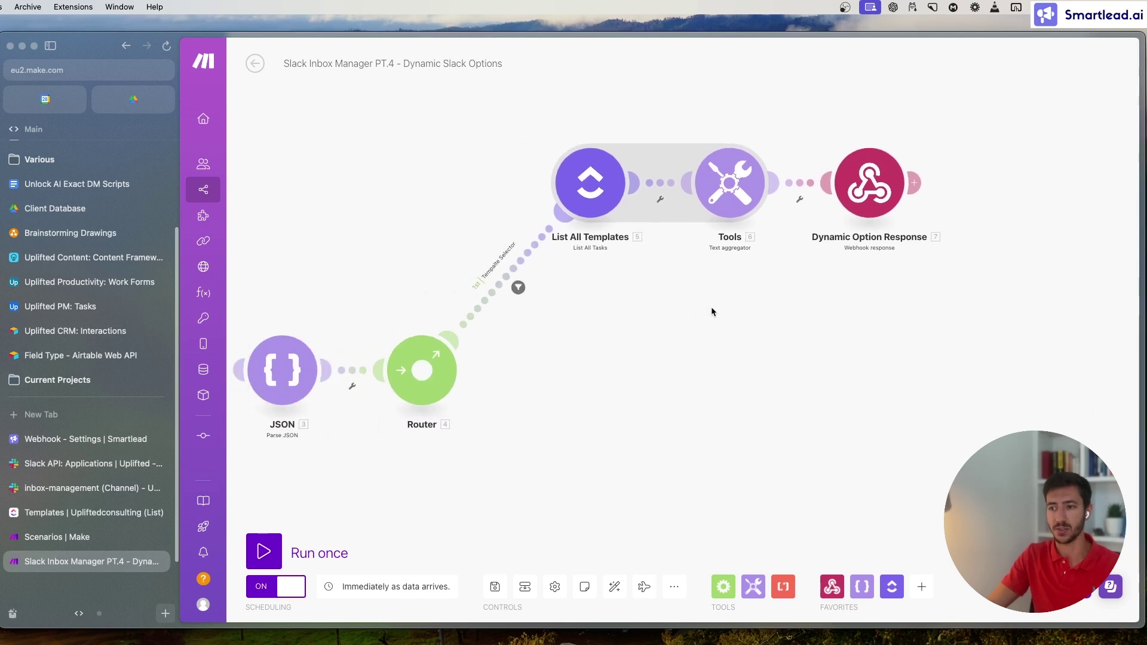
scroll(685, 307, left, 6)
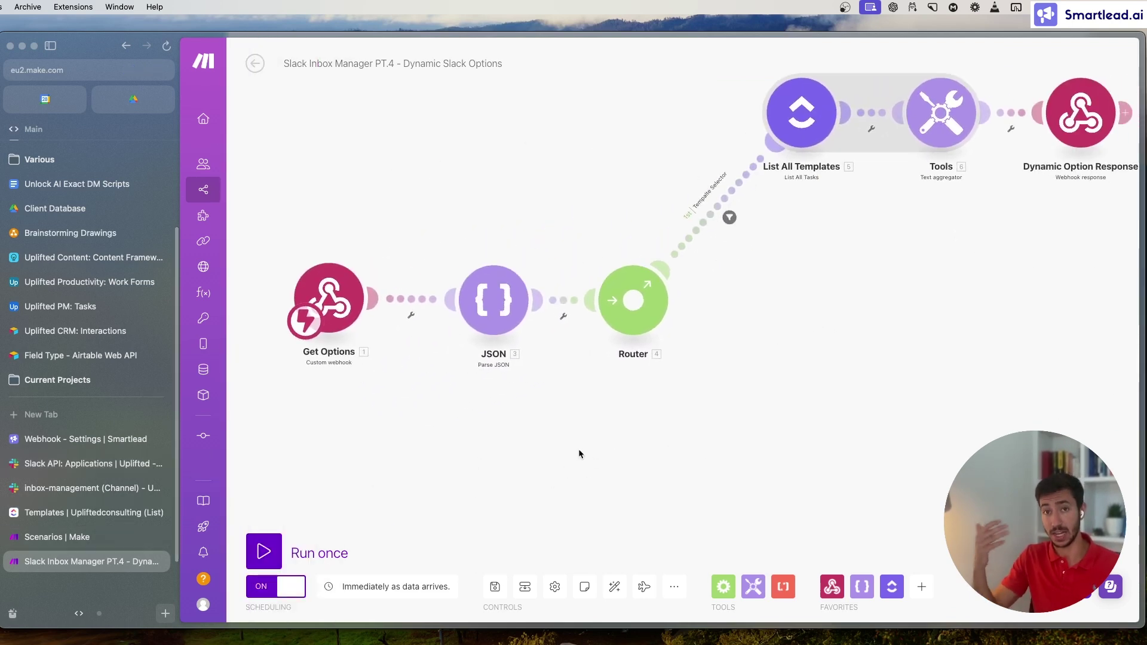
click(120, 512)
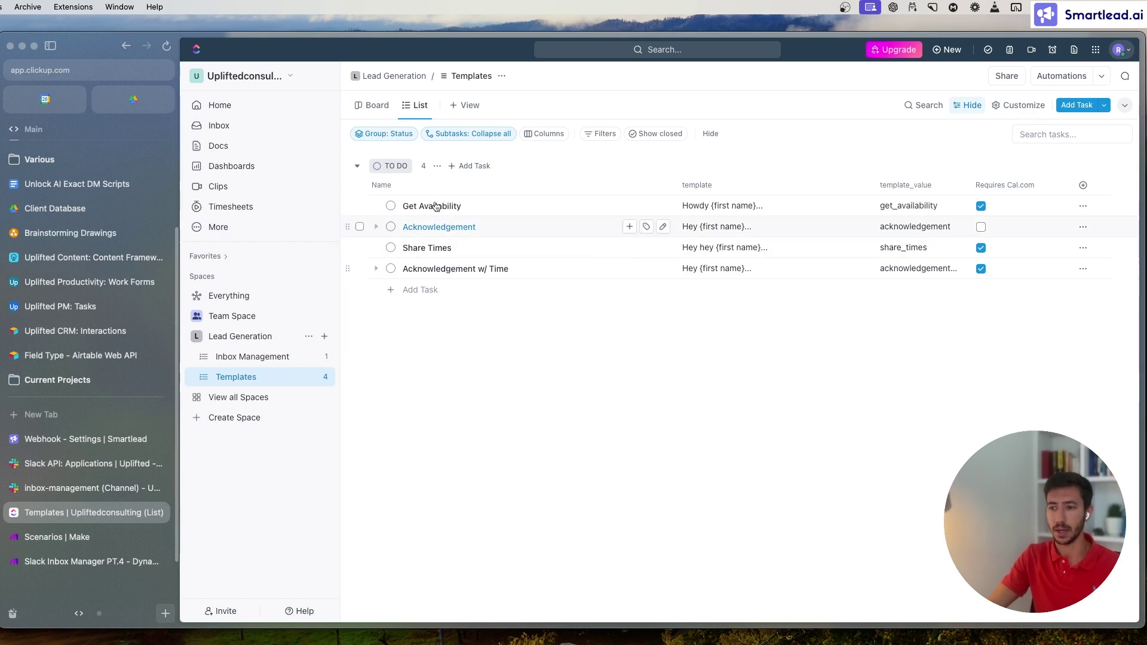
click(89, 488)
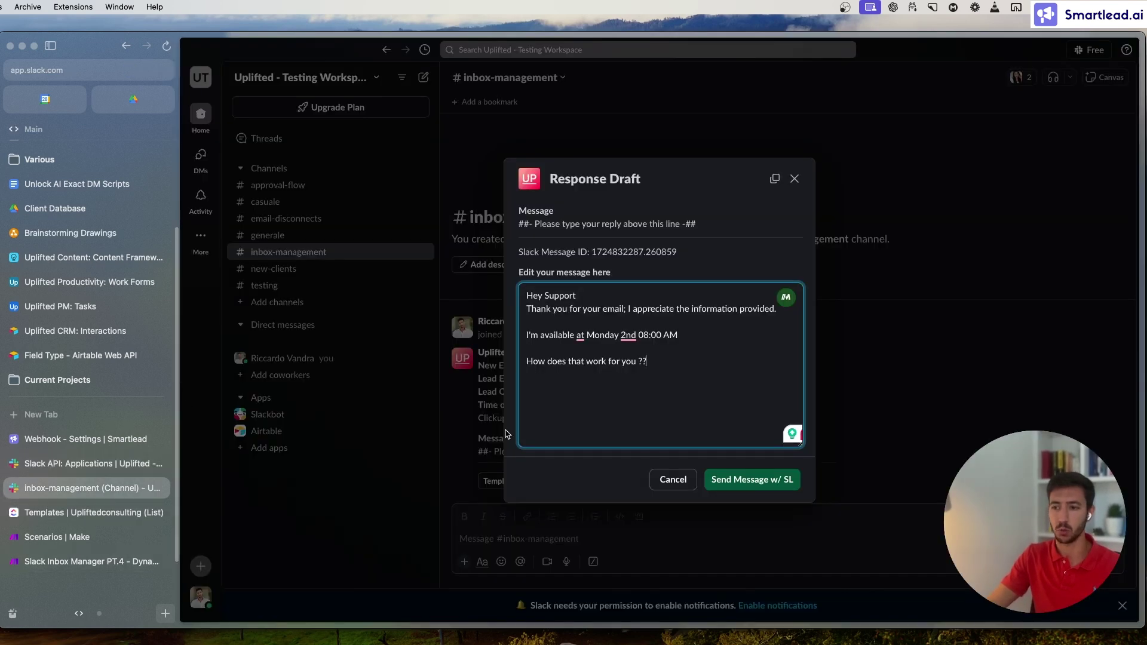
click(794, 178)
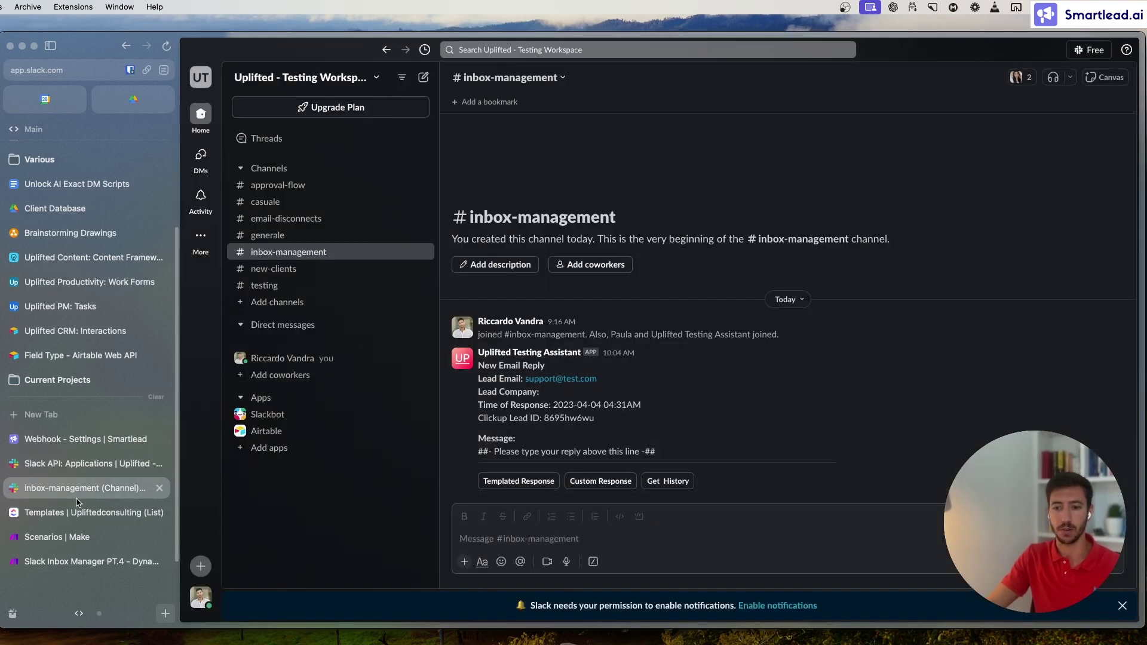
Close the PT.4 Dynamic Slack Options scenario and return to the Slack Inbox Manager scenario list in Make
click(81, 562)
scroll(602, 392, down, 3)
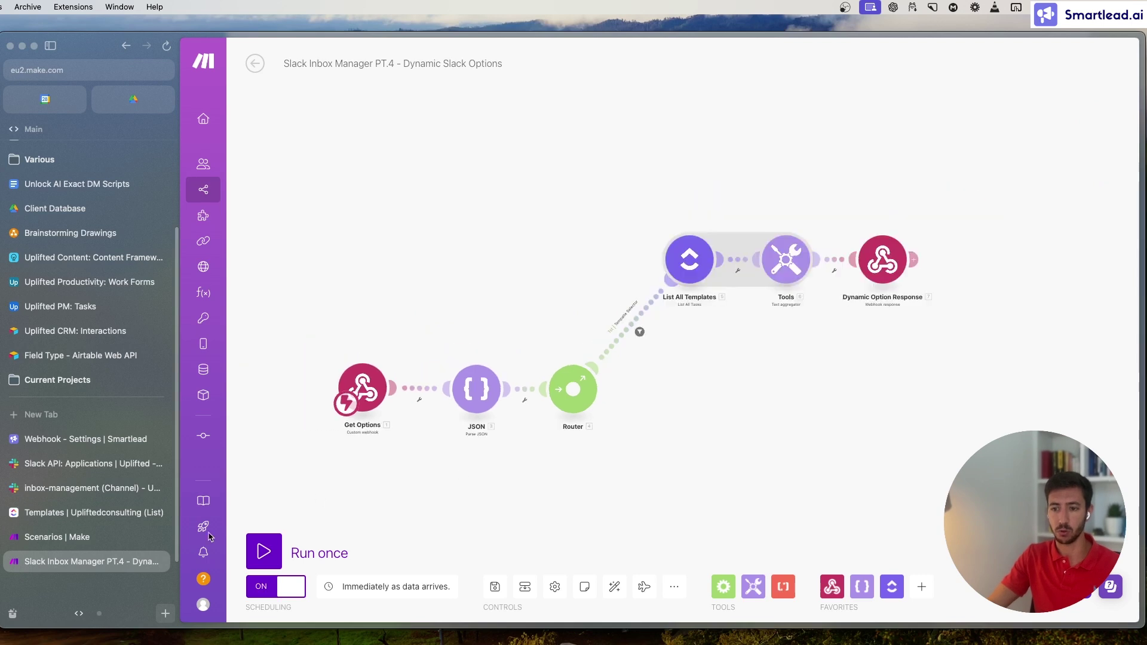
click(160, 561)
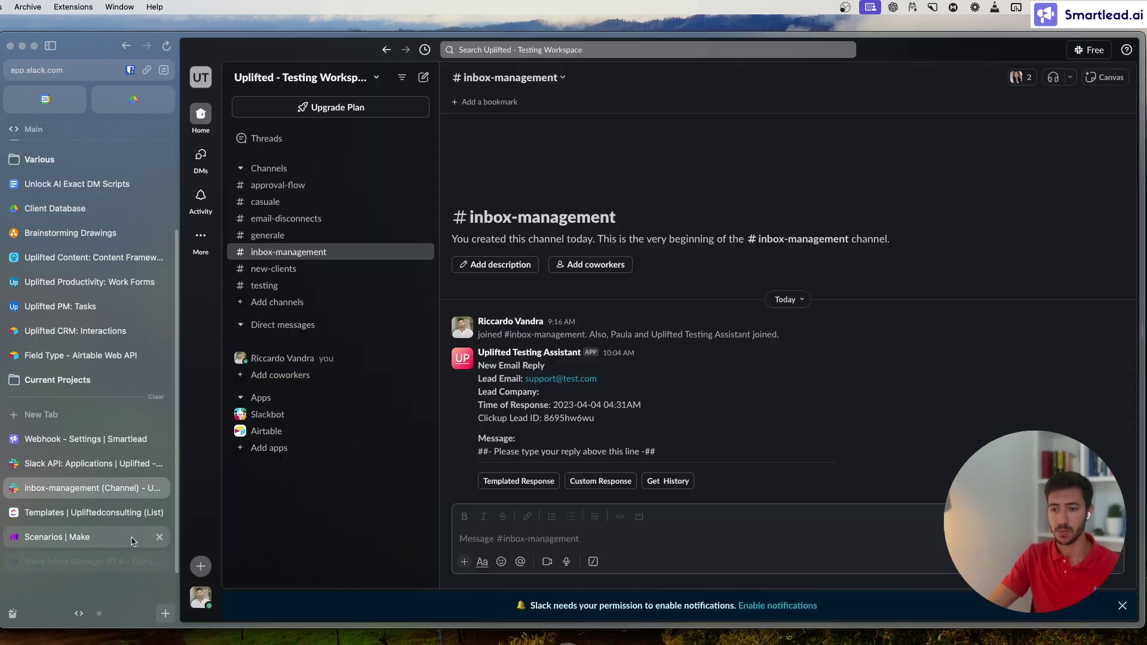
click(53, 537)
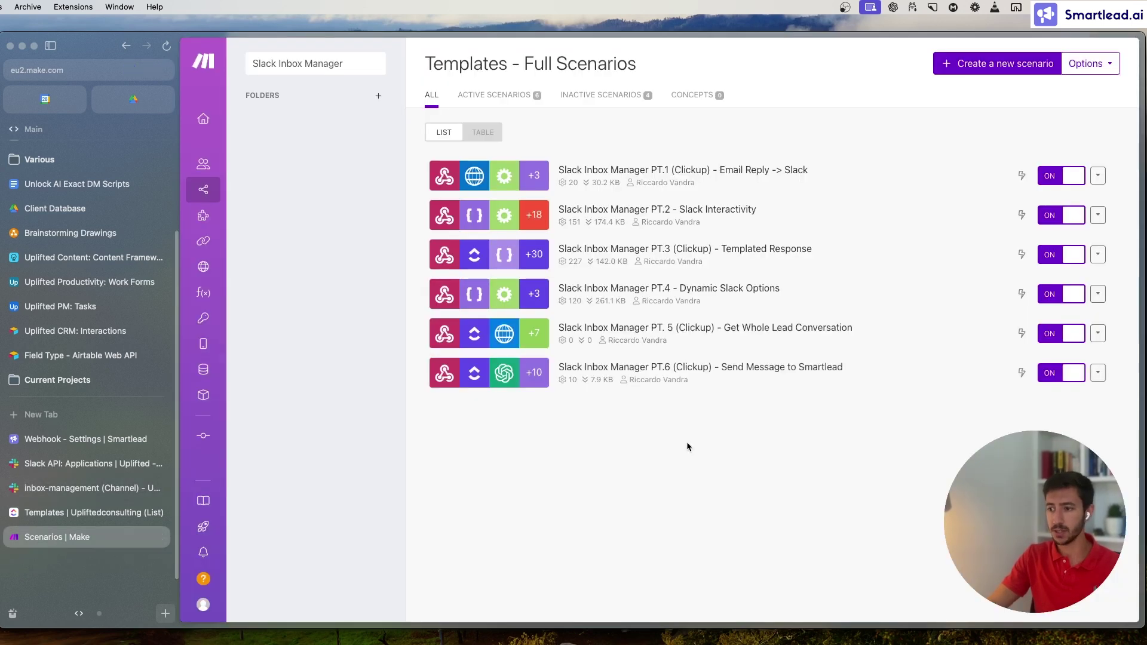
super+click(780, 333)
super+click(757, 371)
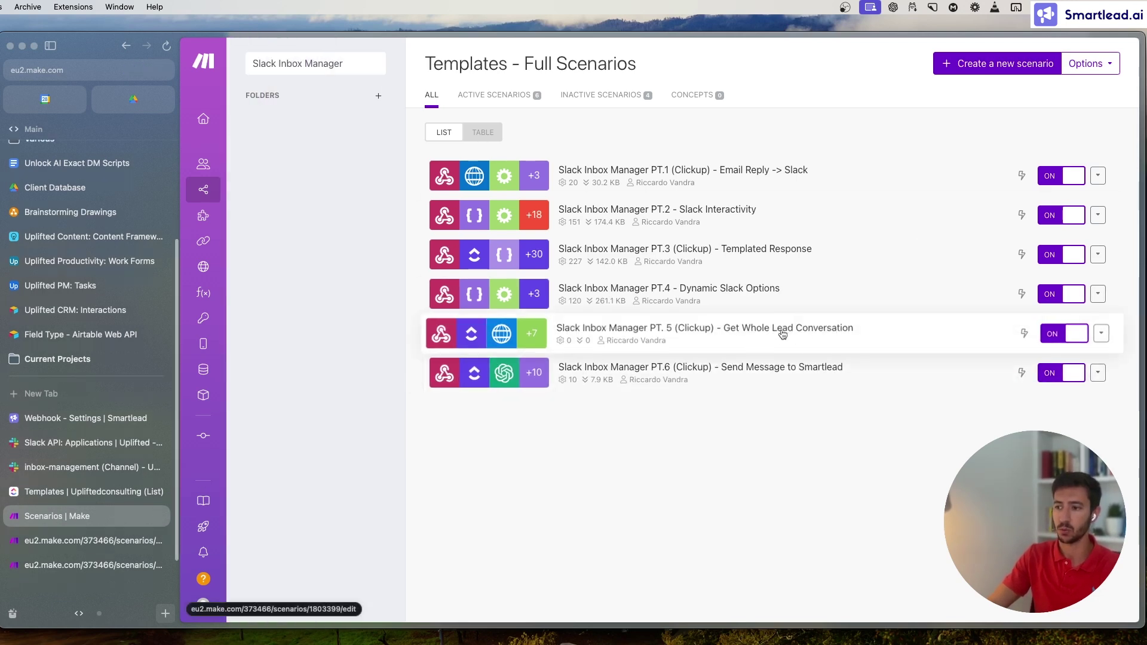
click(89, 467)
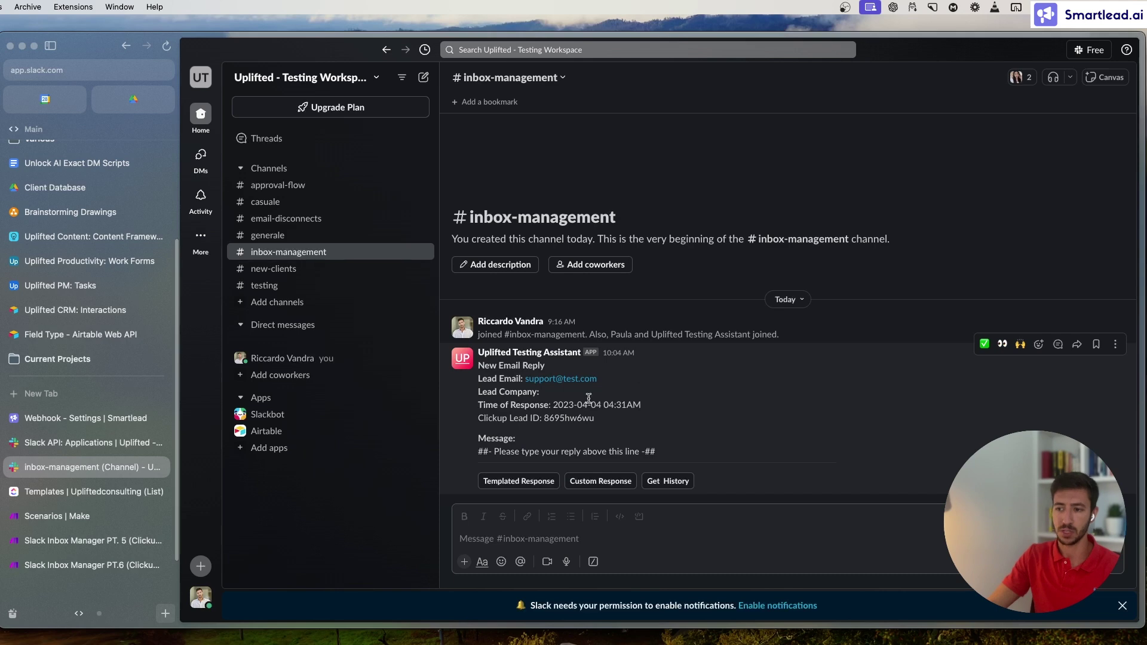
click(89, 540)
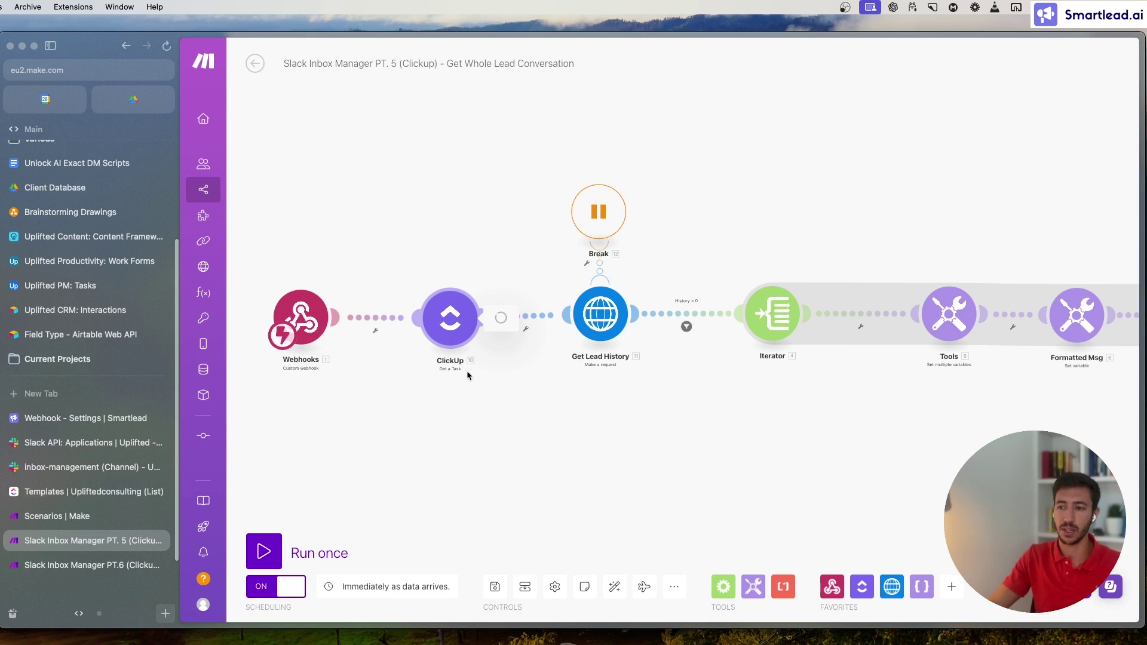
Examine the PT. 5 scenario's path from the ClickUp task lookup and Get Lead History through the Iterator to the Webhooks response
click(451, 332)
click(414, 389)
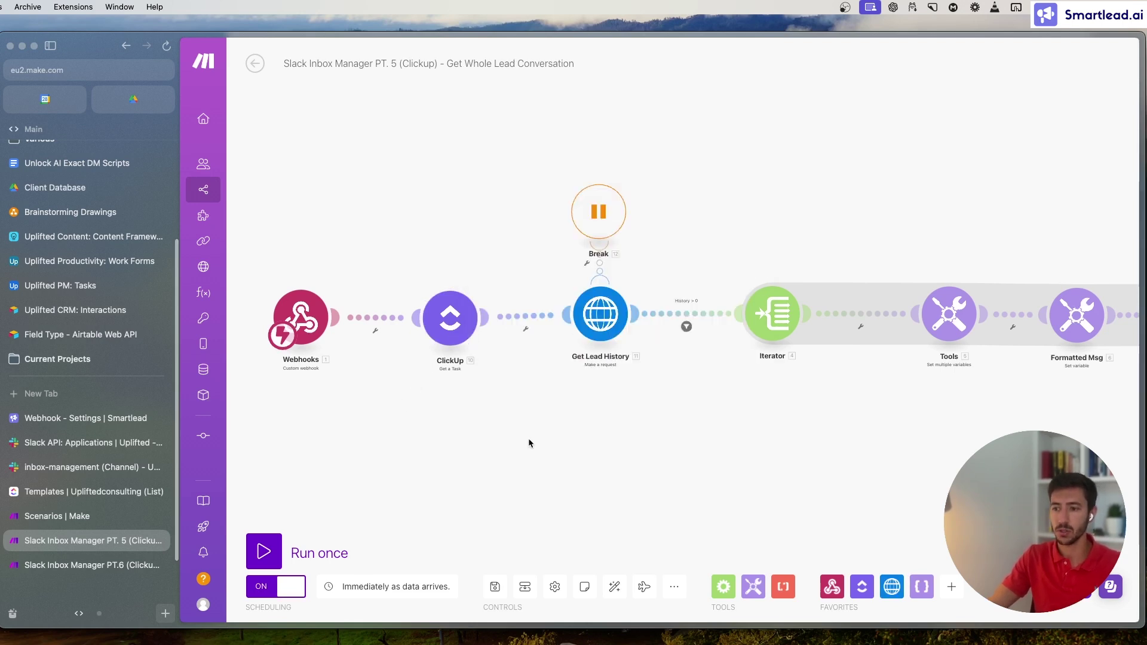
click(559, 303)
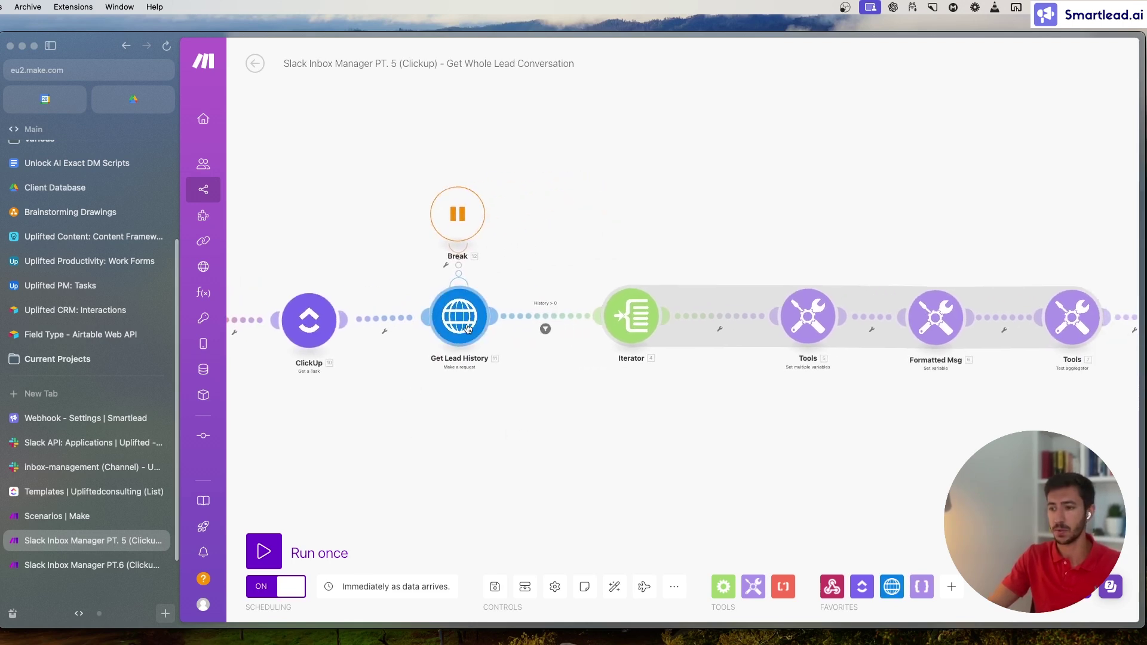
scroll(587, 352, down, 1)
key(Escape)
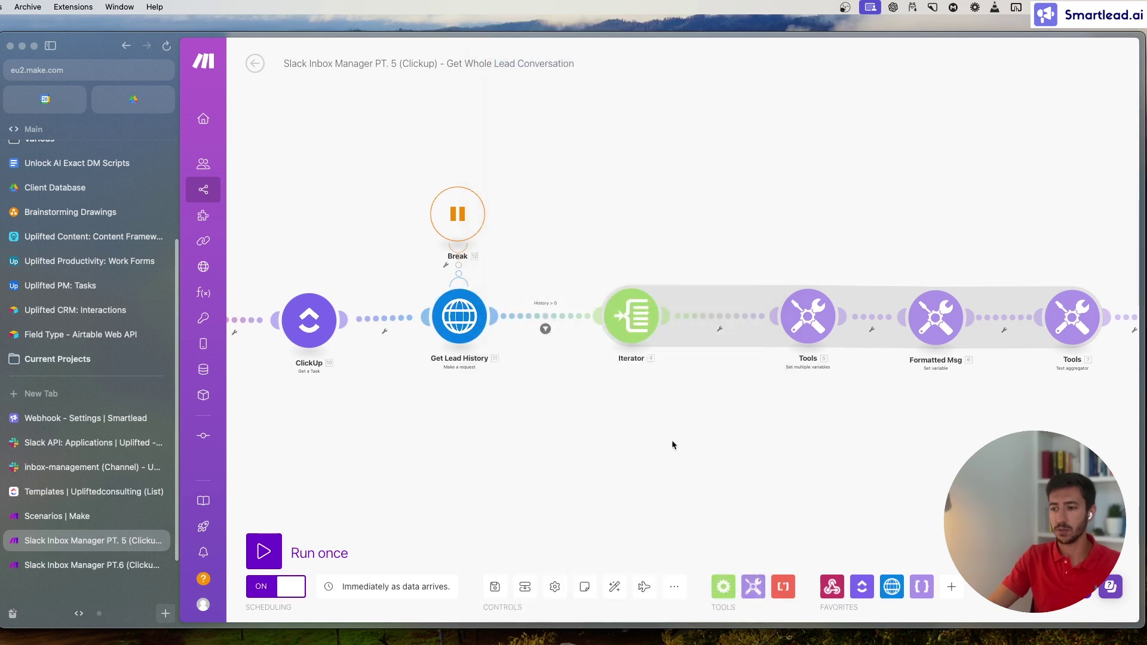
scroll(702, 449, right, 10)
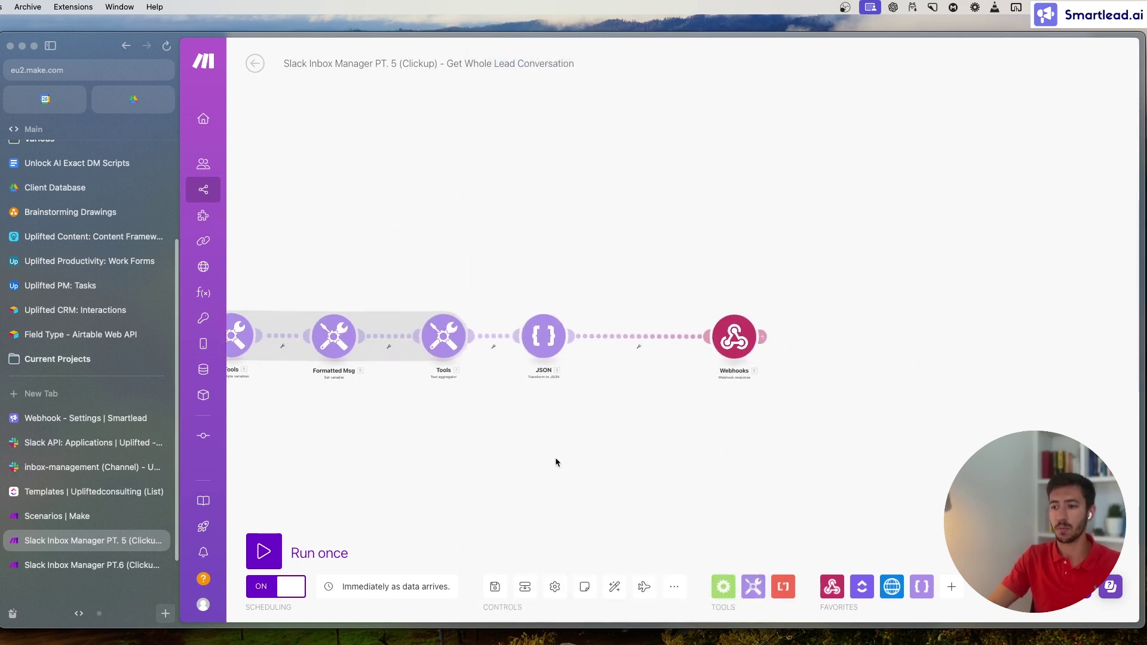
scroll(533, 447, right, 2)
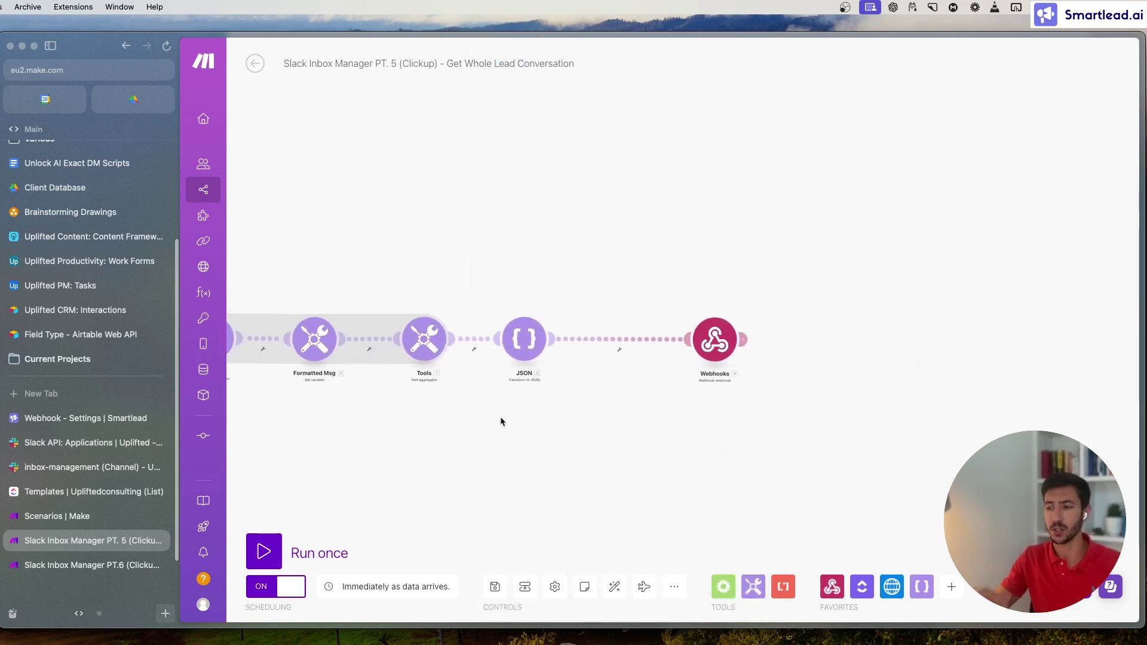
scroll(479, 428, left, 5)
scroll(492, 446, down, 3)
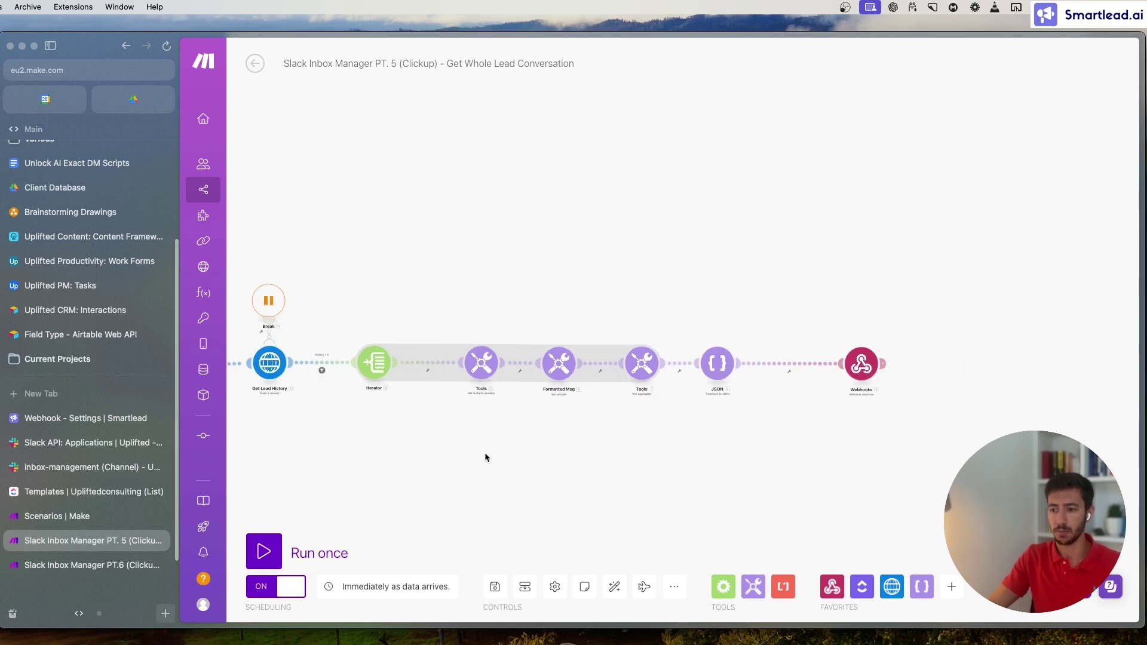
scroll(494, 454, left, 2)
Save the PT. 5 Get Whole Lead Conversation scenario and close it, switching to the PT.6 Send Message to Smartlead scenario
click(487, 589)
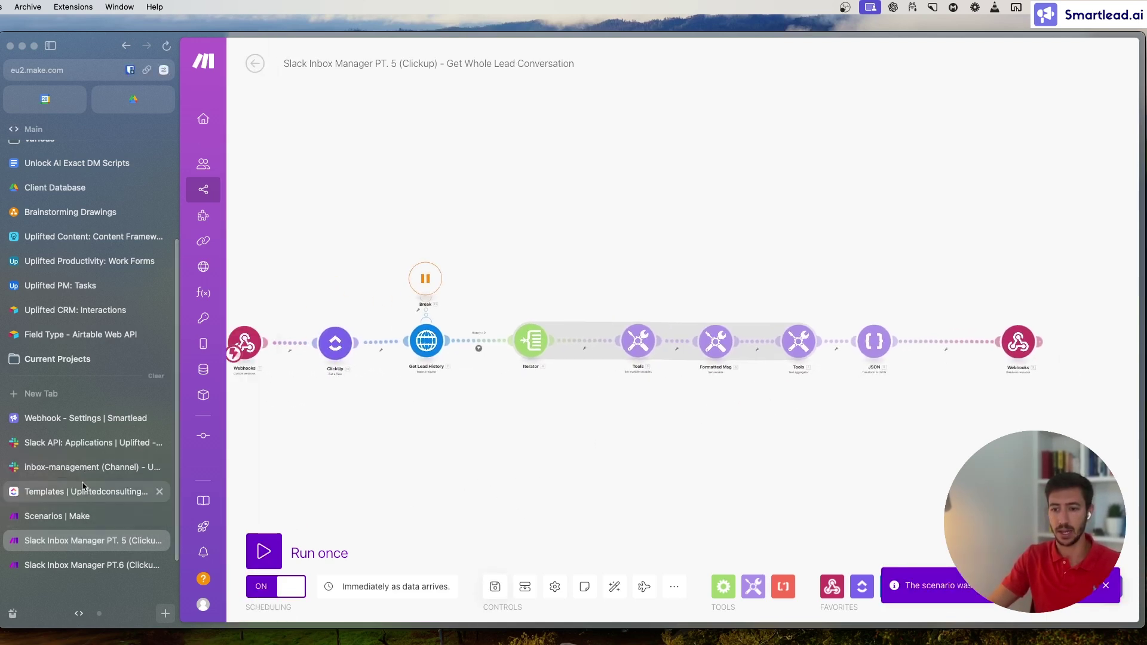
scroll(536, 436, right, 3)
scroll(675, 416, right, 3)
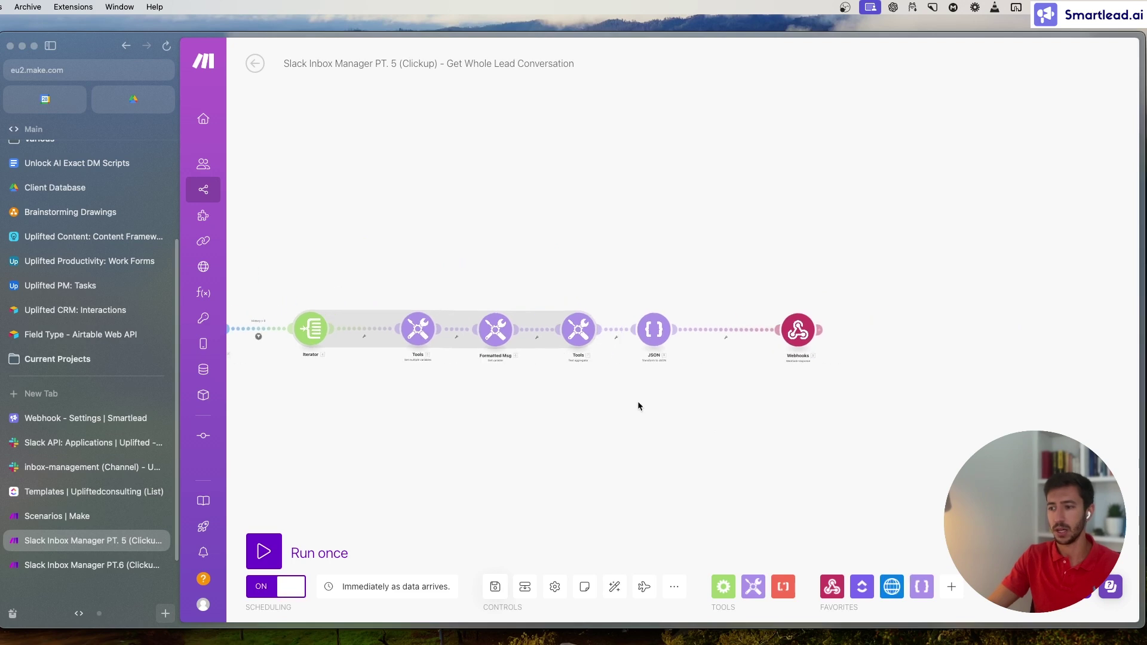
scroll(539, 424, left, 3)
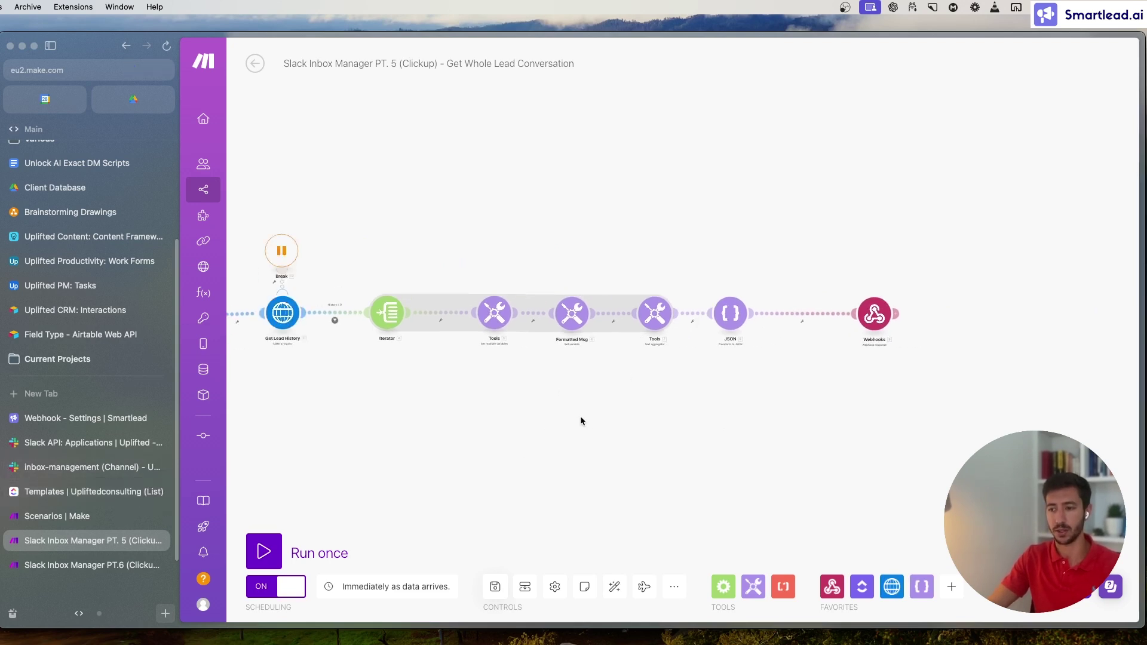
click(159, 540)
click(60, 545)
Examine the start of the PT.6 scenario, from the Send SL Message webhook and Get Lead Information to Format Response to HTML
click(416, 508)
scroll(505, 353, up, 5)
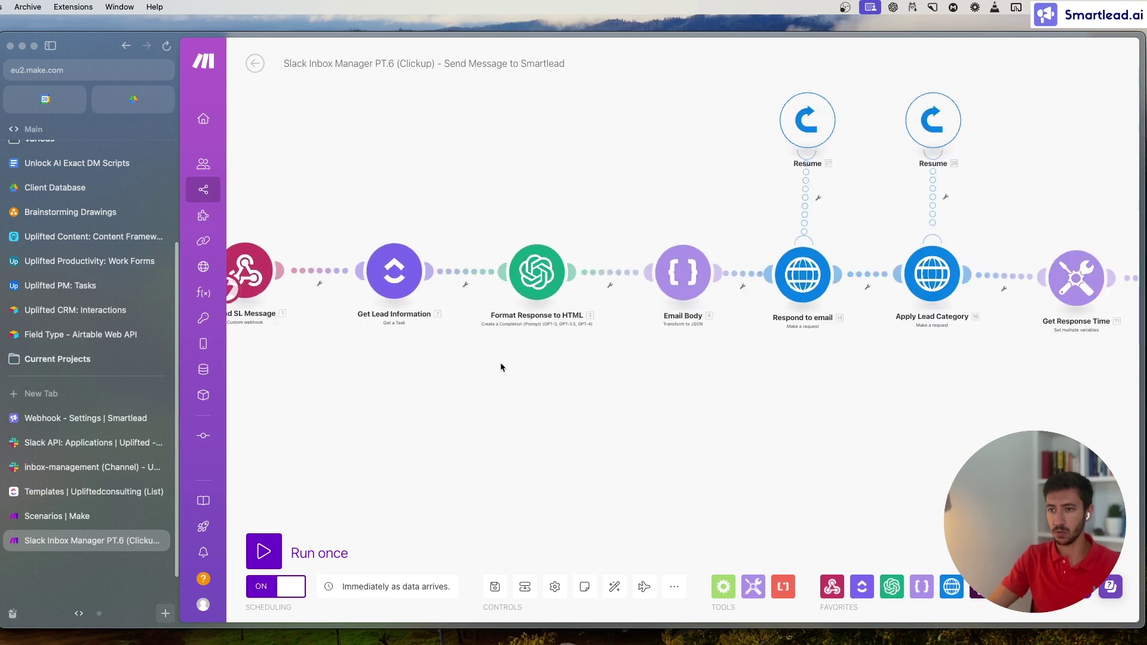
drag(646, 417, 710, 403)
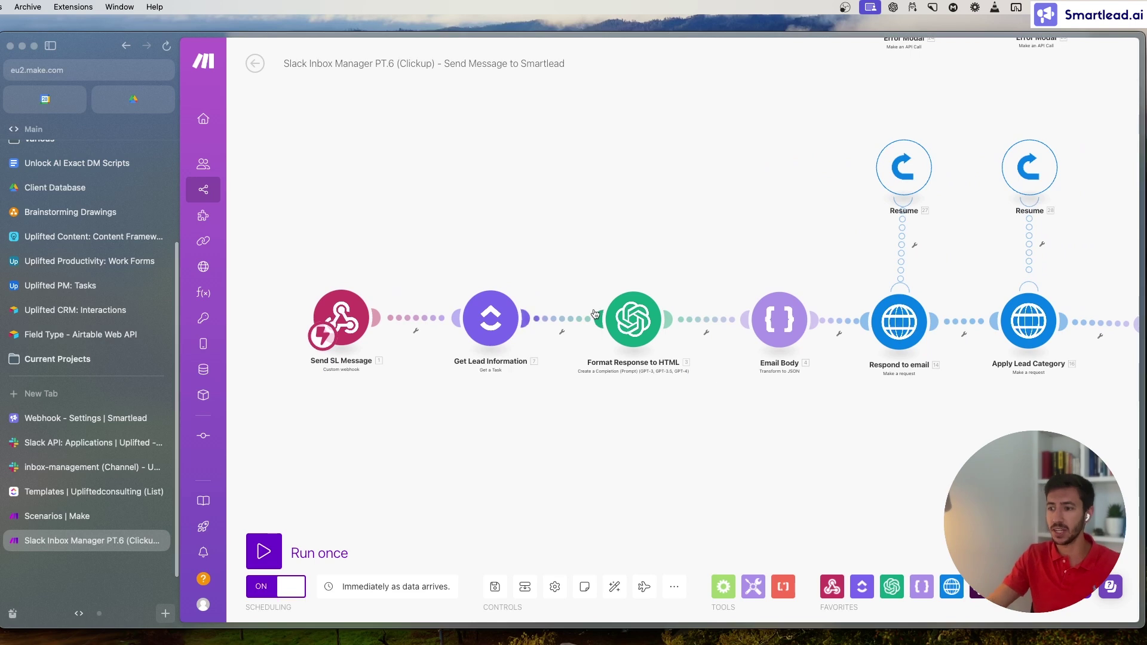
click(629, 353)
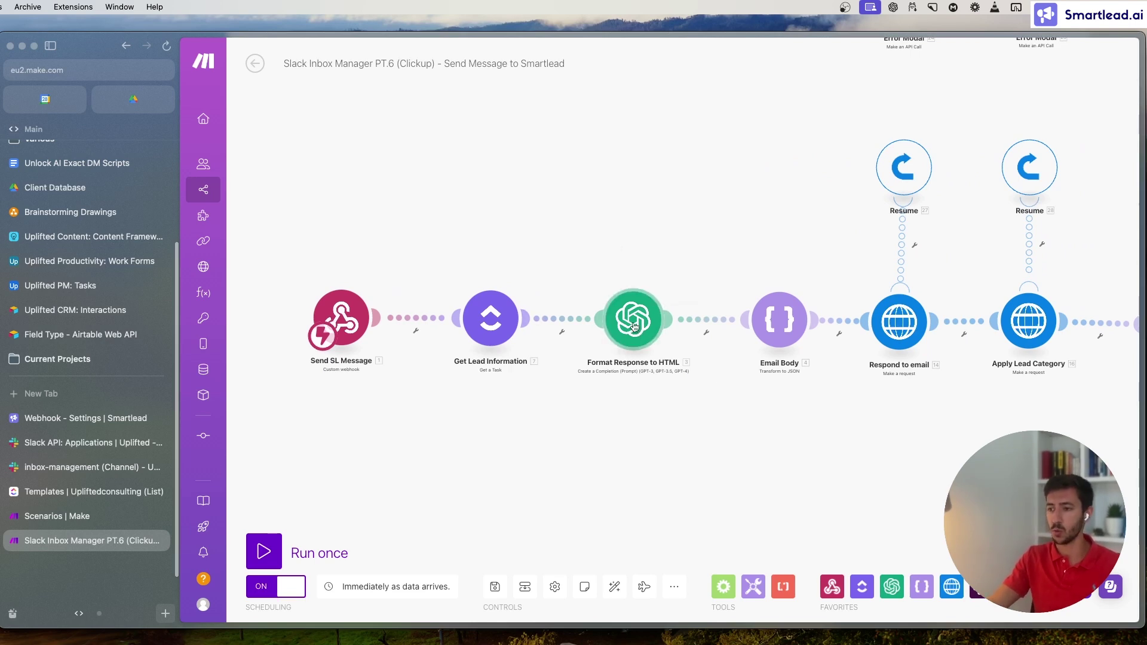
click(574, 212)
scroll(591, 191, right, 3)
scroll(610, 178, up, 2)
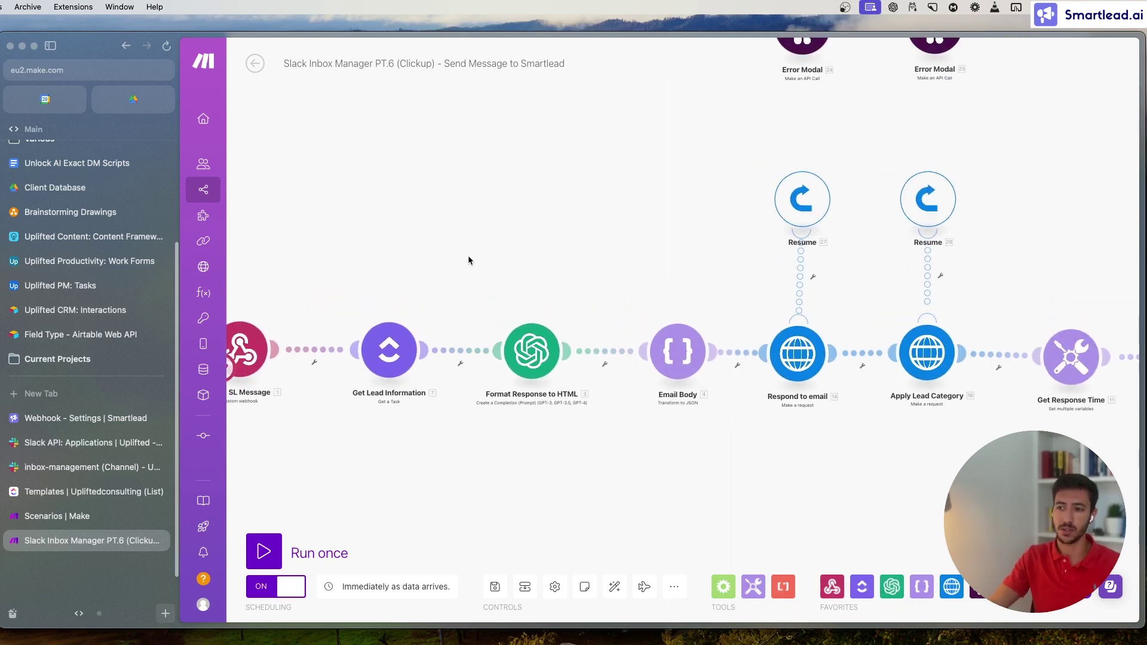
click(531, 351)
click(496, 170)
Examine the Respond to email and Apply Lead Category requests in the PT.6 scenario
drag(646, 224, 471, 183)
scroll(693, 426, right, 3)
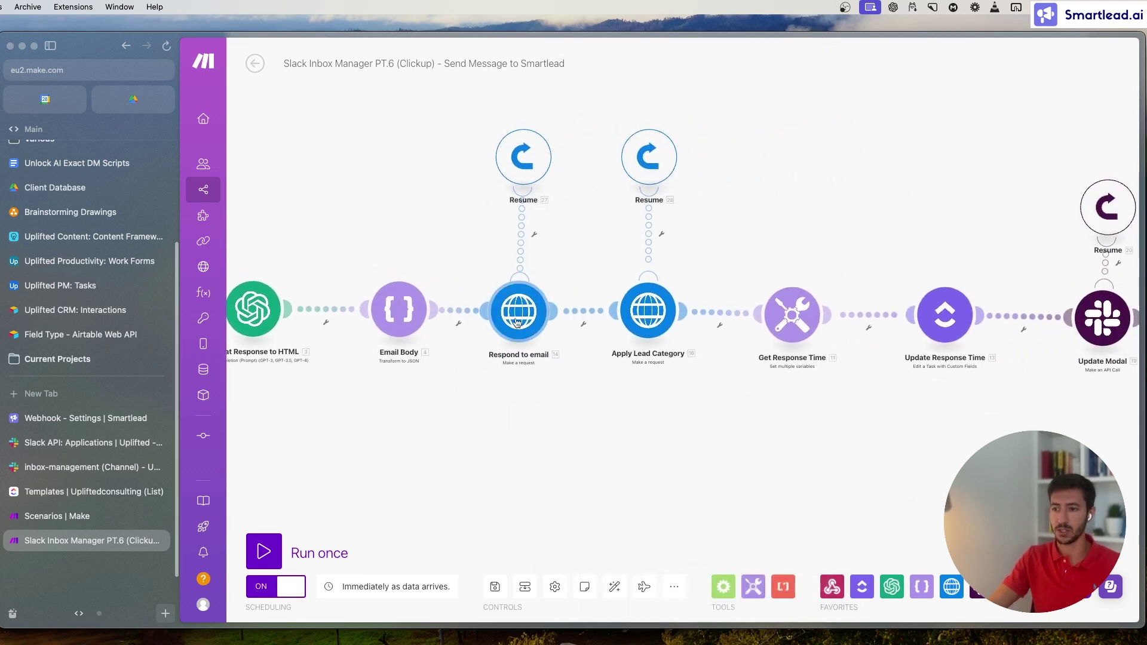
drag(468, 110, 711, 419)
click(590, 153)
drag(607, 102, 701, 393)
scroll(701, 393, right, 3)
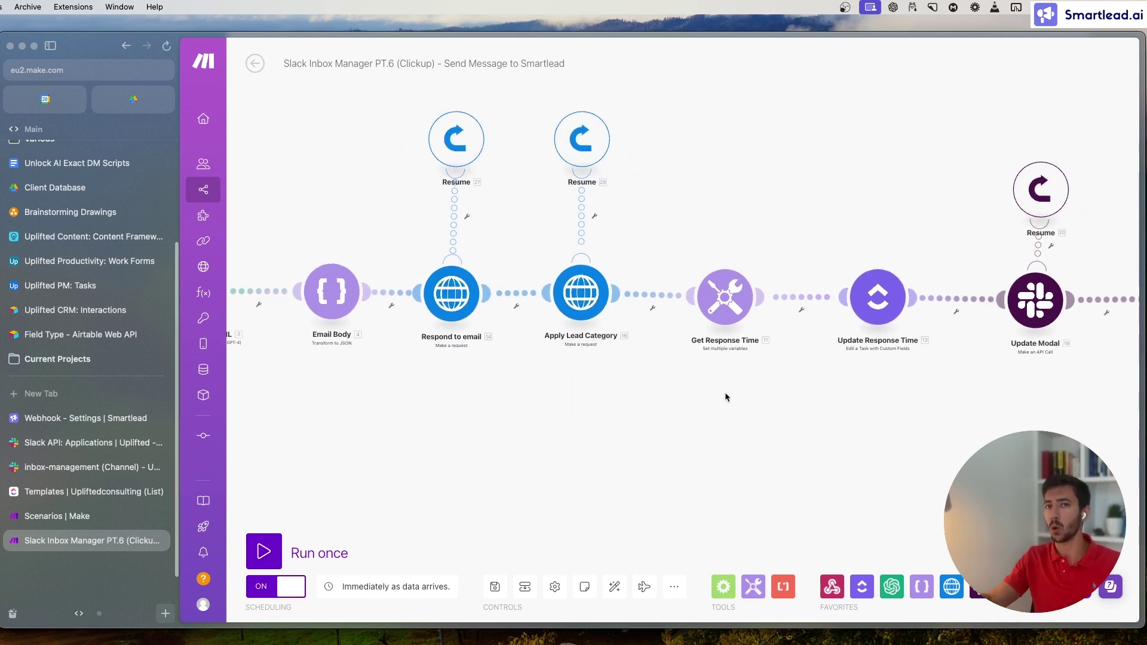
drag(845, 409, 650, 394)
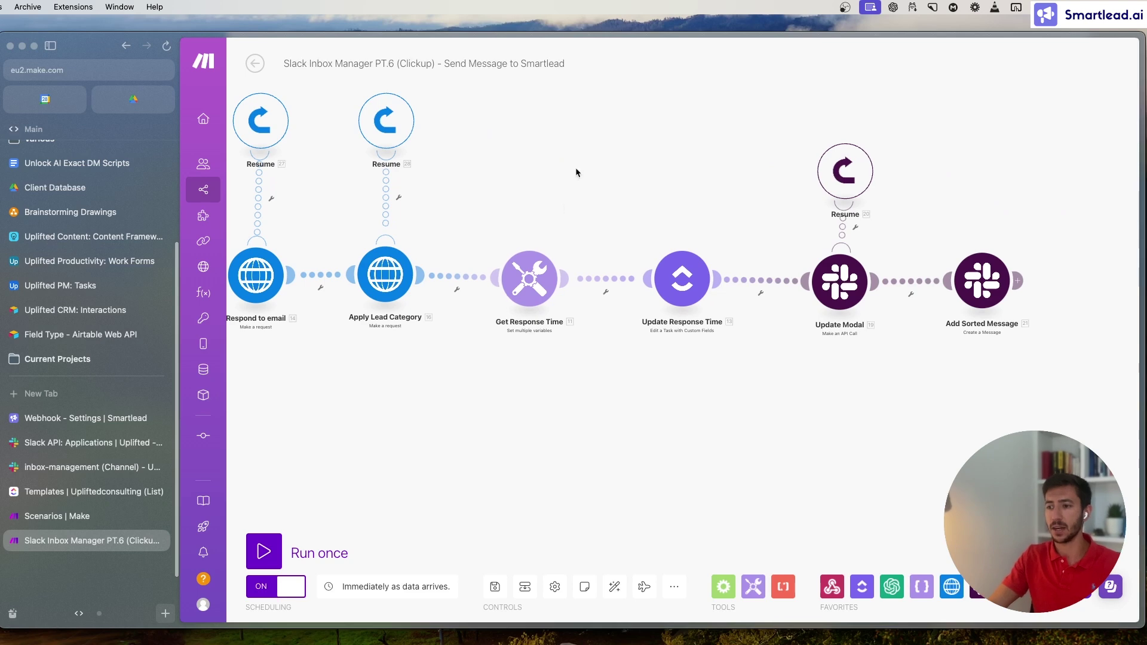
Inspect the Update Response Time module's Estimated Time mapping and the response_time and datetime_difference_minutes variables in Get Response Time
scroll(590, 178, up, 2)
drag(485, 123, 799, 377)
click(699, 298)
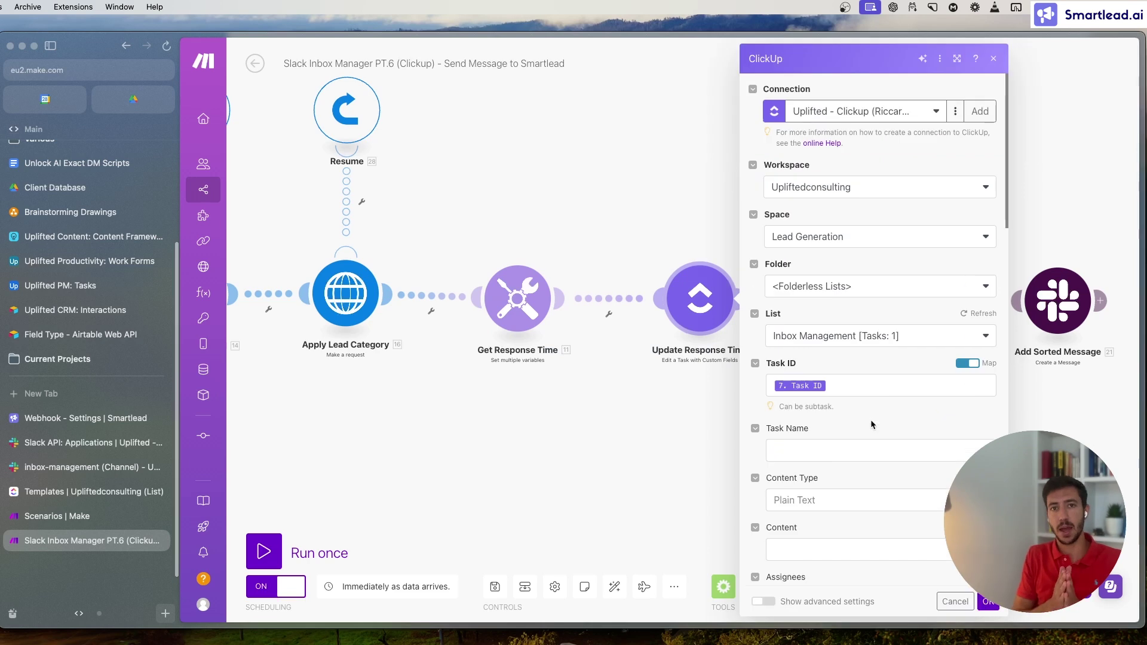
scroll(880, 398, down, 10)
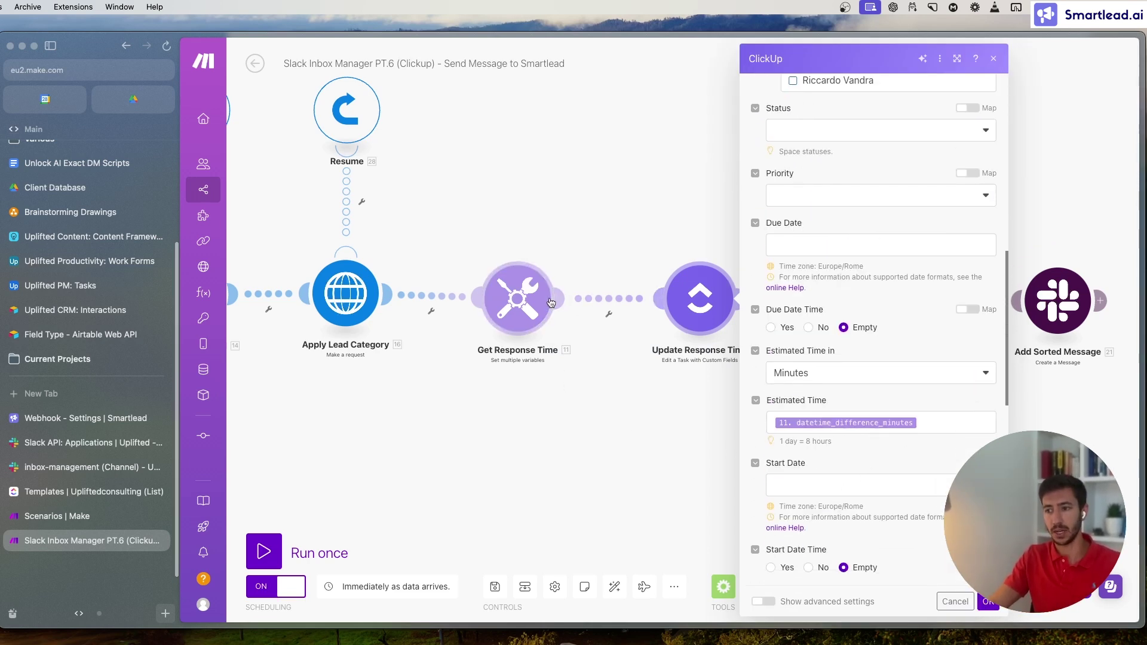
click(517, 298)
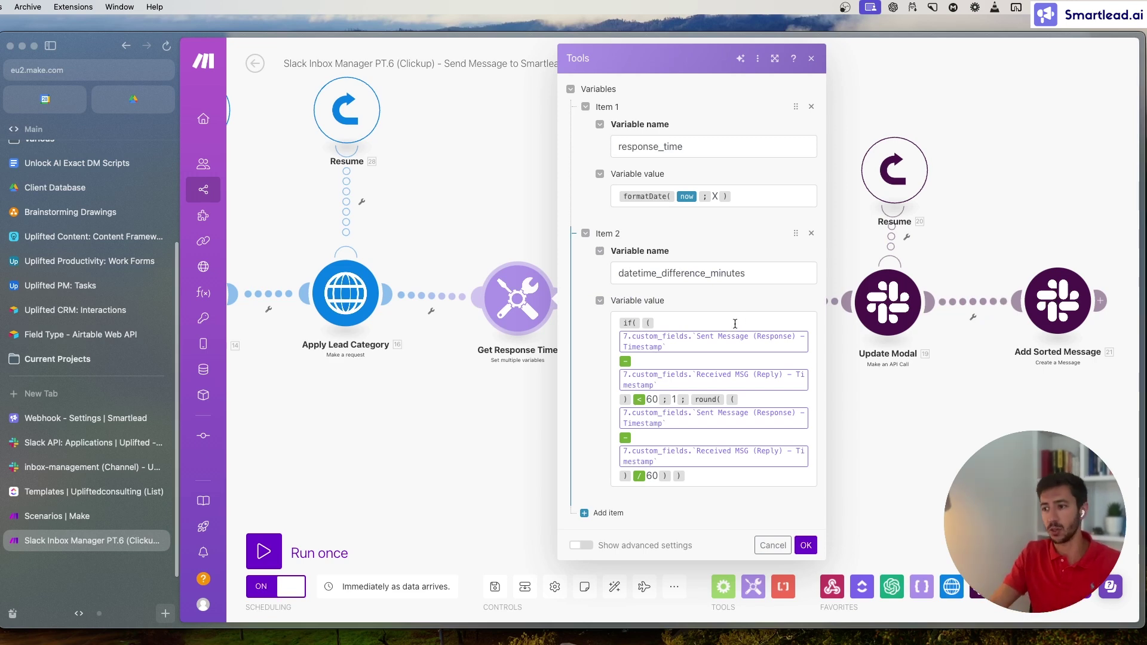
click(471, 428)
Examine the final PT.6 modules from Update Response Time to Add Sorted Message, including the Update Modal's Slack API call
drag(786, 422, 659, 413)
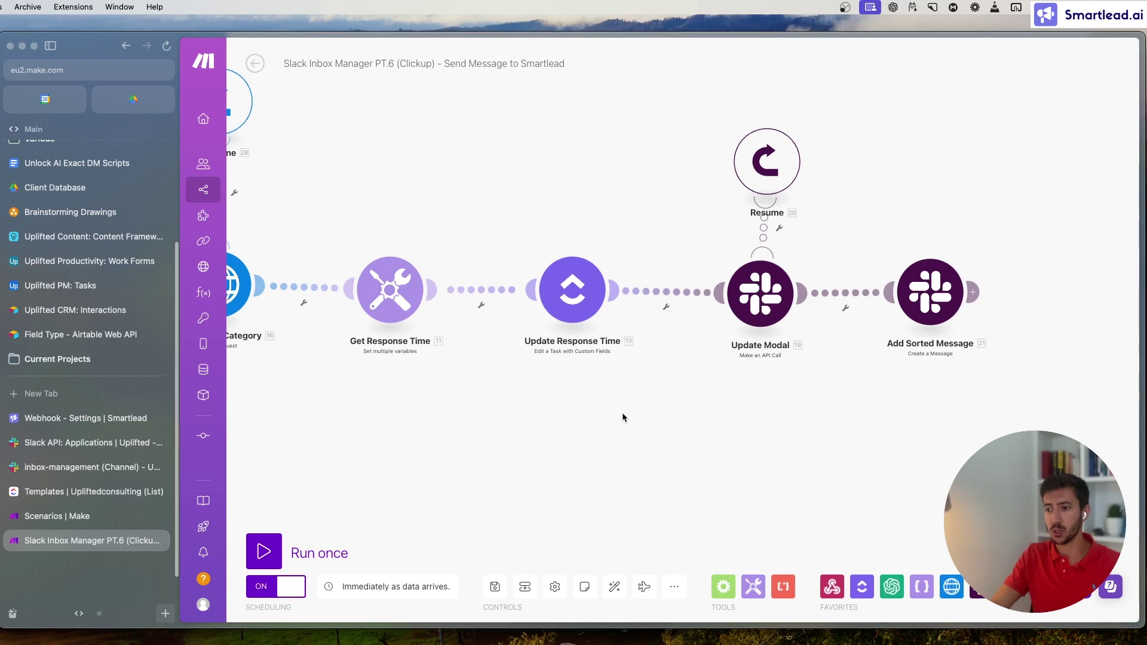
drag(622, 413, 604, 413)
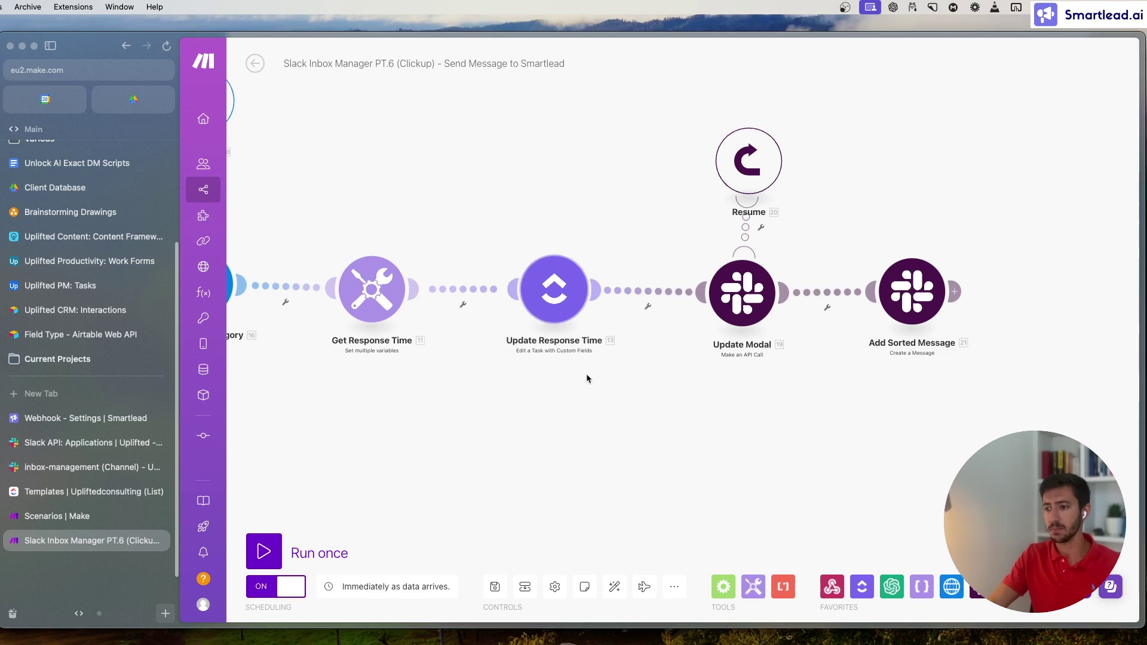
scroll(597, 310, right, 3)
click(634, 326)
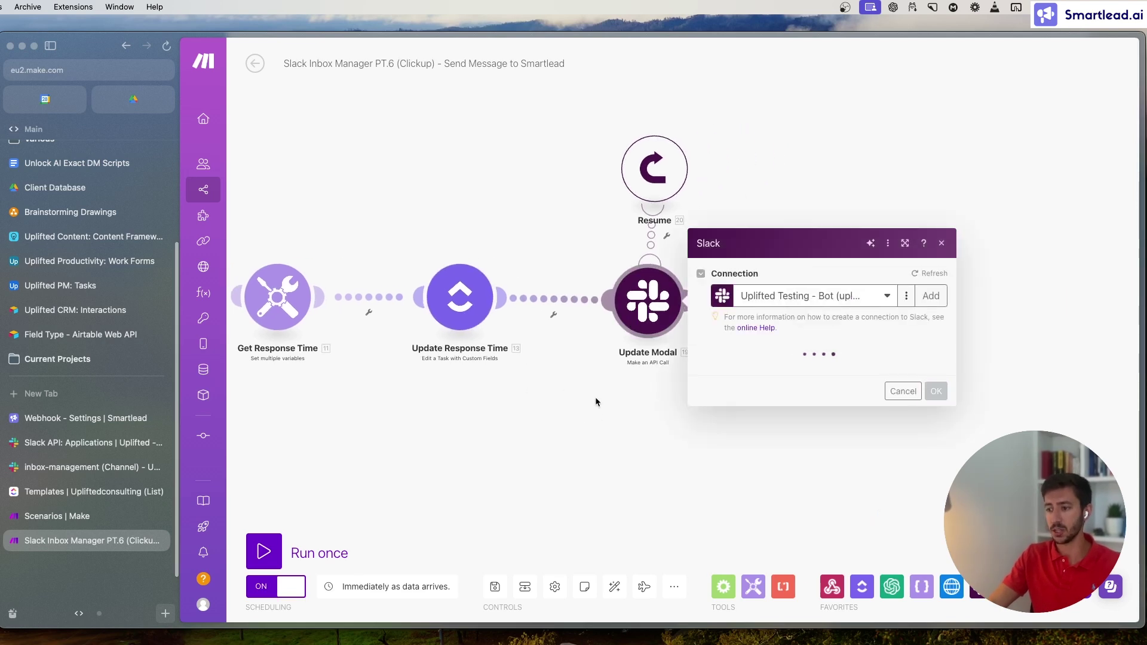
click(472, 318)
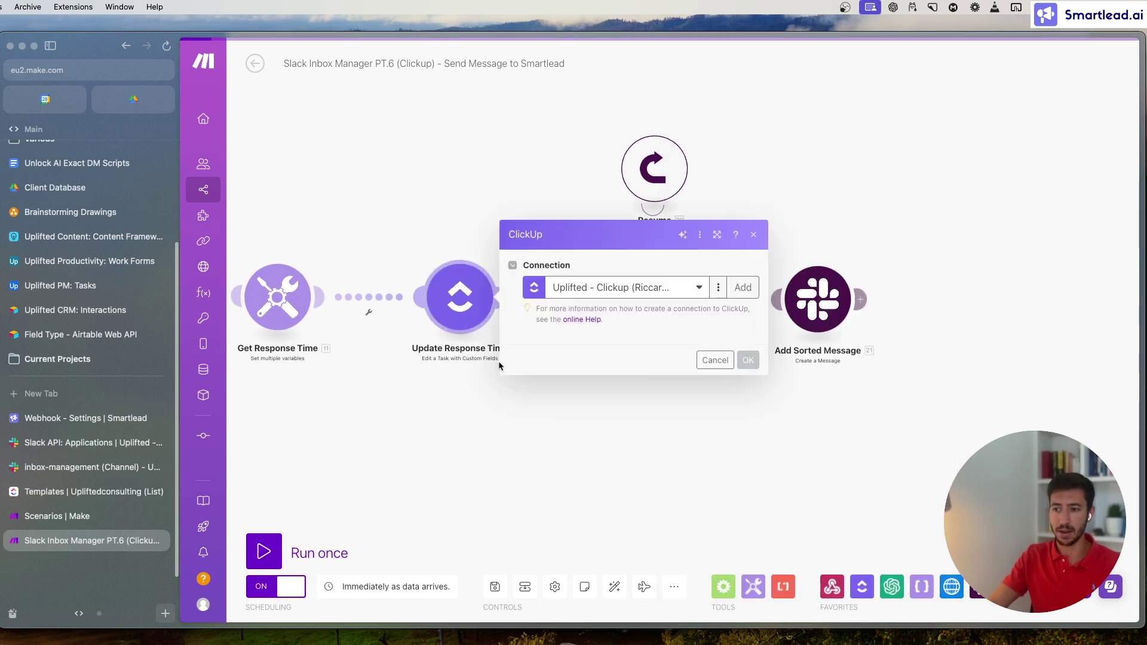
click(421, 423)
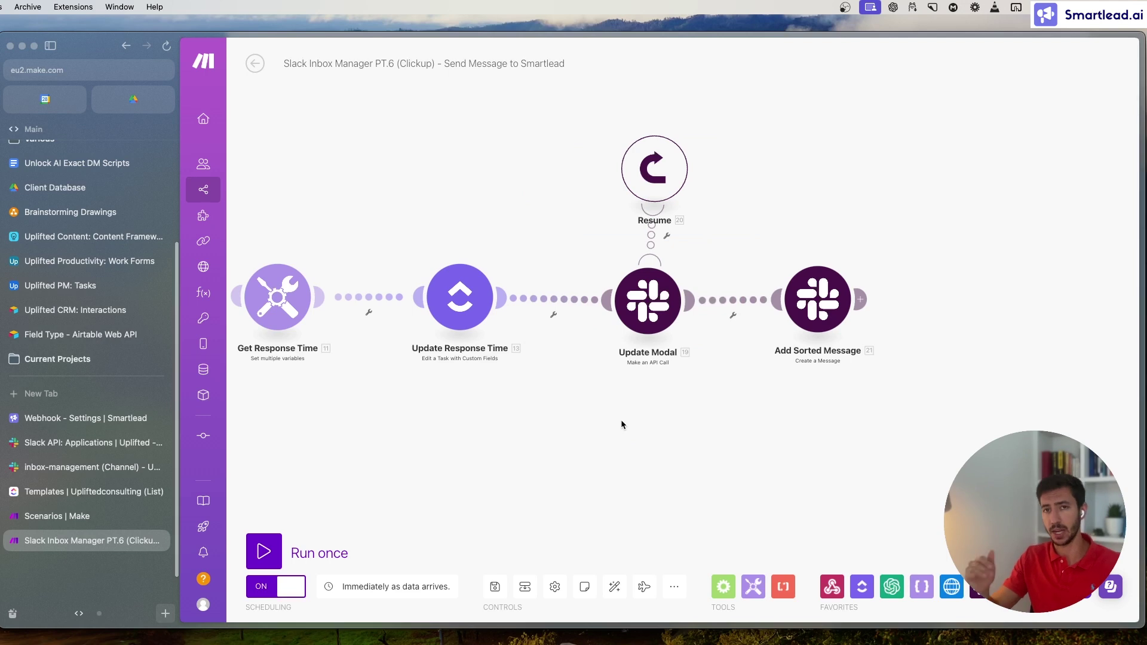
click(638, 342)
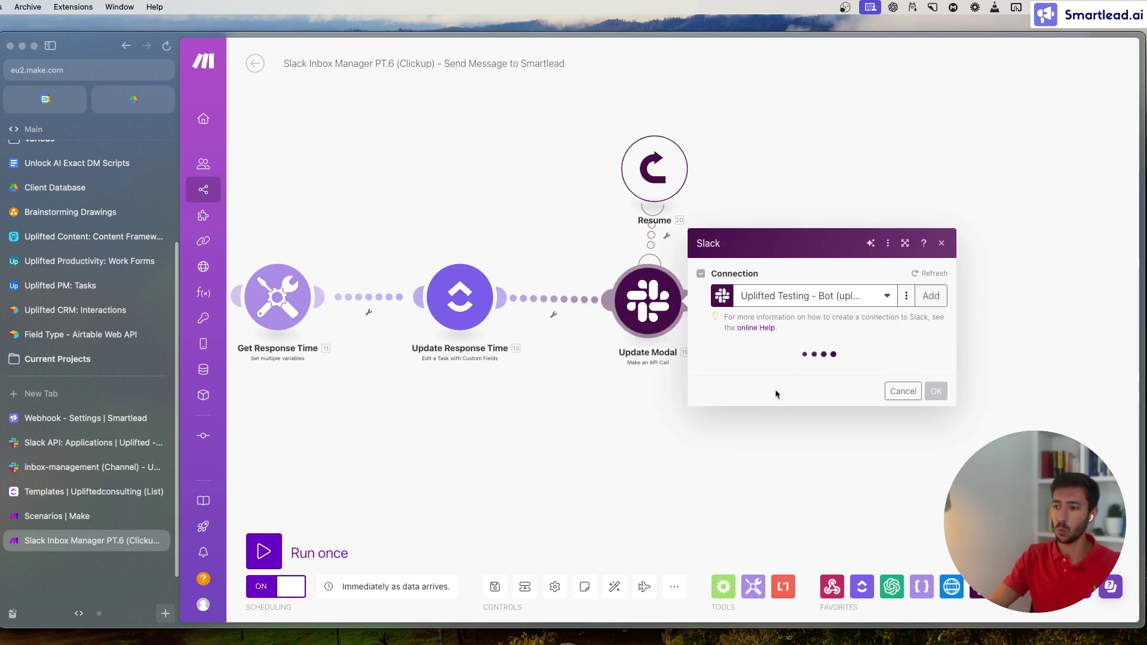
scroll(819, 374, down, 10)
click(443, 463)
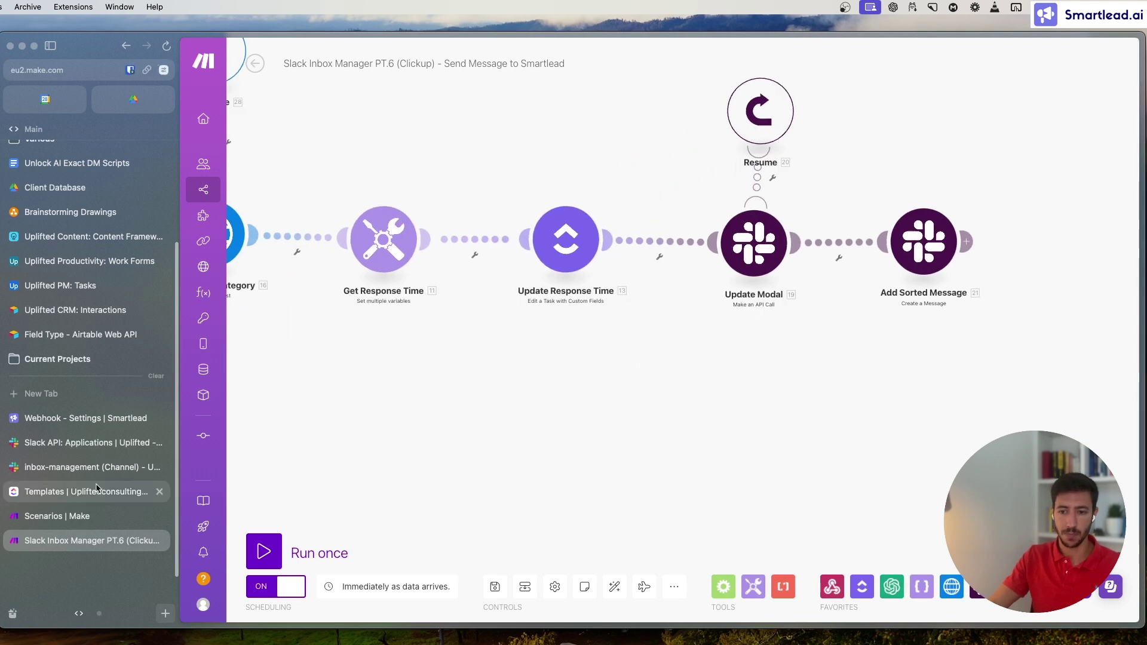
click(89, 467)
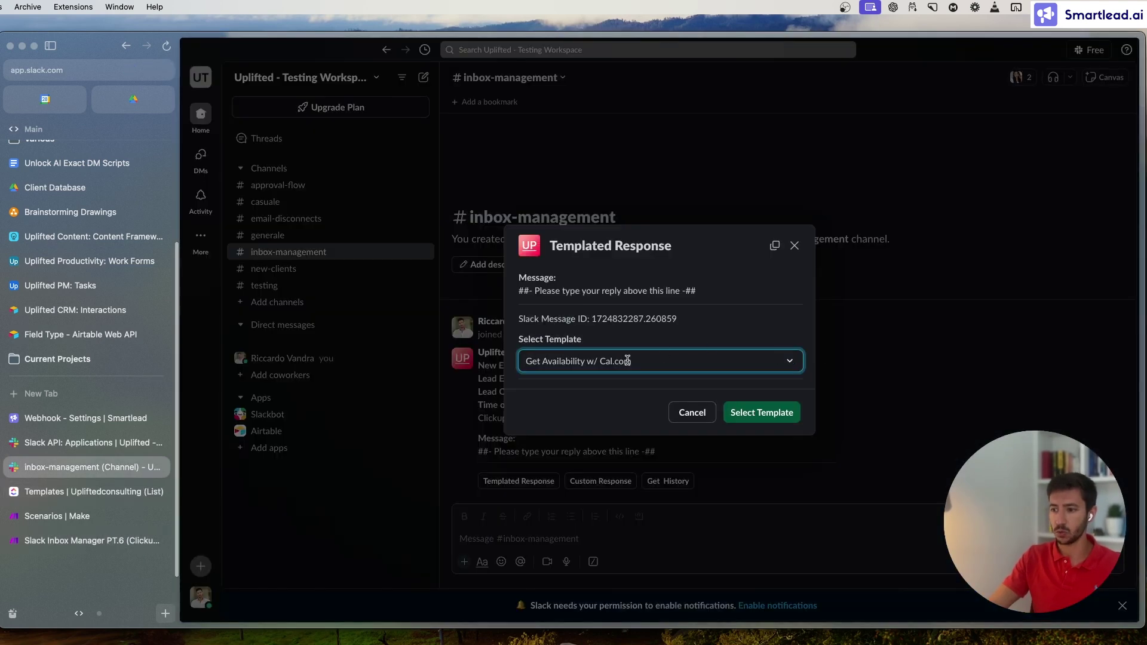
click(624, 362)
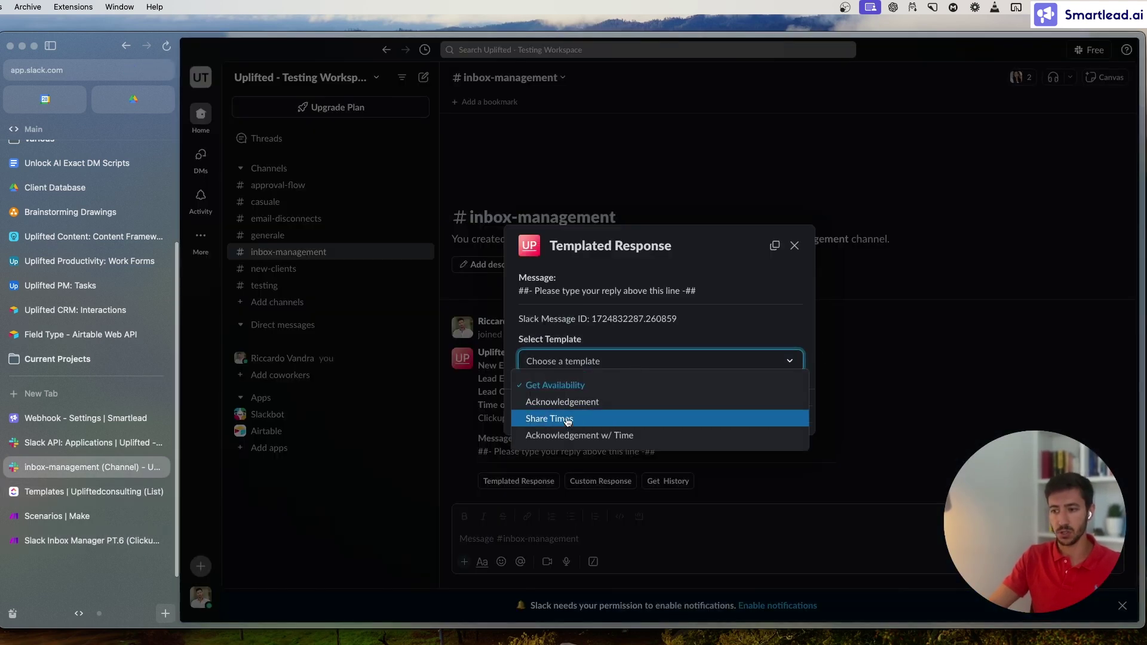
click(606, 401)
click(762, 413)
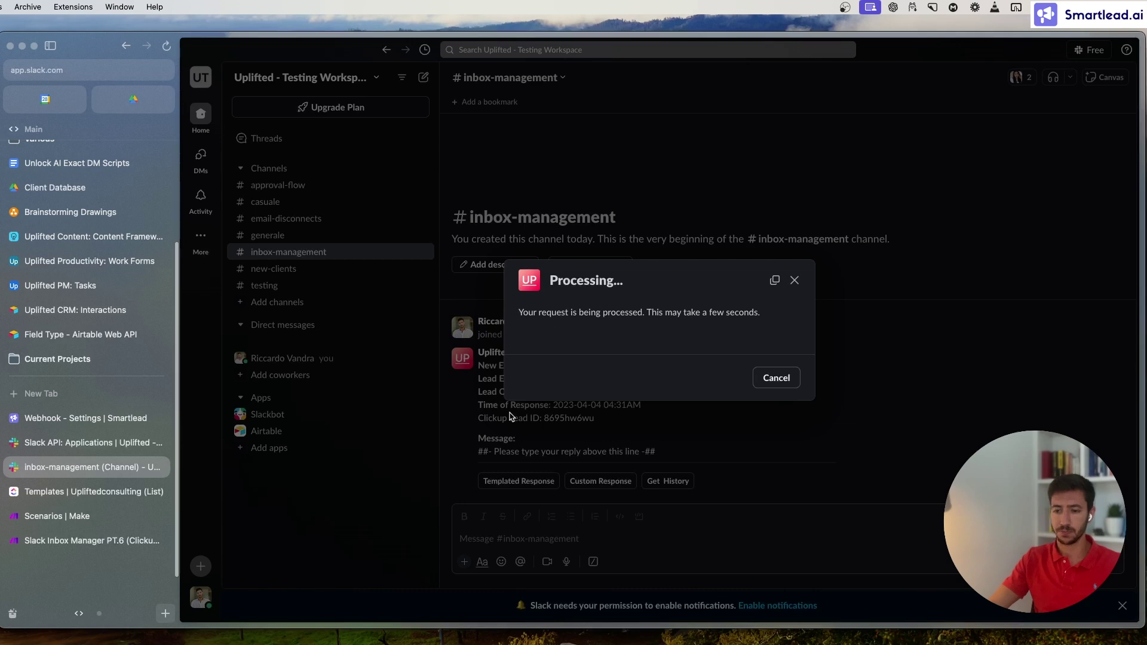
Save the PT.6 scenario in Make, and return to Slack to enlarge the Response Draft's message field and read the draft
click(87, 540)
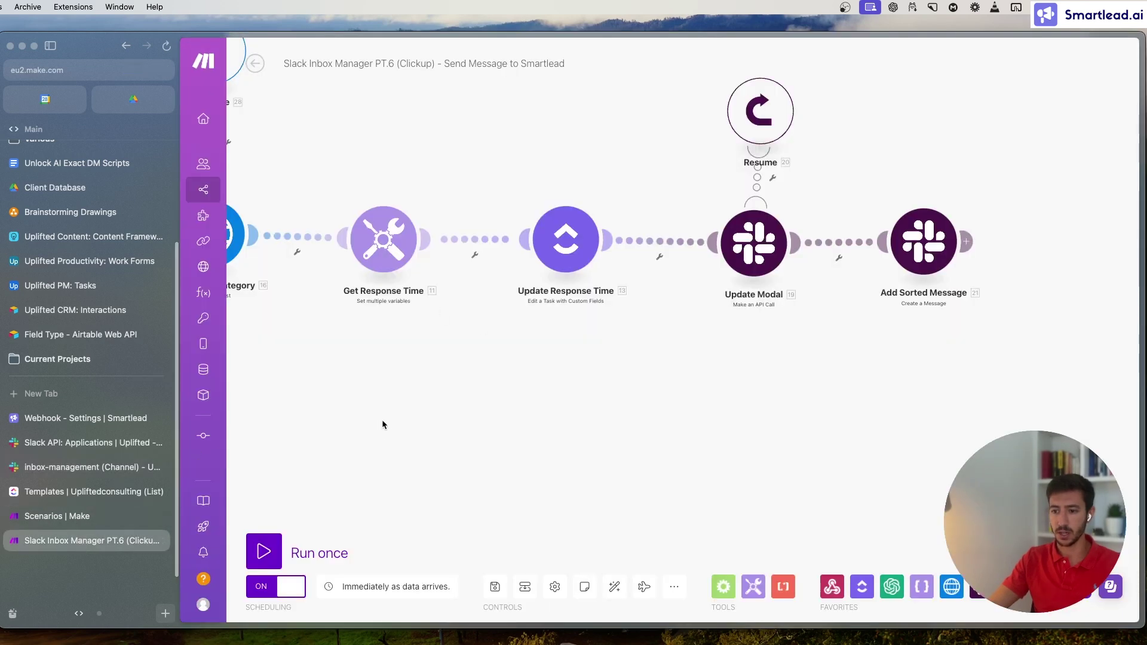
click(495, 586)
click(86, 467)
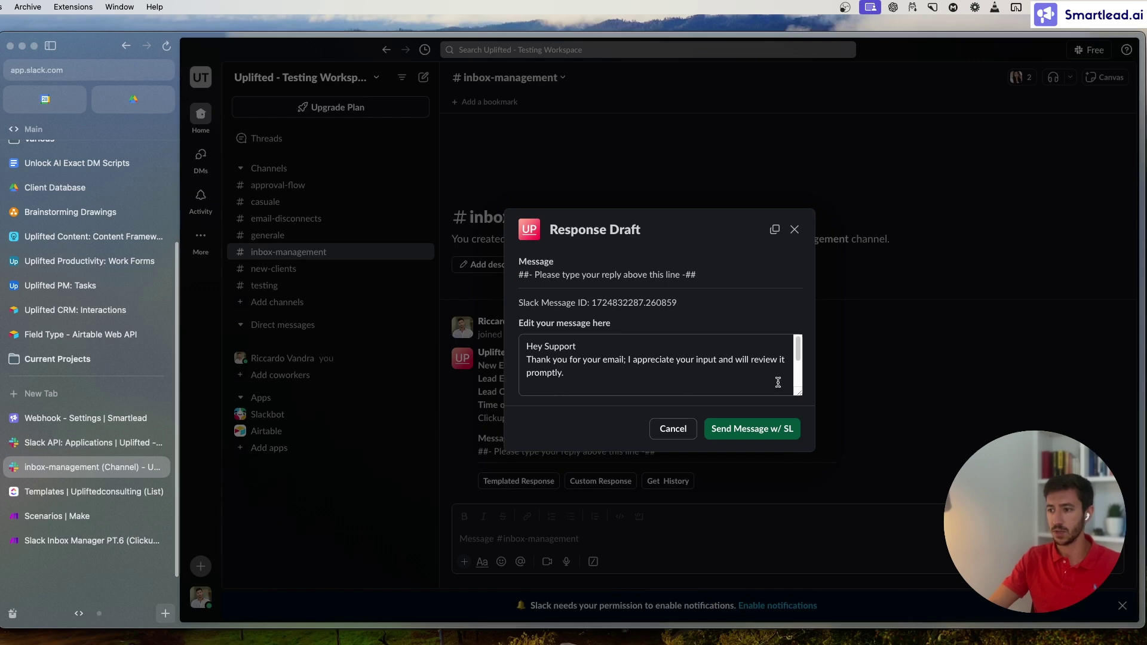
drag(797, 395, 797, 416)
scroll(579, 351, down, 1)
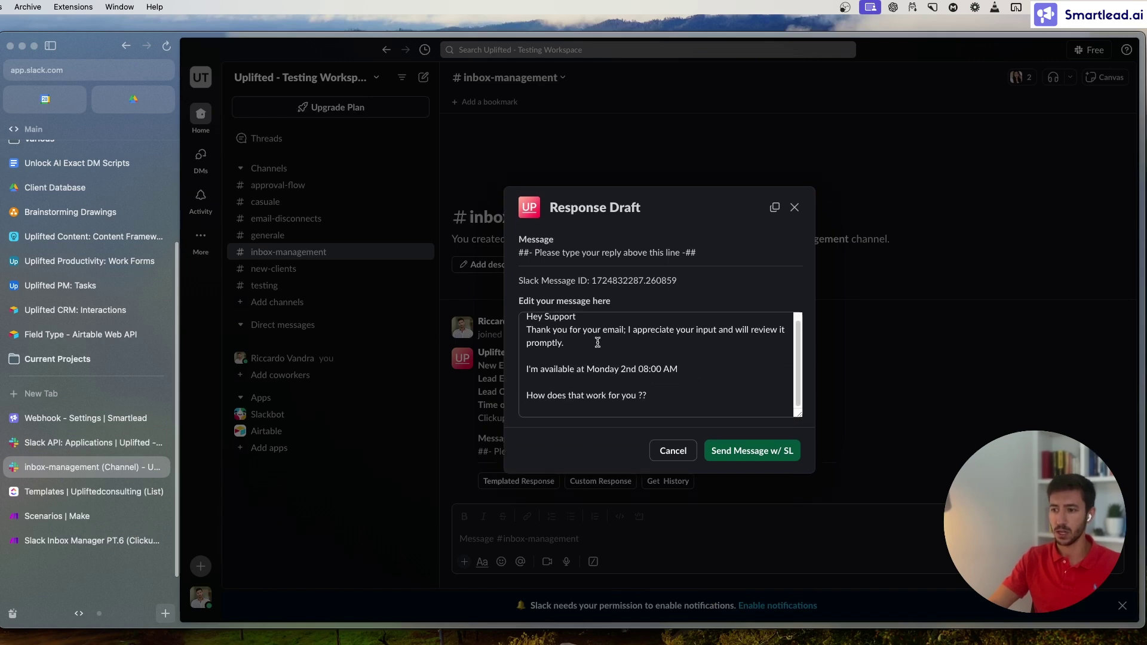
Send the drafted reply through Smartlead and switch to the PT.6 scenario in Make to check on it
click(744, 460)
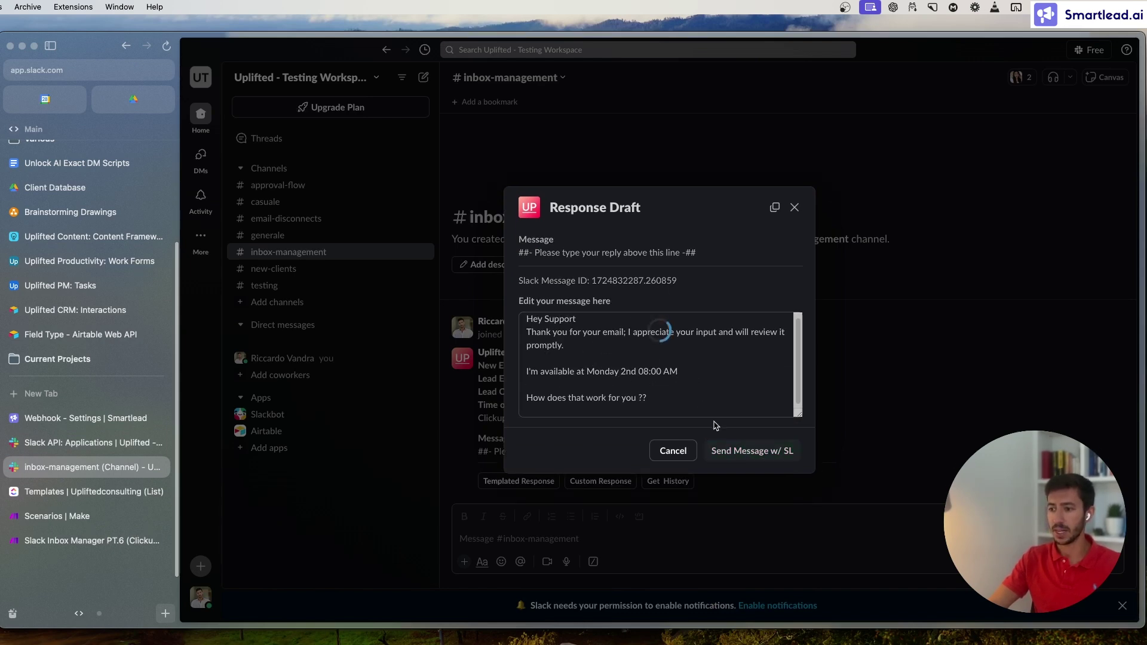
click(86, 542)
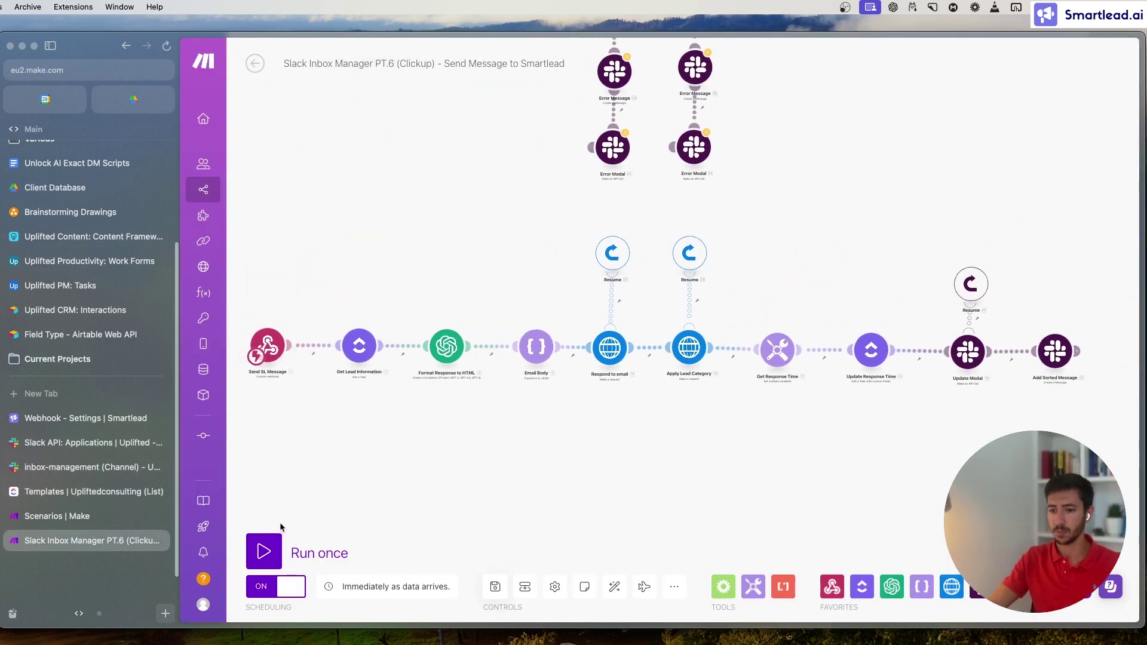
click(98, 470)
mouse_move(520, 313)
mouse_down()
mouse_move(652, 322)
mouse_move(533, 306)
mouse_up()
click(630, 313)
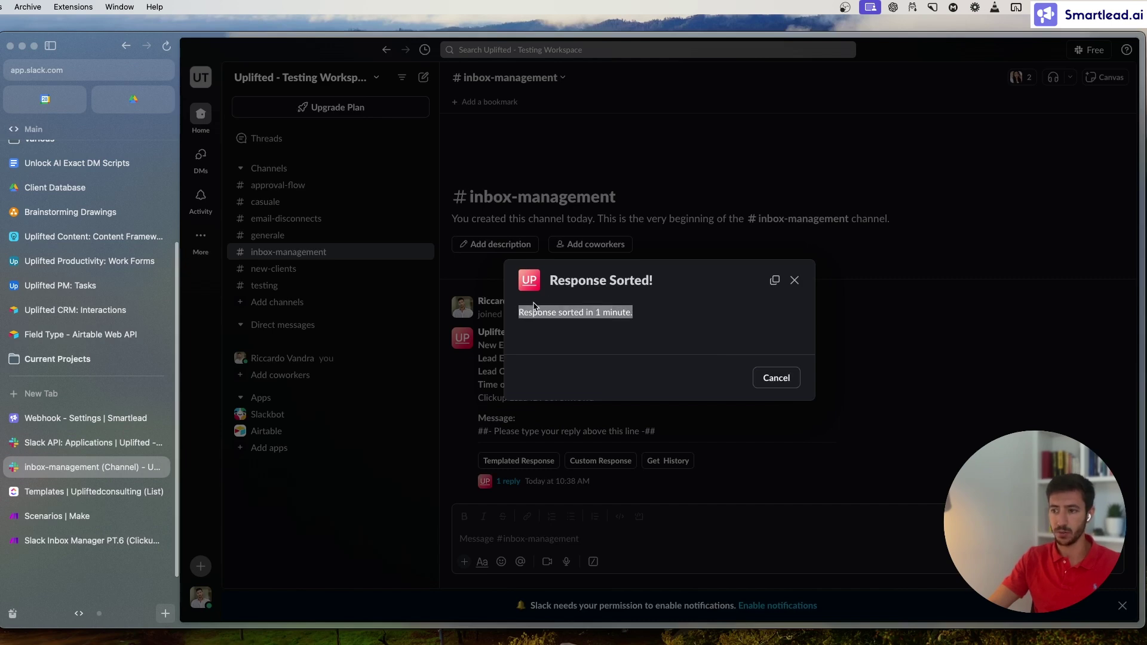
click(686, 317)
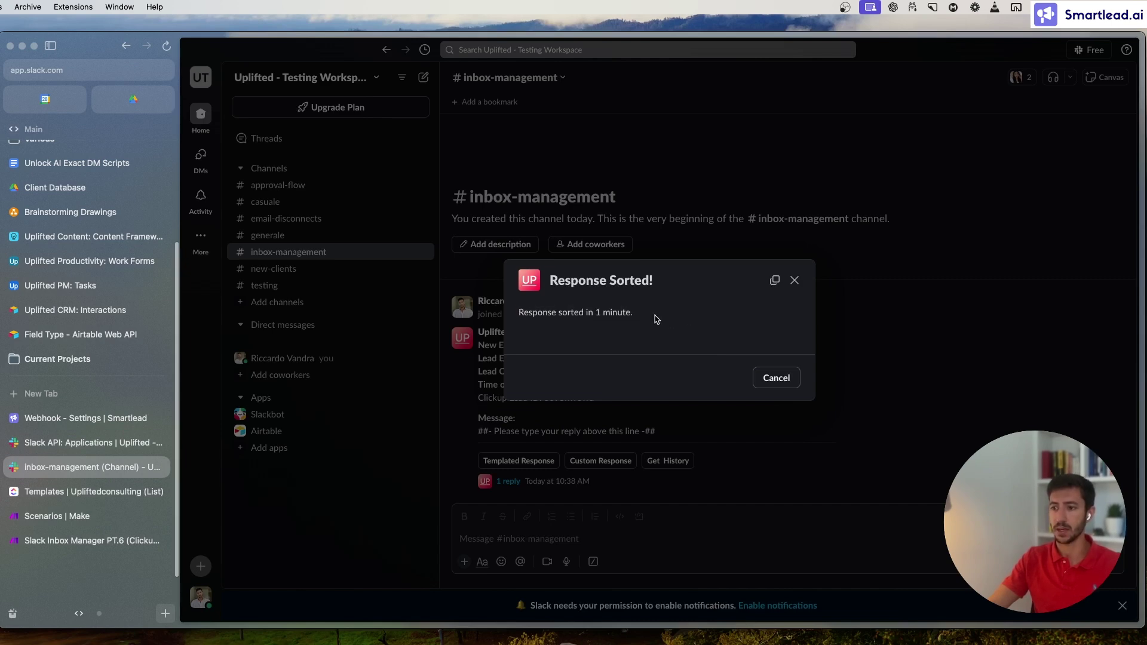
drag(507, 308, 665, 328)
click(665, 328)
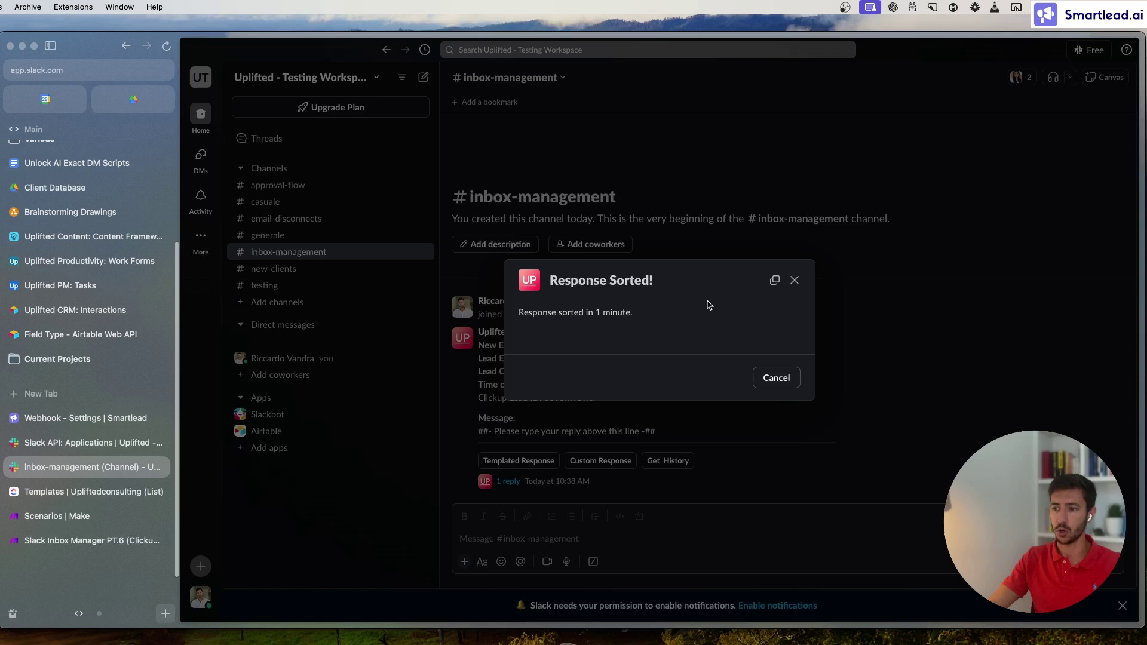
click(795, 280)
Open the thread under the New Email Reply message and read the assistant's reply about the response time
click(508, 481)
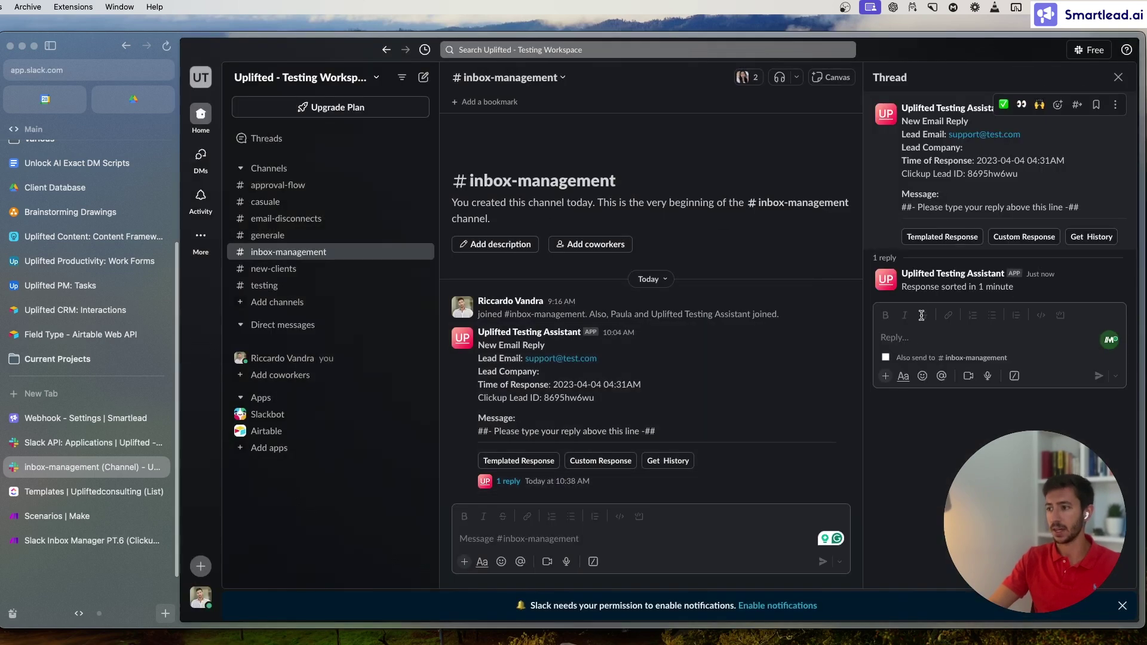
drag(913, 290, 942, 288)
click(1034, 286)
click(951, 288)
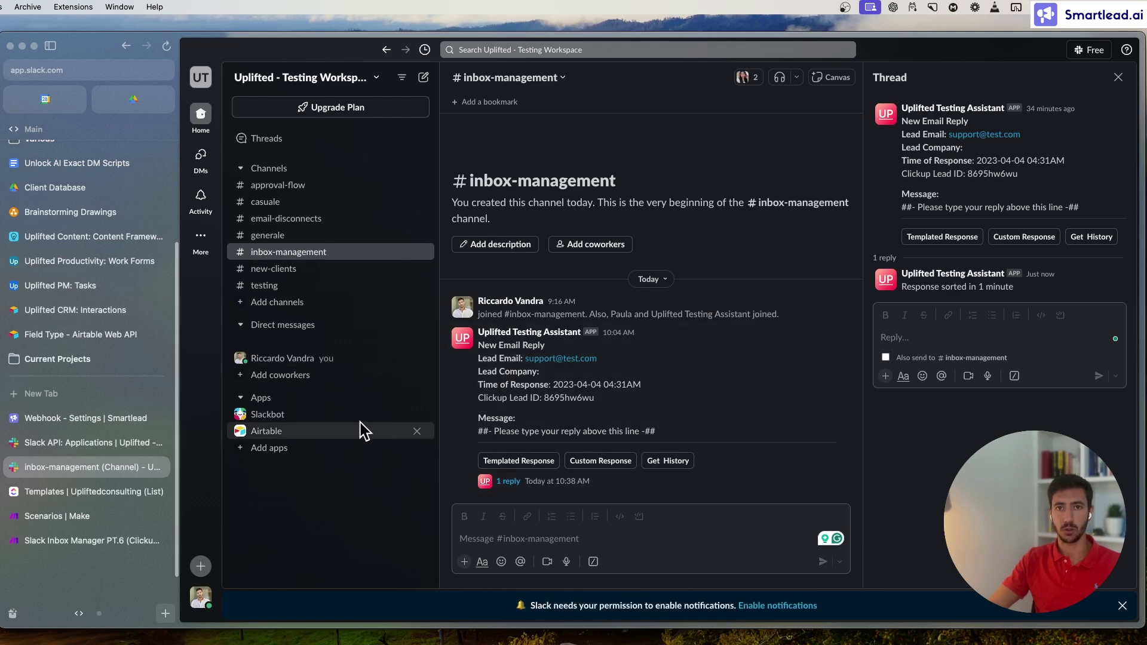
Review the PT.6 scenario and the Slack Inbox Manager scenario list in Make, and return to Slack to close the thread
click(103, 541)
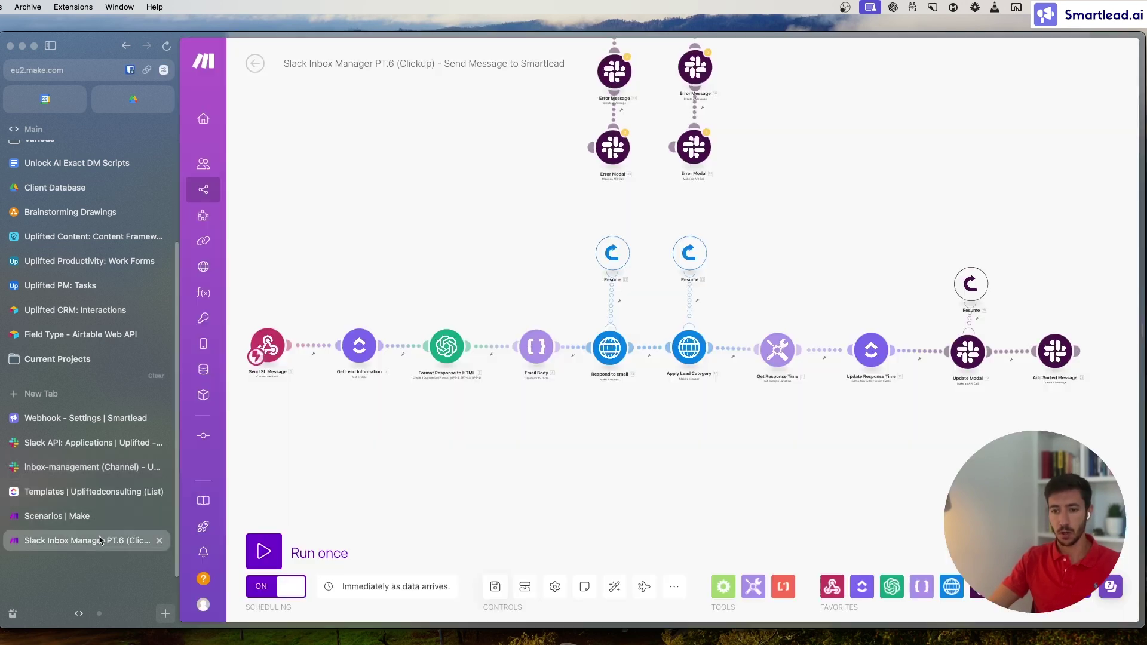
click(104, 517)
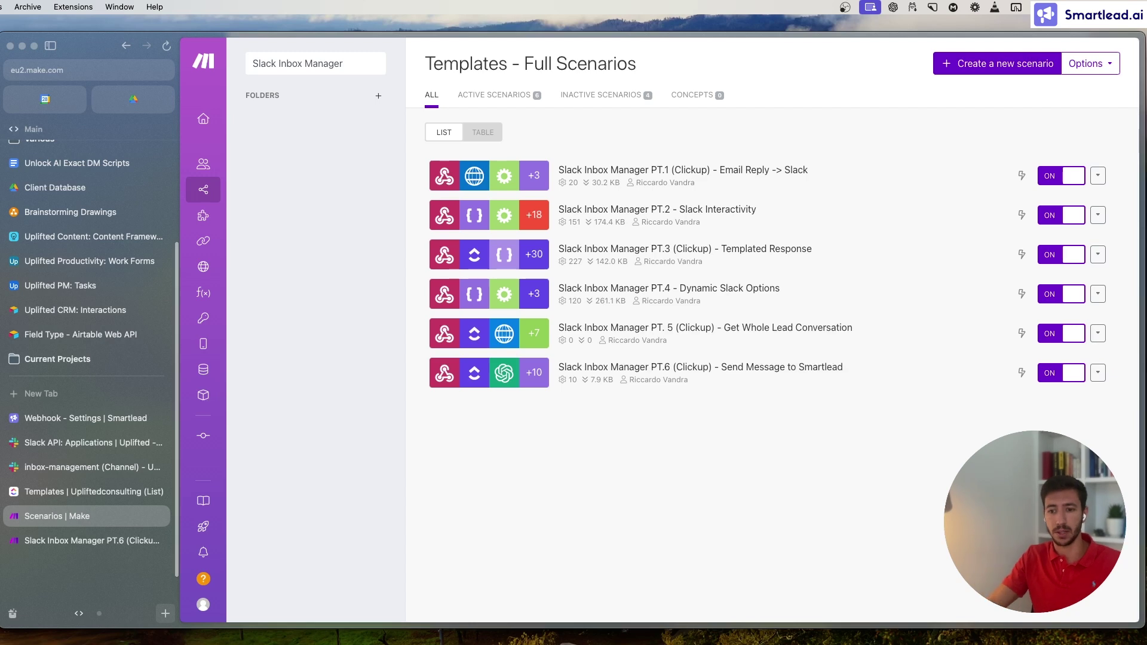
click(90, 467)
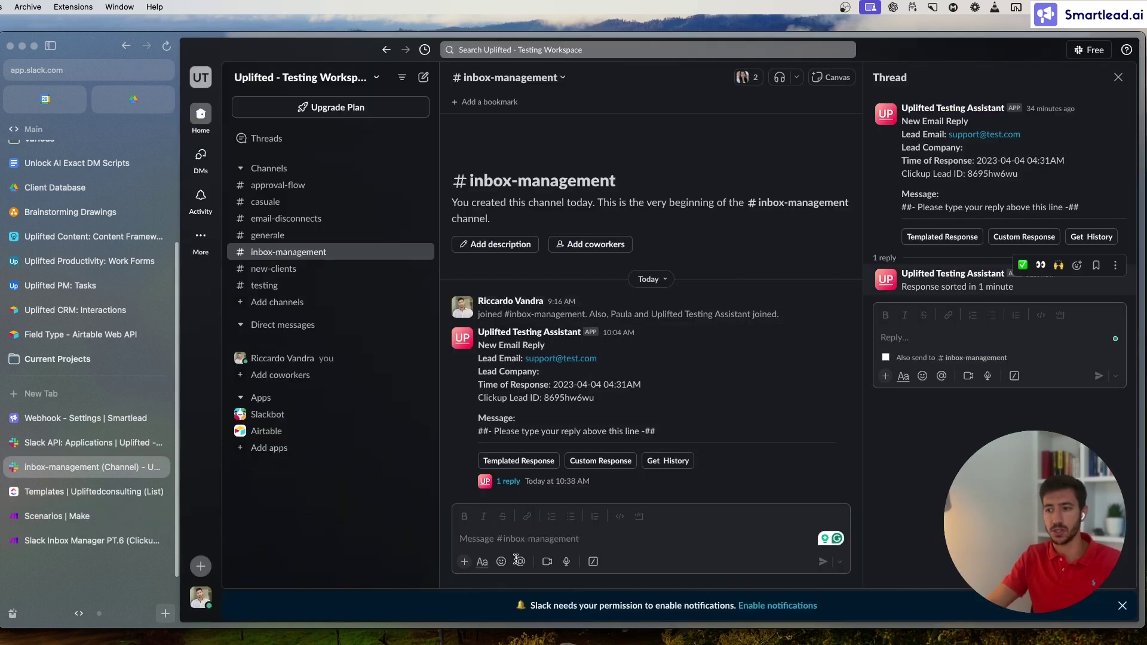
click(1118, 77)
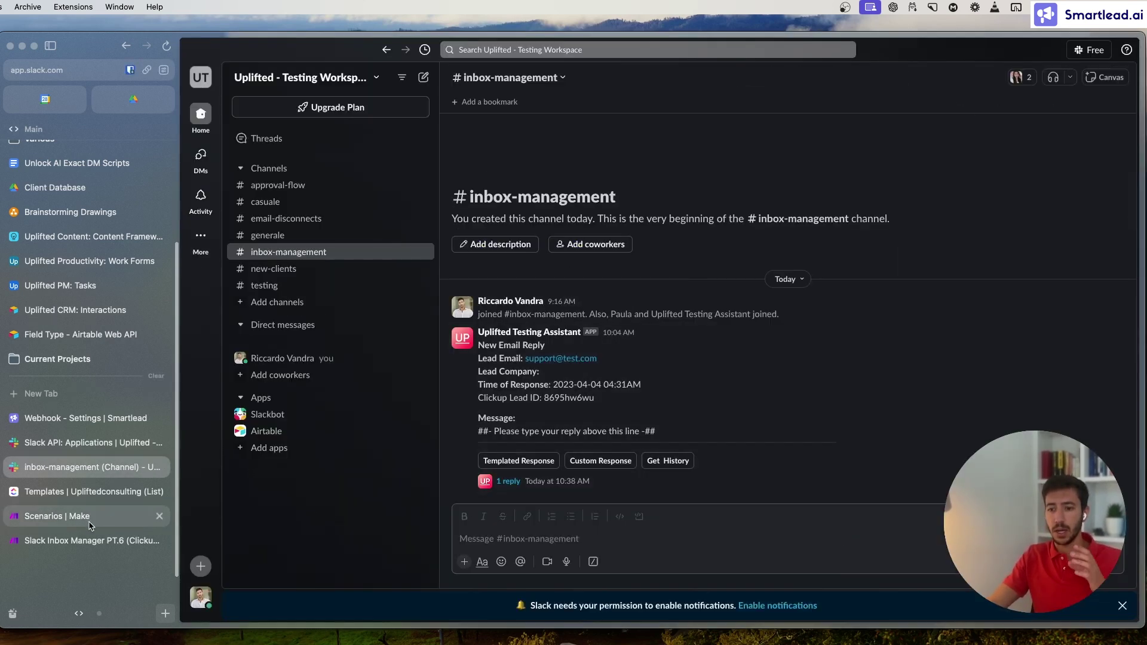